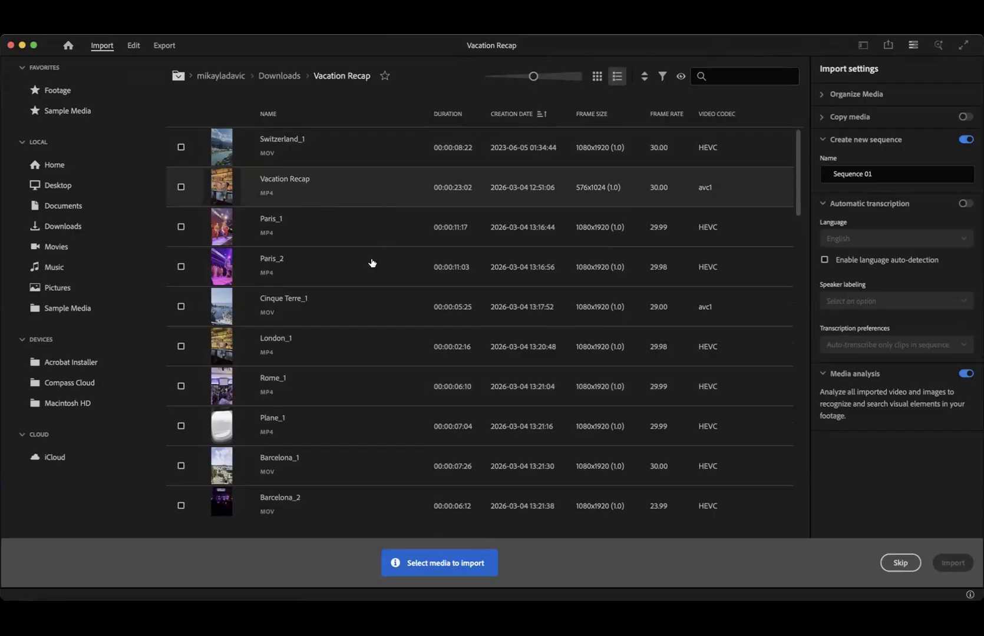
- Import all media in the Vacation Recap folder, from Switzerland_1 through Vacation Recap Audio, into a new sequence named Sequence 01
{"action": "scroll", "coordinate": [371, 261], "scroll_direction": "down", "scroll_amount": 3}
{"action": "scroll", "coordinate": [180, 155], "scroll_direction": "up", "scroll_amount": 3}
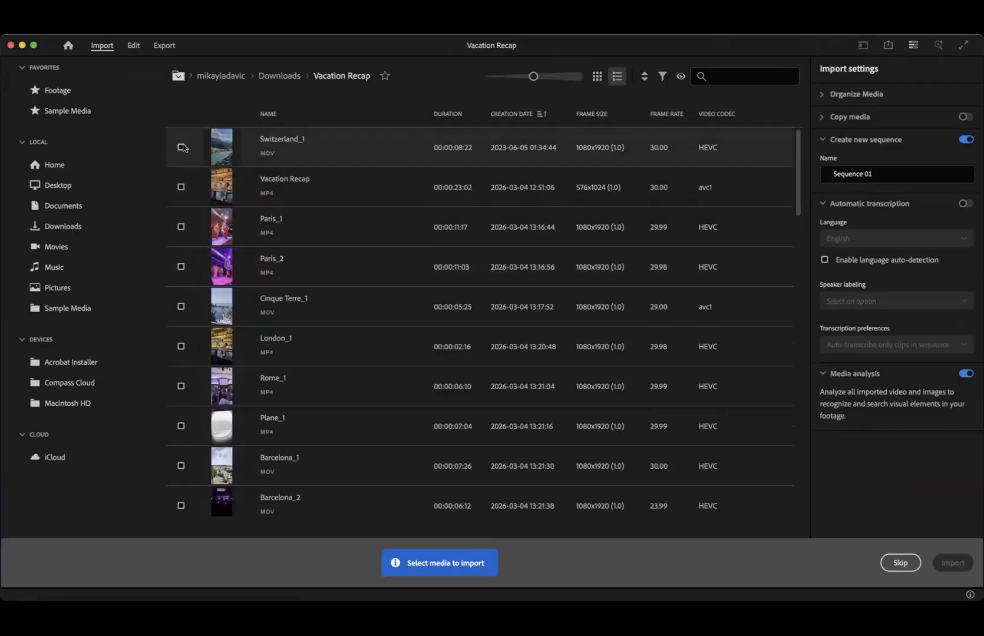
{"action": "left_click", "coordinate": [181, 147]}
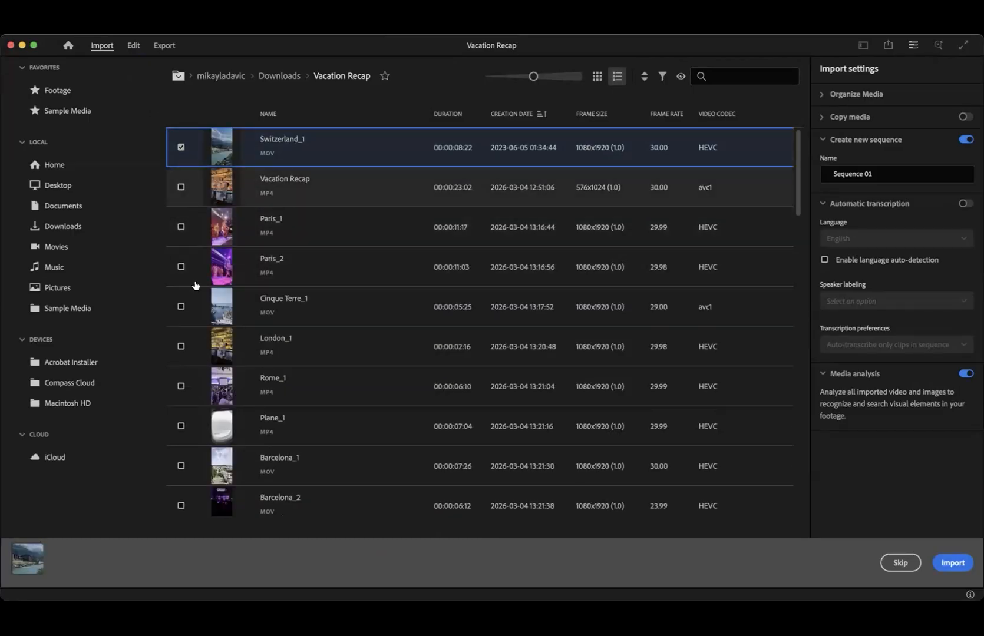
{"action": "scroll", "coordinate": [194, 413], "scroll_direction": "down", "scroll_amount": 10}
{"action": "left_click", "coordinate": [180, 497], "text": "shift"}
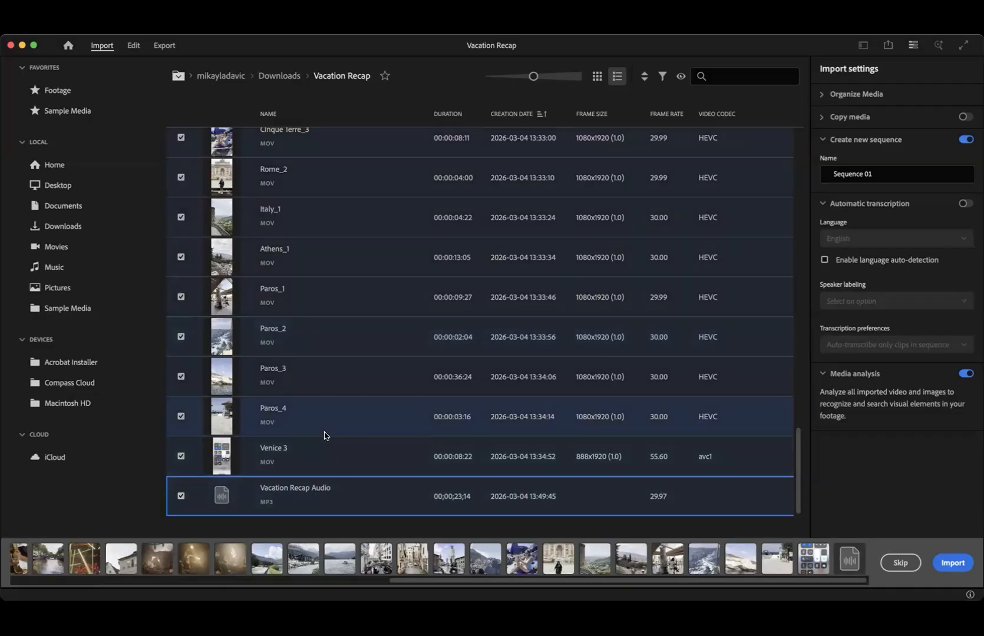
{"action": "scroll", "coordinate": [325, 434], "scroll_direction": "up", "scroll_amount": 10}
{"action": "scroll", "coordinate": [614, 321], "scroll_direction": "up", "scroll_amount": 10}
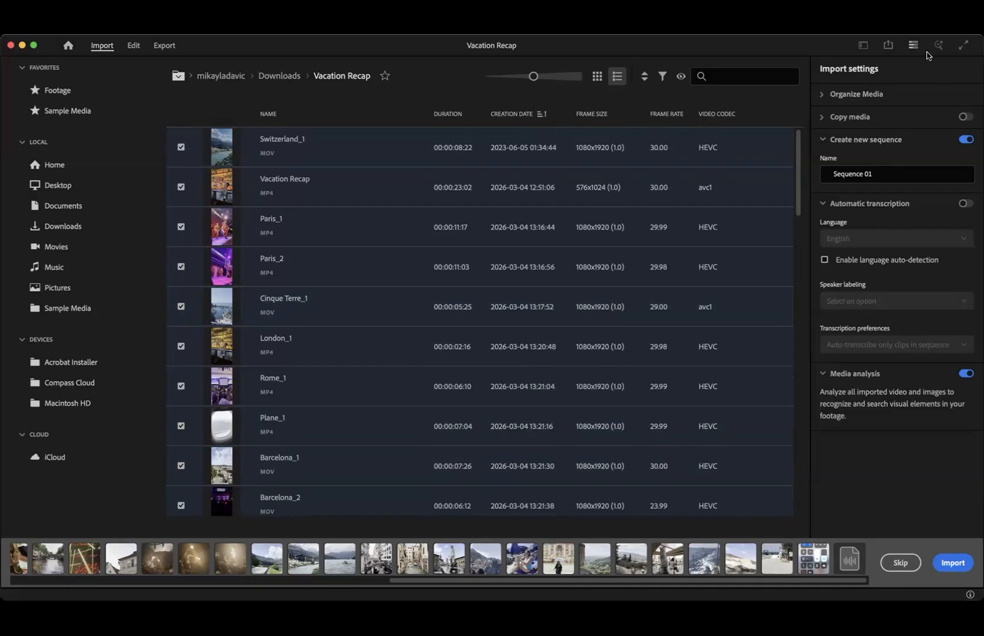
{"action": "left_click", "coordinate": [952, 563]}
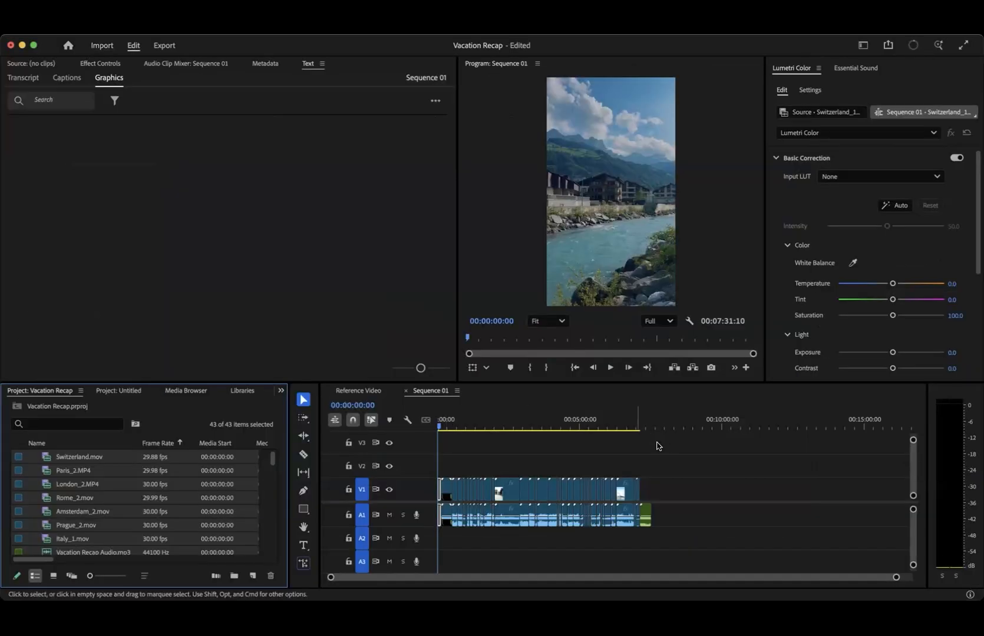
- Move the music clip on A1 clear of the footage's end, and close the Reference Video sequence
{"action": "left_click_drag", "start_coordinate": [646, 514], "coordinate": [668, 514]}
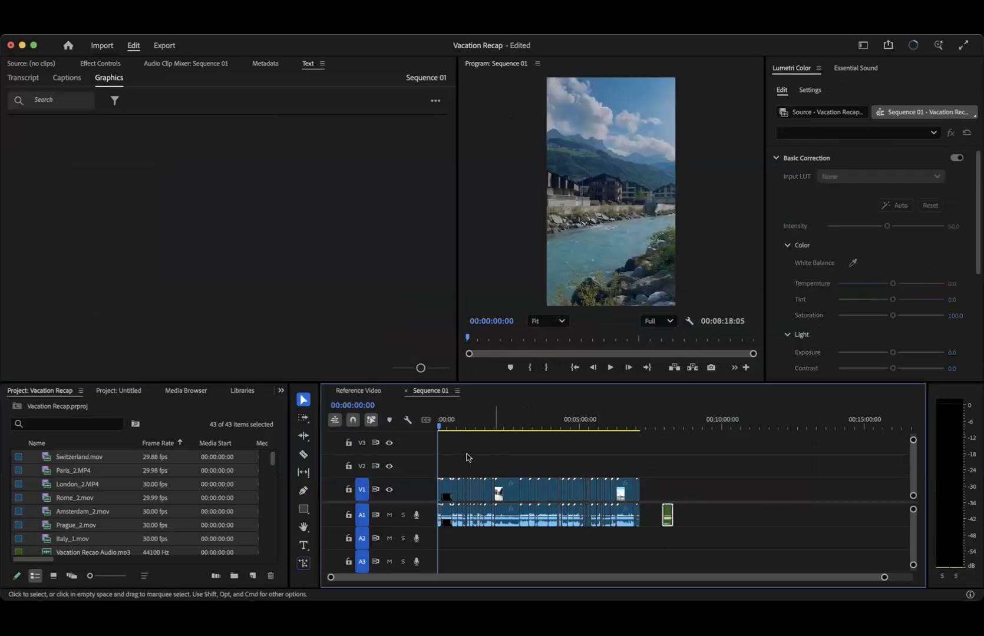
{"action": "left_click", "coordinate": [582, 435]}
{"action": "left_click_drag", "start_coordinate": [458, 419], "coordinate": [501, 410]}
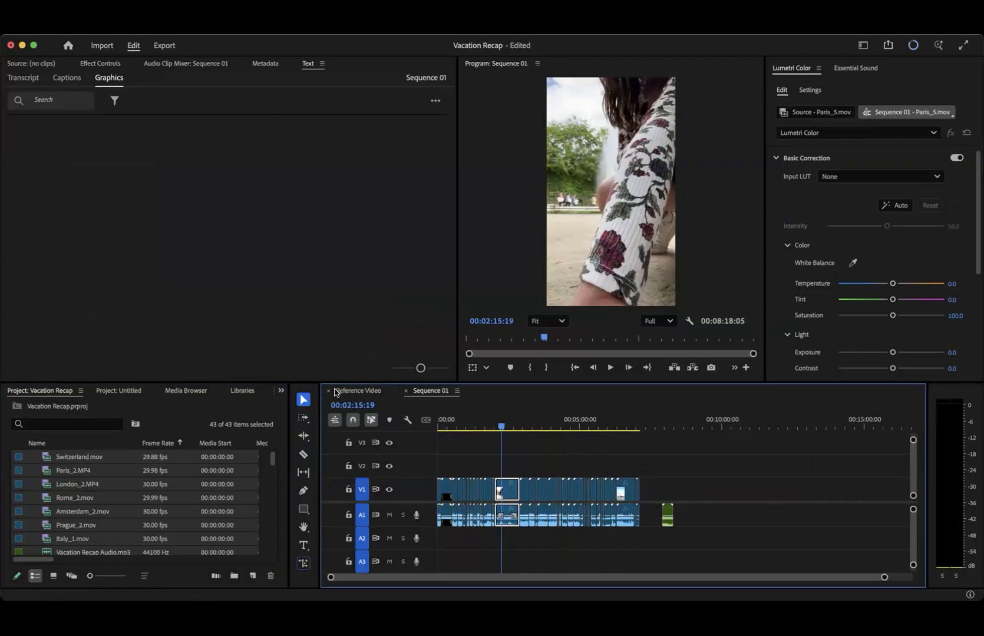
{"action": "left_click", "coordinate": [328, 391]}
- Delete all footage clips from Sequence 01 and move the music clip on A1 to the sequence start
{"action": "left_click_drag", "start_coordinate": [641, 468], "coordinate": [419, 565]}
{"action": "key", "text": "Delete"}
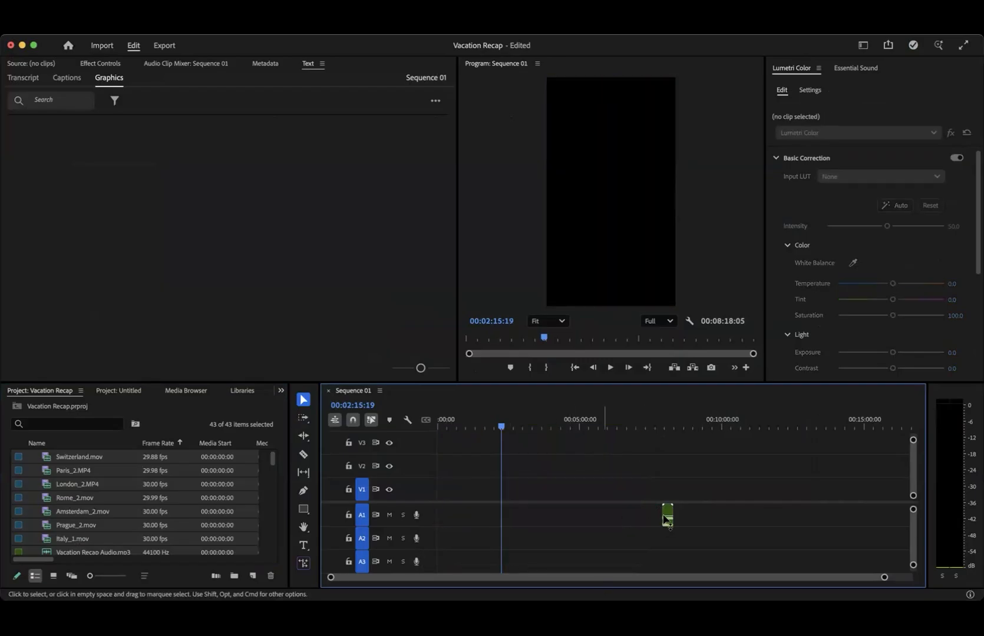
{"action": "left_click_drag", "start_coordinate": [666, 518], "coordinate": [441, 518]}
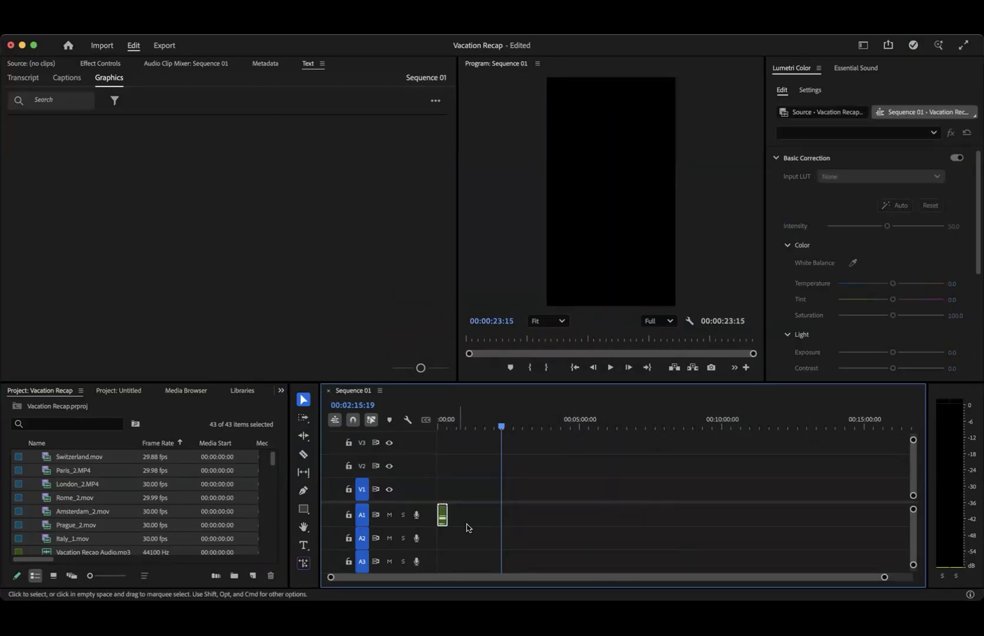
{"action": "scroll", "coordinate": [469, 528], "scroll_direction": "up", "scroll_amount": 10}
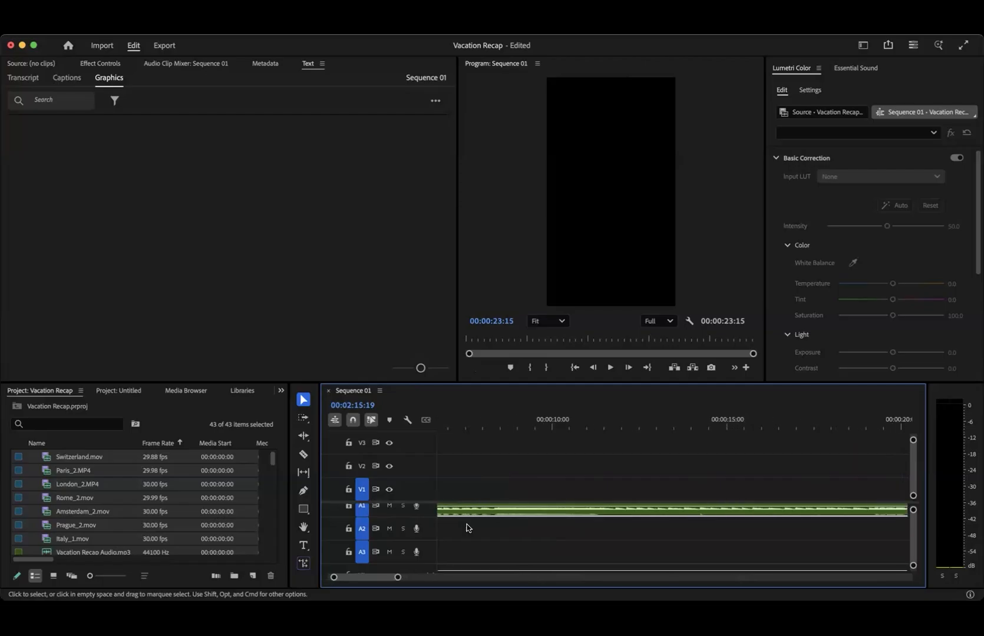
{"action": "scroll", "coordinate": [467, 528], "scroll_direction": "down", "scroll_amount": 10}
{"action": "scroll", "coordinate": [466, 528], "scroll_direction": "up", "scroll_amount": 1}
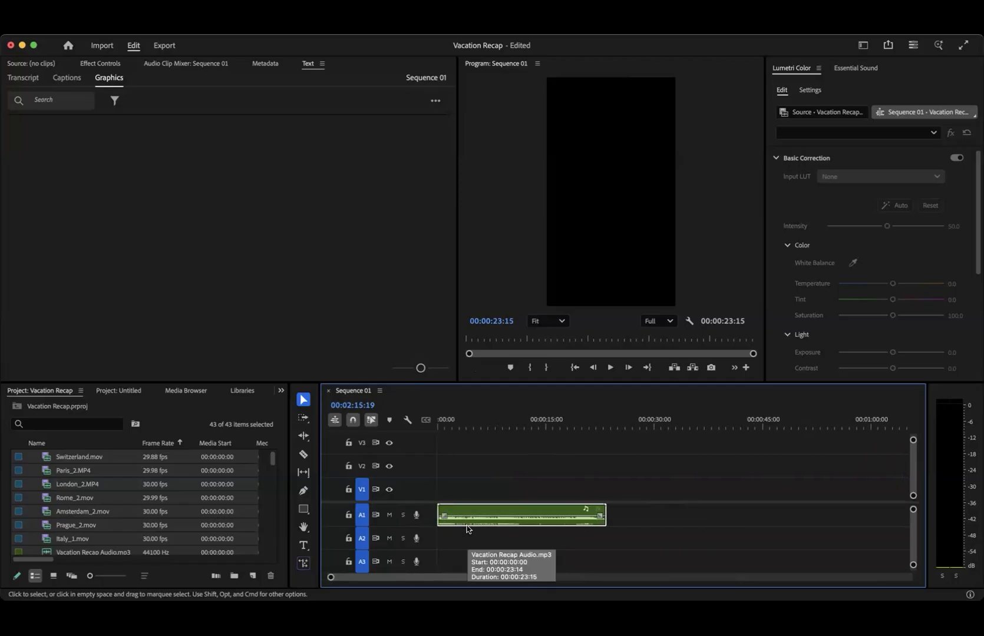
- Play the music track from the sequence start, stop it, and return the playhead to 00:00:00:00
{"action": "left_click", "coordinate": [112, 493]}
{"action": "scroll", "coordinate": [112, 494], "scroll_direction": "down", "scroll_amount": 12}
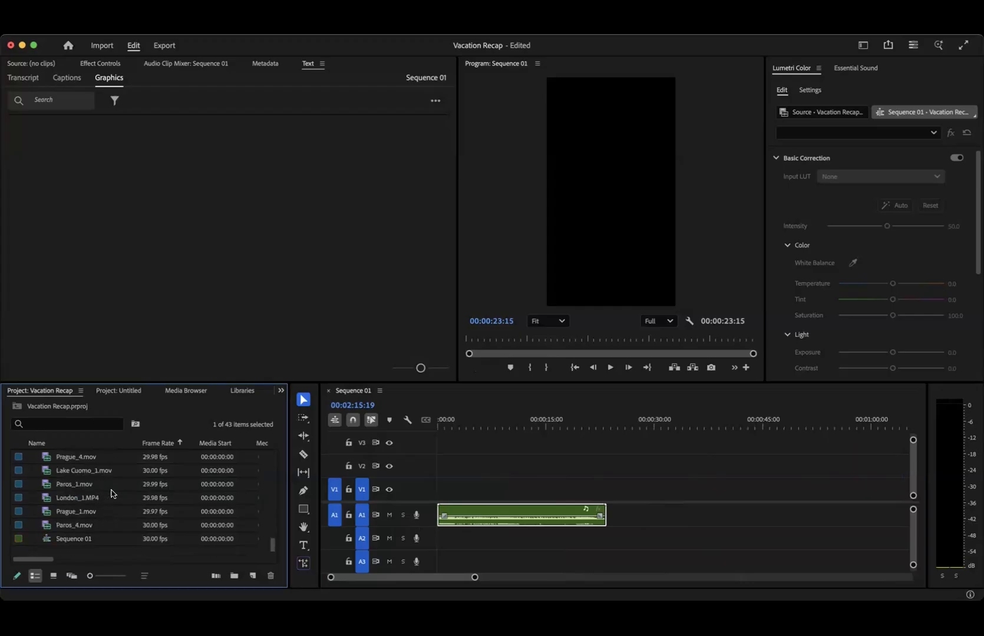
{"action": "left_click_drag", "start_coordinate": [459, 422], "coordinate": [425, 404]}
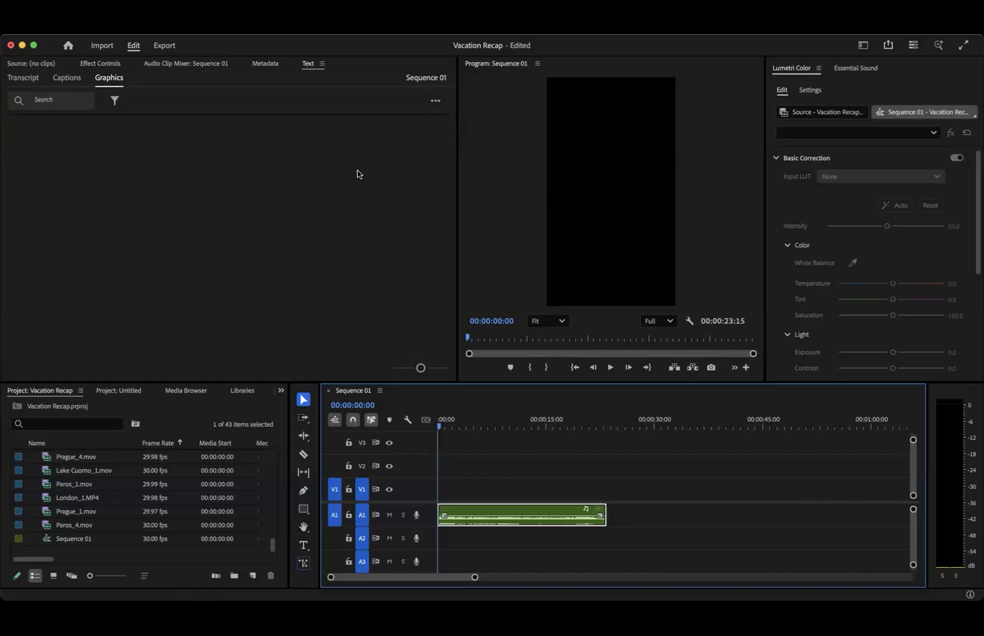
{"action": "left_click", "coordinate": [359, 175]}
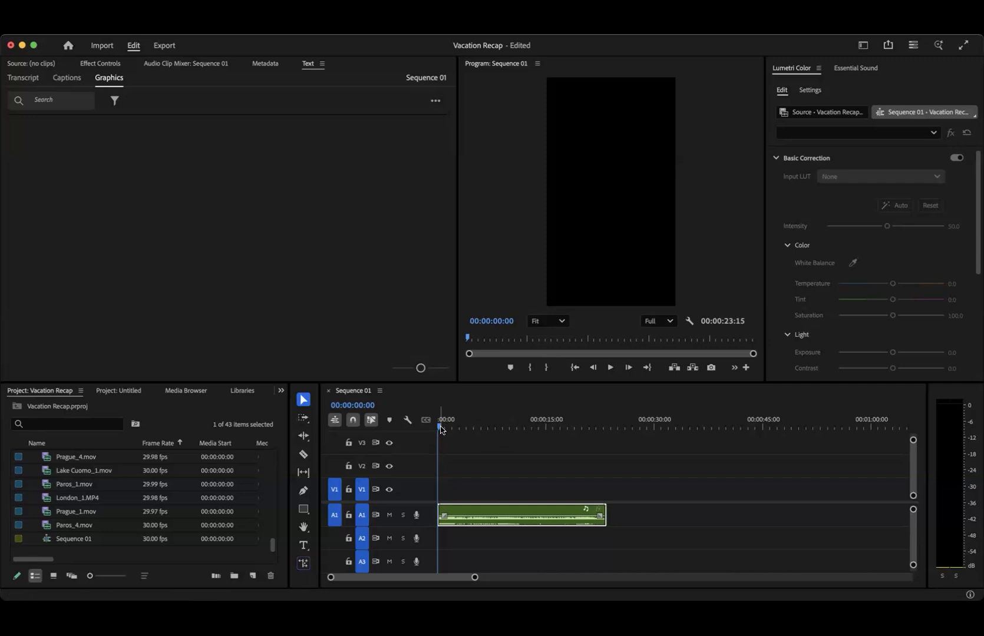
{"action": "left_click", "coordinate": [610, 367]}
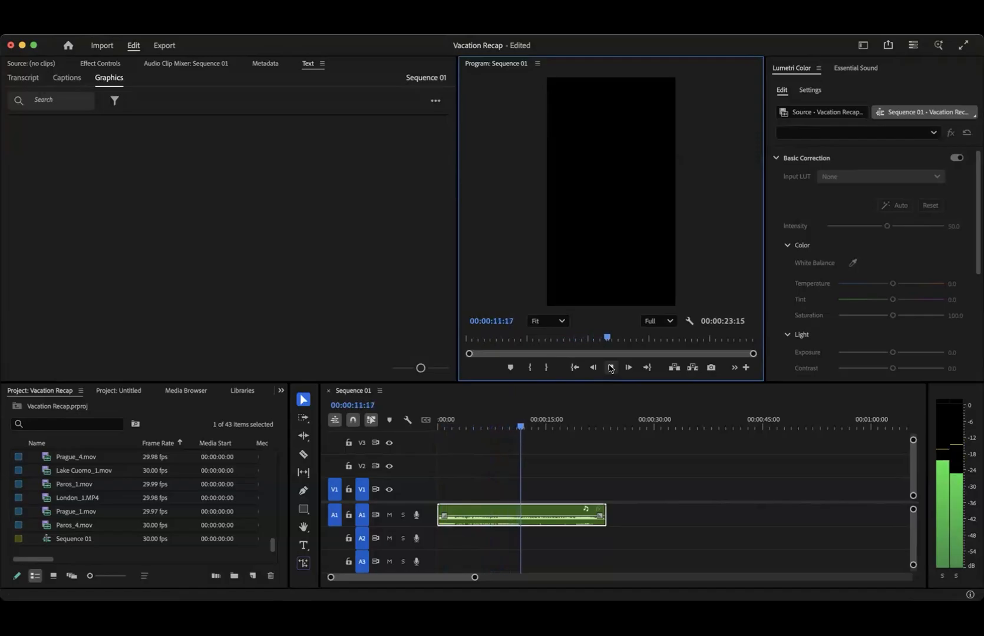
{"action": "left_click", "coordinate": [610, 368]}
{"action": "left_click_drag", "start_coordinate": [526, 425], "coordinate": [431, 424]}
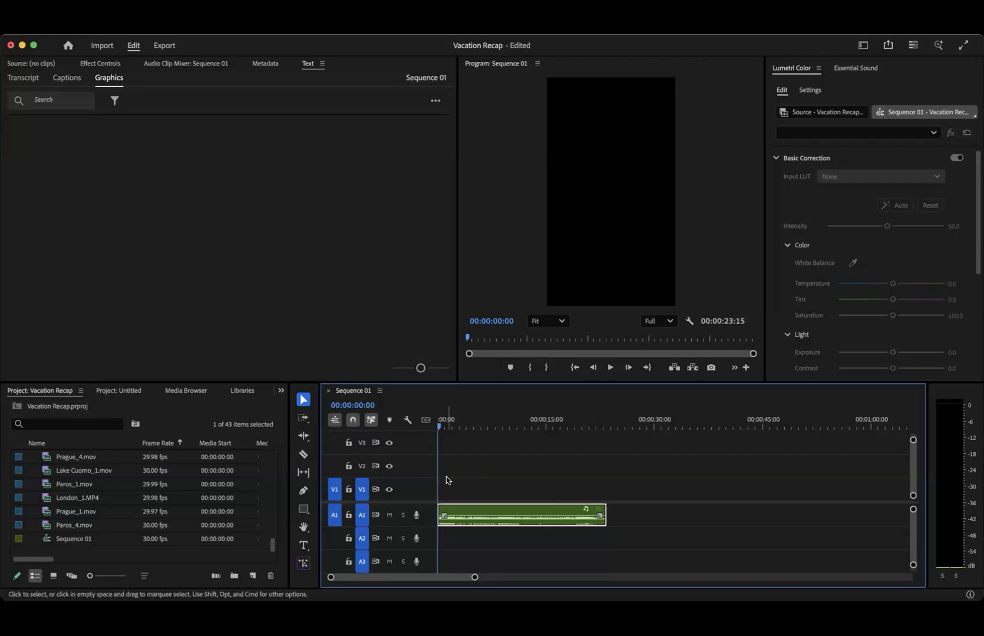
- Enlarge the timeline area and the A1 track height to show the music waveform in detail
{"action": "scroll", "coordinate": [446, 481], "scroll_direction": "up", "scroll_amount": 6}
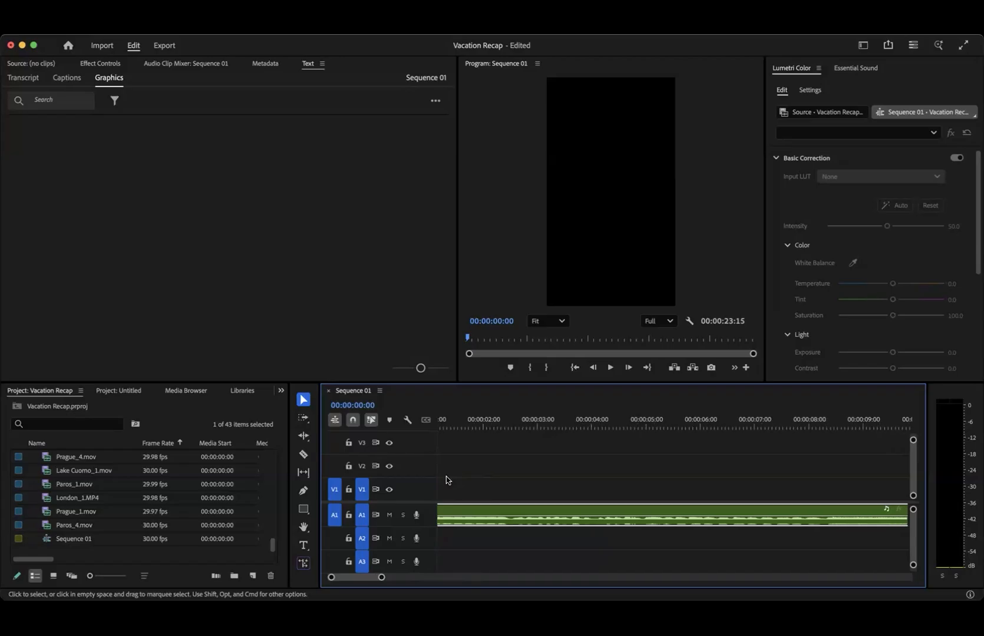
{"action": "scroll", "coordinate": [446, 480], "scroll_direction": "left", "scroll_amount": 2}
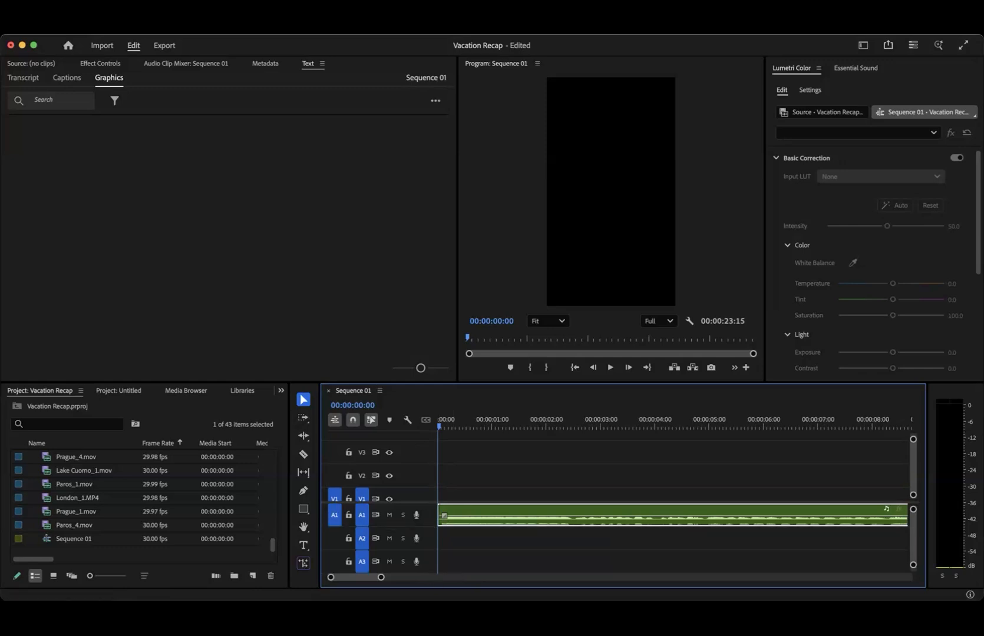
{"action": "key", "text": "alt+="}
{"action": "scroll", "coordinate": [537, 462], "scroll_direction": "down", "scroll_amount": 1}
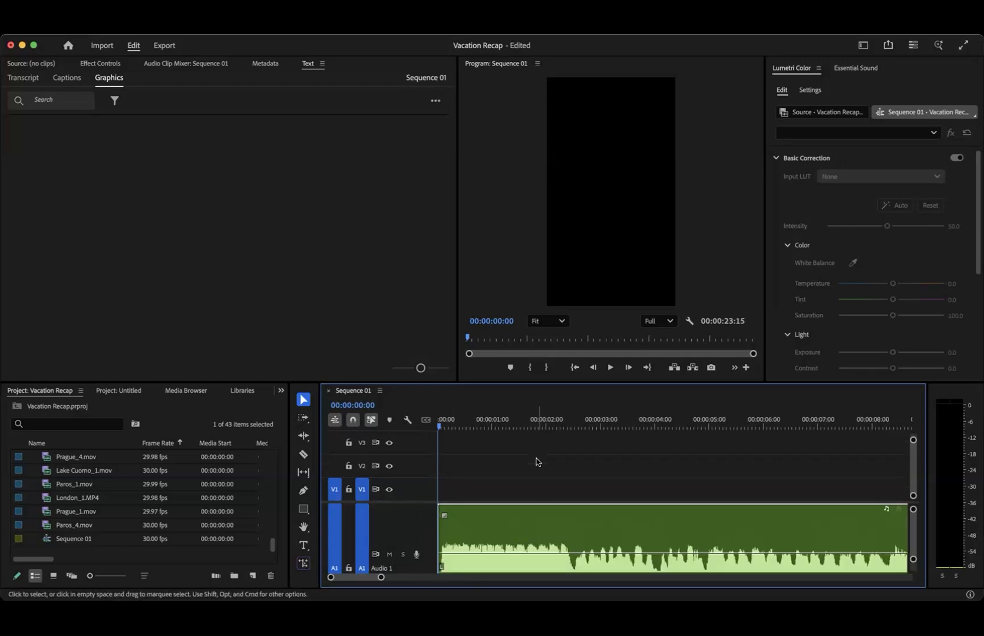
{"action": "scroll", "coordinate": [416, 531], "scroll_direction": "down", "scroll_amount": 1}
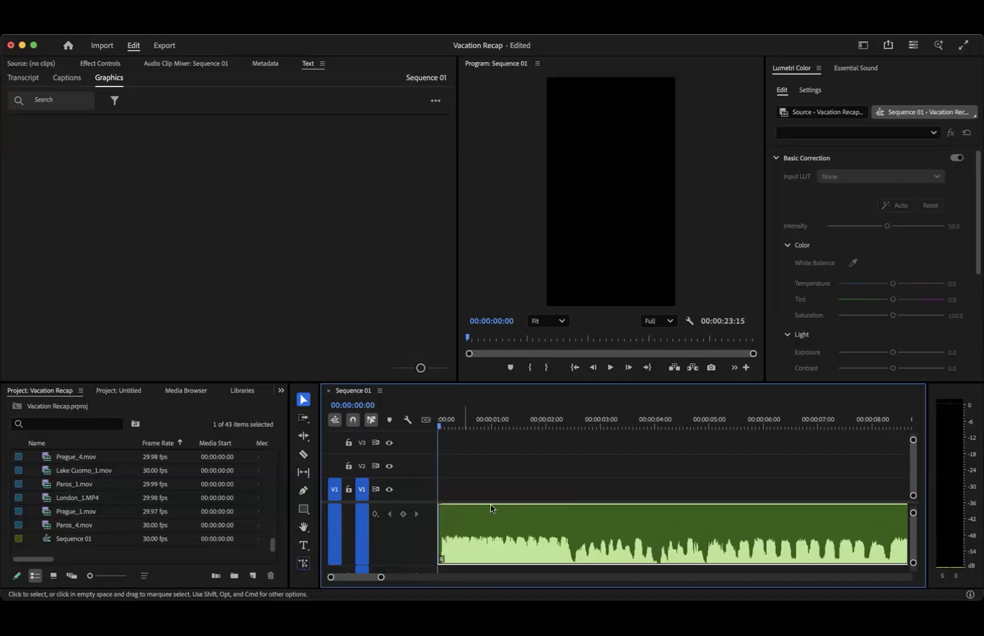
{"action": "left_click_drag", "start_coordinate": [395, 381], "coordinate": [395, 336]}
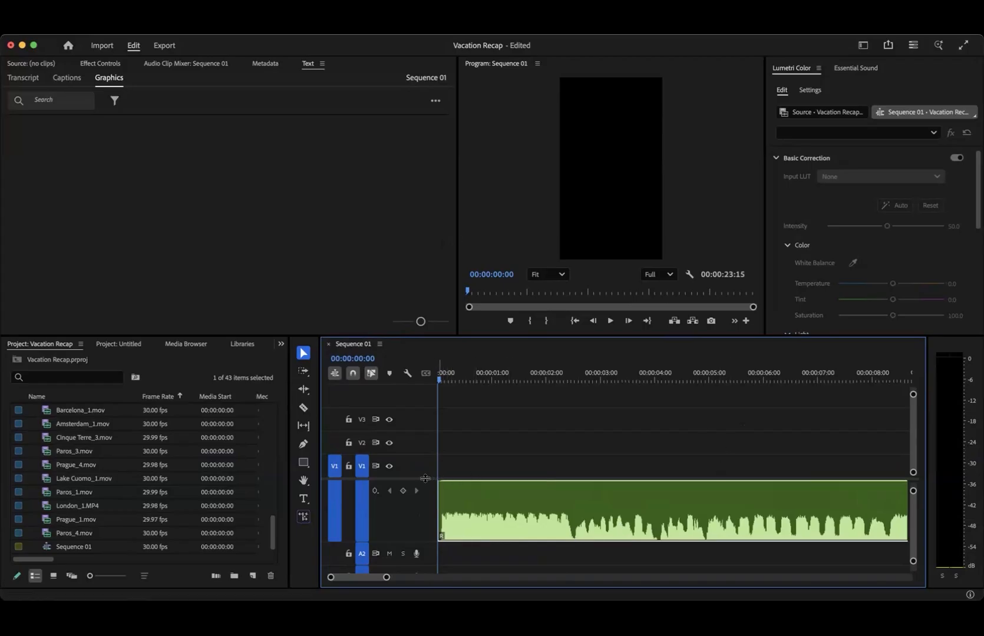
{"action": "scroll", "coordinate": [597, 506], "scroll_direction": "down", "scroll_amount": 1}
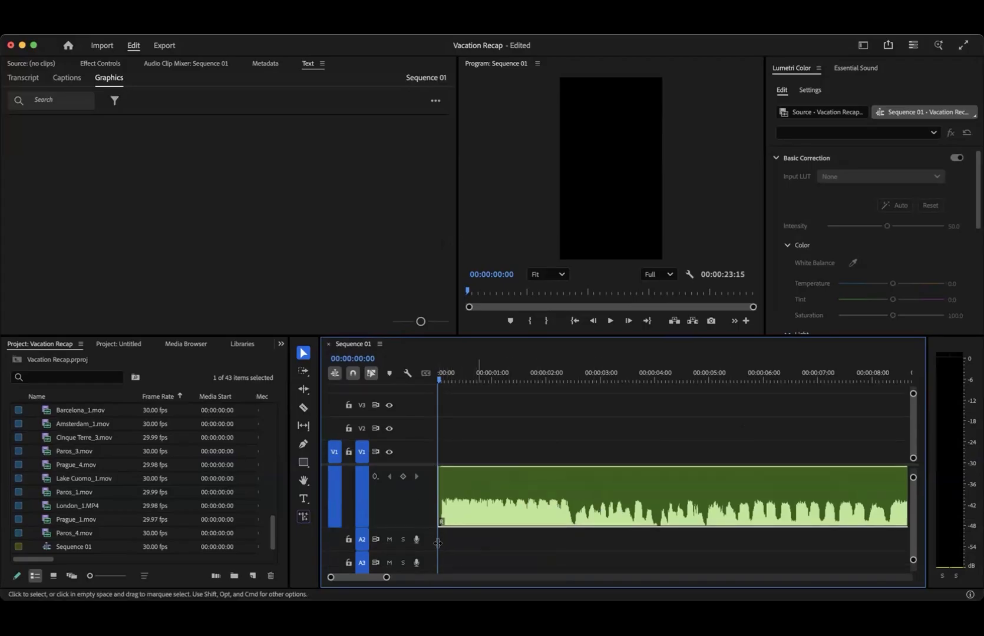
{"action": "left_click_drag", "start_coordinate": [432, 564], "coordinate": [433, 563]}
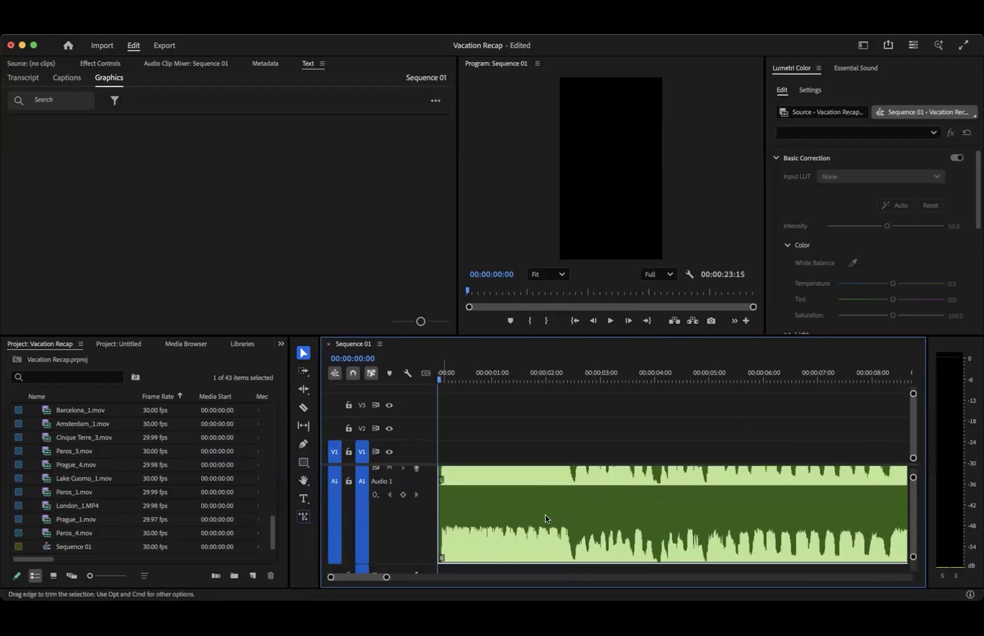
{"action": "scroll", "coordinate": [546, 504], "scroll_direction": "up", "scroll_amount": 5}
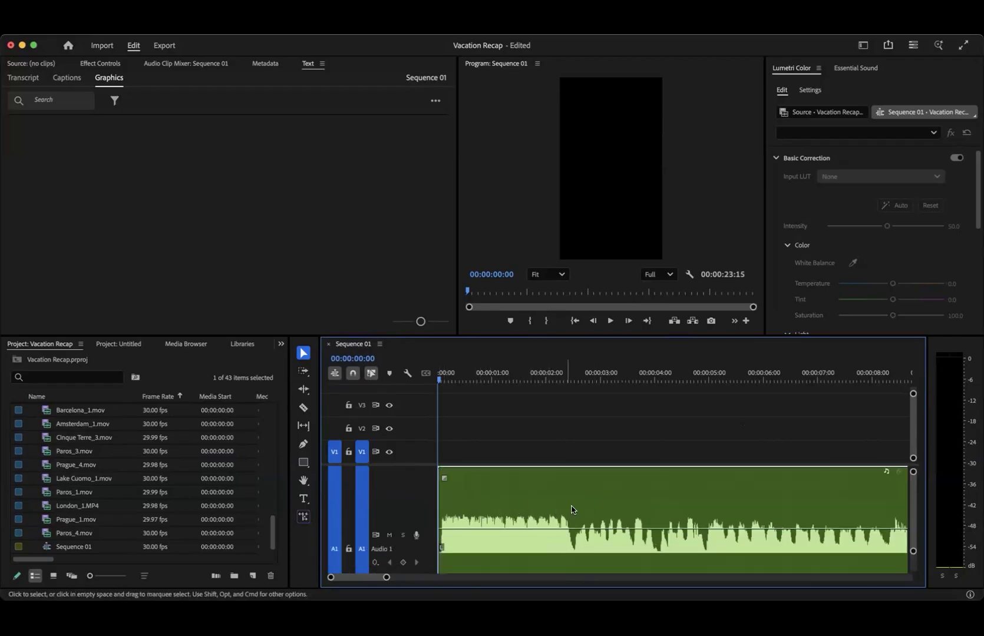
- Play and scrub the opening frames of the music repeatedly to locate the first beat
{"action": "left_click_drag", "start_coordinate": [451, 380], "coordinate": [436, 441]}
{"action": "left_click_drag", "start_coordinate": [443, 374], "coordinate": [440, 380]}
{"action": "key", "text": "space"}
{"action": "key", "text": "space"}
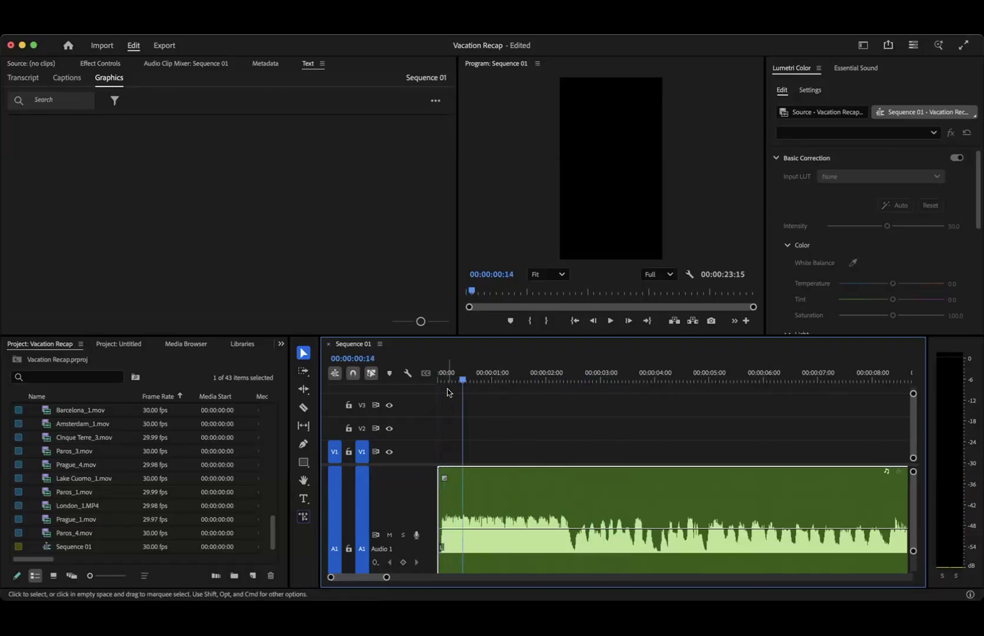
{"action": "left_click_drag", "start_coordinate": [450, 380], "coordinate": [439, 382]}
{"action": "key", "text": "space"}
{"action": "key", "text": "space"}
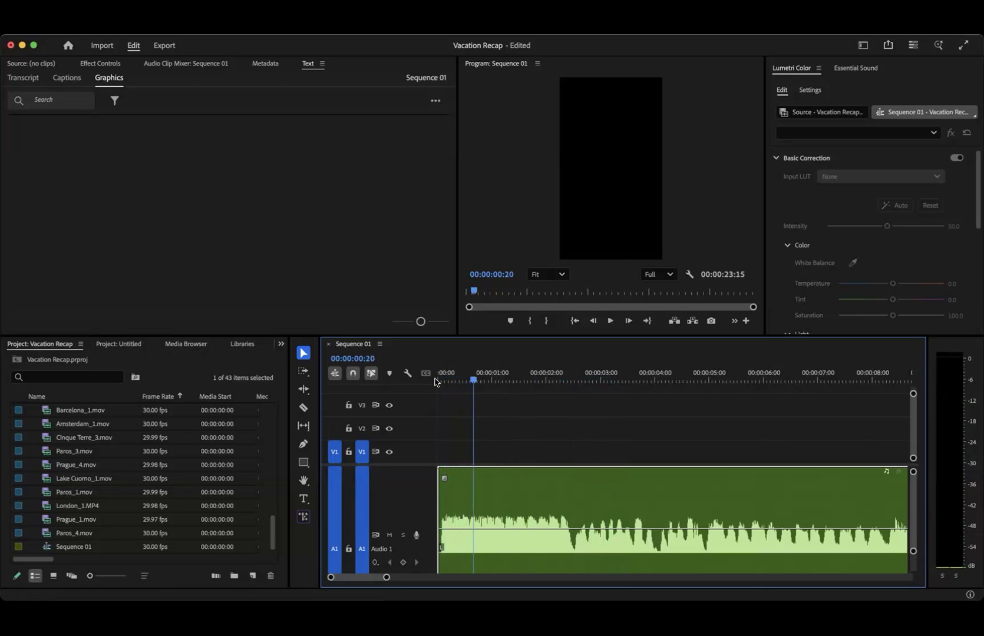
{"action": "left_click_drag", "start_coordinate": [457, 378], "coordinate": [443, 380]}
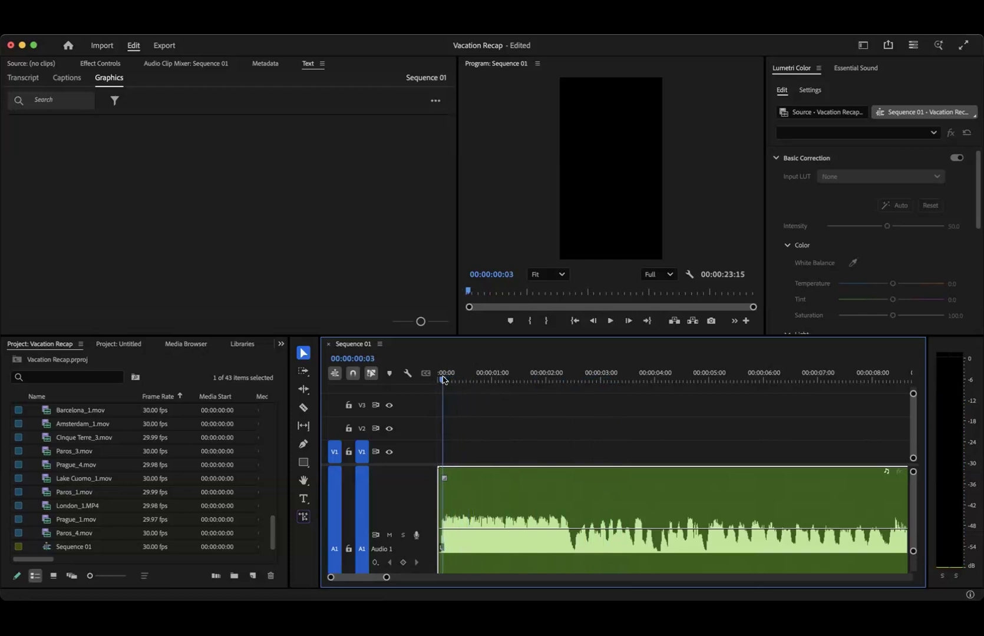
{"action": "left_click", "coordinate": [451, 380]}
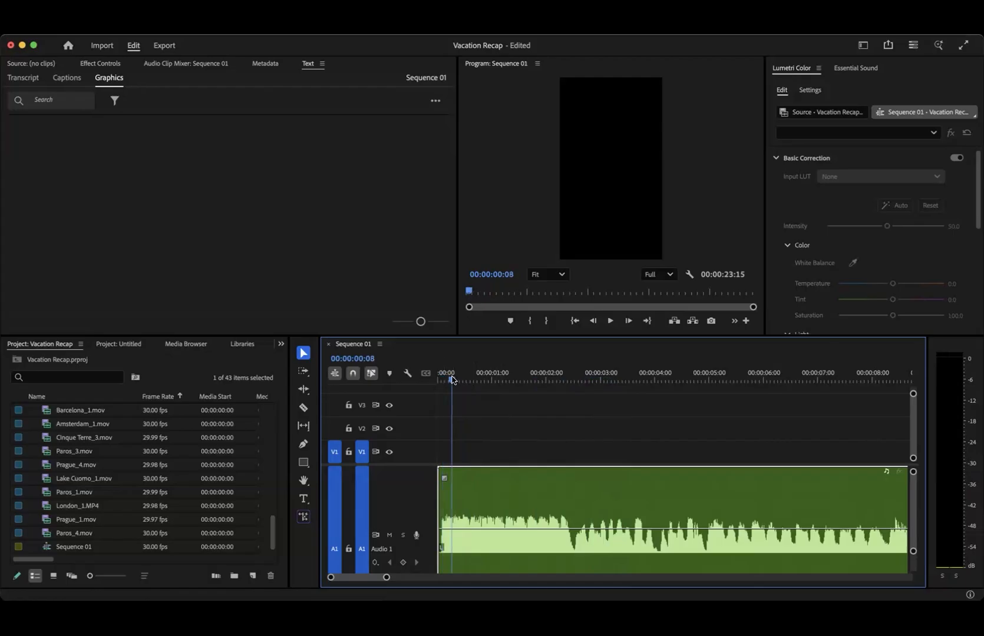
- Add an unnamed comment marker to the music clip at 00:00:00:03, keeping the default marker options
{"action": "left_click_drag", "start_coordinate": [450, 379], "coordinate": [442, 380]}
{"action": "key", "text": "m"}
{"action": "key", "text": "m"}
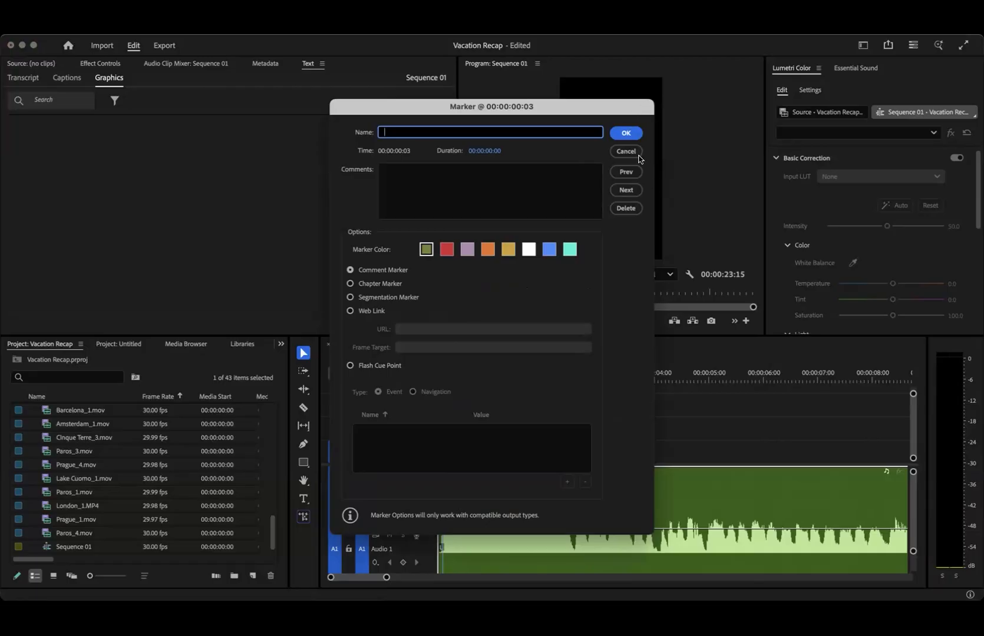
{"action": "left_click", "coordinate": [626, 133]}
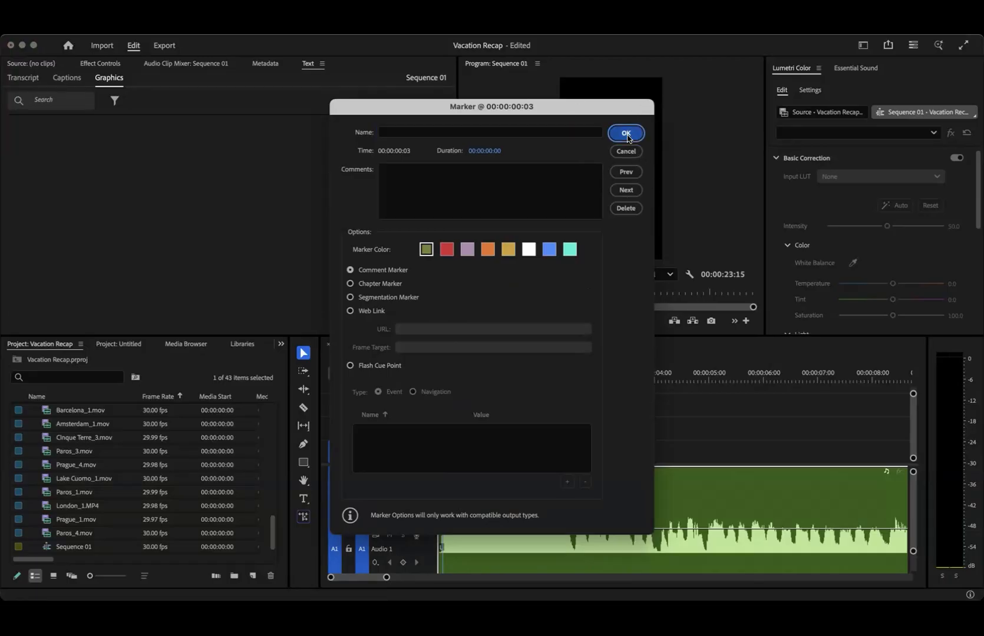
- Try setting an In point at 00:00:00:02 near the start of the music
{"action": "left_click", "coordinate": [441, 377]}
{"action": "key", "text": "i"}
{"action": "scroll", "coordinate": [482, 485], "scroll_direction": "down", "scroll_amount": 3}
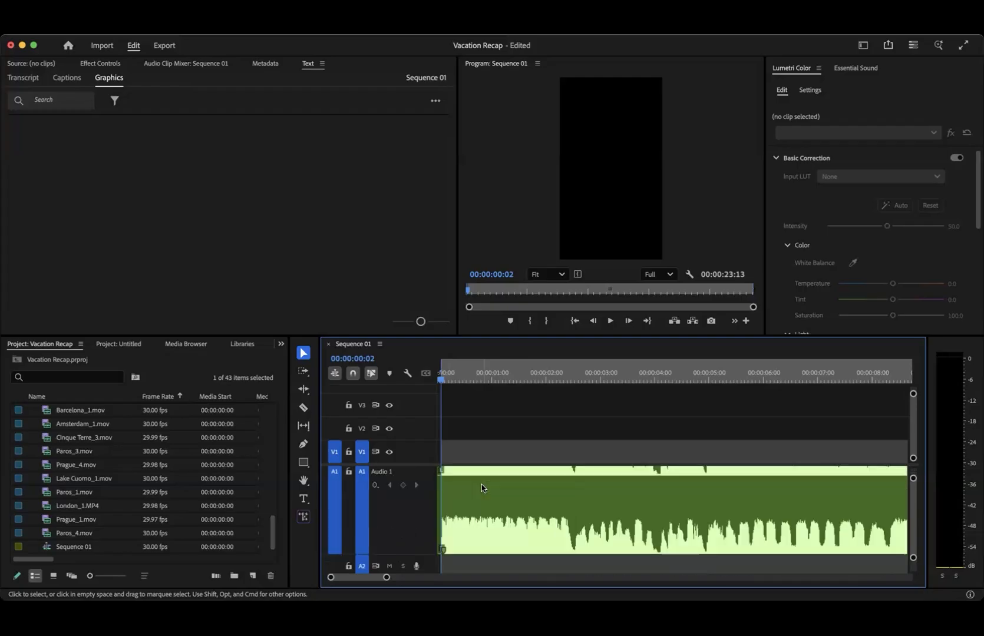
{"action": "scroll", "coordinate": [469, 499], "scroll_direction": "down", "scroll_amount": 2}
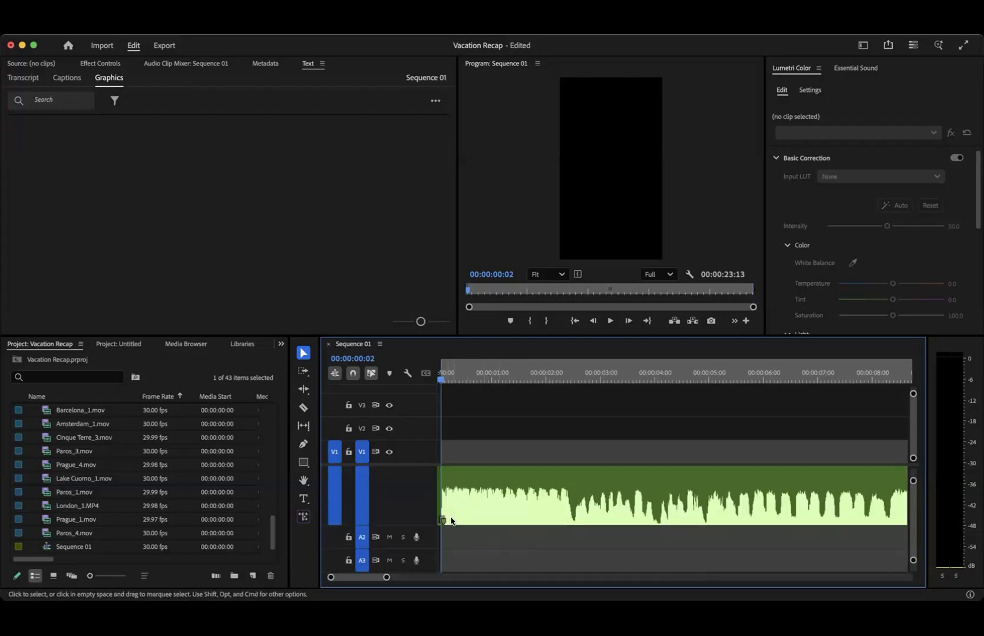
{"action": "scroll", "coordinate": [457, 480], "scroll_direction": "up", "scroll_amount": 4}
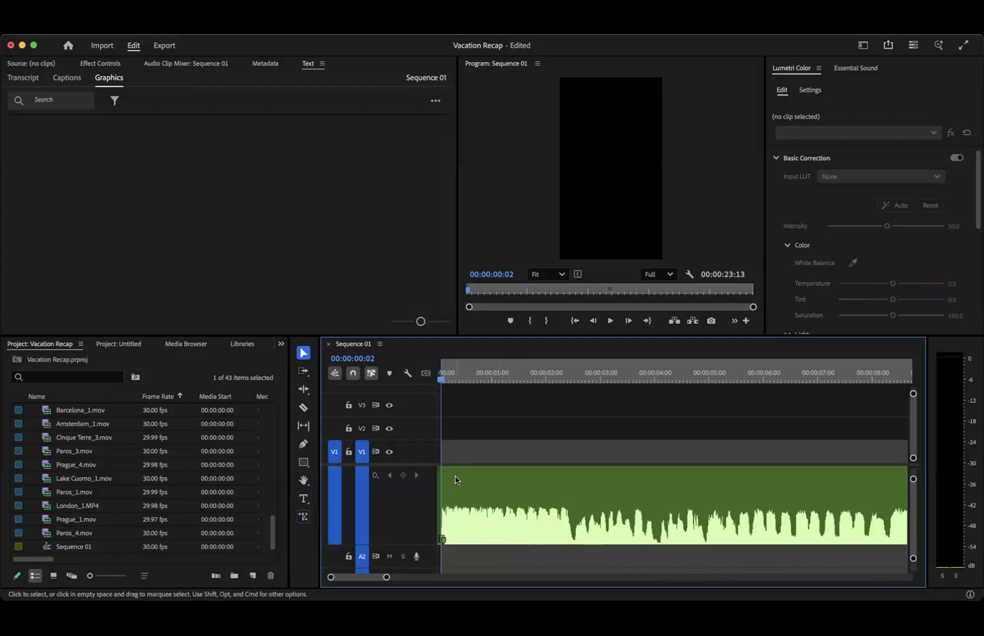
{"action": "left_click", "coordinate": [448, 375]}
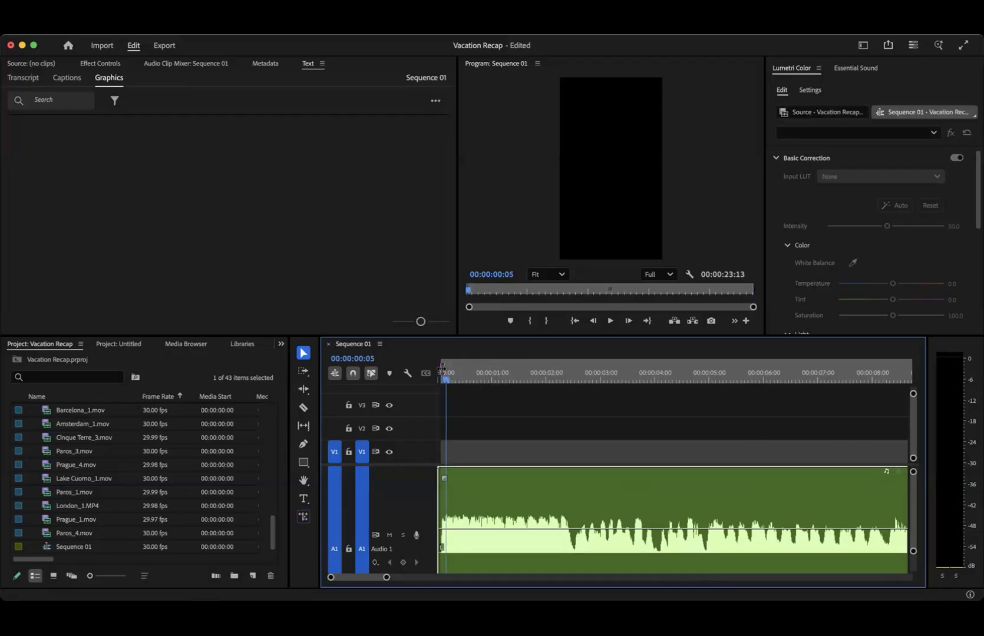
{"action": "left_click", "coordinate": [442, 371]}
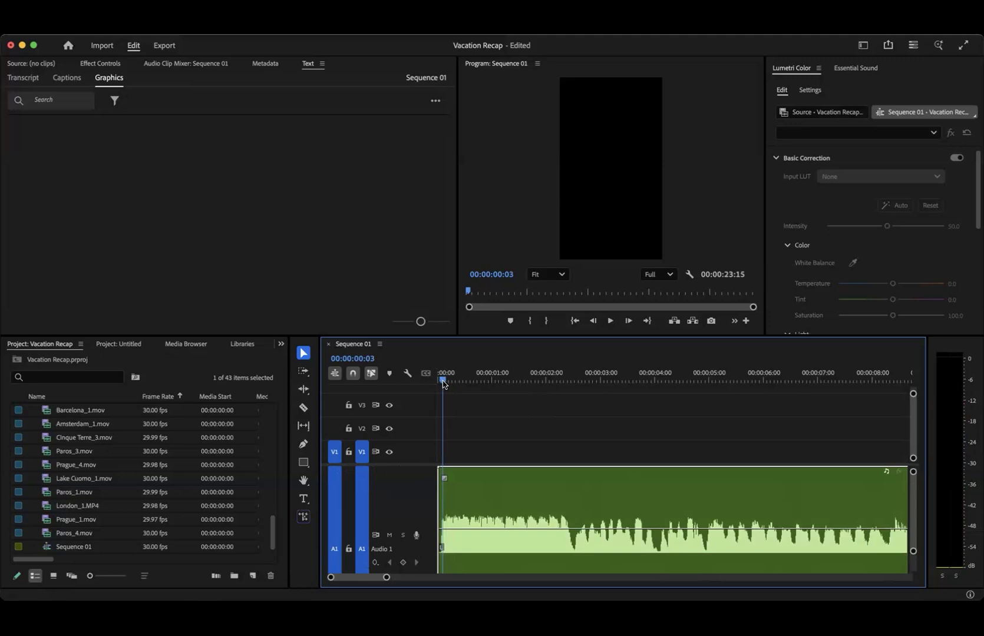
- Add a marker to the sequence itself at 00:00:00:03 with no clip selected, and advance the playhead to 00:00:00:06
{"action": "left_click", "coordinate": [472, 437]}
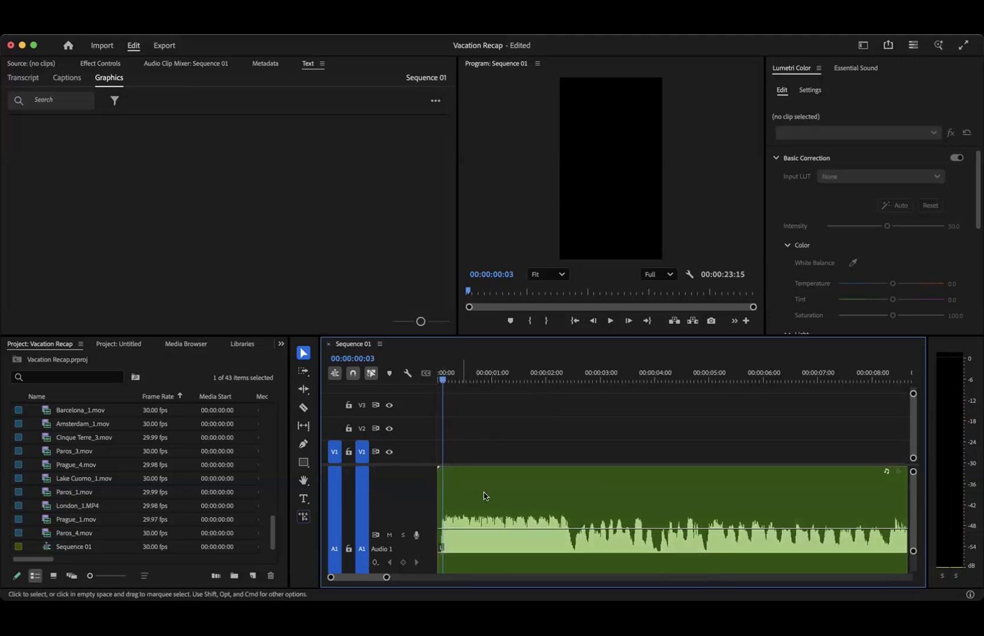
{"action": "key", "text": "m"}
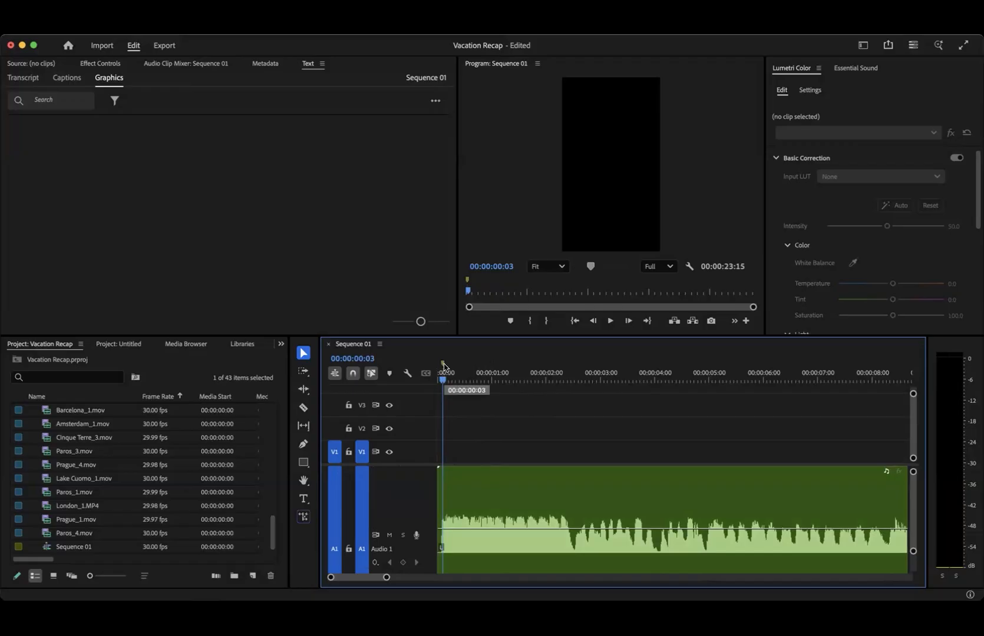
{"action": "left_click_drag", "start_coordinate": [444, 381], "coordinate": [449, 380]}
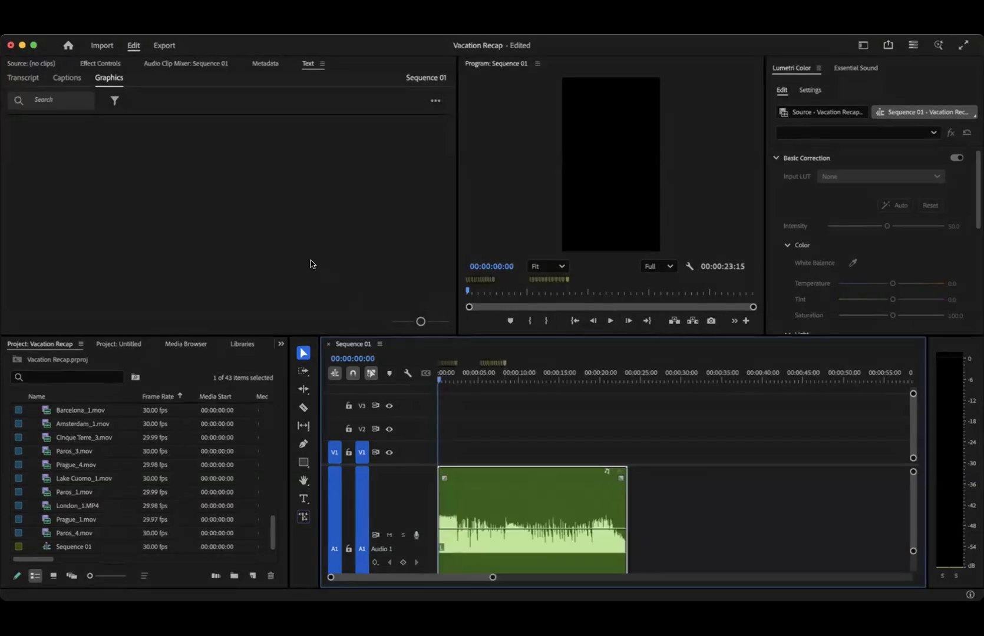
- Examine the beat markers along the sequence ruler against the music waveform, from the opening group to the group after five seconds
{"action": "left_click", "coordinate": [311, 264]}
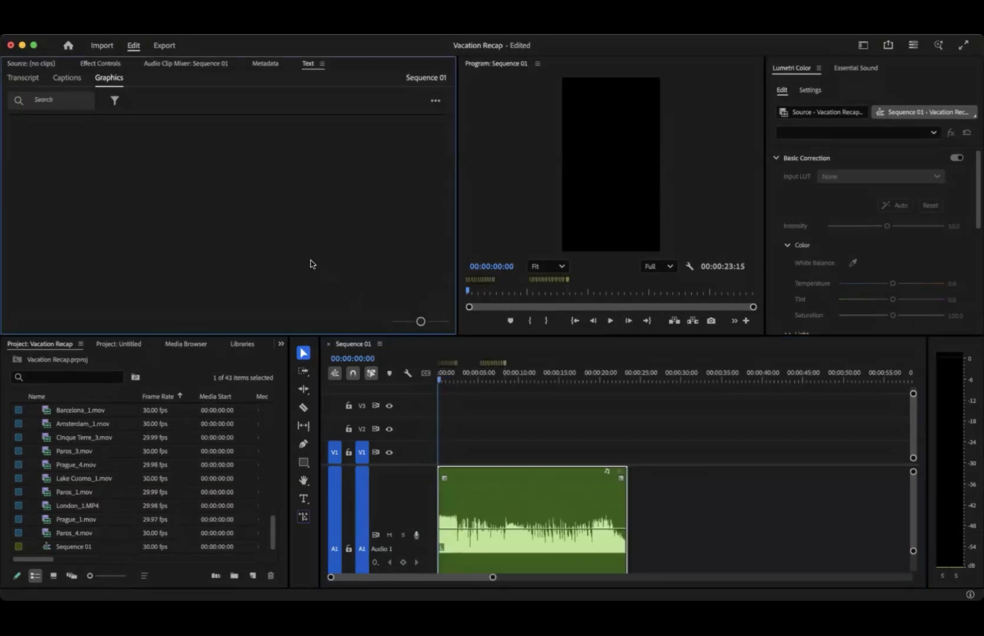
{"action": "scroll", "coordinate": [440, 448], "scroll_direction": "up", "scroll_amount": 5}
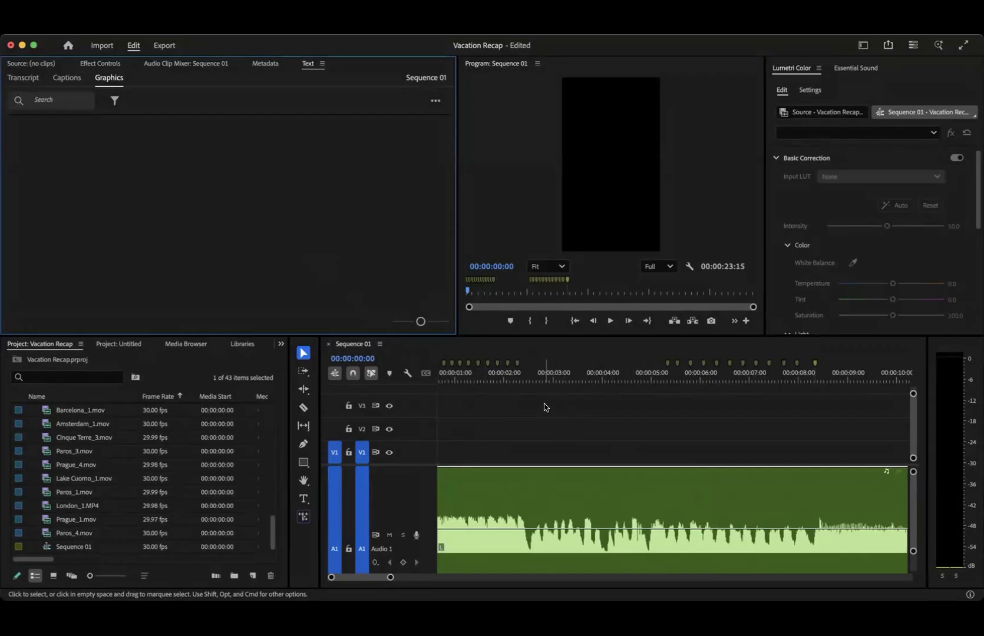
{"action": "scroll", "coordinate": [582, 431], "scroll_direction": "down", "scroll_amount": 4}
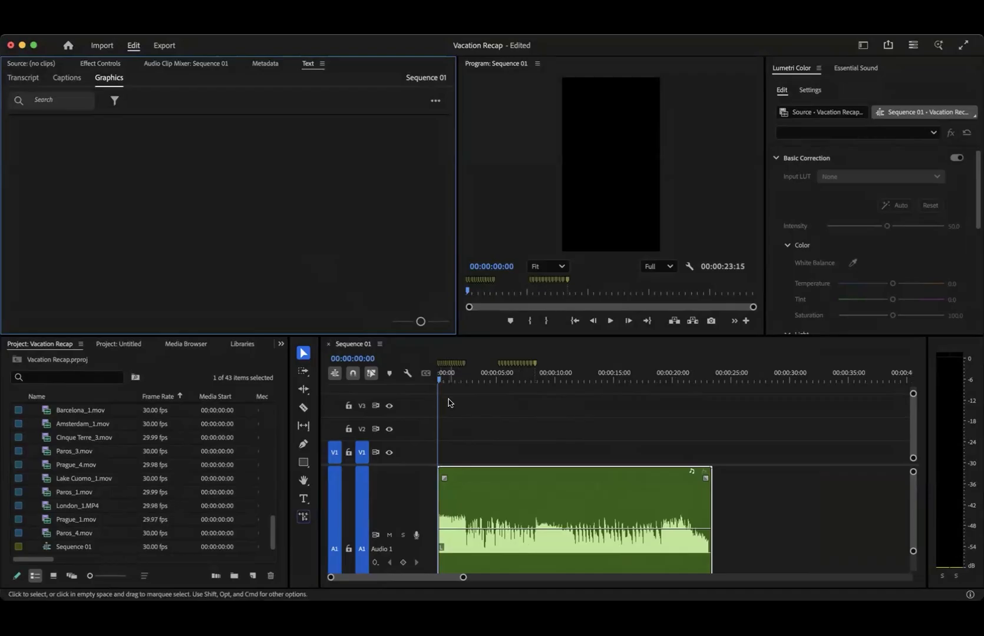
{"action": "scroll", "coordinate": [448, 399], "scroll_direction": "up", "scroll_amount": 5}
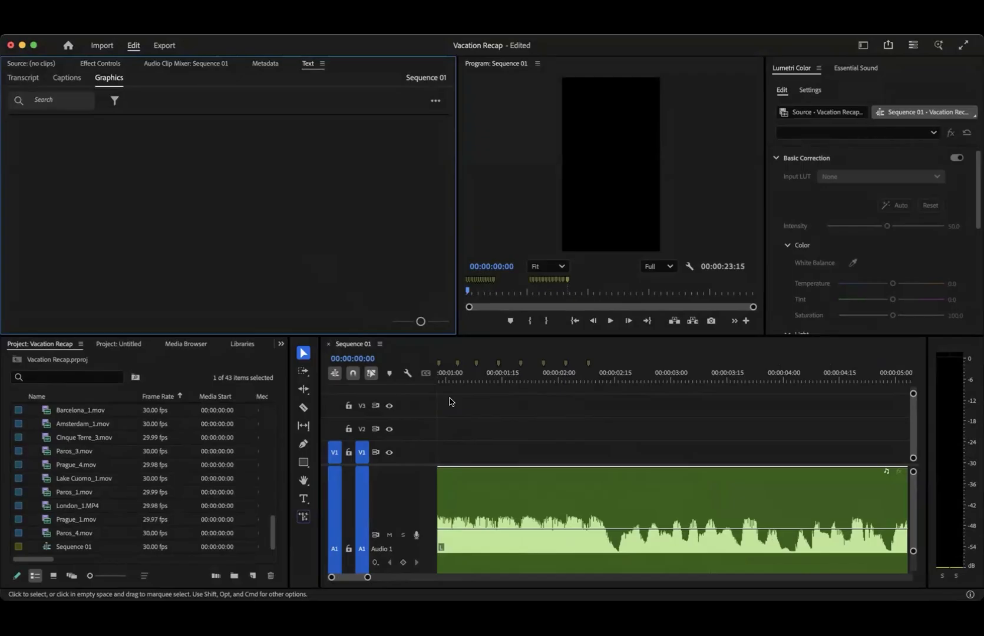
{"action": "scroll", "coordinate": [481, 413], "scroll_direction": "up", "scroll_amount": 3}
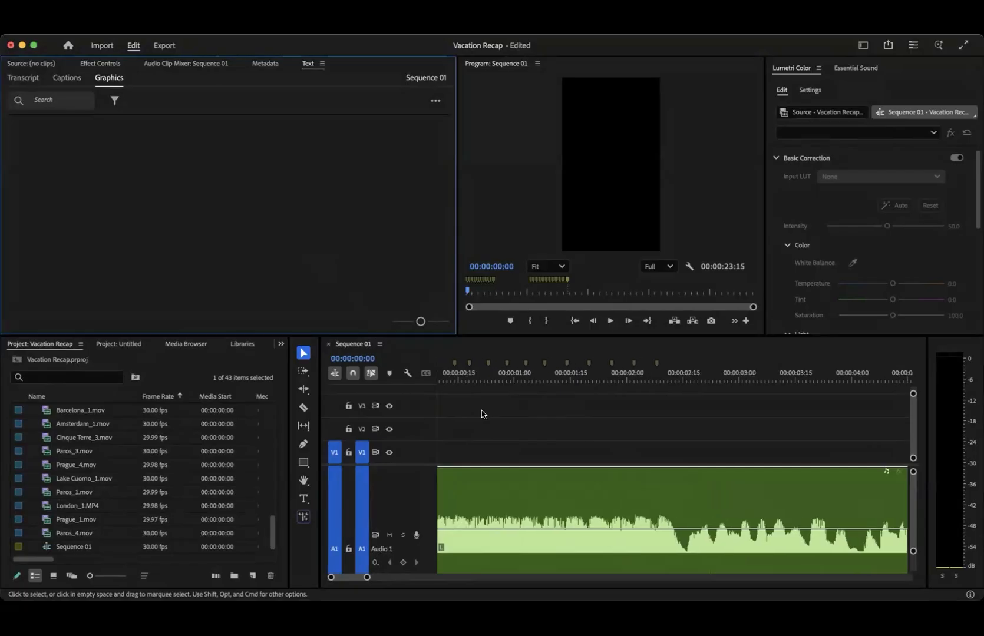
{"action": "scroll", "coordinate": [484, 417], "scroll_direction": "up", "scroll_amount": 4}
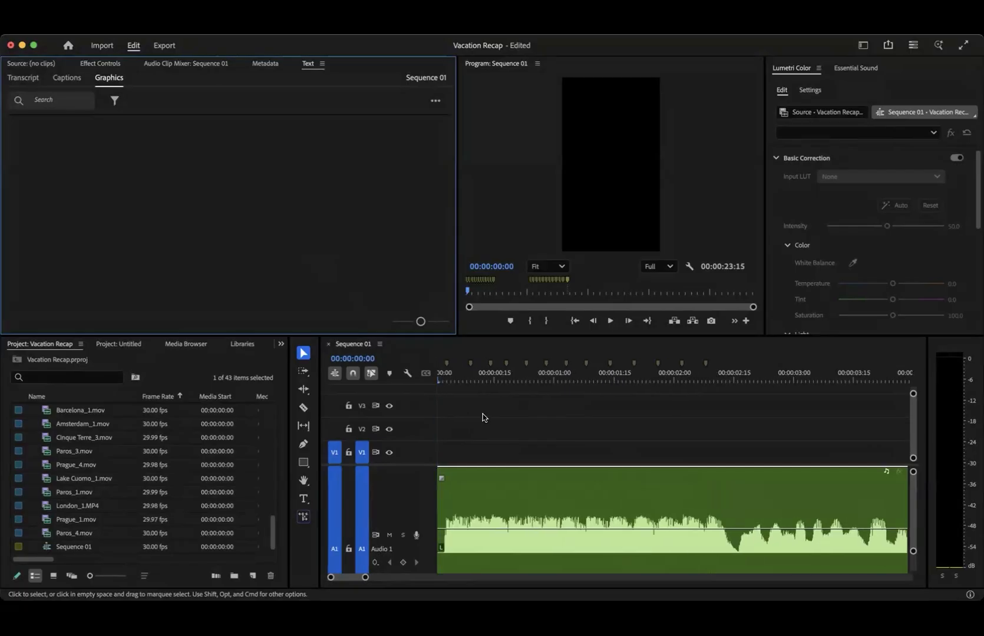
{"action": "scroll", "coordinate": [758, 427], "scroll_direction": "right", "scroll_amount": 3}
{"action": "scroll", "coordinate": [802, 406], "scroll_direction": "right", "scroll_amount": 2}
{"action": "scroll", "coordinate": [804, 407], "scroll_direction": "up", "scroll_amount": 5}
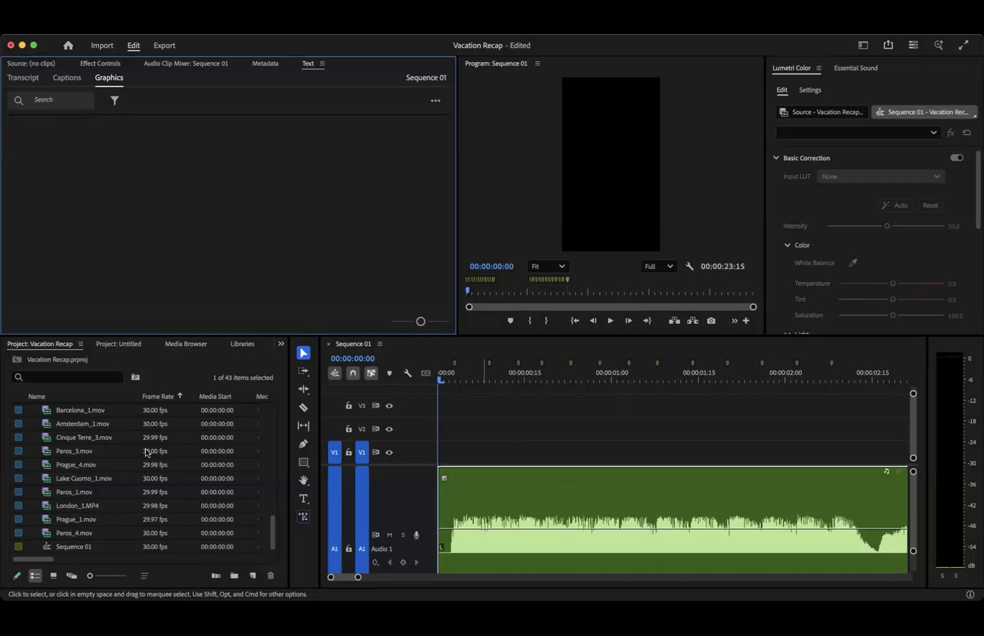
- Sort the project's clip list alphabetically by name
{"action": "scroll", "coordinate": [136, 455], "scroll_direction": "up", "scroll_amount": 10}
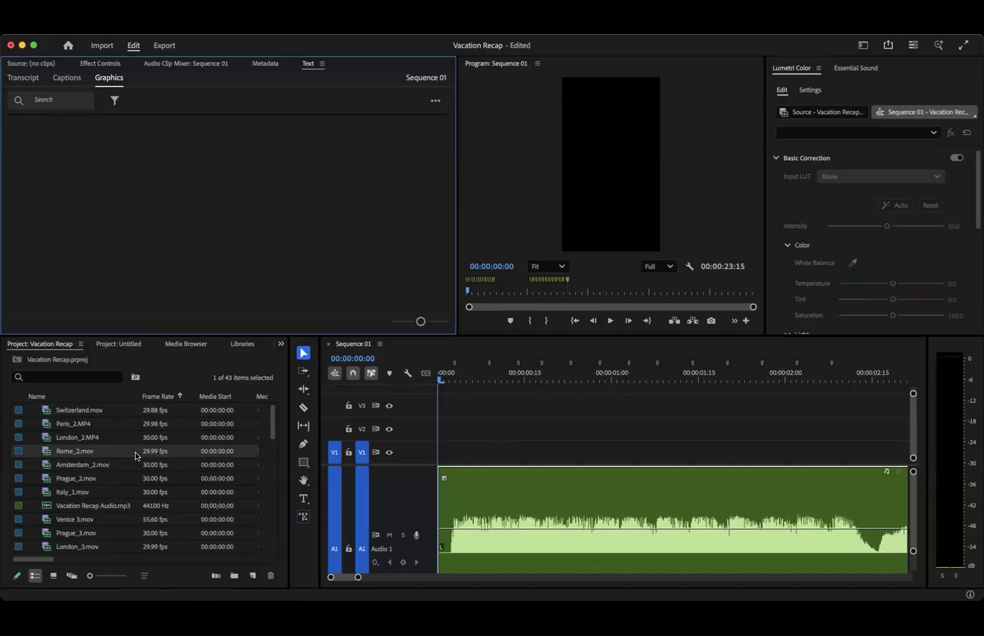
{"action": "scroll", "coordinate": [52, 453], "scroll_direction": "down", "scroll_amount": 10}
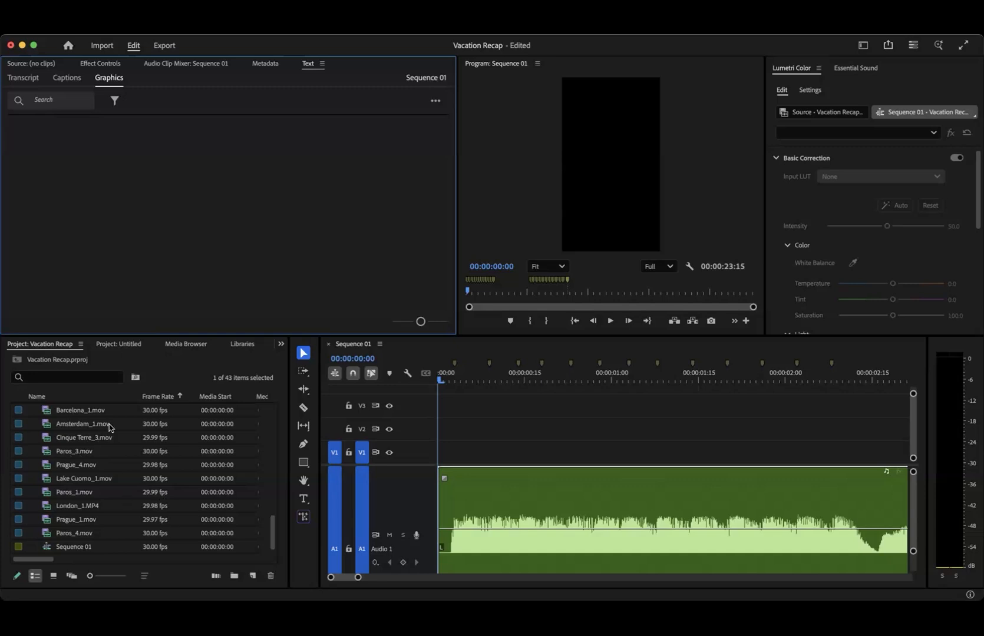
{"action": "scroll", "coordinate": [111, 427], "scroll_direction": "up", "scroll_amount": 10}
{"action": "left_click", "coordinate": [62, 396]}
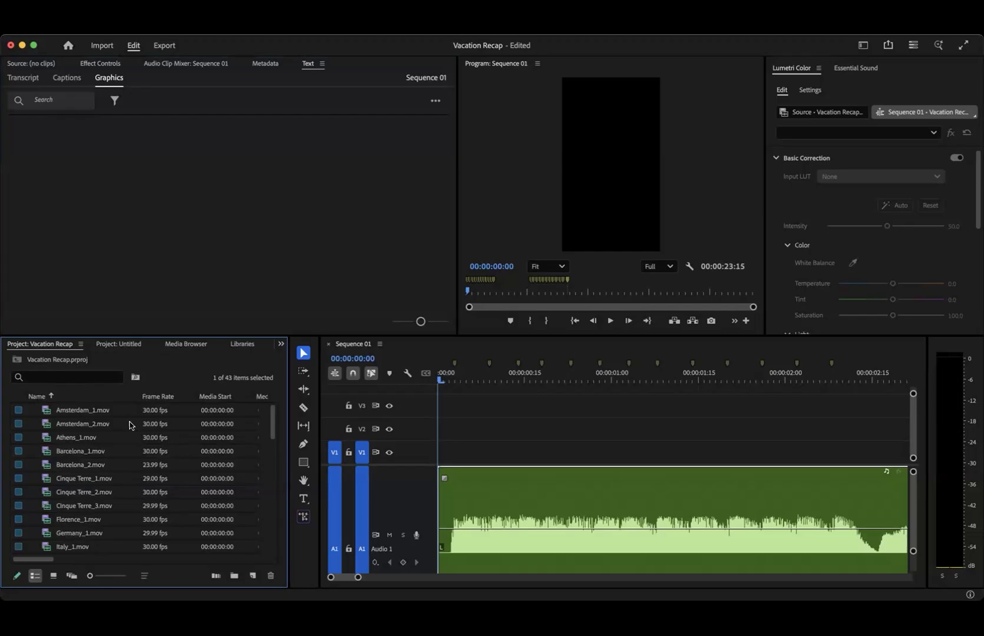
- Look through the sorted clip list and its media start and media end columns
{"action": "scroll", "coordinate": [122, 504], "scroll_direction": "down", "scroll_amount": 5}
{"action": "scroll", "coordinate": [122, 504], "scroll_direction": "up", "scroll_amount": 5}
{"action": "scroll", "coordinate": [110, 532], "scroll_direction": "down", "scroll_amount": 10}
{"action": "scroll", "coordinate": [110, 533], "scroll_direction": "right", "scroll_amount": 3}
{"action": "scroll", "coordinate": [110, 532], "scroll_direction": "down", "scroll_amount": 5}
{"action": "scroll", "coordinate": [110, 533], "scroll_direction": "right", "scroll_amount": 2}
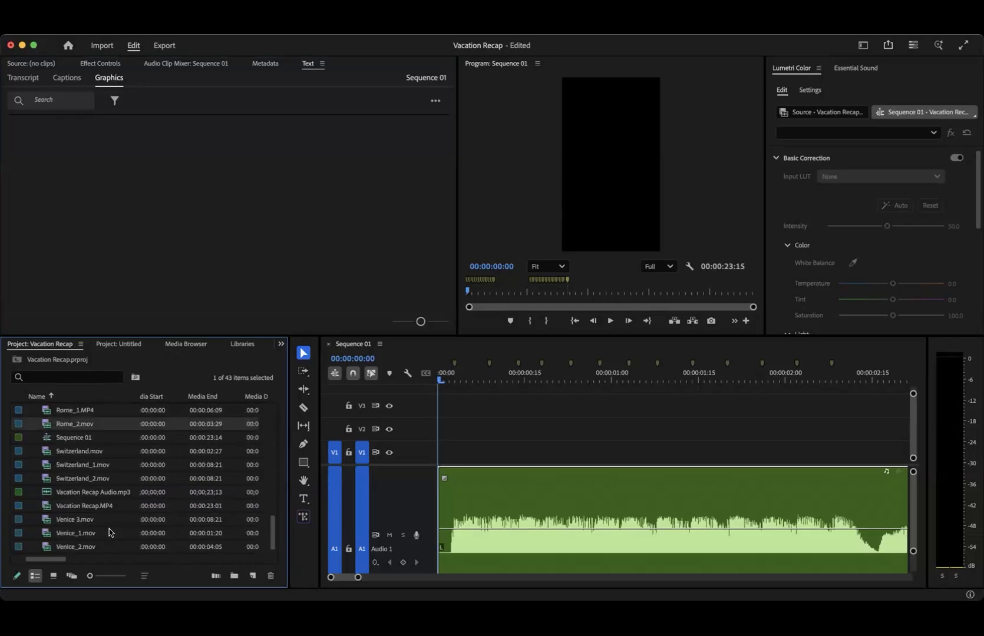
{"action": "scroll", "coordinate": [109, 533], "scroll_direction": "left", "scroll_amount": 2}
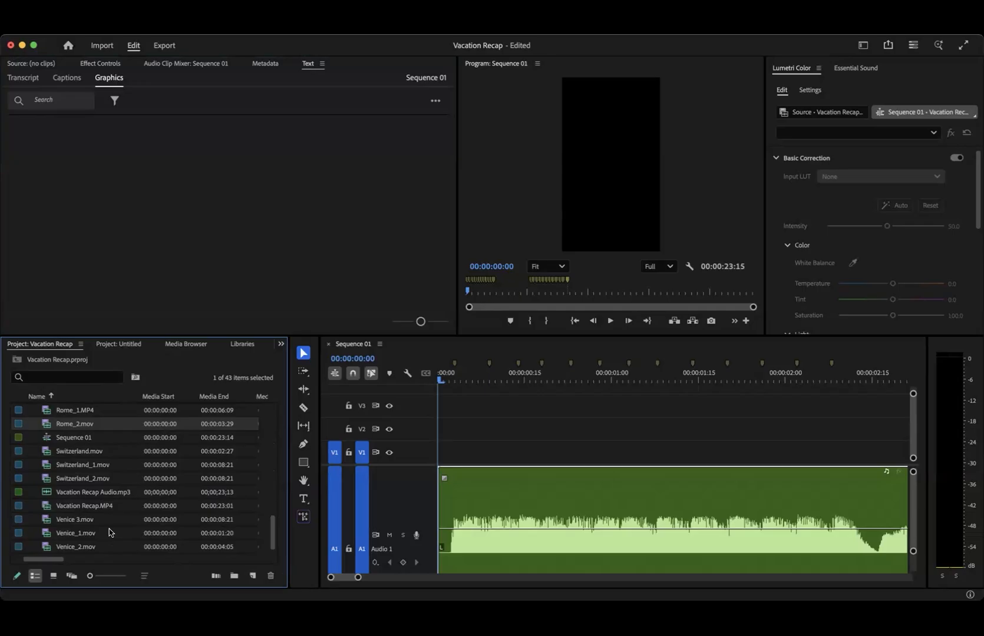
{"action": "scroll", "coordinate": [109, 532], "scroll_direction": "up", "scroll_amount": 10}
{"action": "scroll", "coordinate": [109, 532], "scroll_direction": "left", "scroll_amount": 1}
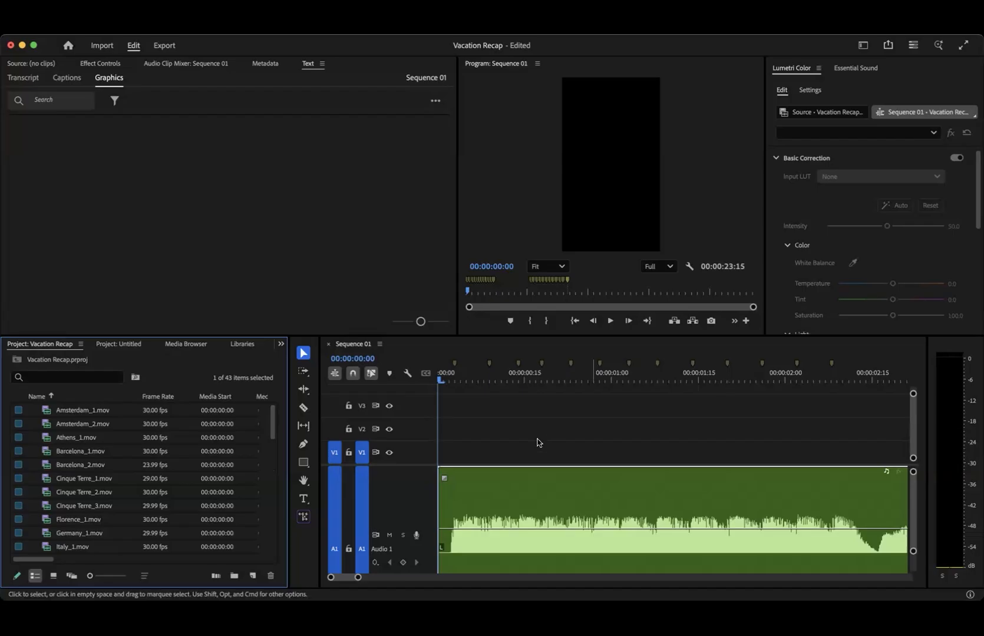
- Scrub through both groups of beat markers and the unmarked stretch between them, returning the playhead to the sequence start
{"action": "key", "text": "minus"}
{"action": "key", "text": "minus"}
{"action": "key", "text": "minus"}
{"action": "left_click_drag", "start_coordinate": [443, 380], "coordinate": [490, 378]}
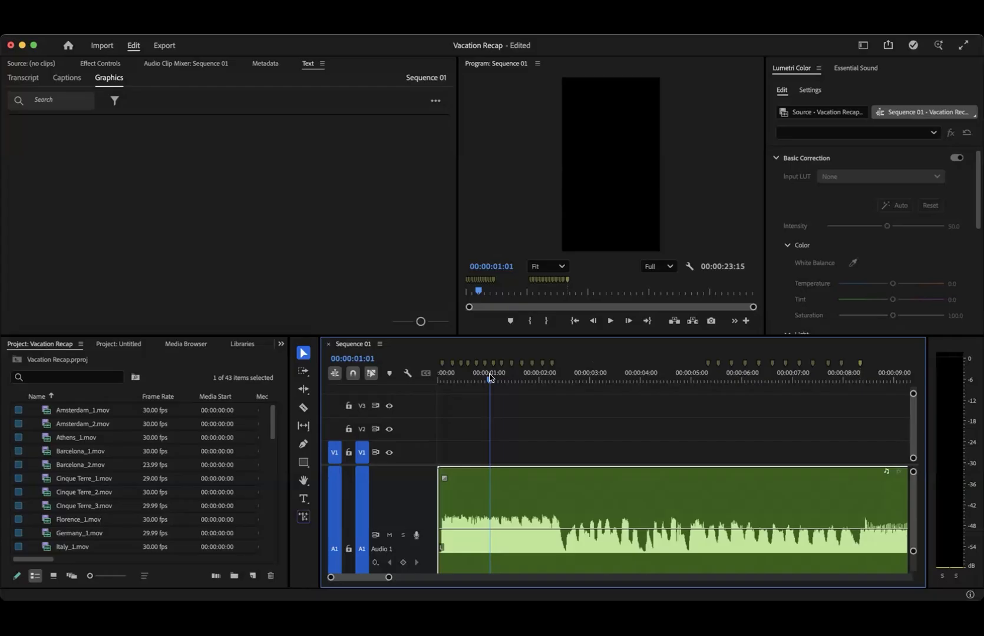
{"action": "scroll", "coordinate": [681, 437], "scroll_direction": "right", "scroll_amount": 1}
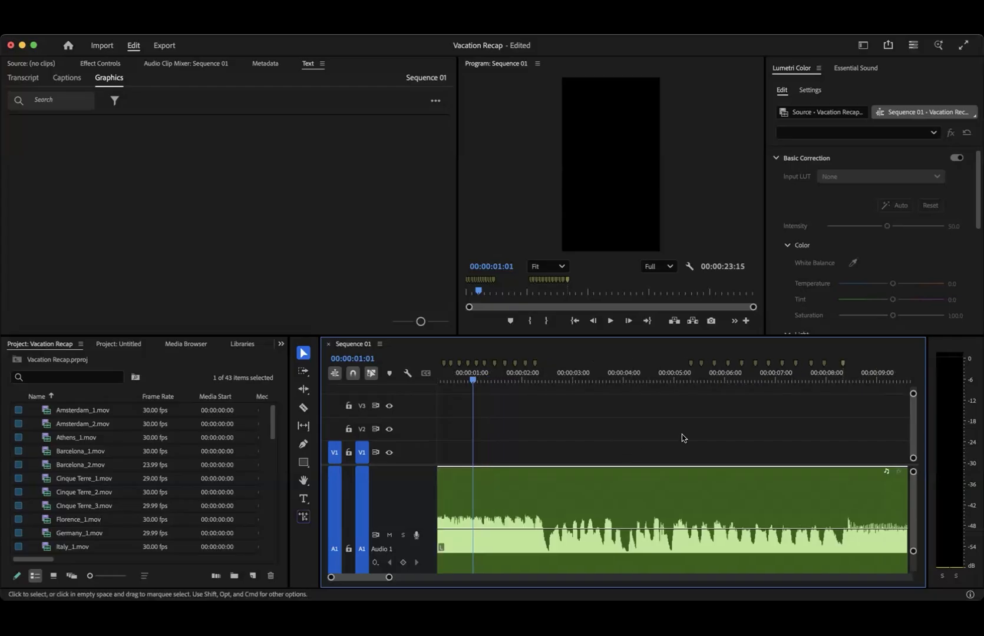
{"action": "left_click", "coordinate": [713, 377]}
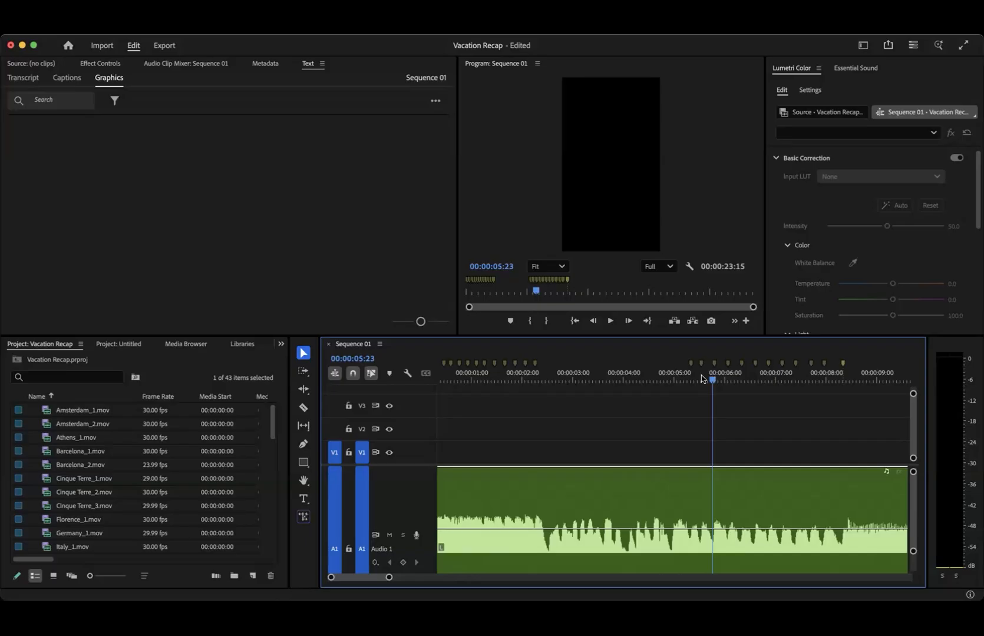
{"action": "left_click", "coordinate": [549, 379]}
{"action": "left_click_drag", "start_coordinate": [559, 378], "coordinate": [666, 383]}
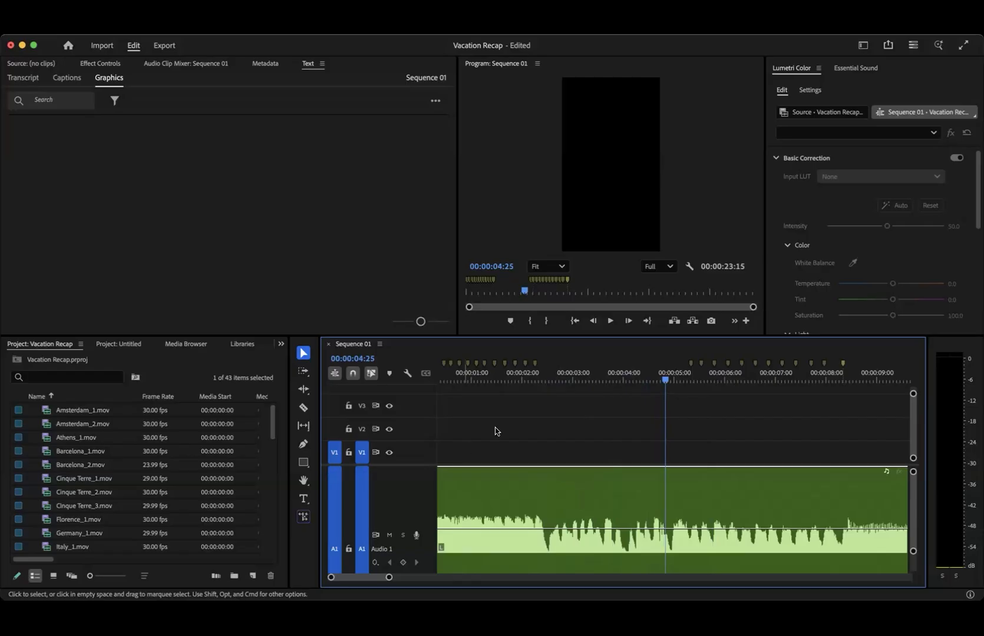
{"action": "left_click_drag", "start_coordinate": [456, 377], "coordinate": [427, 377]}
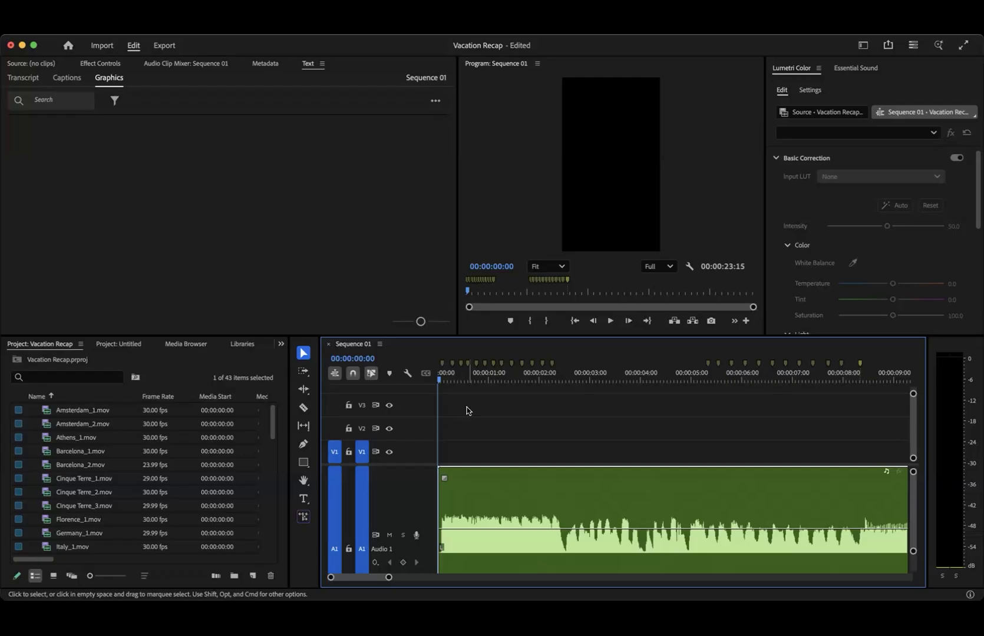
- Switch the project items to Icon View and browse the clip thumbnails
{"action": "left_click", "coordinate": [52, 576]}
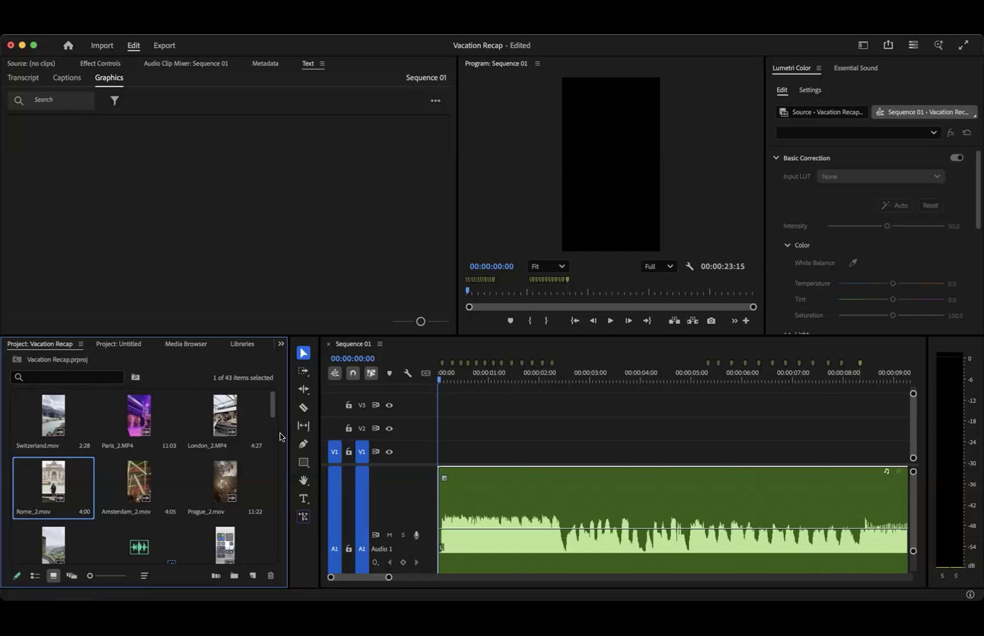
{"action": "scroll", "coordinate": [157, 487], "scroll_direction": "down", "scroll_amount": 3}
{"action": "scroll", "coordinate": [157, 488], "scroll_direction": "up", "scroll_amount": 3}
{"action": "scroll", "coordinate": [157, 488], "scroll_direction": "down", "scroll_amount": 10}
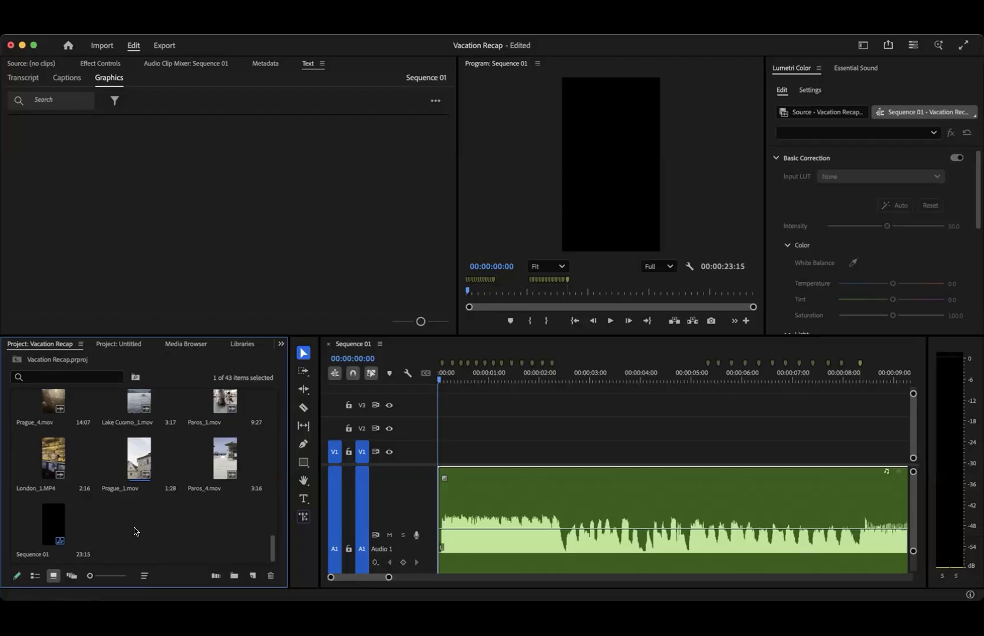
{"action": "scroll", "coordinate": [134, 531], "scroll_direction": "up", "scroll_amount": 15}
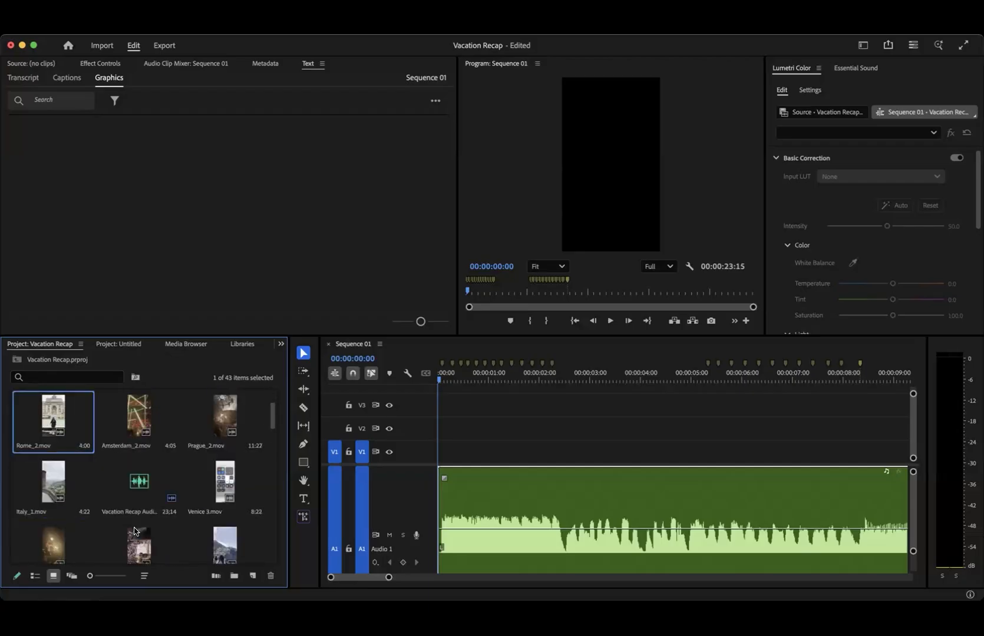
- Create a new bin named Beginning in the empty space after the last project item
{"action": "scroll", "coordinate": [135, 533], "scroll_direction": "down", "scroll_amount": 15}
{"action": "right_click", "coordinate": [139, 538]}
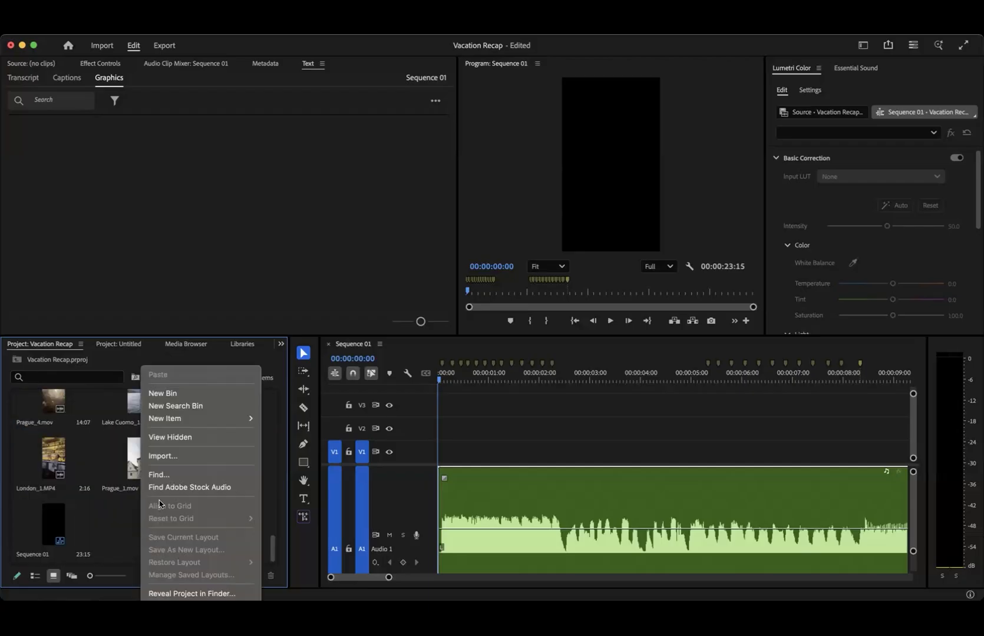
{"action": "left_click", "coordinate": [177, 394]}
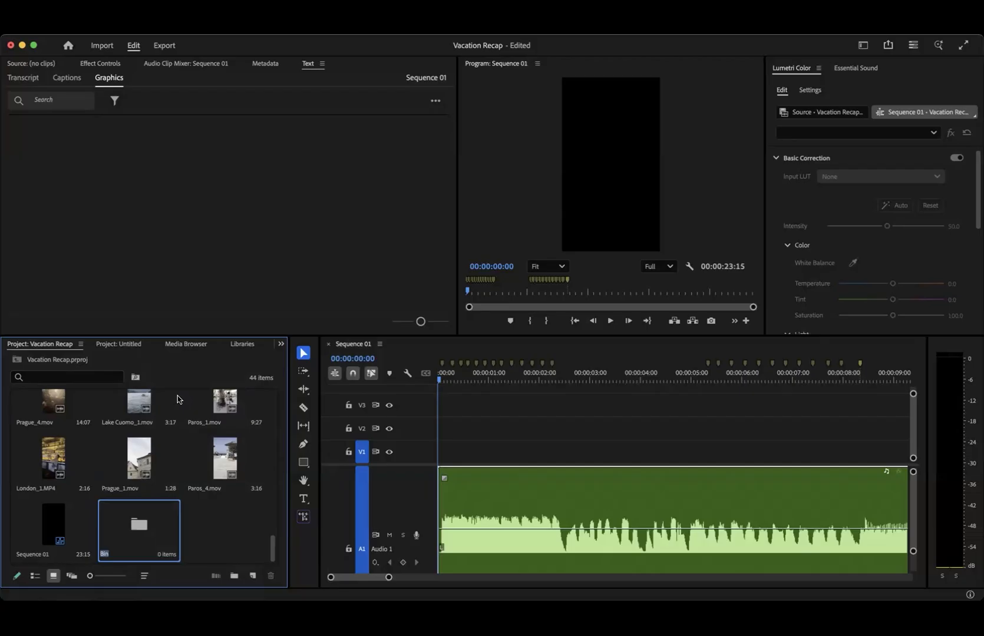
{"action": "type", "text": "Beginning"}
{"action": "key", "text": "Tab"}
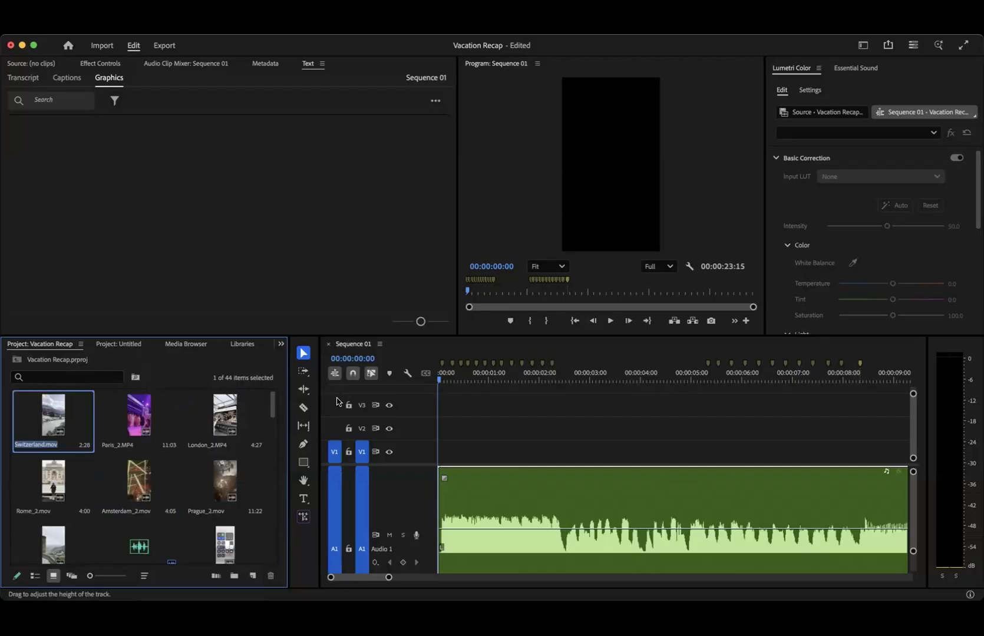
{"action": "scroll", "coordinate": [223, 517], "scroll_direction": "down", "scroll_amount": 10}
{"action": "left_click", "coordinate": [191, 531]}
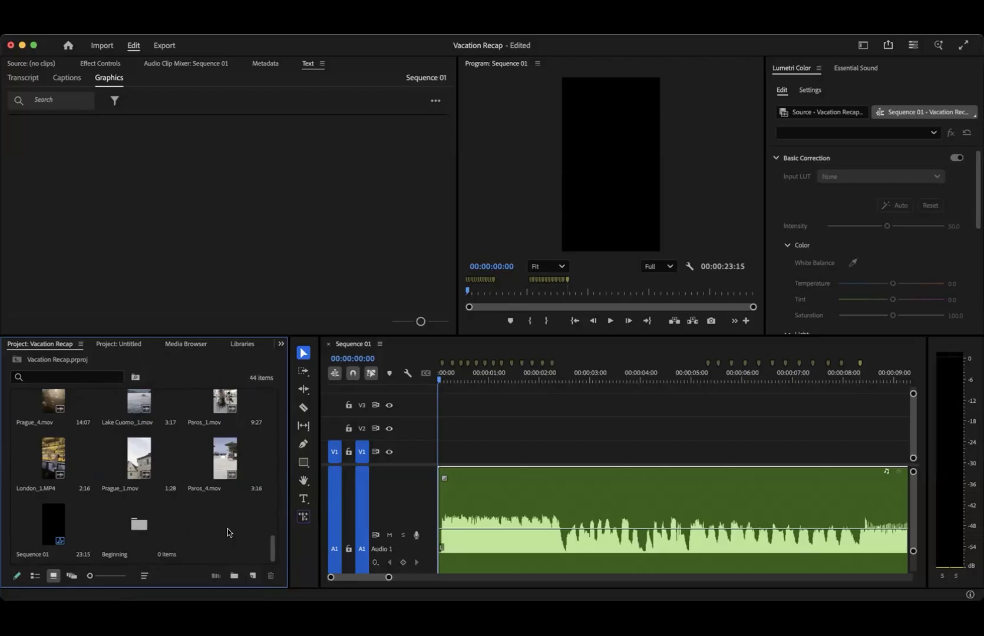
- Create a second new bin named Underwater beside the Beginning bin
{"action": "right_click", "coordinate": [229, 532]}
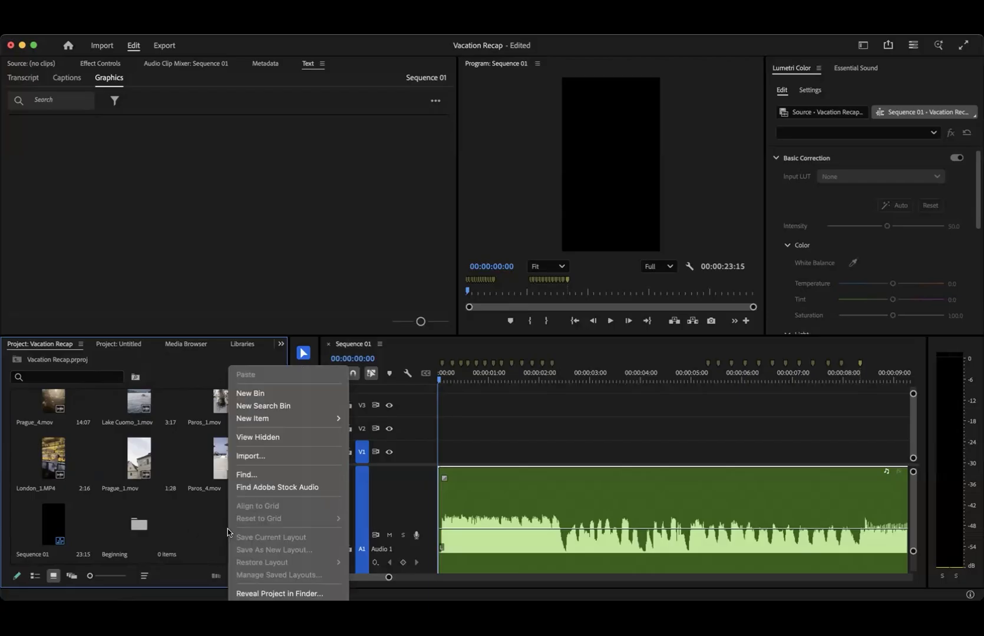
{"action": "left_click", "coordinate": [254, 393]}
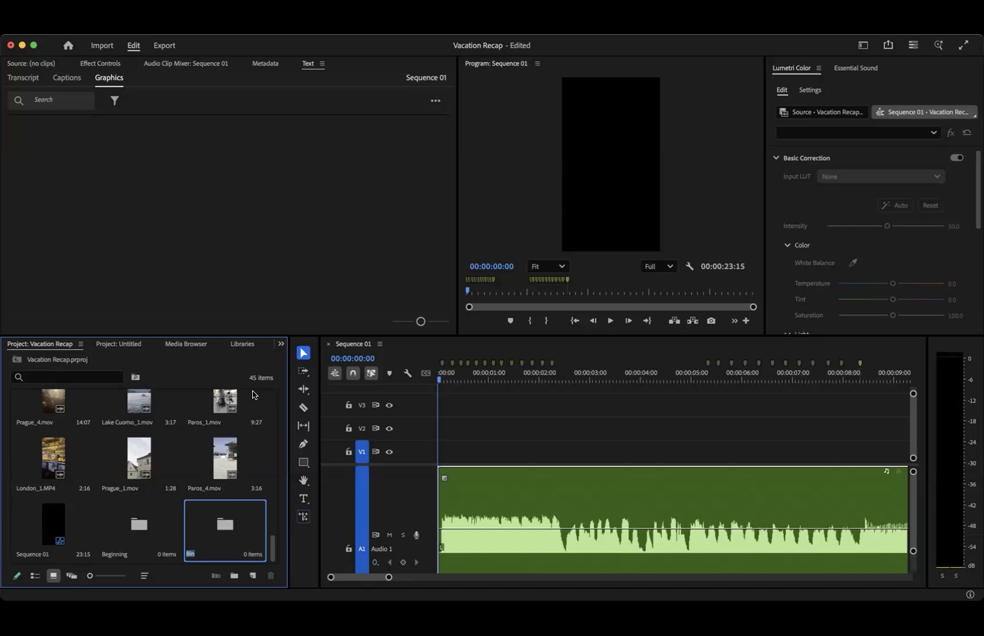
{"action": "type", "text": "U"}
{"action": "type", "text": "rwater"}
{"action": "key", "text": "Tab"}
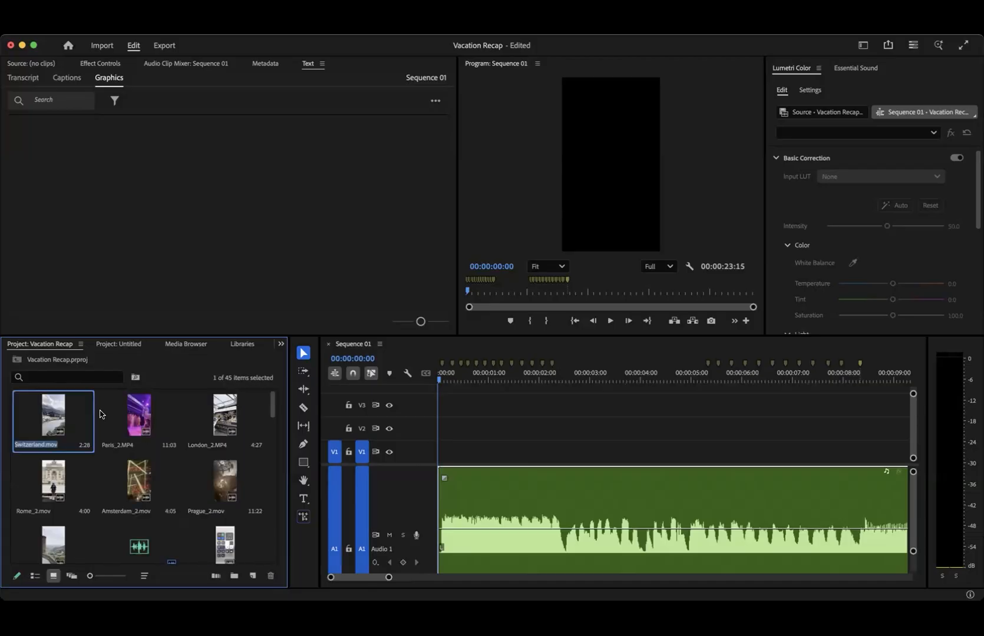
- Move Amsterdam_2.mov from the main project items into the Under text bin
{"action": "scroll", "coordinate": [116, 498], "scroll_direction": "down", "scroll_amount": 10}
{"action": "scroll", "coordinate": [169, 483], "scroll_direction": "up", "scroll_amount": 10}
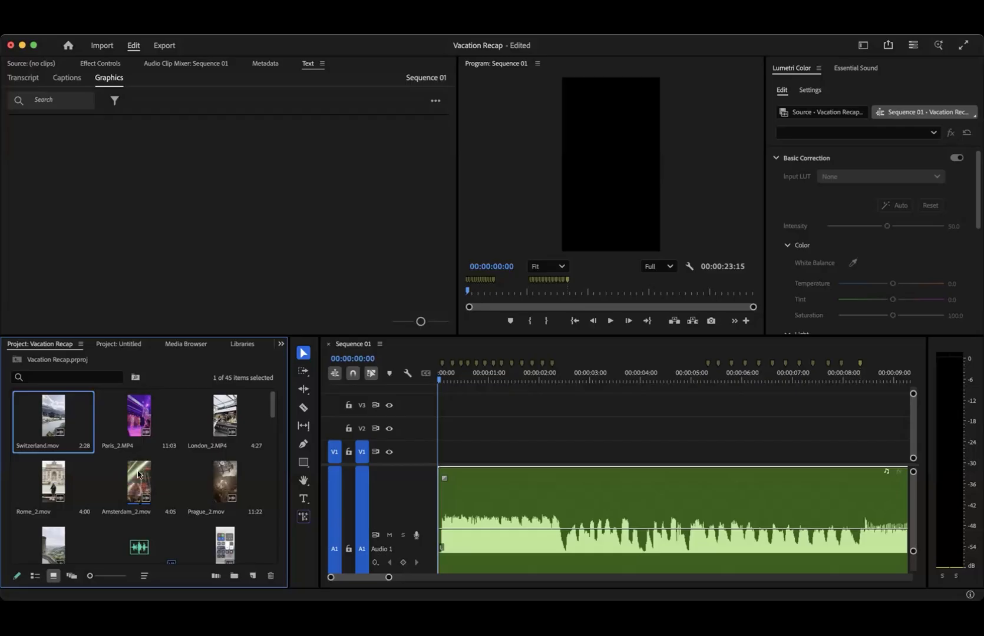
{"action": "left_click_drag", "start_coordinate": [139, 480], "coordinate": [174, 517]}
{"action": "scroll", "coordinate": [175, 518], "scroll_direction": "down", "scroll_amount": 10}
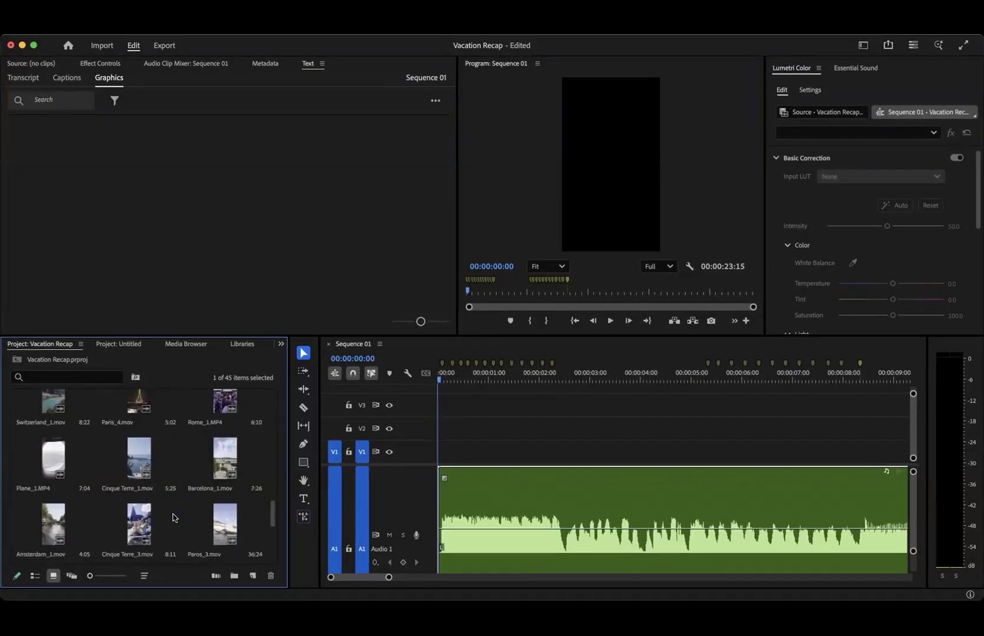
{"action": "scroll", "coordinate": [173, 517], "scroll_direction": "down", "scroll_amount": 5}
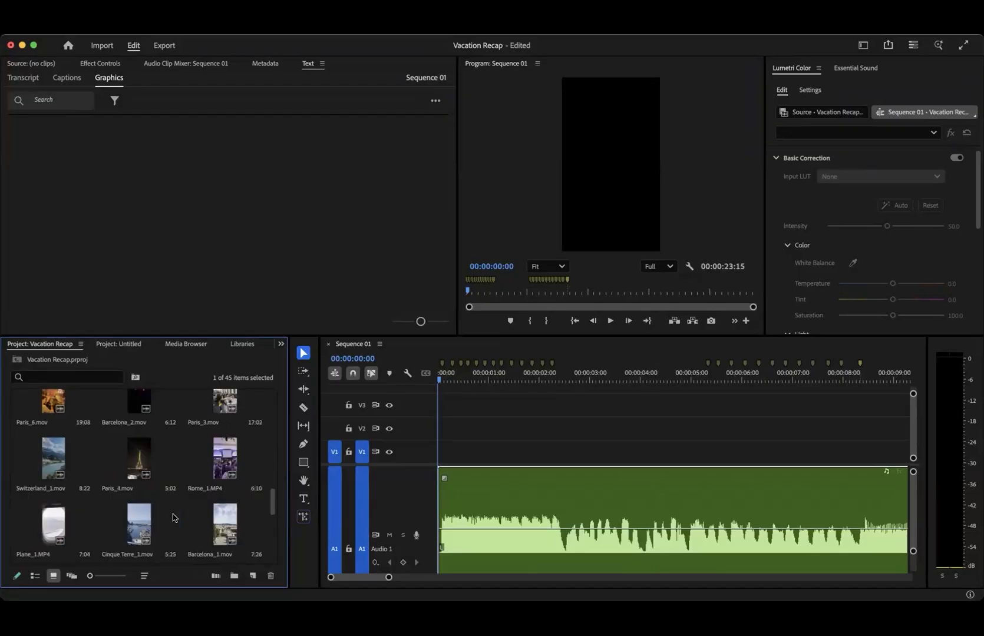
{"action": "left_click_drag", "start_coordinate": [275, 501], "coordinate": [275, 424]}
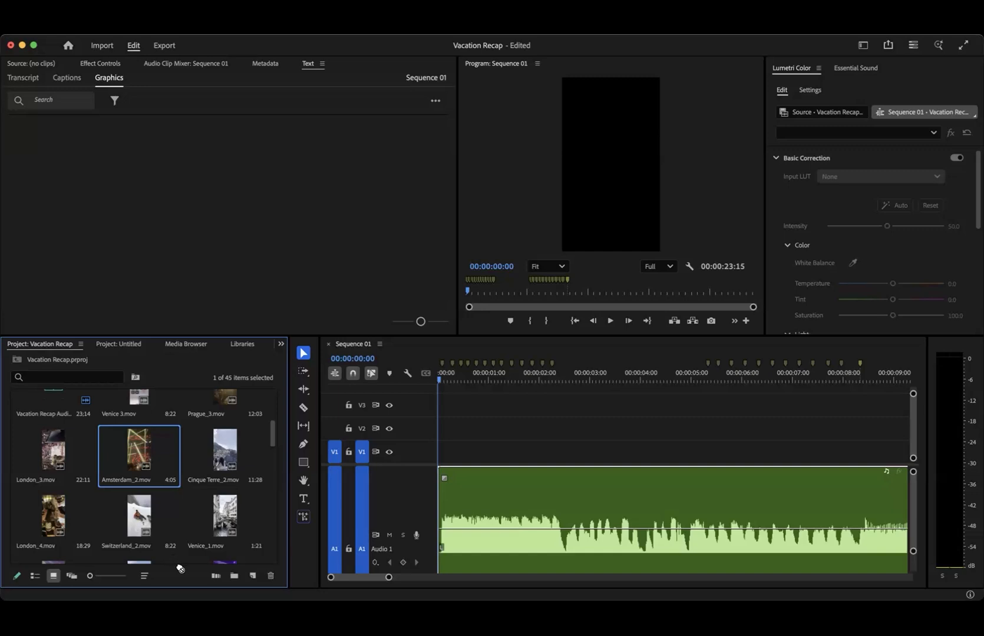
{"action": "scroll", "coordinate": [182, 565], "scroll_direction": "down", "scroll_amount": 1}
{"action": "scroll", "coordinate": [183, 566], "scroll_direction": "down", "scroll_amount": 10}
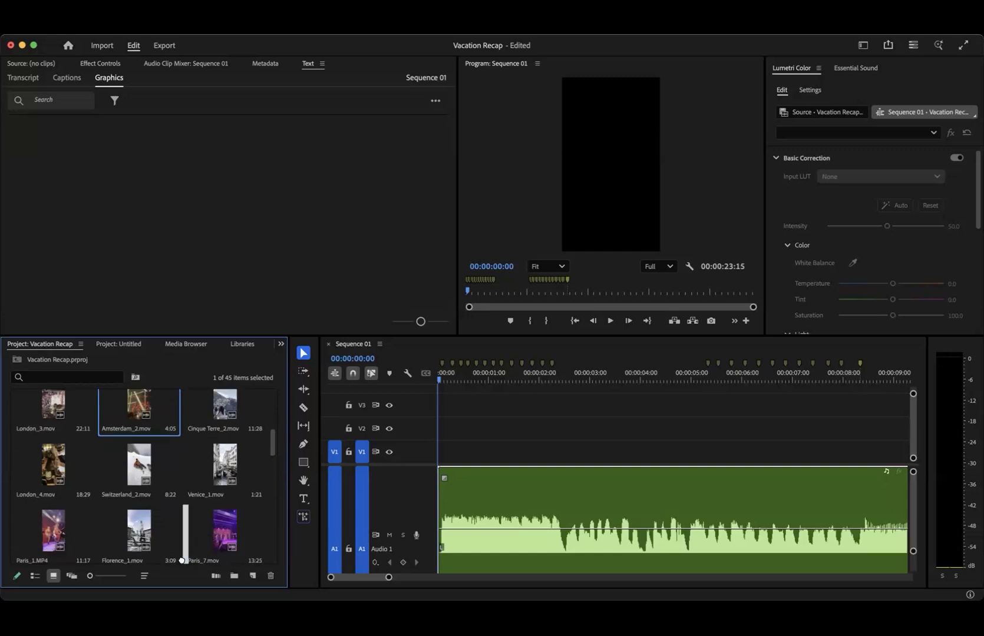
{"action": "scroll", "coordinate": [182, 556], "scroll_direction": "down", "scroll_amount": 12}
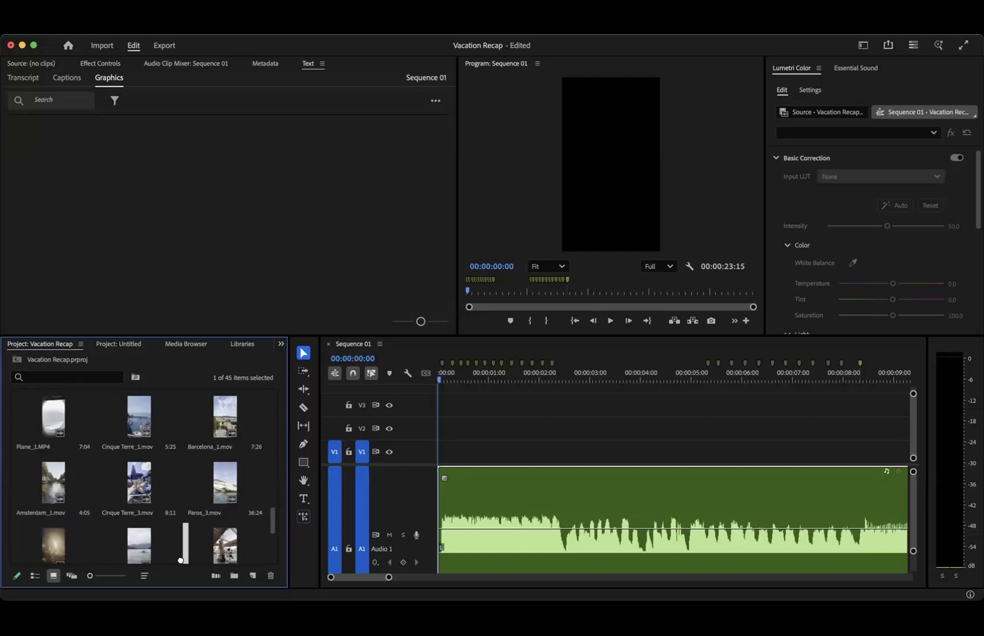
{"action": "left_click_drag", "start_coordinate": [185, 546], "coordinate": [225, 535]}
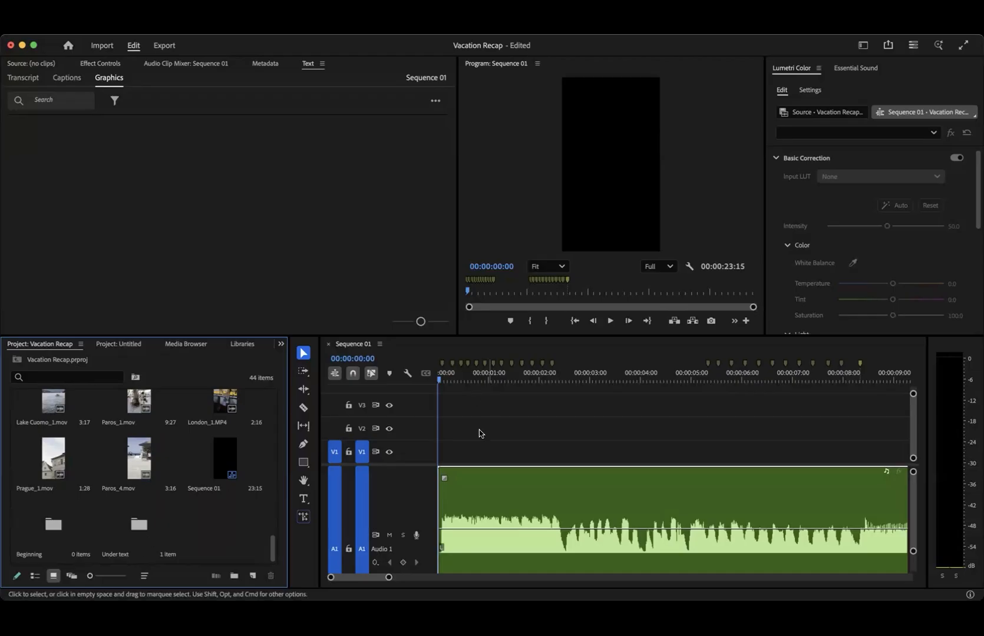
- Preview Prague_2.mov in the source monitor and start filing further travel clips in the Under text bin
{"action": "scroll", "coordinate": [178, 467], "scroll_direction": "up", "scroll_amount": 15}
{"action": "double_click", "coordinate": [138, 420]}
{"action": "left_click_drag", "start_coordinate": [138, 419], "coordinate": [55, 525]}
{"action": "scroll", "coordinate": [122, 518], "scroll_direction": "up", "scroll_amount": 15}
{"action": "scroll", "coordinate": [124, 518], "scroll_direction": "down", "scroll_amount": 5}
{"action": "left_click_drag", "start_coordinate": [53, 417], "coordinate": [55, 524]}
- Move more clips from the upper rows of the project items into the Under text bin
{"action": "scroll", "coordinate": [116, 487], "scroll_direction": "up", "scroll_amount": 3}
{"action": "scroll", "coordinate": [144, 458], "scroll_direction": "up", "scroll_amount": 10}
{"action": "scroll", "coordinate": [274, 454], "scroll_direction": "down", "scroll_amount": 4}
{"action": "left_click_drag", "start_coordinate": [139, 458], "coordinate": [54, 525]}
{"action": "scroll", "coordinate": [195, 454], "scroll_direction": "up", "scroll_amount": 2}
{"action": "scroll", "coordinate": [195, 454], "scroll_direction": "up", "scroll_amount": 10}
{"action": "left_click_drag", "start_coordinate": [224, 419], "coordinate": [144, 533]}
{"action": "scroll", "coordinate": [163, 495], "scroll_direction": "up", "scroll_amount": 2}
{"action": "scroll", "coordinate": [164, 493], "scroll_direction": "up", "scroll_amount": 10}
{"action": "left_click_drag", "start_coordinate": [139, 445], "coordinate": [139, 527]}
- Open the Beginning bin to check its contents and return to the main project items
{"action": "double_click", "coordinate": [139, 527]}
{"action": "left_click", "coordinate": [62, 428]}
{"action": "left_click", "coordinate": [39, 344]}
- Add the last chosen clips to the Under text bin until it holds ten clips
{"action": "scroll", "coordinate": [274, 486], "scroll_direction": "down", "scroll_amount": 10}
{"action": "left_click_drag", "start_coordinate": [53, 473], "coordinate": [147, 521]}
{"action": "scroll", "coordinate": [158, 509], "scroll_direction": "up", "scroll_amount": 10}
{"action": "left_click_drag", "start_coordinate": [274, 480], "coordinate": [274, 455]}
{"action": "left_click_drag", "start_coordinate": [139, 478], "coordinate": [54, 526]}
{"action": "left_click", "coordinate": [364, 431]}
{"action": "left_click_drag", "start_coordinate": [273, 546], "coordinate": [274, 432]}
{"action": "left_click_drag", "start_coordinate": [139, 480], "coordinate": [224, 527]}
{"action": "left_click_drag", "start_coordinate": [272, 546], "coordinate": [274, 471]}
{"action": "mouse_move", "coordinate": [54, 503]}
{"action": "left_mouse_down"}
{"action": "mouse_move", "coordinate": [65, 530]}
{"action": "mouse_move", "coordinate": [54, 525]}
{"action": "left_mouse_up"}
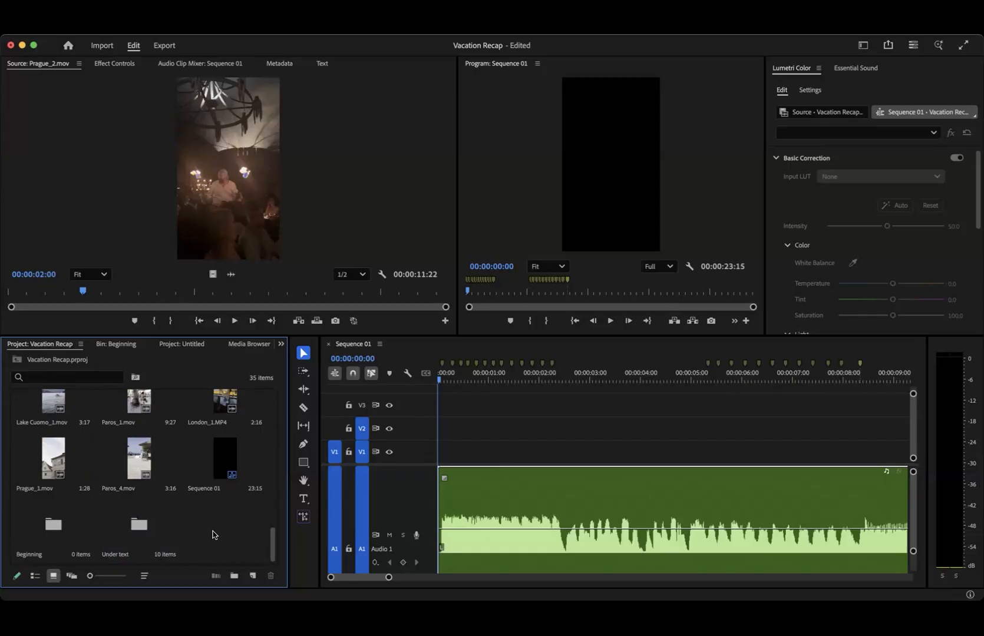
- Create a new bin named End beside the Under text bin
{"action": "right_click", "coordinate": [215, 534]}
{"action": "left_click", "coordinate": [239, 387]}
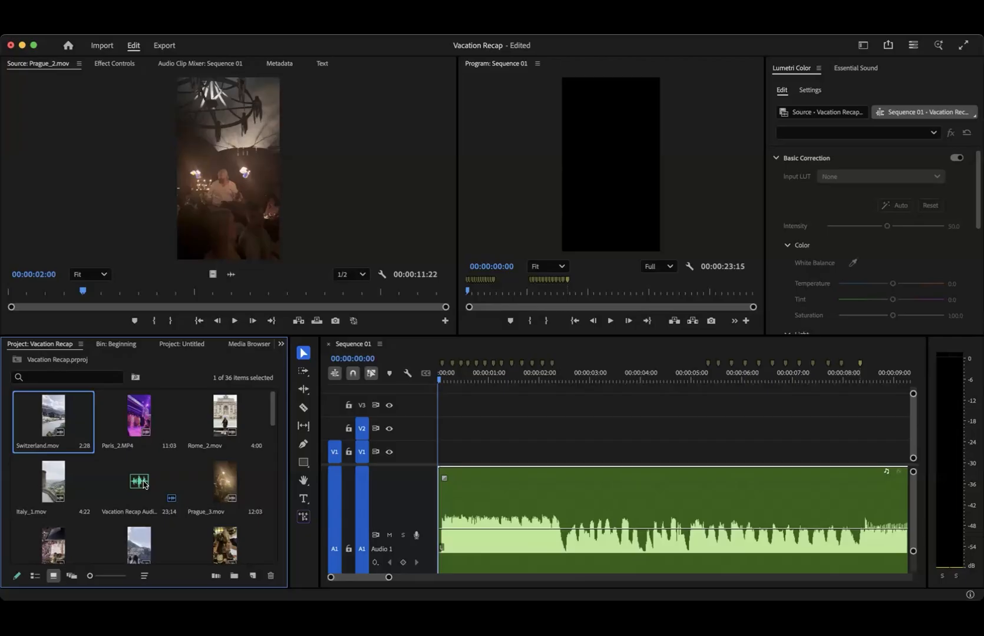
- Sort the clips at the start of the project items into the themed bins, putting Italy_1.mov in Beginning
{"action": "mouse_move", "coordinate": [273, 408]}
{"action": "left_mouse_down"}
{"action": "mouse_move", "coordinate": [272, 498]}
{"action": "mouse_move", "coordinate": [272, 407]}
{"action": "left_mouse_up"}
{"action": "key", "text": "super+x"}
{"action": "scroll", "coordinate": [198, 474], "scroll_direction": "down", "scroll_amount": 10}
{"action": "scroll", "coordinate": [198, 473], "scroll_direction": "up", "scroll_amount": 10}
{"action": "left_click_drag", "start_coordinate": [139, 418], "coordinate": [139, 525]}
{"action": "scroll", "coordinate": [139, 483], "scroll_direction": "up", "scroll_amount": 10}
- Continue sorting the next travel clips out of the main project items into their themed bins
{"action": "left_click_drag", "start_coordinate": [57, 419], "coordinate": [195, 485]}
{"action": "scroll", "coordinate": [195, 485], "scroll_direction": "up", "scroll_amount": 3}
{"action": "double_click", "coordinate": [139, 460]}
{"action": "left_click_drag", "start_coordinate": [147, 291], "coordinate": [196, 293]}
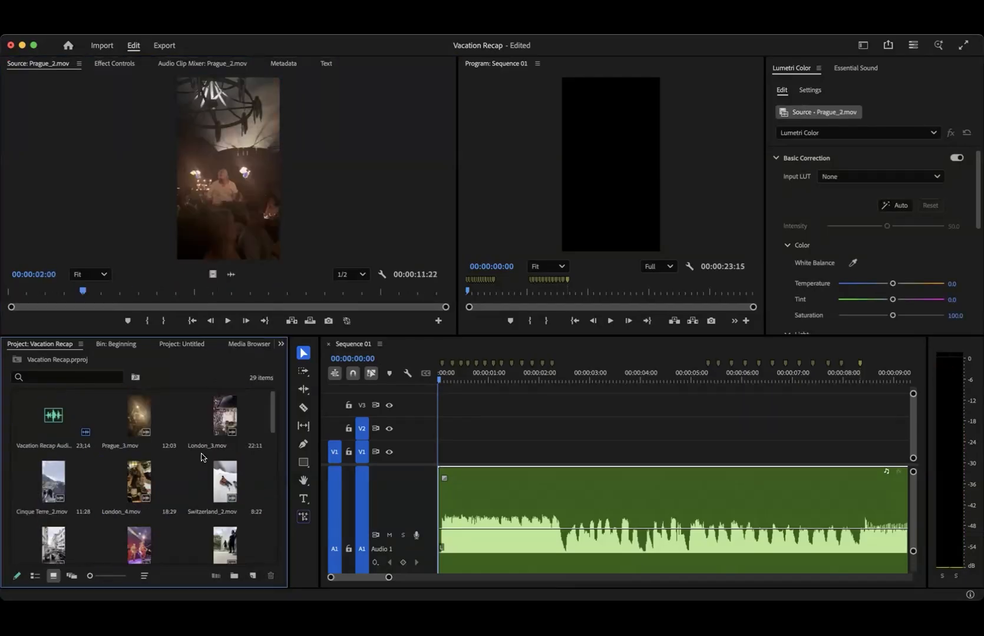
{"action": "scroll", "coordinate": [127, 472], "scroll_direction": "down", "scroll_amount": 10}
{"action": "scroll", "coordinate": [127, 463], "scroll_direction": "up", "scroll_amount": 10}
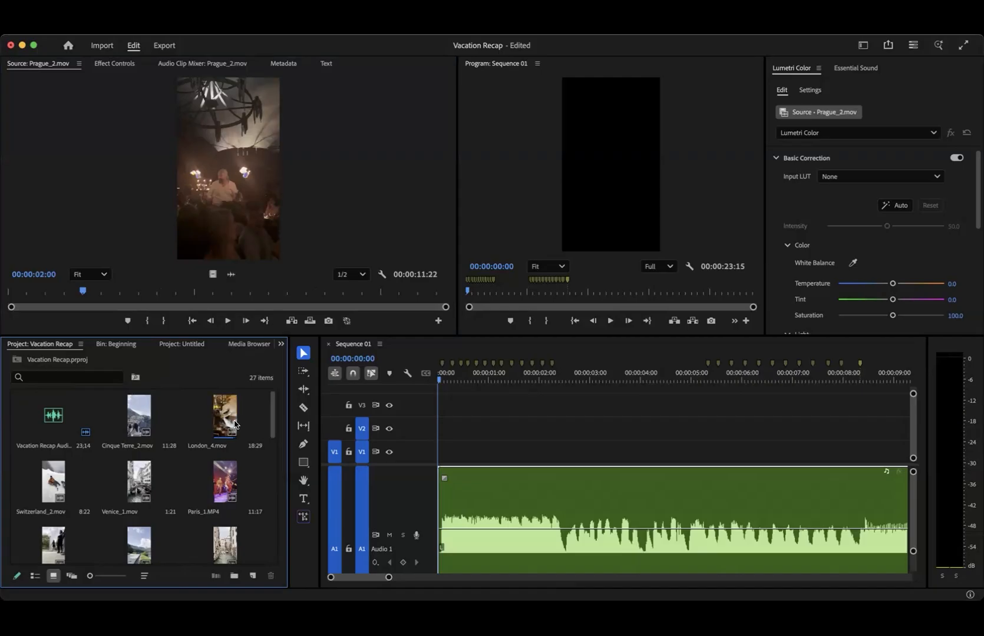
- Sort London_4.mov, Switzerland_2.mov, Paris_1.MP4 and neighbouring clips, filing Switzerland_2.mov and Paris_1.MP4 in the Beginning bin
{"action": "left_click_drag", "start_coordinate": [235, 424], "coordinate": [227, 464]}
{"action": "scroll", "coordinate": [225, 466], "scroll_direction": "up", "scroll_amount": 10}
{"action": "mouse_move", "coordinate": [225, 477]}
{"action": "left_mouse_down"}
{"action": "mouse_move", "coordinate": [186, 553]}
{"action": "mouse_move", "coordinate": [226, 464]}
{"action": "left_mouse_up"}
{"action": "scroll", "coordinate": [176, 465], "scroll_direction": "up", "scroll_amount": 10}
{"action": "left_click_drag", "start_coordinate": [56, 483], "coordinate": [221, 519]}
{"action": "scroll", "coordinate": [221, 518], "scroll_direction": "up", "scroll_amount": 10}
{"action": "scroll", "coordinate": [213, 520], "scroll_direction": "up", "scroll_amount": 10}
{"action": "scroll", "coordinate": [220, 518], "scroll_direction": "up", "scroll_amount": 10}
- File Paris_5.mov, Vacation Recap.MP4 and London_1.MP4 in the Beginning bin and other chosen clips in the End bin
{"action": "left_click", "coordinate": [65, 486]}
{"action": "scroll", "coordinate": [158, 497], "scroll_direction": "down", "scroll_amount": 10}
{"action": "left_click_drag", "start_coordinate": [54, 484], "coordinate": [221, 519]}
{"action": "scroll", "coordinate": [221, 518], "scroll_direction": "up", "scroll_amount": 8}
{"action": "left_click_drag", "start_coordinate": [227, 436], "coordinate": [200, 553]}
{"action": "scroll", "coordinate": [201, 530], "scroll_direction": "up", "scroll_amount": 8}
{"action": "left_click_drag", "start_coordinate": [139, 459], "coordinate": [225, 525]}
{"action": "left_click_drag", "start_coordinate": [53, 459], "coordinate": [225, 461]}
- Preview Cinque Terre_1.mov in the source monitor and move it into the Beginning bin
{"action": "double_click", "coordinate": [139, 403]}
{"action": "left_click_drag", "start_coordinate": [139, 403], "coordinate": [55, 525]}
{"action": "scroll", "coordinate": [138, 532], "scroll_direction": "up", "scroll_amount": 5}
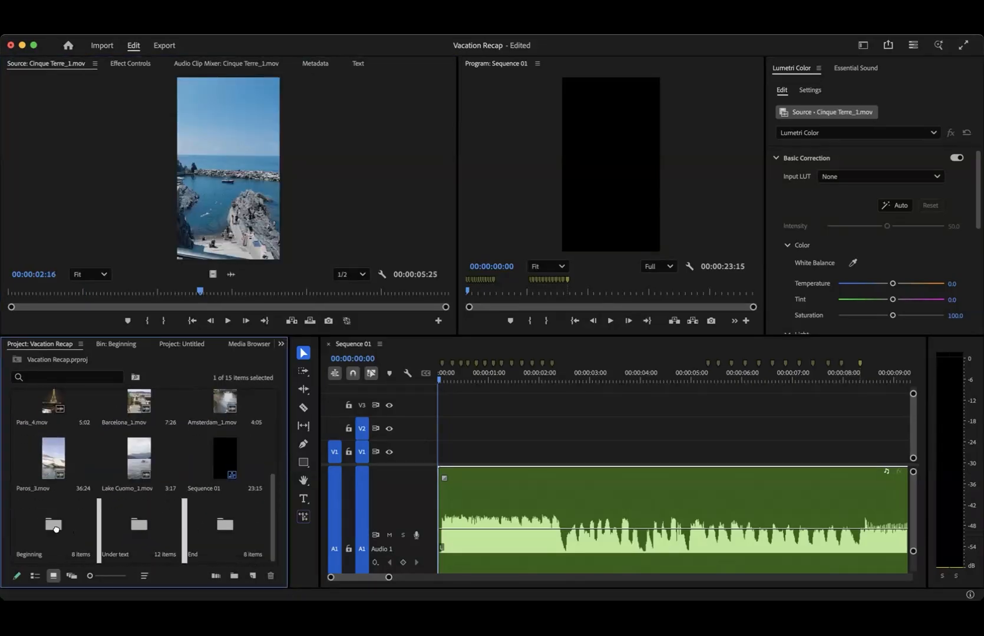
- Delete an unwanted clip from the project items and file Venice_1.mov in the Beginning bin
{"action": "scroll", "coordinate": [54, 525], "scroll_direction": "up", "scroll_amount": 5}
{"action": "left_click", "coordinate": [248, 403]}
{"action": "double_click", "coordinate": [139, 416]}
{"action": "key", "text": "Delete"}
{"action": "left_click", "coordinate": [54, 483]}
{"action": "scroll", "coordinate": [54, 483], "scroll_direction": "down", "scroll_amount": 5}
{"action": "left_click_drag", "start_coordinate": [53, 409], "coordinate": [138, 525]}
- Enlarge the project thumbnails, preview the leftover clips and file Paris_4.mov and Paros_3.mov in the Beginning bin
{"action": "left_click_drag", "start_coordinate": [90, 576], "coordinate": [99, 577]}
{"action": "double_click", "coordinate": [203, 429]}
{"action": "left_click_drag", "start_coordinate": [172, 458], "coordinate": [74, 512]}
{"action": "double_click", "coordinate": [203, 428]}
{"action": "left_click_drag", "start_coordinate": [203, 428], "coordinate": [75, 511]}
{"action": "double_click", "coordinate": [203, 429]}
{"action": "left_click_drag", "start_coordinate": [160, 522], "coordinate": [204, 454]}
- Move the remaining Lake Cuomo_1.mov and Barcelona_1.mov clips into the Beginning bin
{"action": "scroll", "coordinate": [87, 449], "scroll_direction": "up", "scroll_amount": 5}
{"action": "left_click", "coordinate": [88, 510]}
{"action": "left_click_drag", "start_coordinate": [75, 512], "coordinate": [79, 454]}
{"action": "scroll", "coordinate": [79, 454], "scroll_direction": "up", "scroll_amount": 5}
{"action": "left_click", "coordinate": [208, 456]}
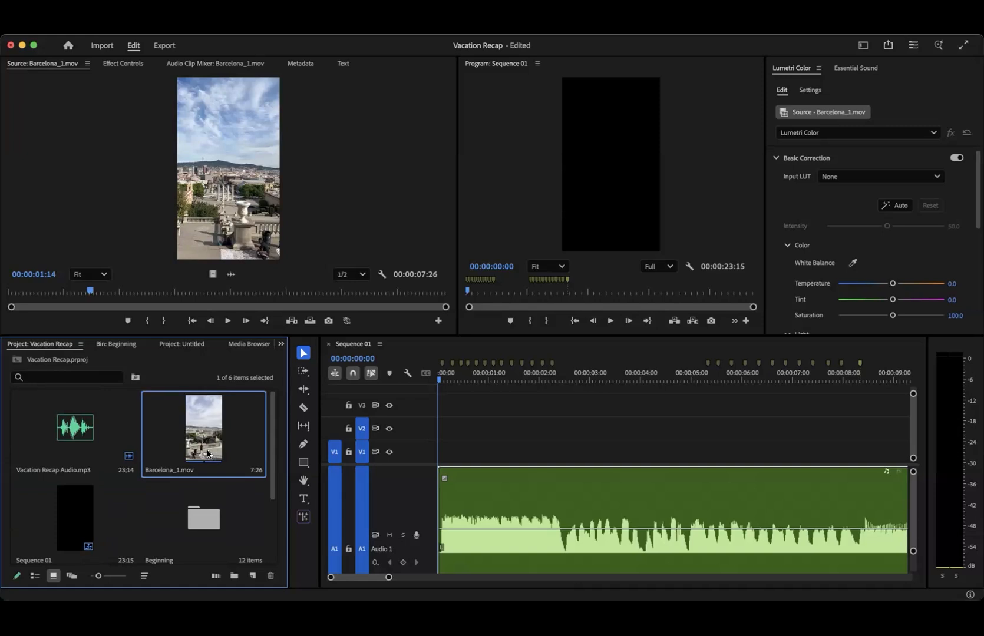
{"action": "left_click_drag", "start_coordinate": [215, 495], "coordinate": [210, 517]}
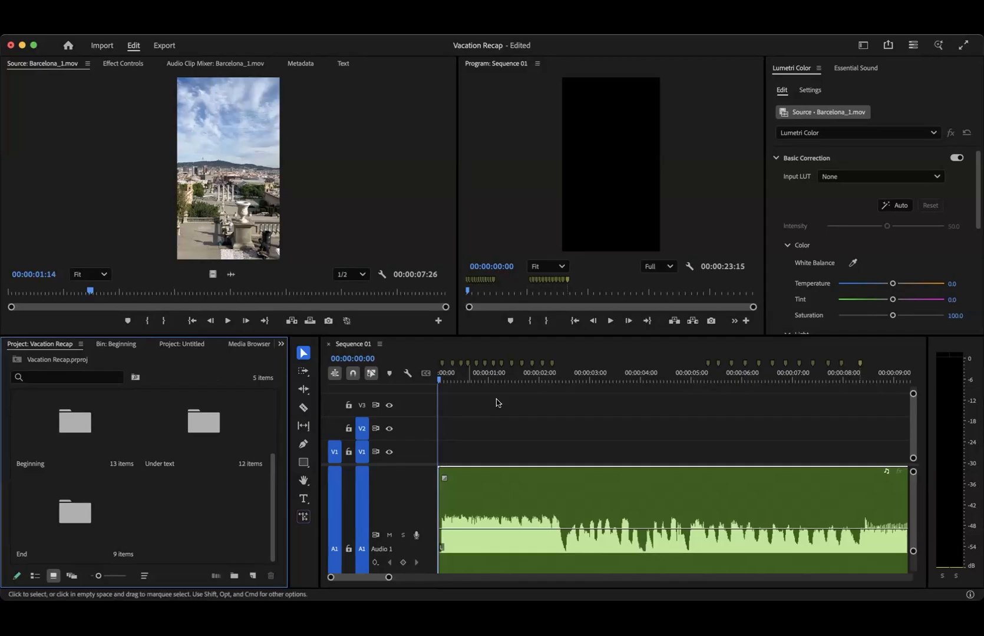
- Park the sequence playhead at 00:00:01:05, open the Beginning bin and browse its clips for an opening shot
{"action": "left_click", "coordinate": [449, 380]}
{"action": "left_click_drag", "start_coordinate": [463, 379], "coordinate": [497, 388]}
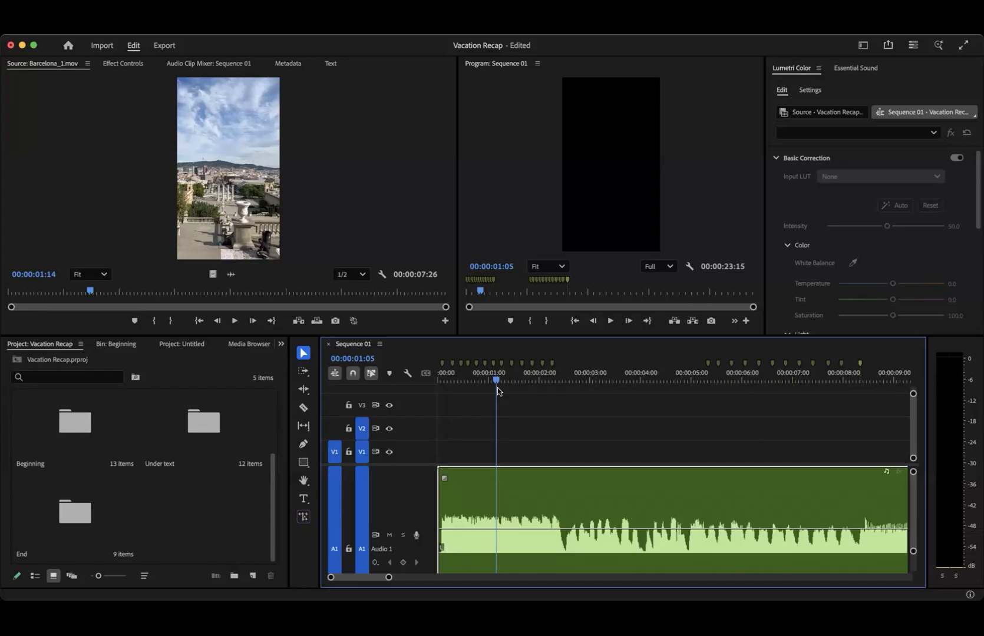
{"action": "double_click", "coordinate": [73, 432]}
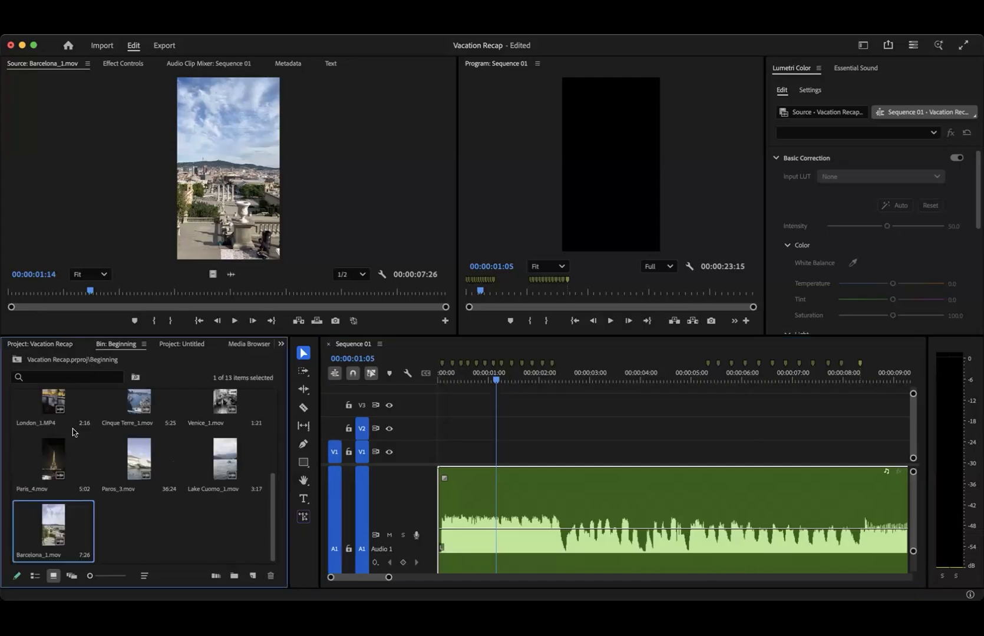
{"action": "scroll", "coordinate": [128, 486], "scroll_direction": "up", "scroll_amount": 3}
{"action": "scroll", "coordinate": [129, 486], "scroll_direction": "down", "scroll_amount": 3}
{"action": "scroll", "coordinate": [129, 485], "scroll_direction": "up", "scroll_amount": 4}
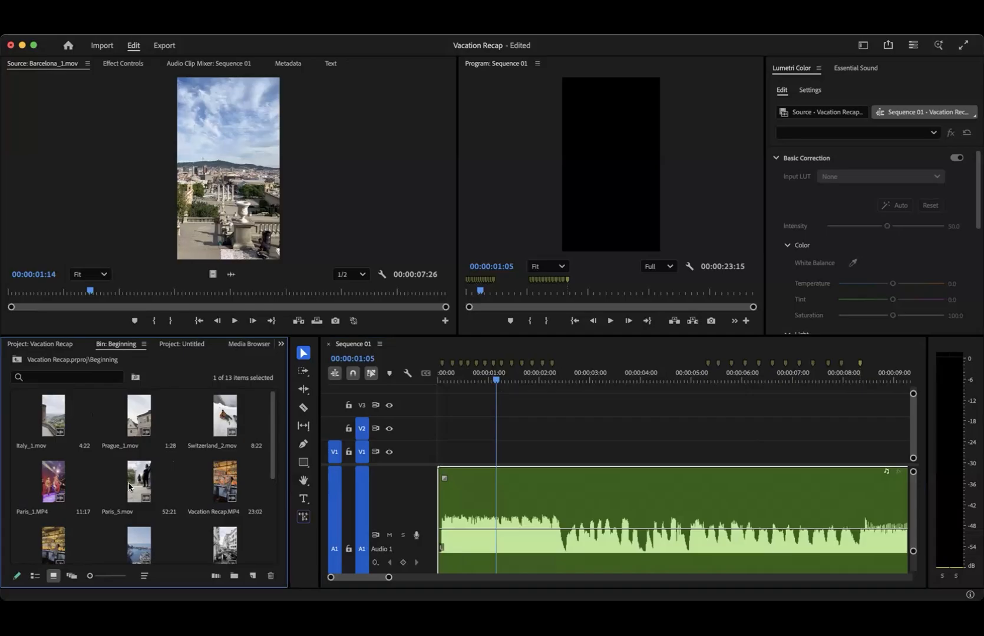
{"action": "scroll", "coordinate": [118, 500], "scroll_direction": "down", "scroll_amount": 5}
{"action": "scroll", "coordinate": [112, 514], "scroll_direction": "up", "scroll_amount": 2}
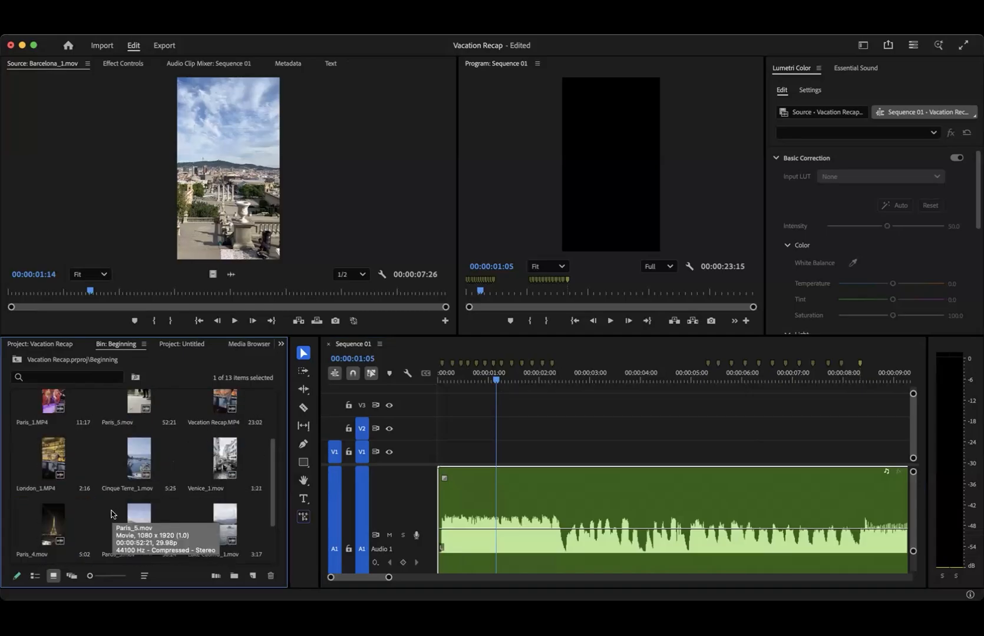
- Open London_1.MP4 in the source monitor, play it and return to its first frame
{"action": "double_click", "coordinate": [49, 457]}
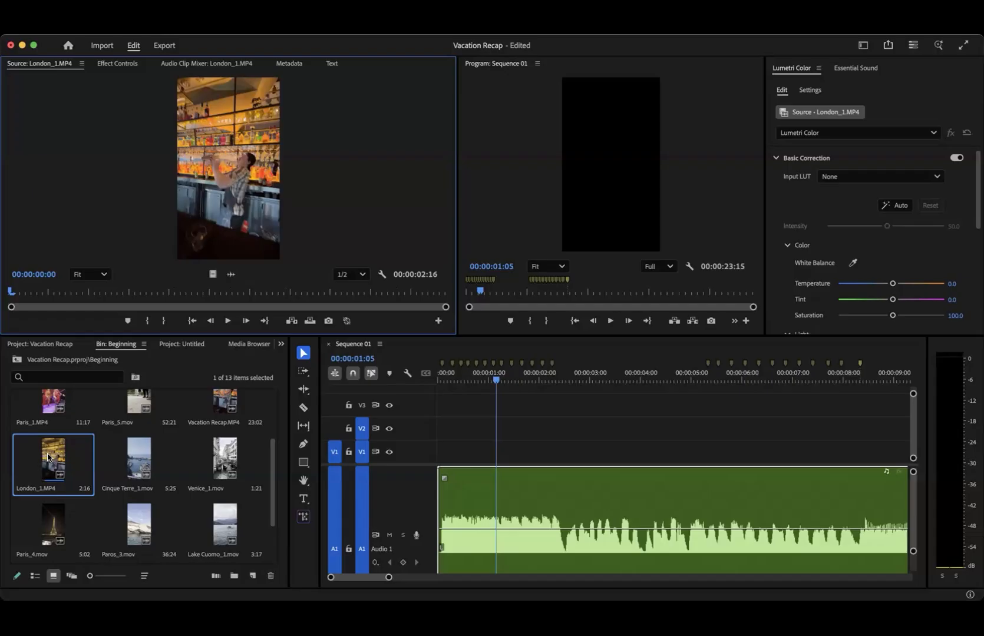
{"action": "key", "text": "space"}
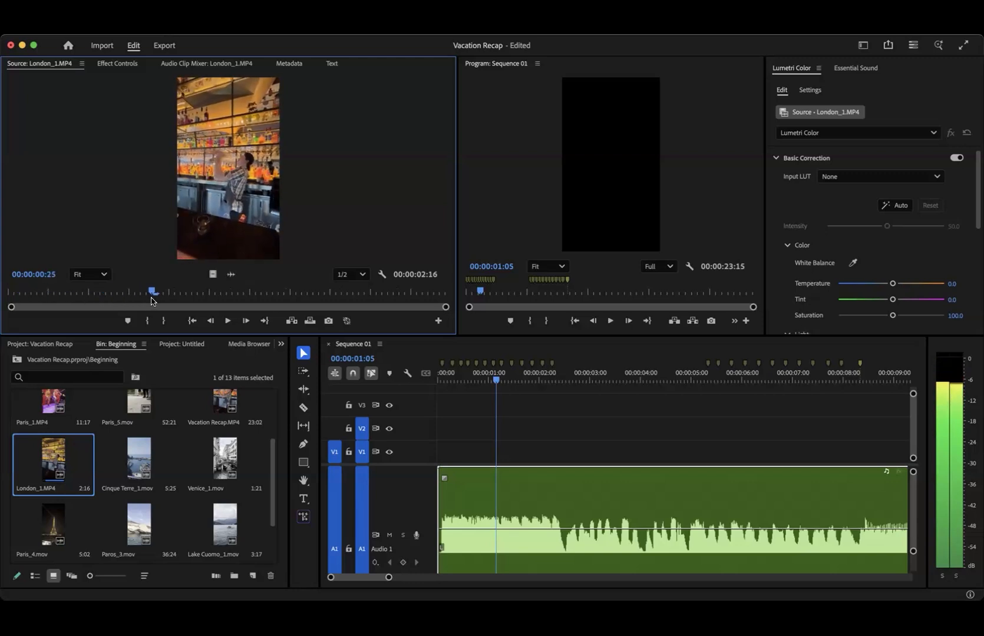
{"action": "key", "text": "space"}
{"action": "left_click_drag", "start_coordinate": [132, 293], "coordinate": [3, 293]}
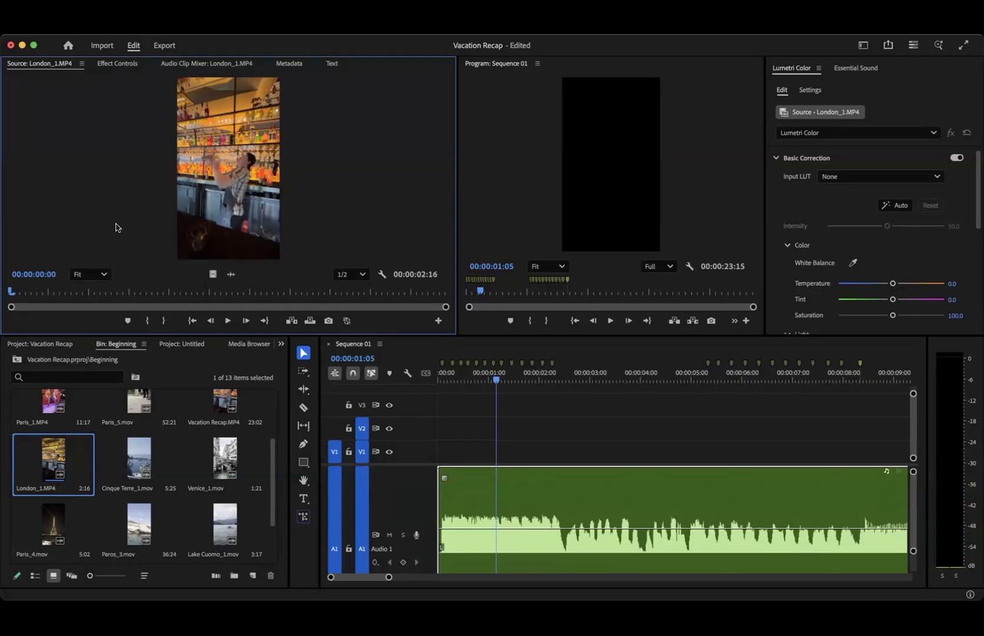
- Undo a trial placement of London_1.MP4 on track V2 and turn off source patching for track A1
{"action": "left_click_drag", "start_coordinate": [235, 188], "coordinate": [487, 425]}
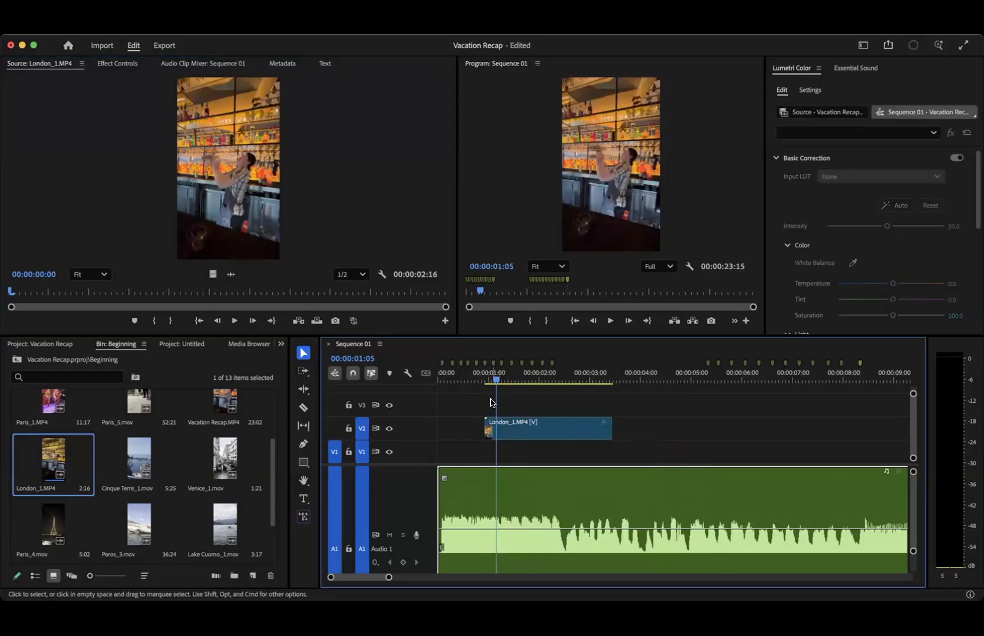
{"action": "key", "text": "super+z"}
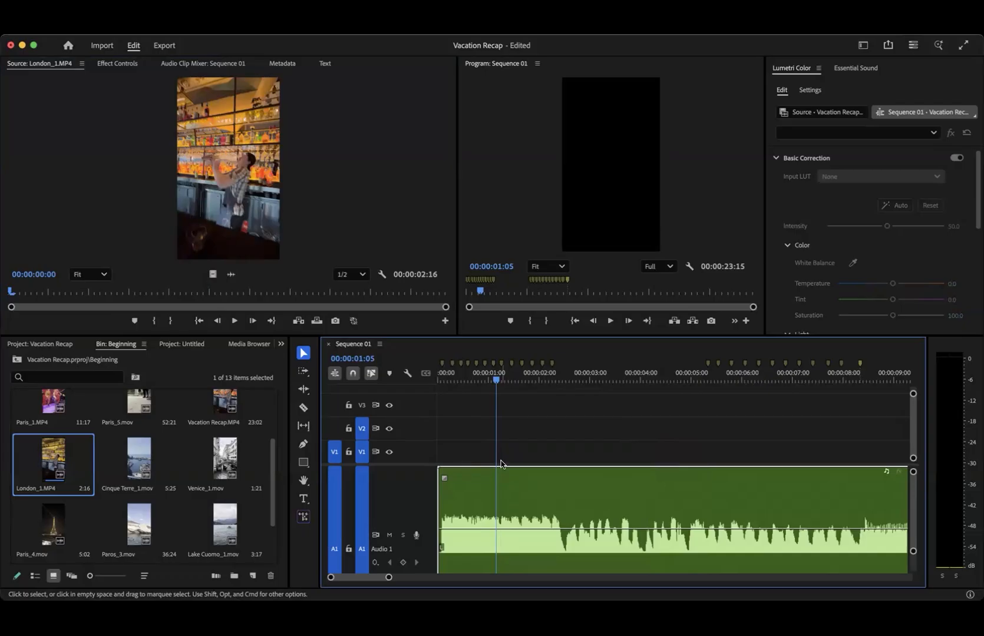
{"action": "scroll", "coordinate": [457, 504], "scroll_direction": "down", "scroll_amount": 1}
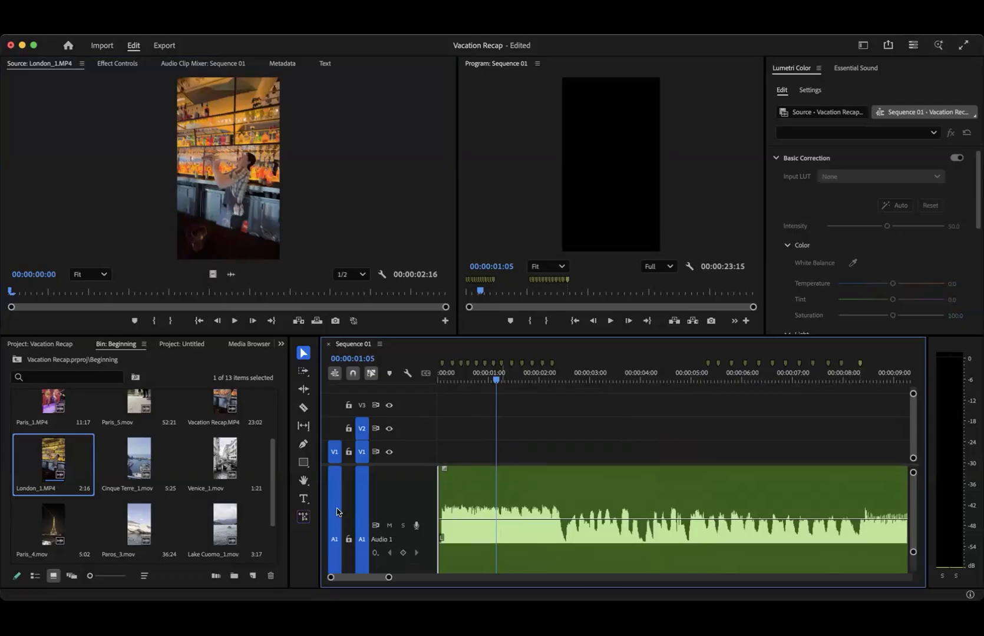
{"action": "left_click", "coordinate": [336, 512]}
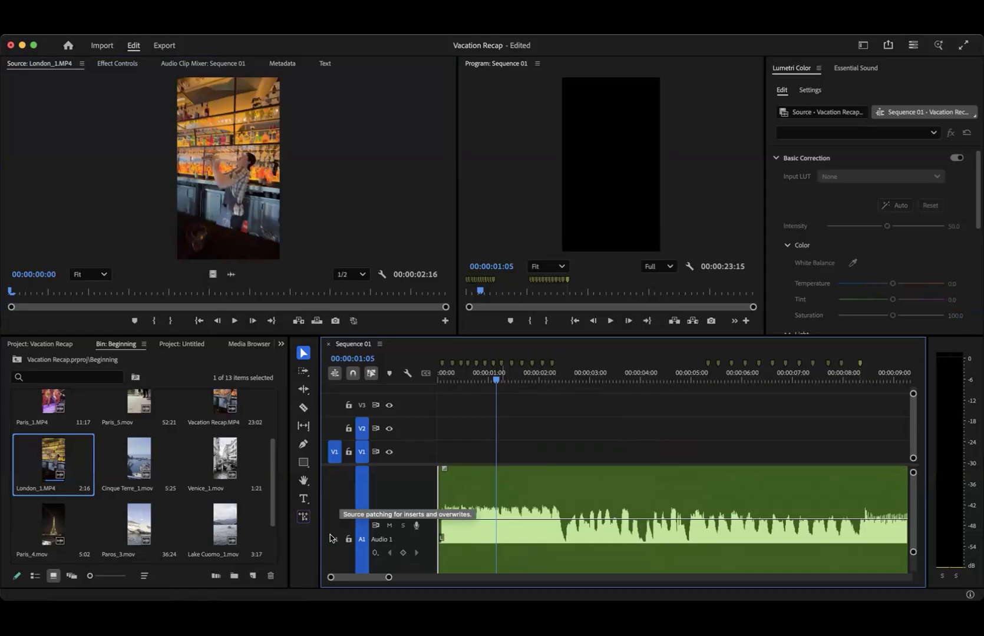
{"action": "left_click_drag", "start_coordinate": [292, 254], "coordinate": [517, 451]}
{"action": "scroll", "coordinate": [539, 520], "scroll_direction": "down", "scroll_amount": 3}
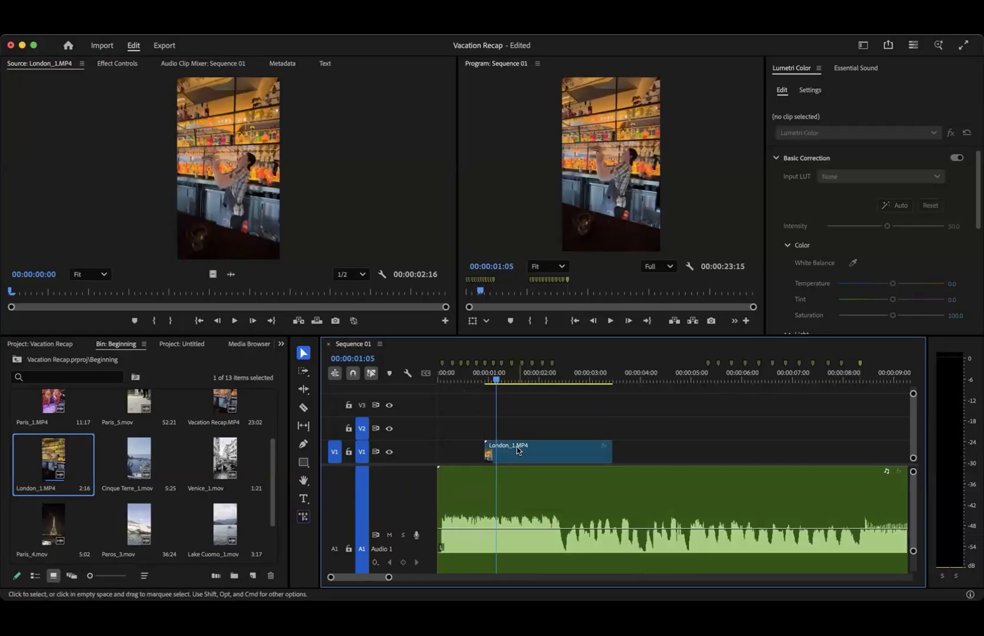
{"action": "key", "text": "super+z"}
- Set London_1.MP4's In point at 00:00:00:11 and its Out point at 00:00:00:23 in the source monitor
{"action": "left_click_drag", "start_coordinate": [128, 288], "coordinate": [73, 289]}
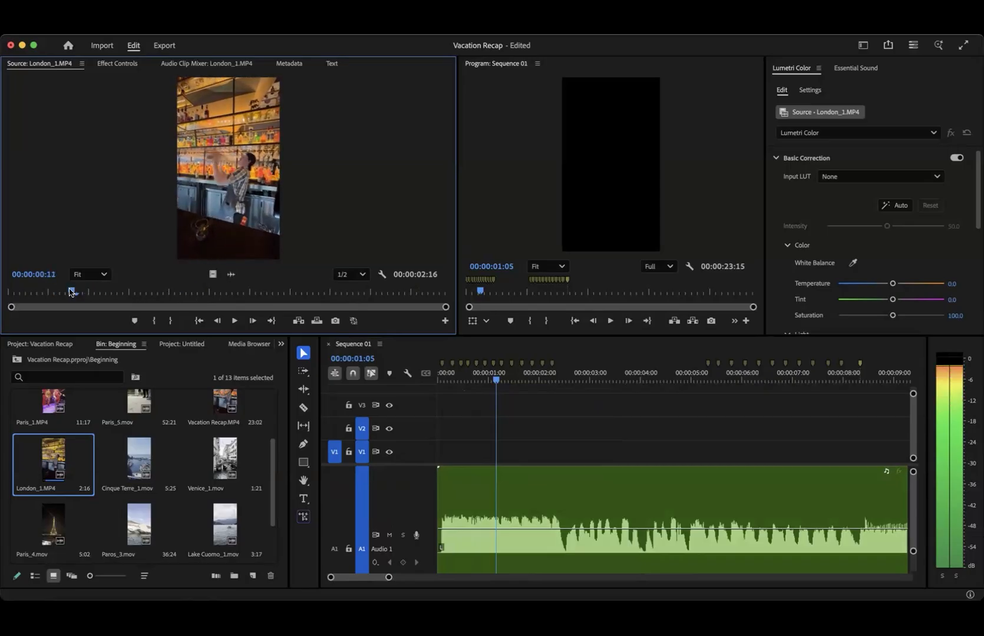
{"action": "key", "text": "i"}
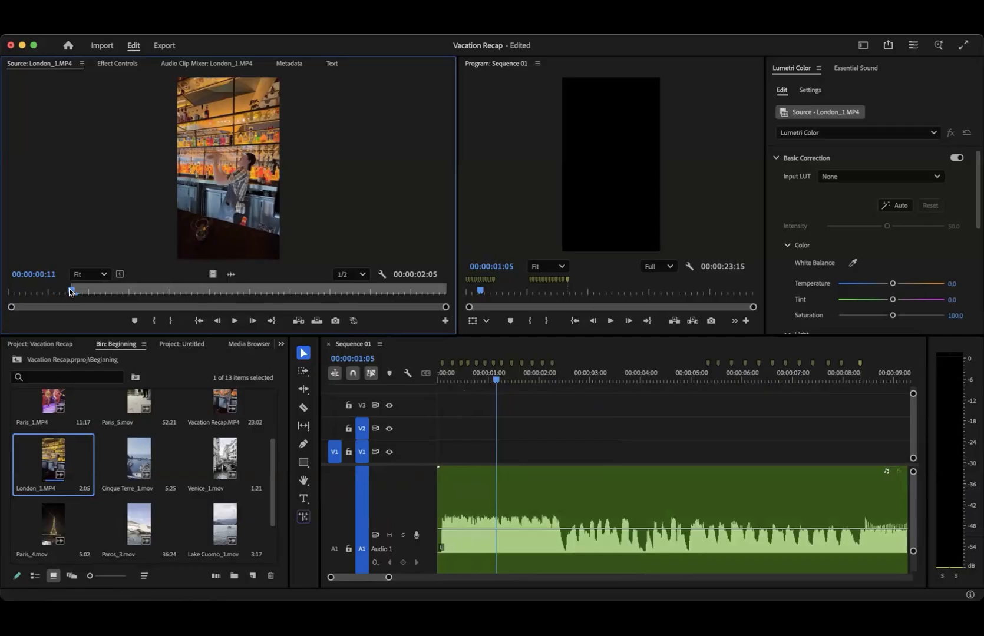
{"action": "key", "text": "space"}
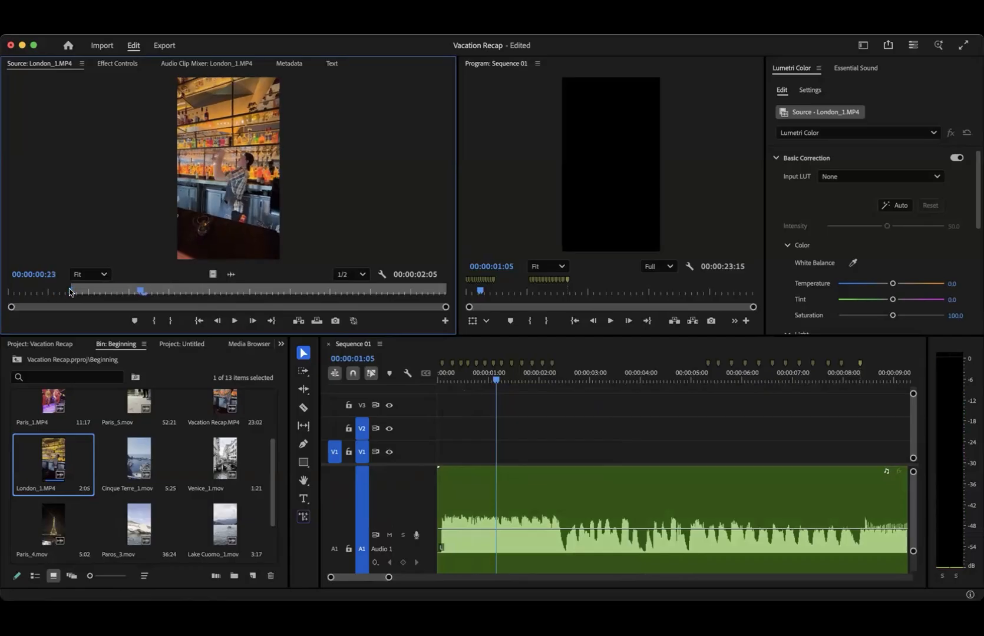
{"action": "key", "text": "o"}
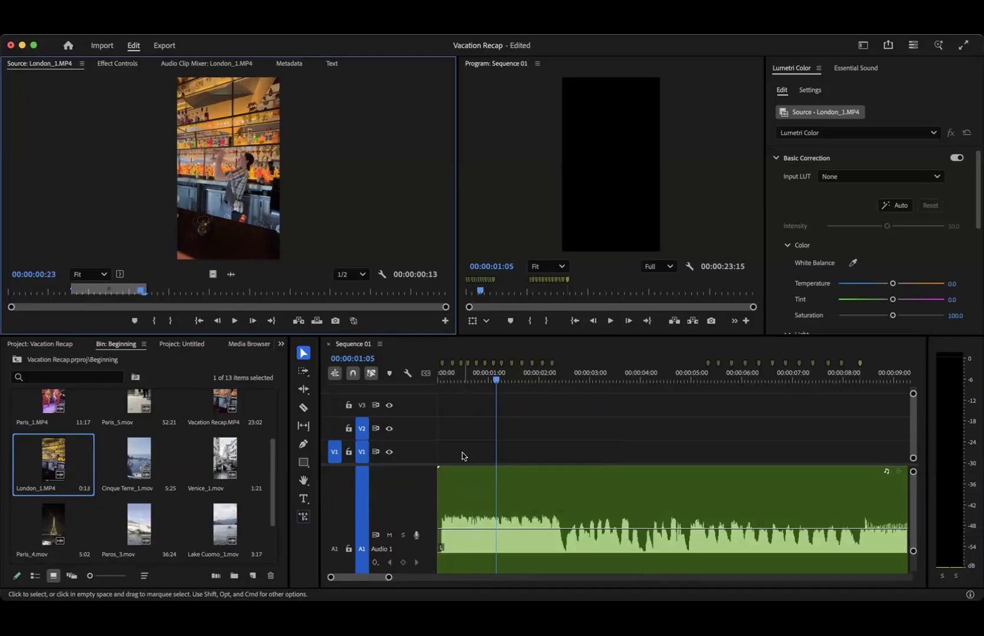
- Place the marked London_1.MP4 range at the start of track V1 and trim its end to the second beat marker
{"action": "scroll", "coordinate": [445, 471], "scroll_direction": "up", "scroll_amount": 5}
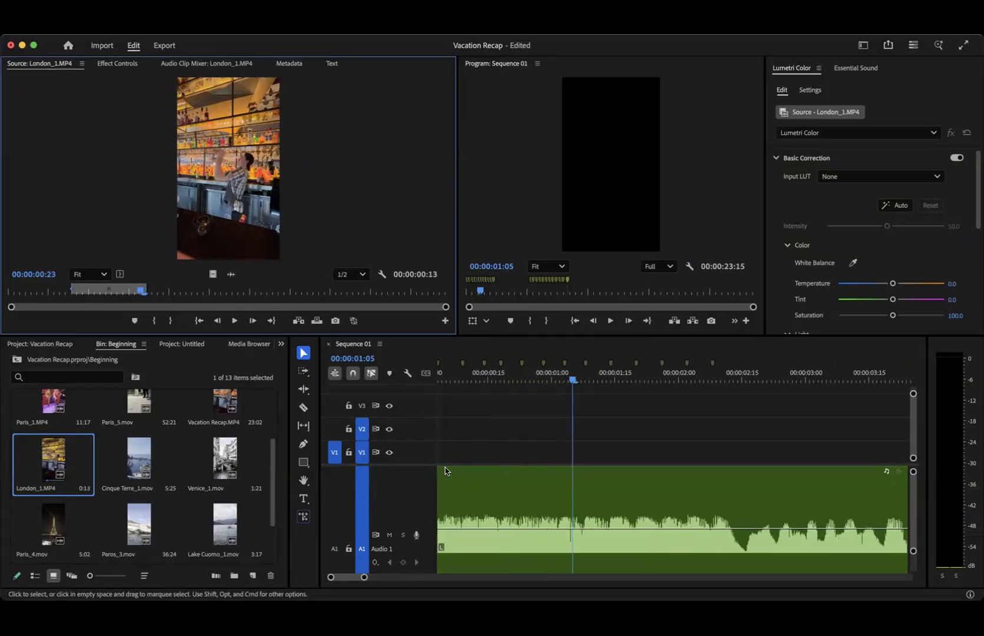
{"action": "left_click_drag", "start_coordinate": [238, 215], "coordinate": [420, 471]}
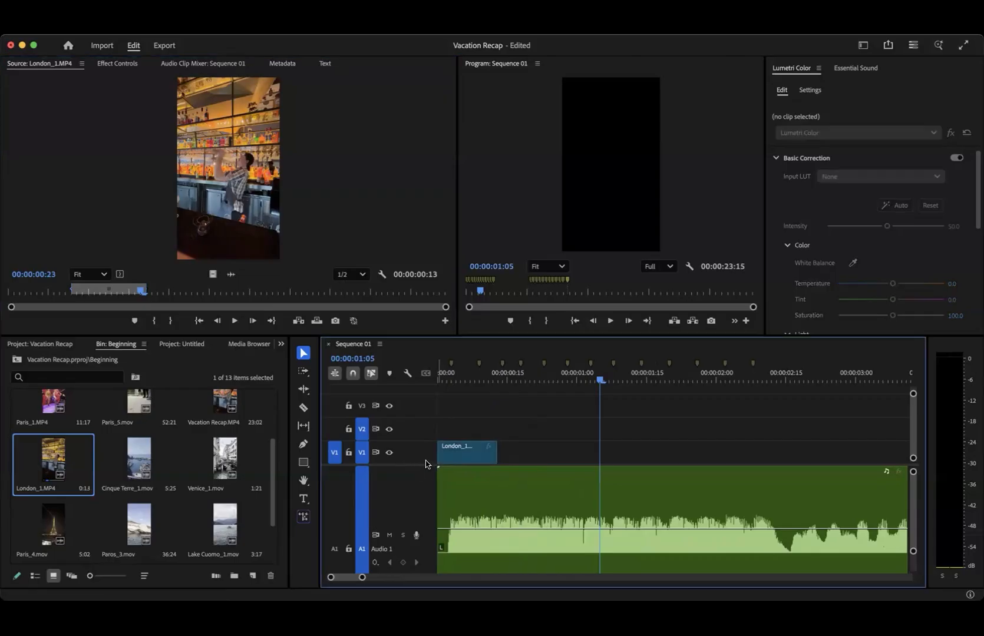
{"action": "left_click_drag", "start_coordinate": [492, 449], "coordinate": [477, 466]}
- Play the sequence from the start to check the first cut against the beat, stopping at 00:00:00:23
{"action": "left_click_drag", "start_coordinate": [457, 382], "coordinate": [423, 379]}
{"action": "key", "text": "space"}
{"action": "key", "text": "space"}
{"action": "key", "text": "space"}
{"action": "key", "text": "space"}
{"action": "key", "text": "space"}
{"action": "key", "text": "space"}
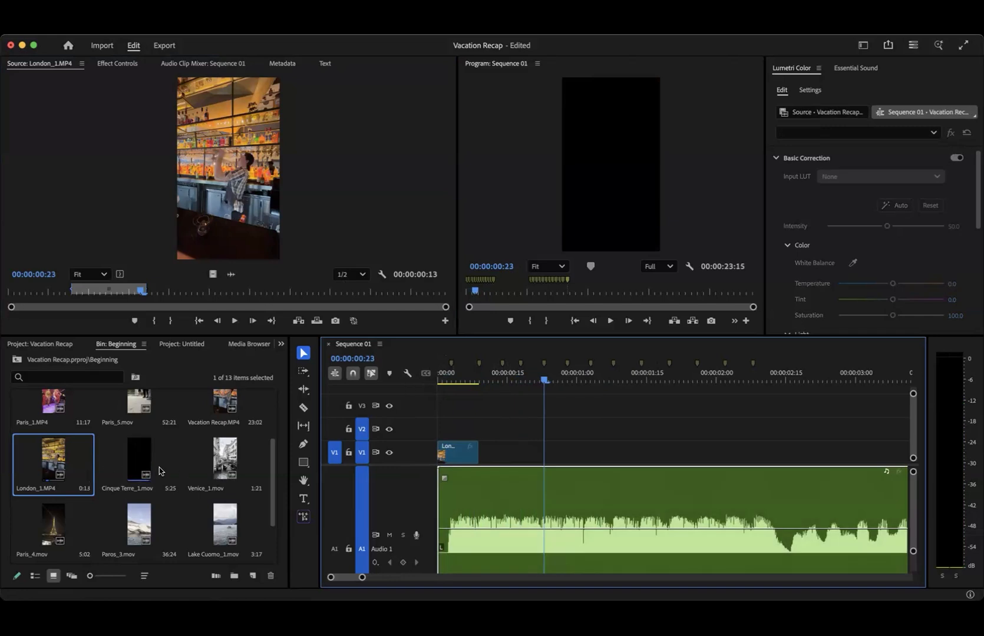
- Preview Italy_1.mov and Paris_5.mov from the Beginning bin, scrubbing Paris_5.mov to 00:00:41:05
{"action": "scroll", "coordinate": [159, 471], "scroll_direction": "up", "scroll_amount": 3}
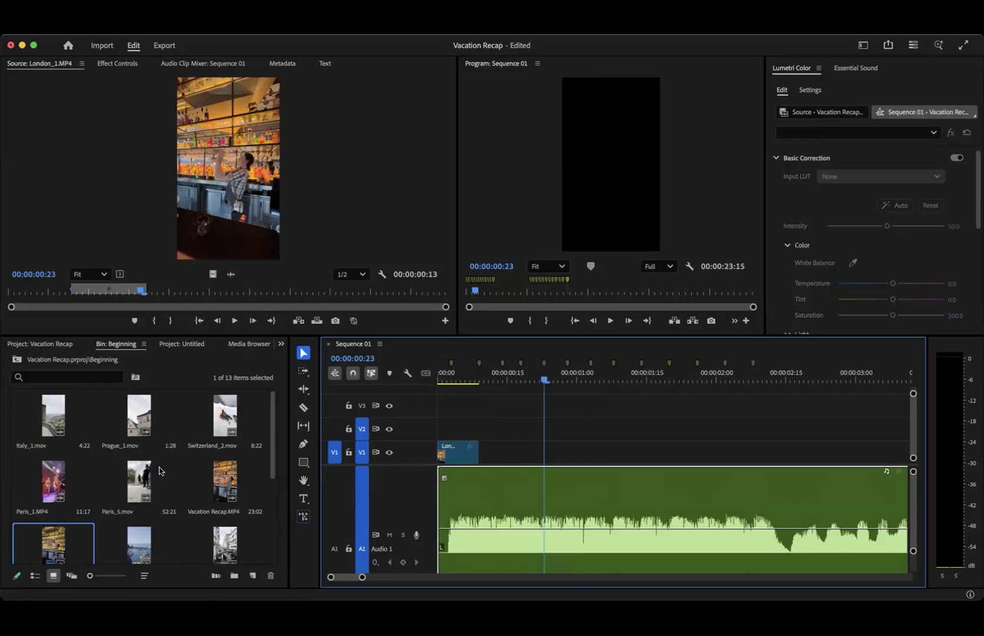
{"action": "double_click", "coordinate": [42, 417]}
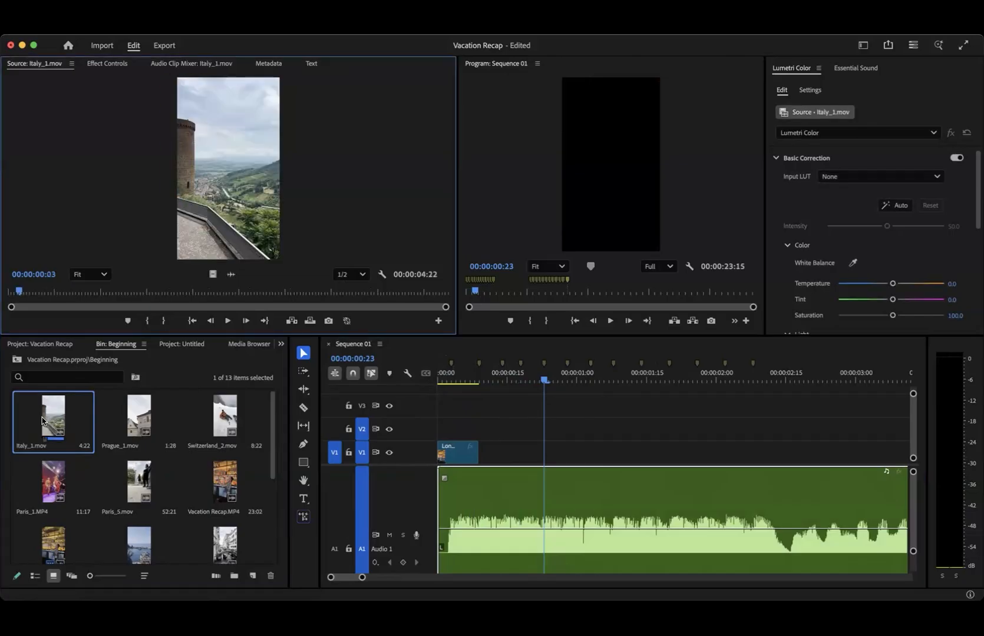
{"action": "key", "text": "space"}
{"action": "double_click", "coordinate": [148, 482]}
{"action": "left_click_drag", "start_coordinate": [126, 291], "coordinate": [350, 293]}
{"action": "scroll", "coordinate": [177, 468], "scroll_direction": "down", "scroll_amount": 4}
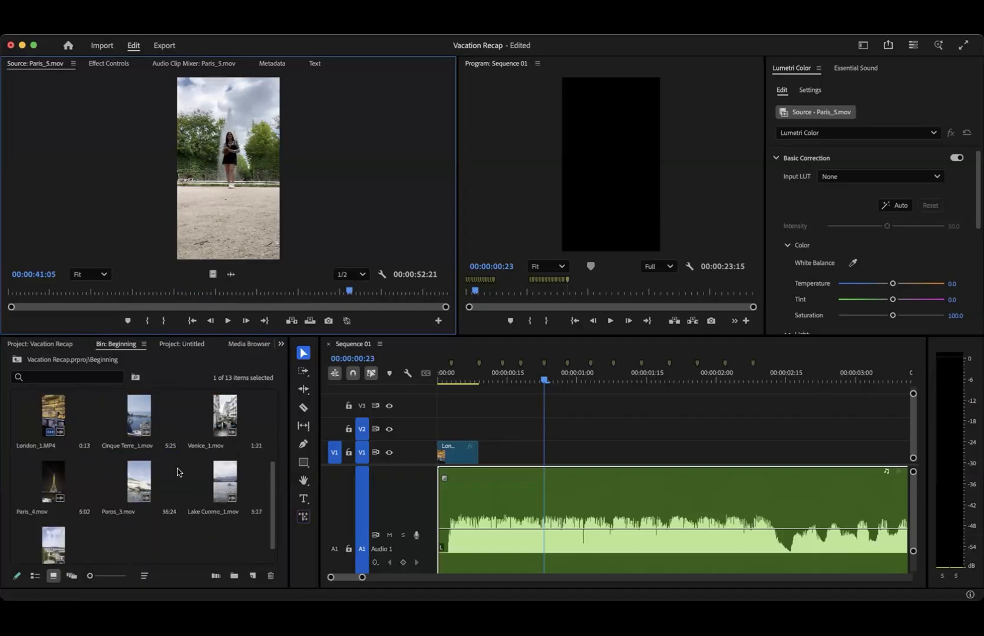
- Preview Paris_1.MP4, Vacation Recap.MP4 and Paros_3.mov from the Beginning bin, playing Paros_3.mov up to 00:00:25:22
{"action": "scroll", "coordinate": [122, 454], "scroll_direction": "up", "scroll_amount": 4}
{"action": "double_click", "coordinate": [49, 486]}
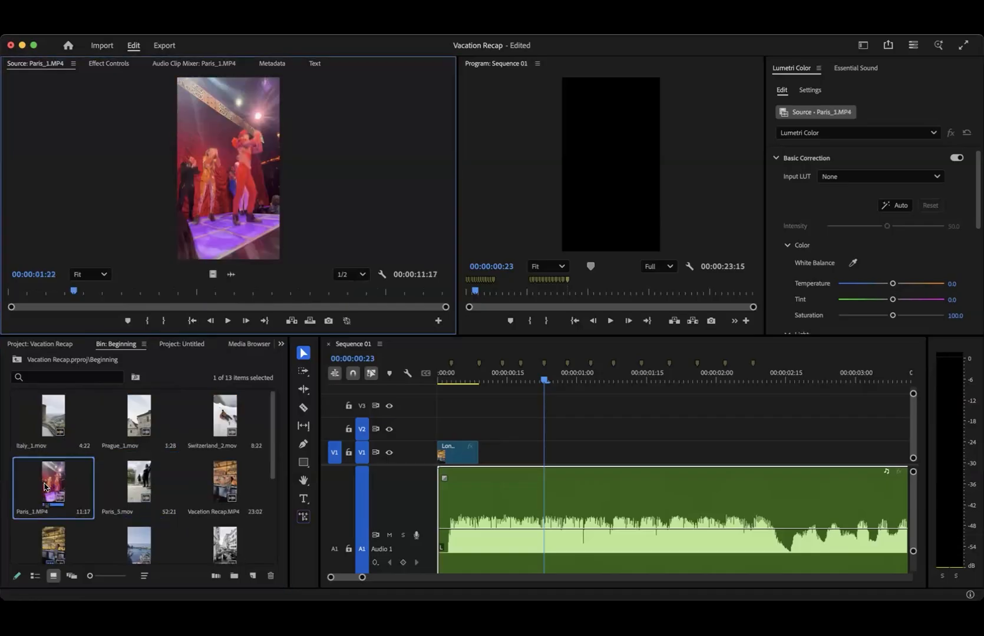
{"action": "left_click_drag", "start_coordinate": [23, 292], "coordinate": [93, 291]}
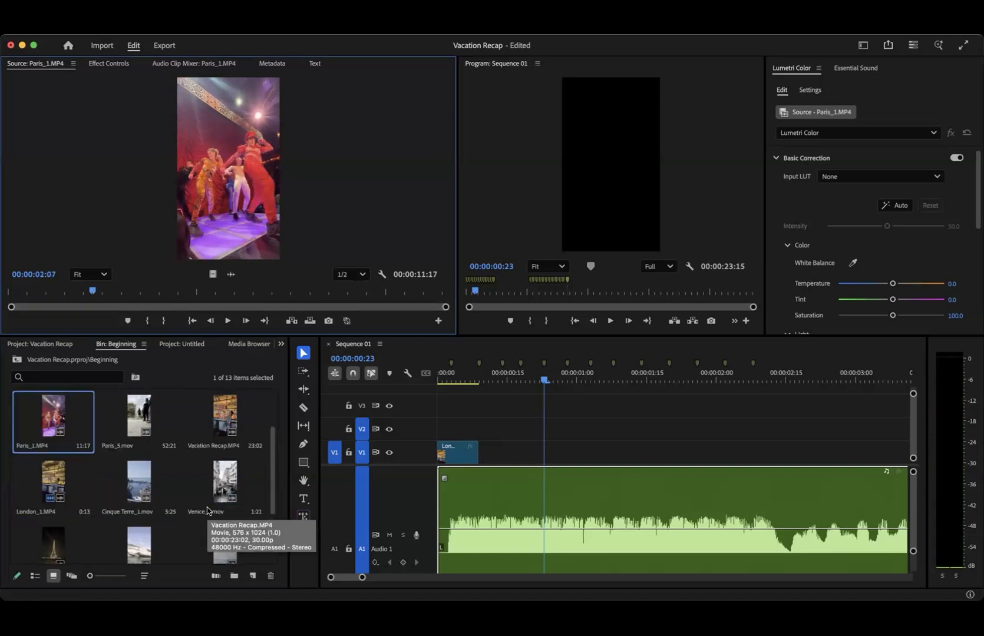
{"action": "double_click", "coordinate": [229, 416]}
{"action": "left_click_drag", "start_coordinate": [101, 291], "coordinate": [259, 288]}
{"action": "scroll", "coordinate": [184, 502], "scroll_direction": "down", "scroll_amount": 5}
{"action": "double_click", "coordinate": [145, 465]}
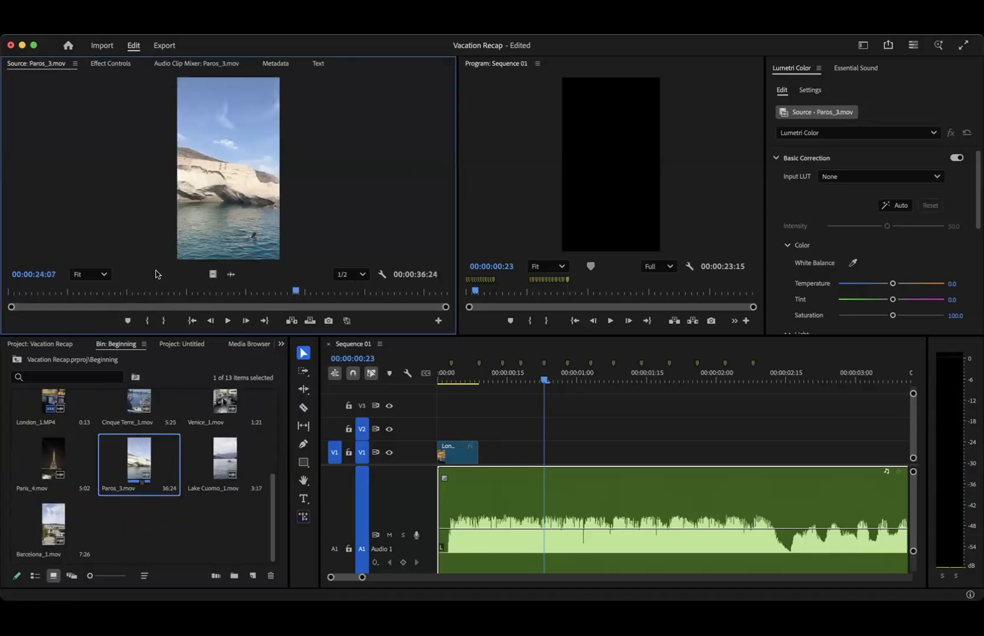
{"action": "key", "text": "space"}
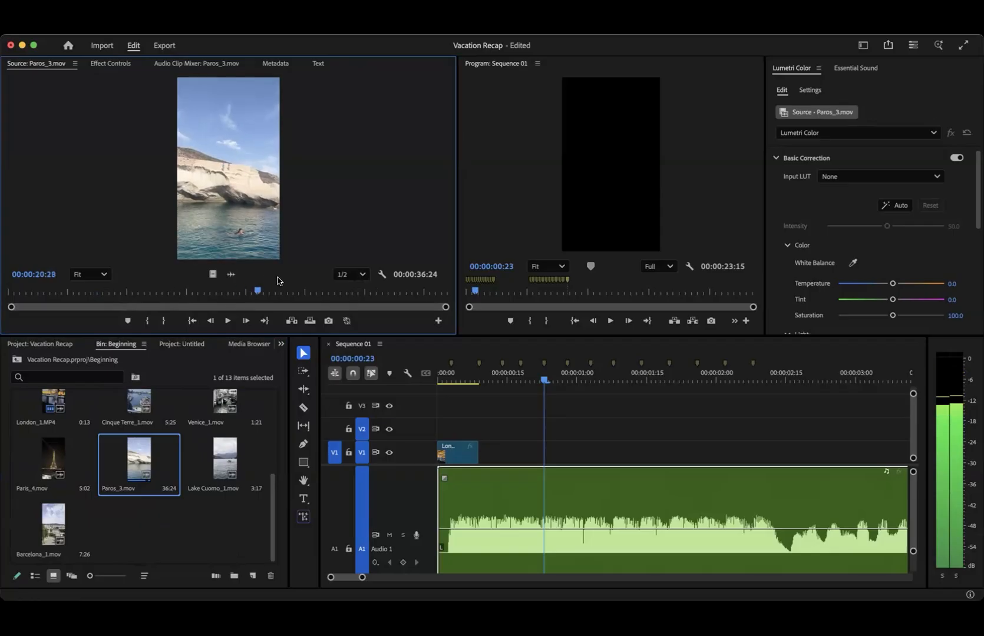
{"action": "key", "text": "space"}
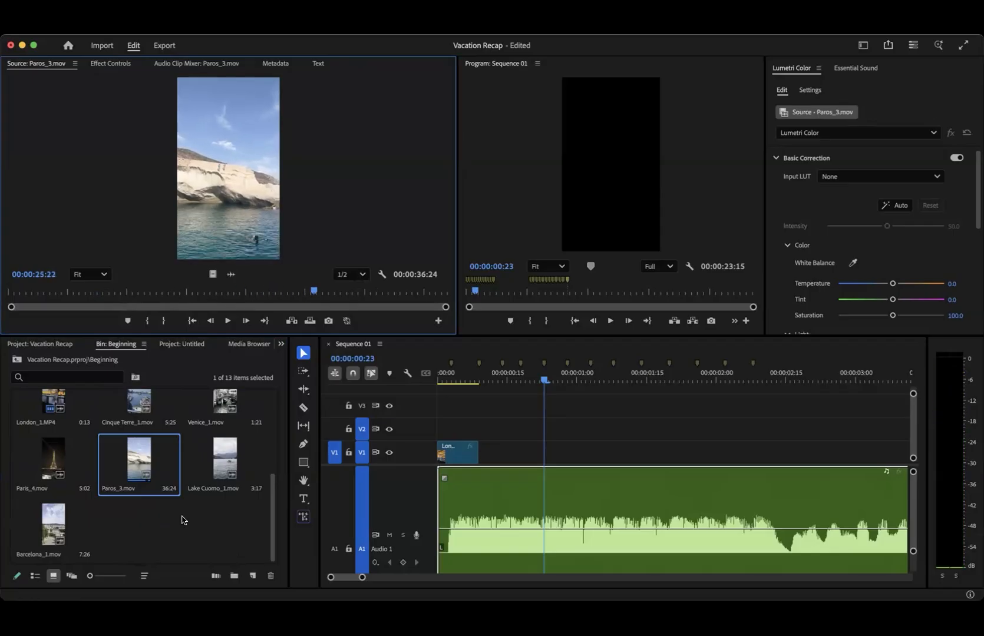
- Check Vacation Recap.MP4 in the source monitor and delete it from the Beginning bin
{"action": "scroll", "coordinate": [183, 520], "scroll_direction": "up", "scroll_amount": 5}
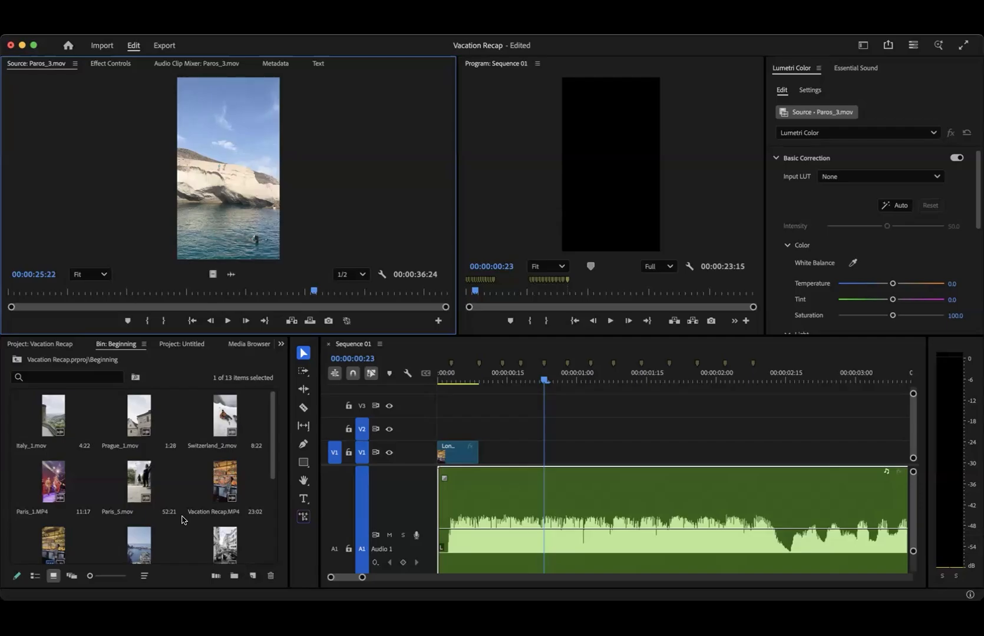
{"action": "double_click", "coordinate": [56, 477]}
{"action": "double_click", "coordinate": [224, 494]}
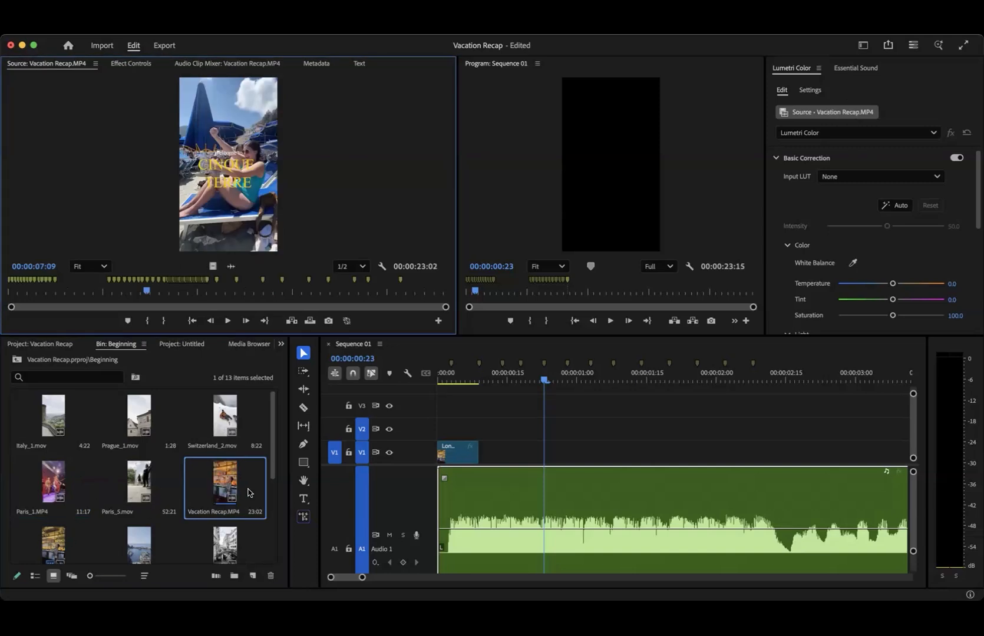
{"action": "left_click", "coordinate": [229, 490]}
{"action": "double_click", "coordinate": [228, 490]}
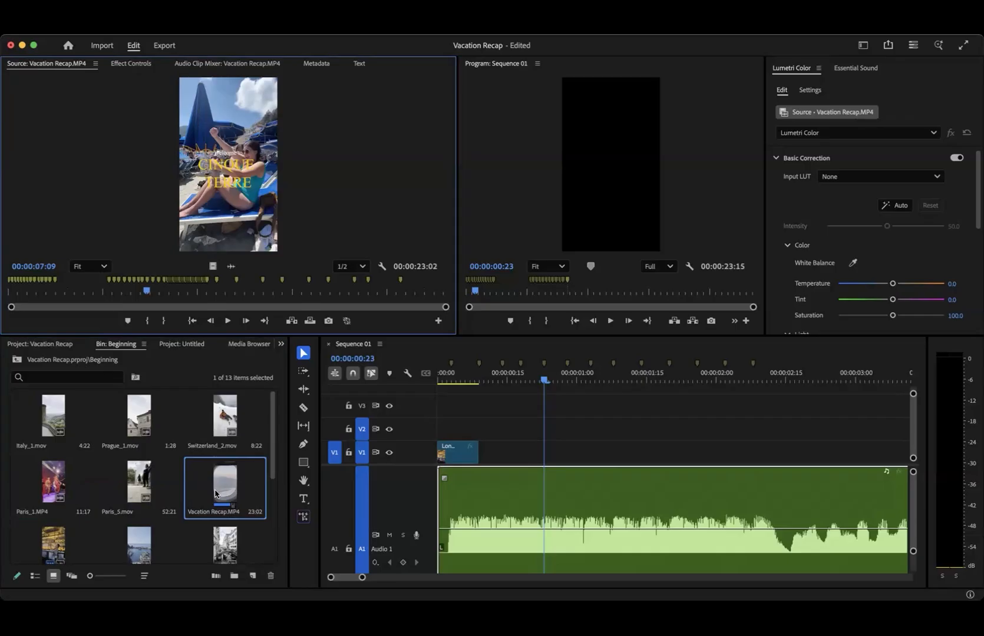
{"action": "left_click", "coordinate": [224, 487]}
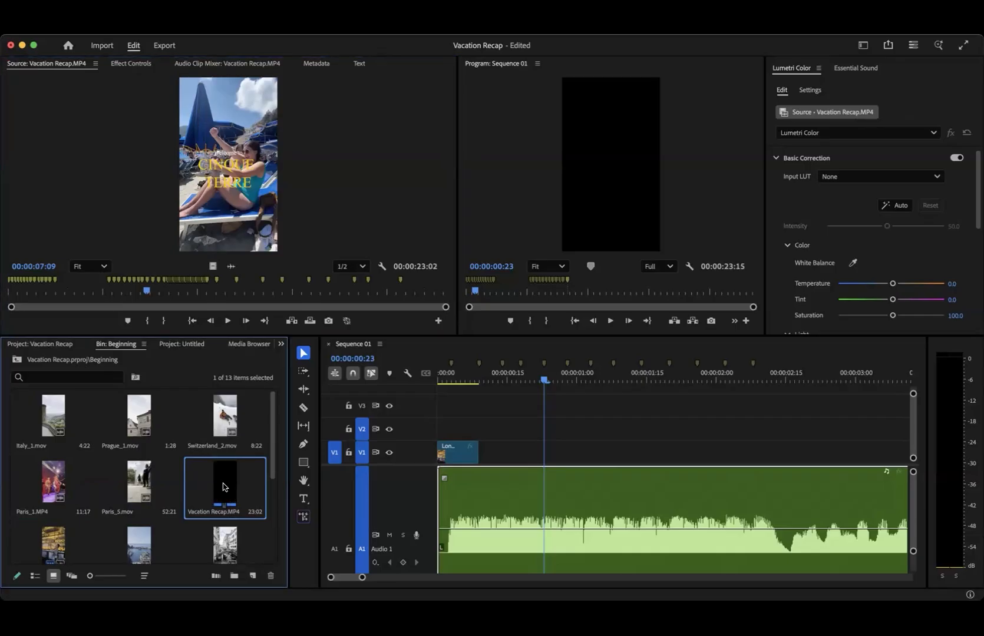
{"action": "key", "text": "Delete"}
- Preview Paris_1.MP4 from the Beginning bin in the source monitor
{"action": "left_click", "coordinate": [121, 530]}
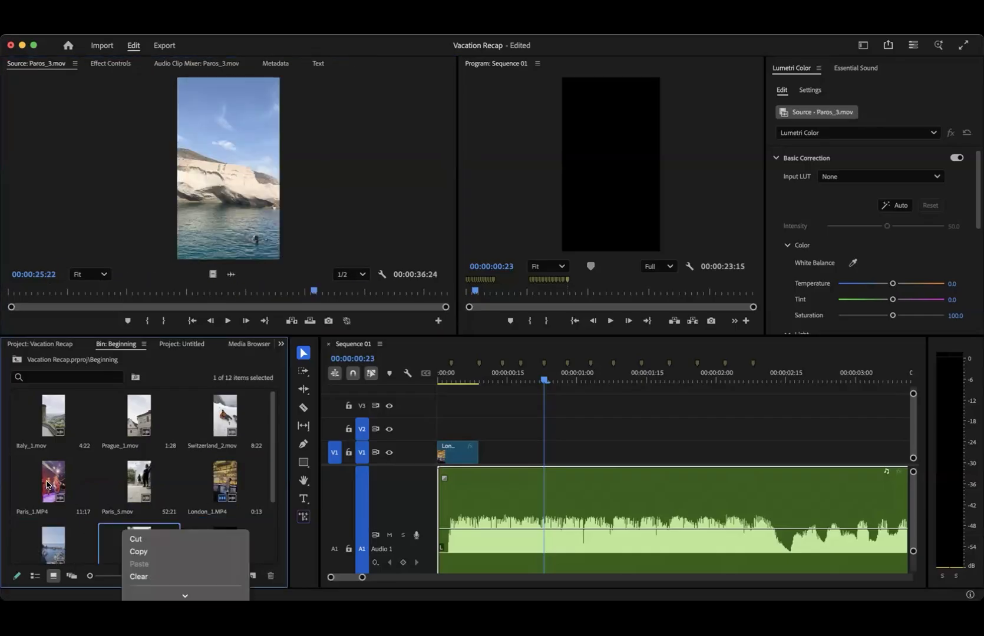
{"action": "double_click", "coordinate": [53, 480]}
{"action": "double_click", "coordinate": [231, 485]}
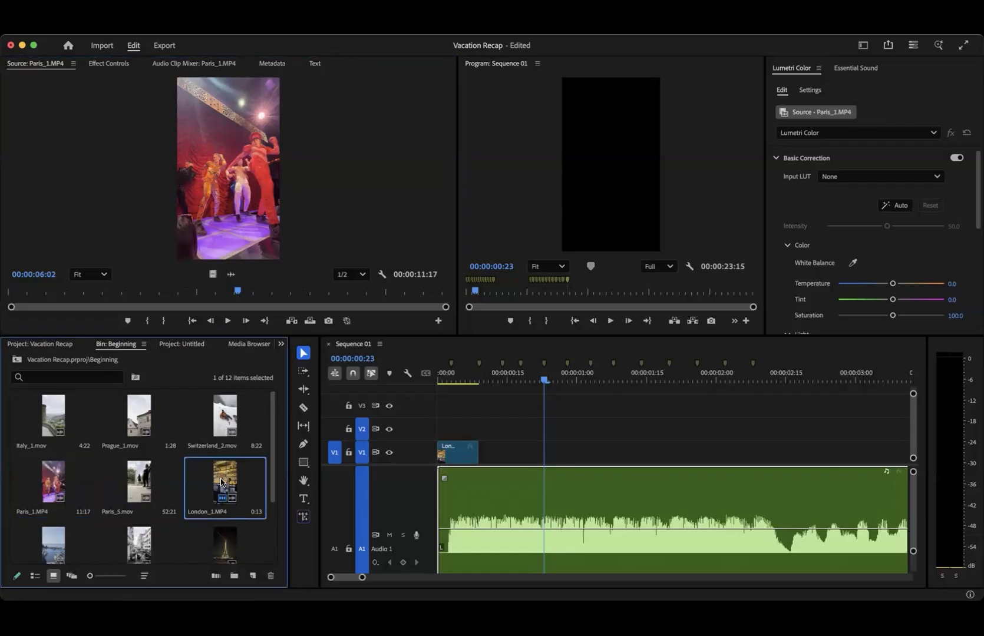
{"action": "double_click", "coordinate": [53, 487]}
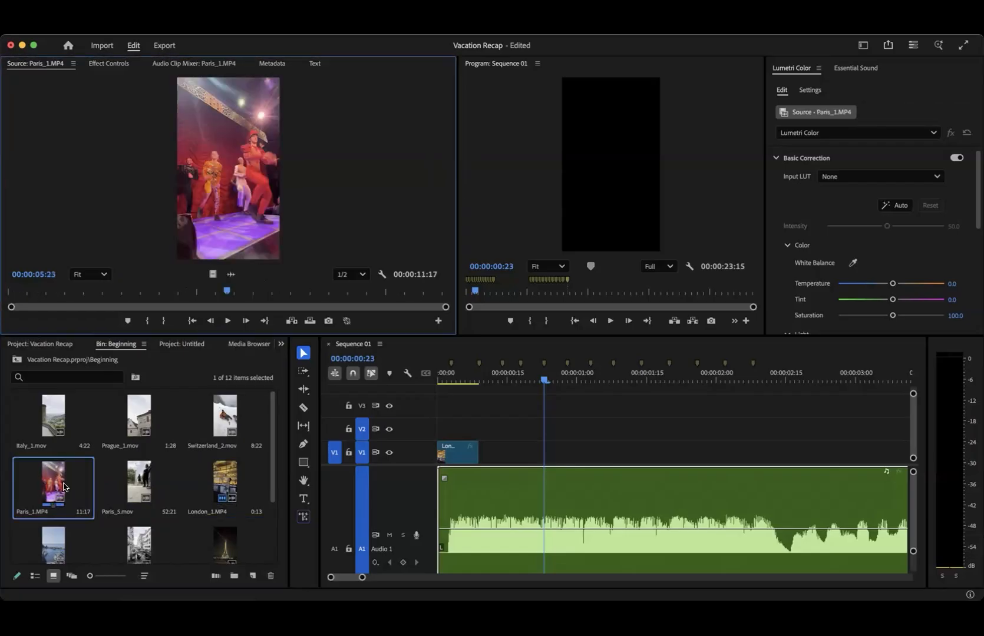
{"action": "left_click", "coordinate": [64, 479]}
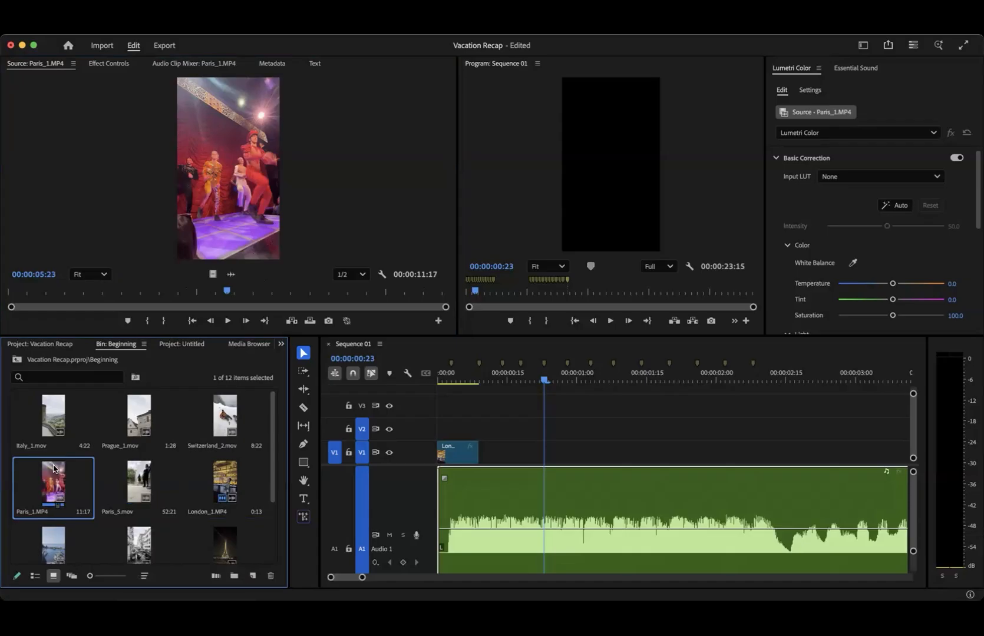
- Mark a 12-frame range of Italy_1.mov ending at 00:00:01:27 and place it after London_1.MP4 on V1, ending at the third beat marker
{"action": "double_click", "coordinate": [51, 420]}
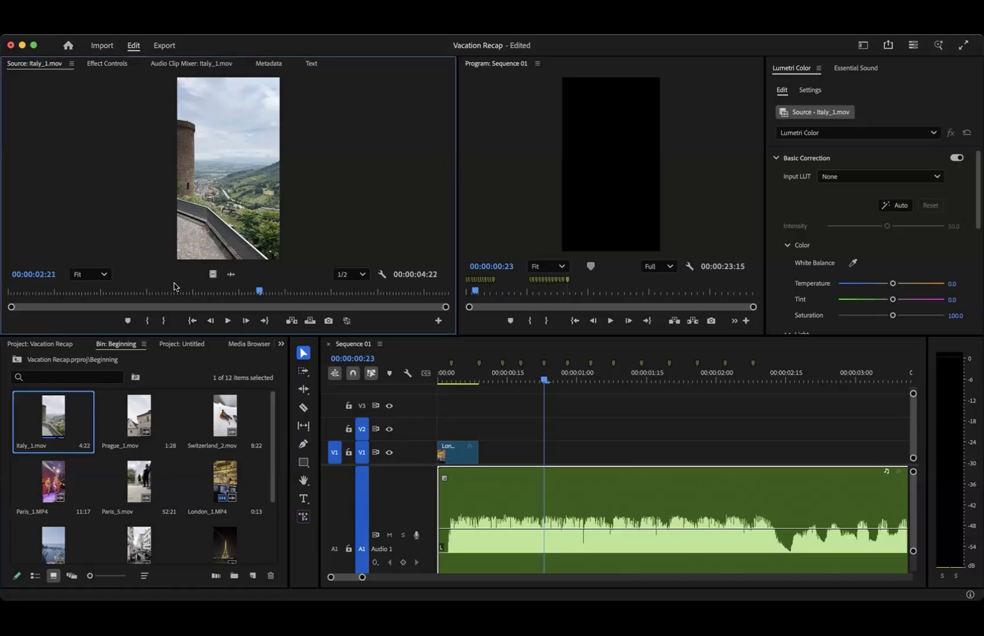
{"action": "left_click_drag", "start_coordinate": [177, 292], "coordinate": [151, 270]}
{"action": "key", "text": "i"}
{"action": "key", "text": "space"}
{"action": "key", "text": "space"}
{"action": "key", "text": "o"}
{"action": "left_click_drag", "start_coordinate": [454, 350], "coordinate": [502, 456]}
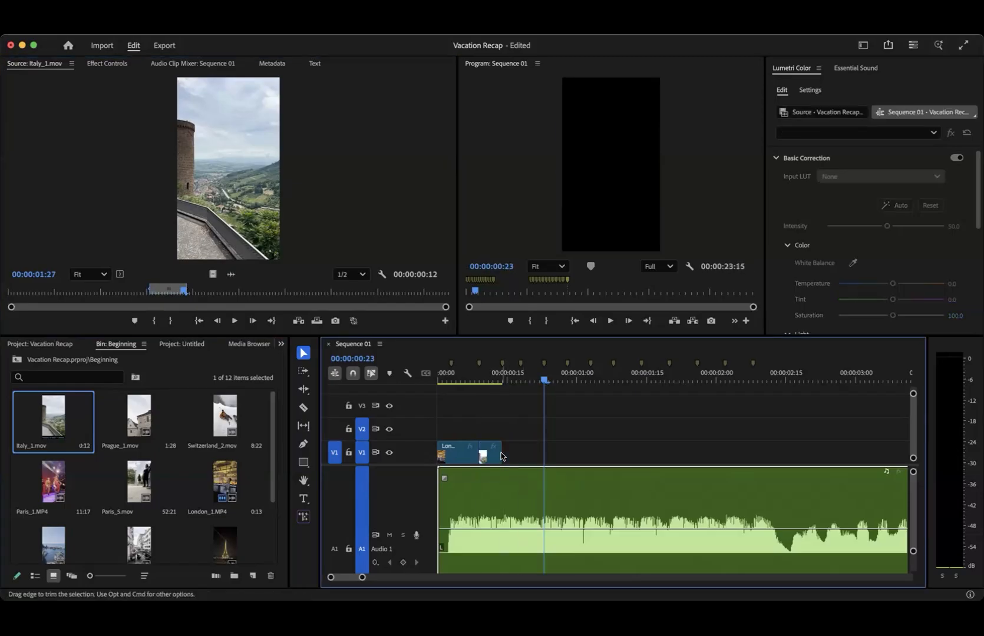
- Play the sequence from the start to check the Italy_1.mov cut, and move the playhead to 00:00:00:14
{"action": "left_click_drag", "start_coordinate": [492, 379], "coordinate": [426, 379]}
{"action": "left_click", "coordinate": [460, 379]}
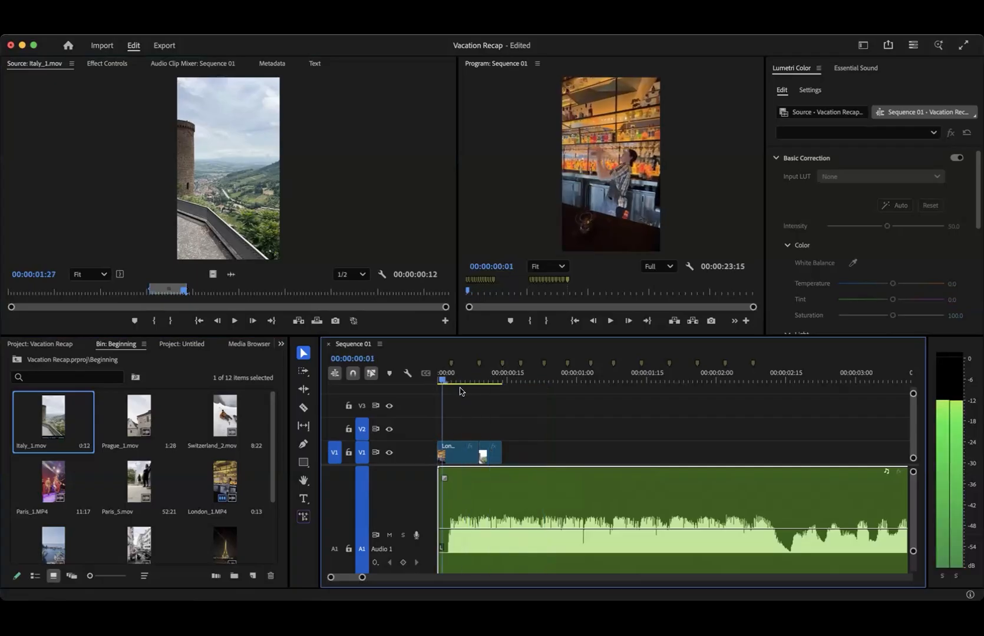
{"action": "left_click", "coordinate": [479, 393]}
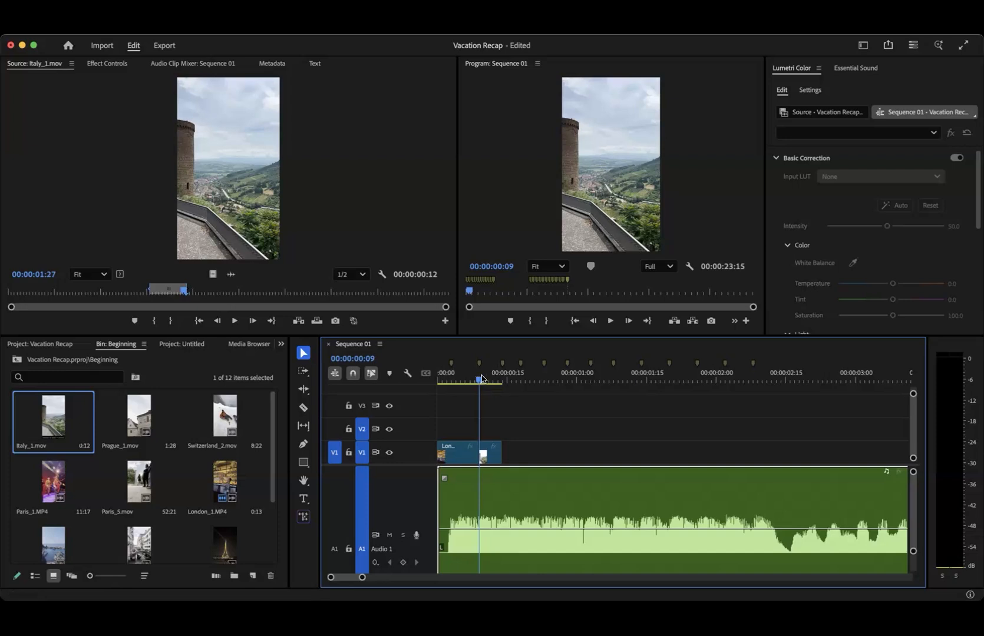
{"action": "left_click_drag", "start_coordinate": [480, 379], "coordinate": [505, 380]}
{"action": "left_click", "coordinate": [499, 380]}
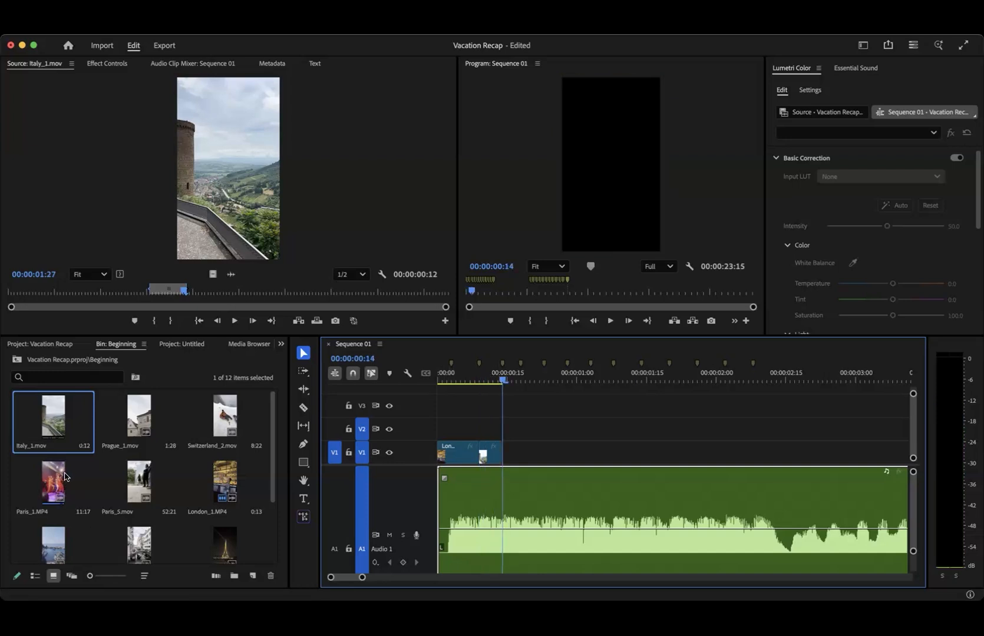
- Mark Paros_3.mov from 00:00:31:10 to 00:00:31:19 and place the range on V1 directly after Italy_1.mov at 00:00:00:14
{"action": "scroll", "coordinate": [116, 509], "scroll_direction": "down", "scroll_amount": 3}
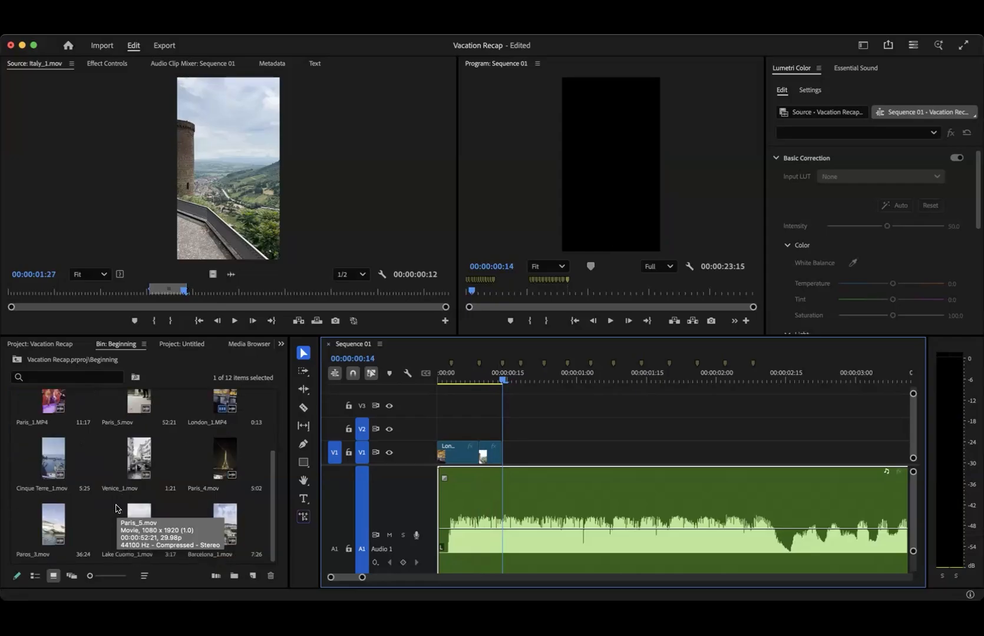
{"action": "scroll", "coordinate": [117, 507], "scroll_direction": "up", "scroll_amount": 1}
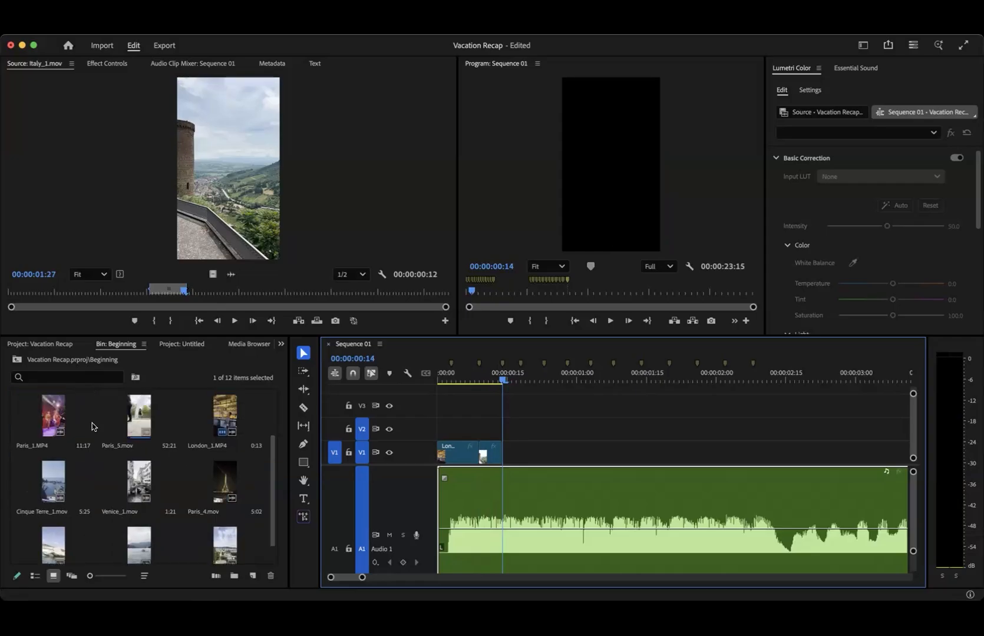
{"action": "scroll", "coordinate": [107, 487], "scroll_direction": "down", "scroll_amount": 1}
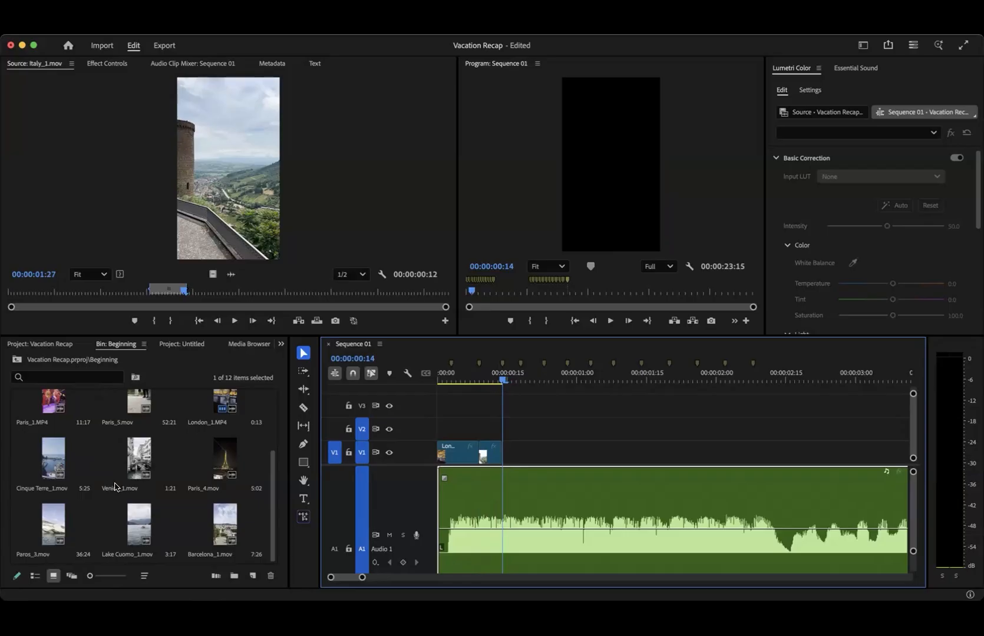
{"action": "double_click", "coordinate": [51, 518]}
{"action": "left_click_drag", "start_coordinate": [205, 292], "coordinate": [360, 295]}
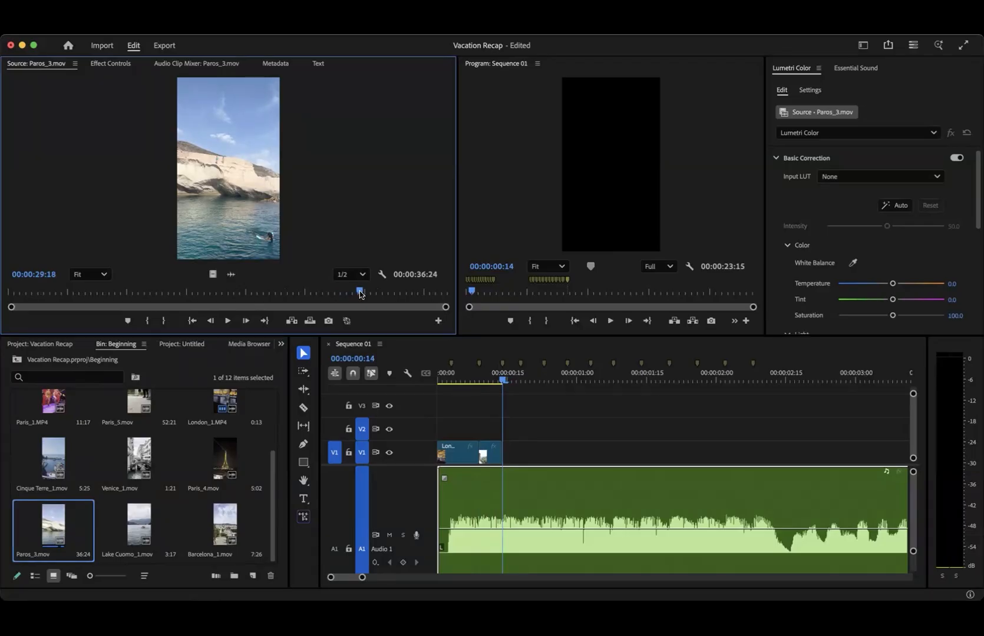
{"action": "left_click_drag", "start_coordinate": [360, 295], "coordinate": [365, 293]}
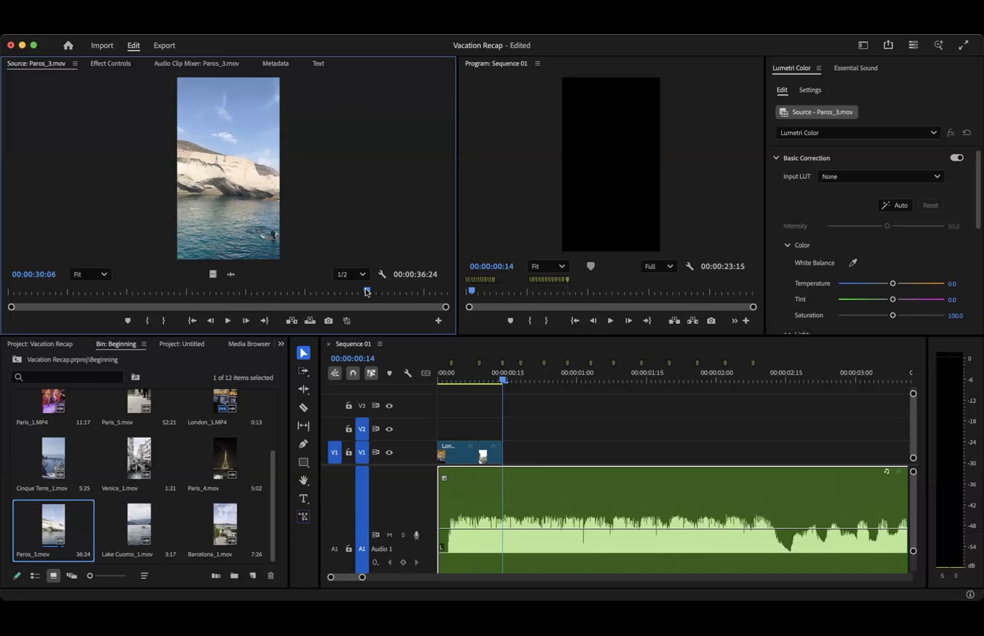
{"action": "left_click_drag", "start_coordinate": [368, 294], "coordinate": [380, 294]}
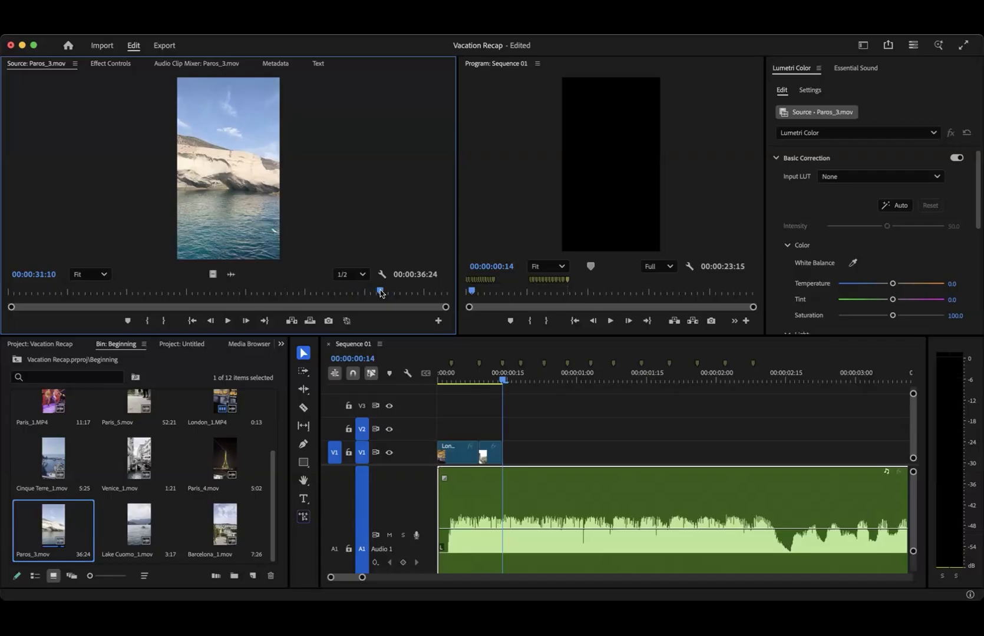
{"action": "key", "text": "i"}
{"action": "key", "text": "space"}
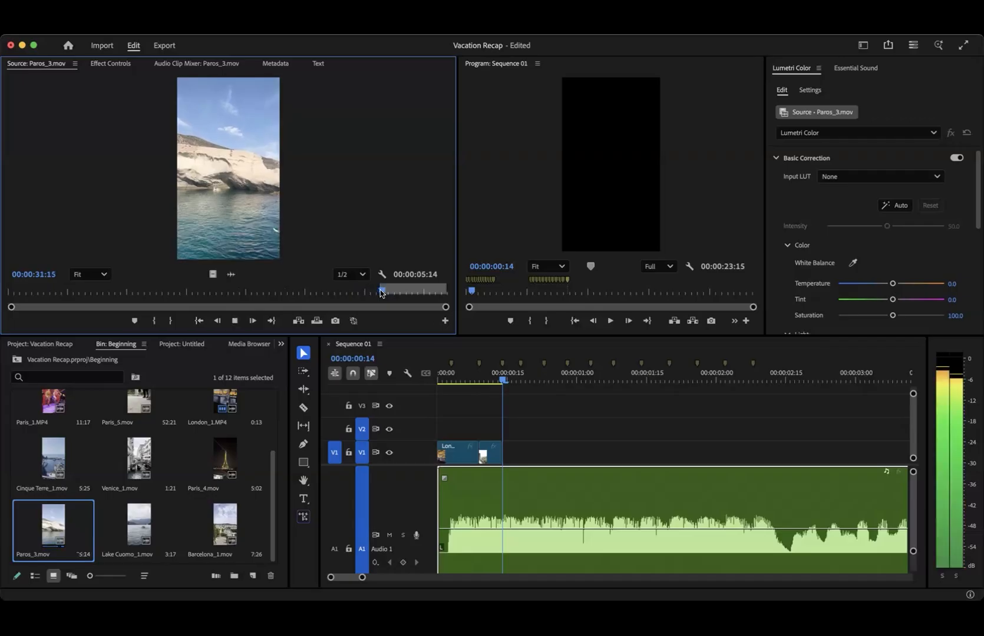
{"action": "key", "text": "o"}
{"action": "left_click_drag", "start_coordinate": [245, 186], "coordinate": [503, 458]}
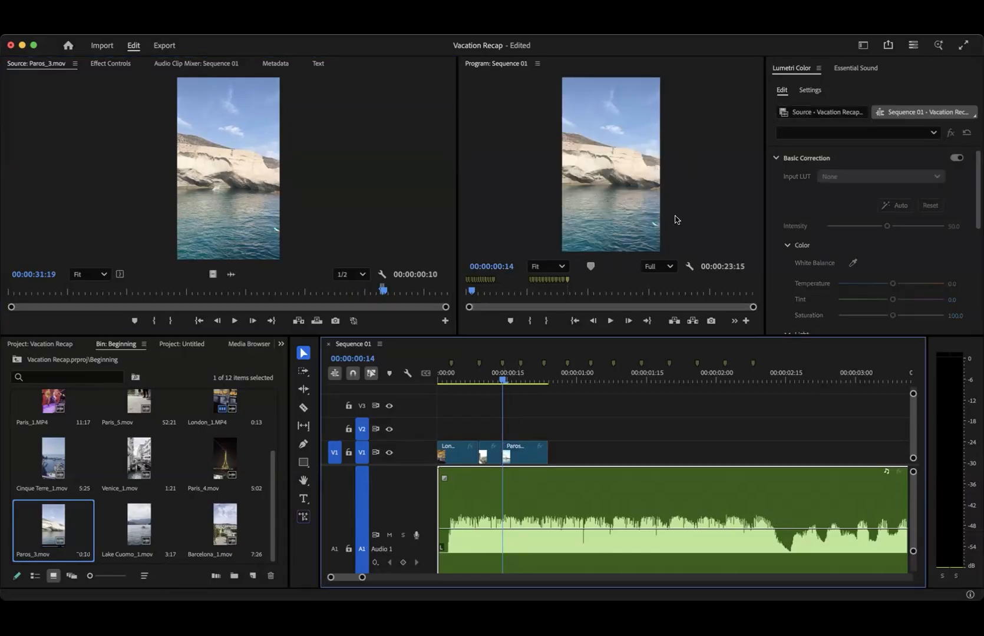
{"action": "left_click", "coordinate": [668, 97]}
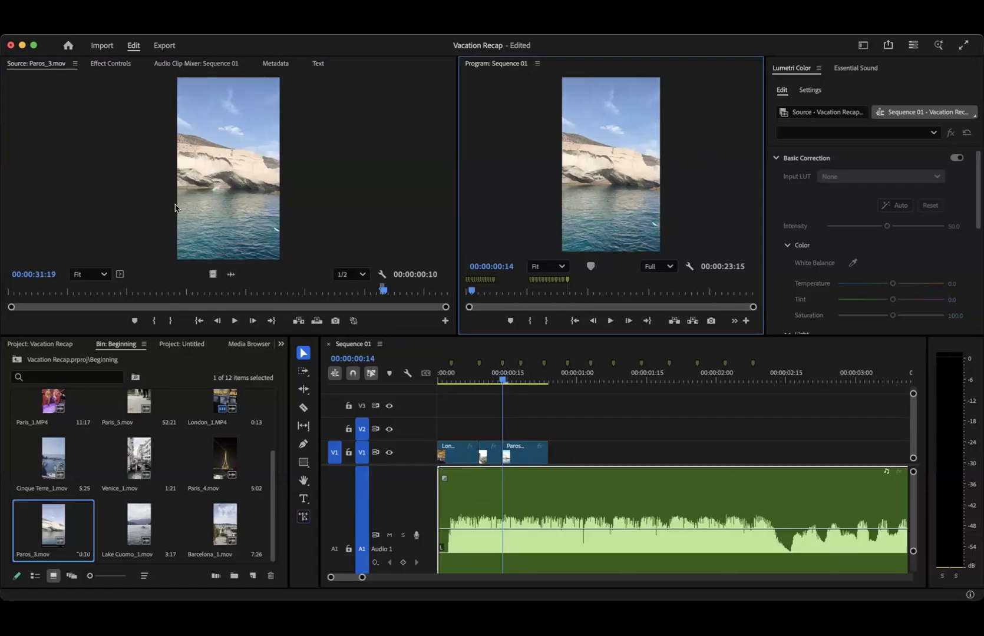
- Set the Paros_3.mov clip's Scale to 210 and its horizontal Position to 671 in the sequence
{"action": "left_click", "coordinate": [522, 459]}
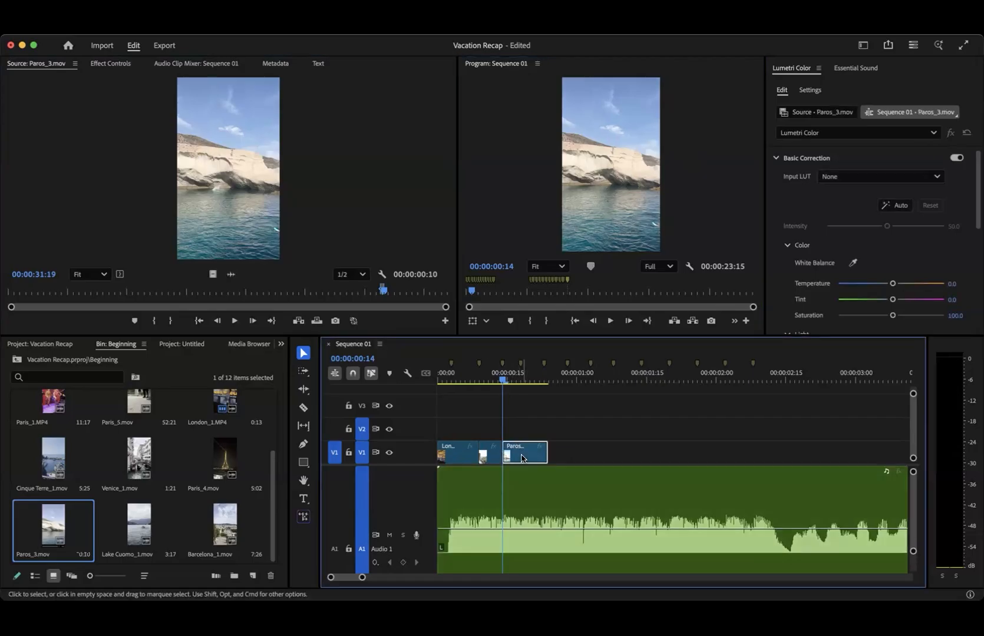
{"action": "left_click", "coordinate": [107, 64]}
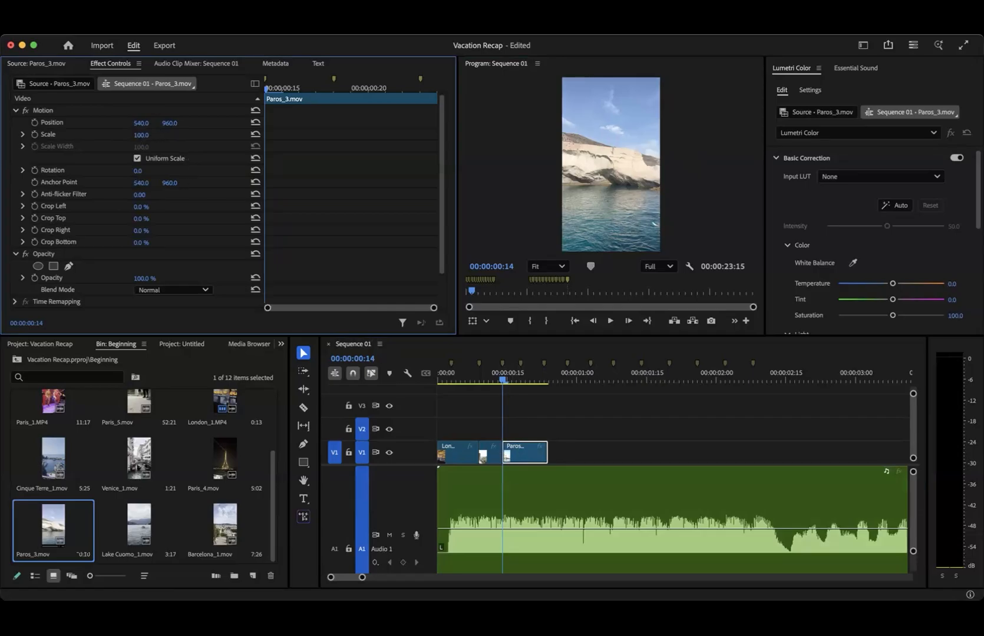
{"action": "left_click_drag", "start_coordinate": [147, 135], "coordinate": [219, 123]}
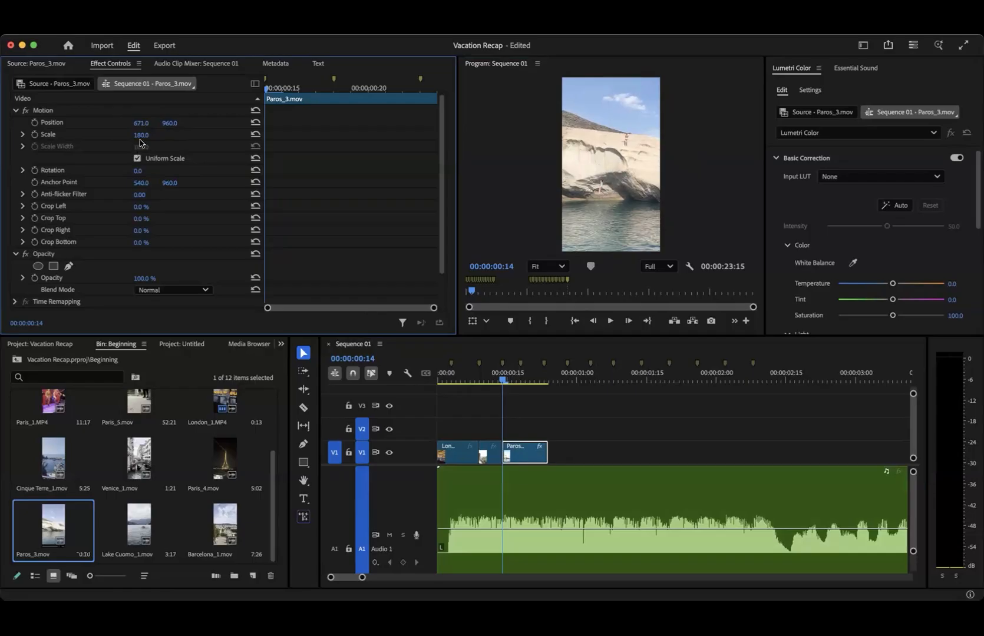
{"action": "left_click_drag", "start_coordinate": [141, 136], "coordinate": [206, 136]}
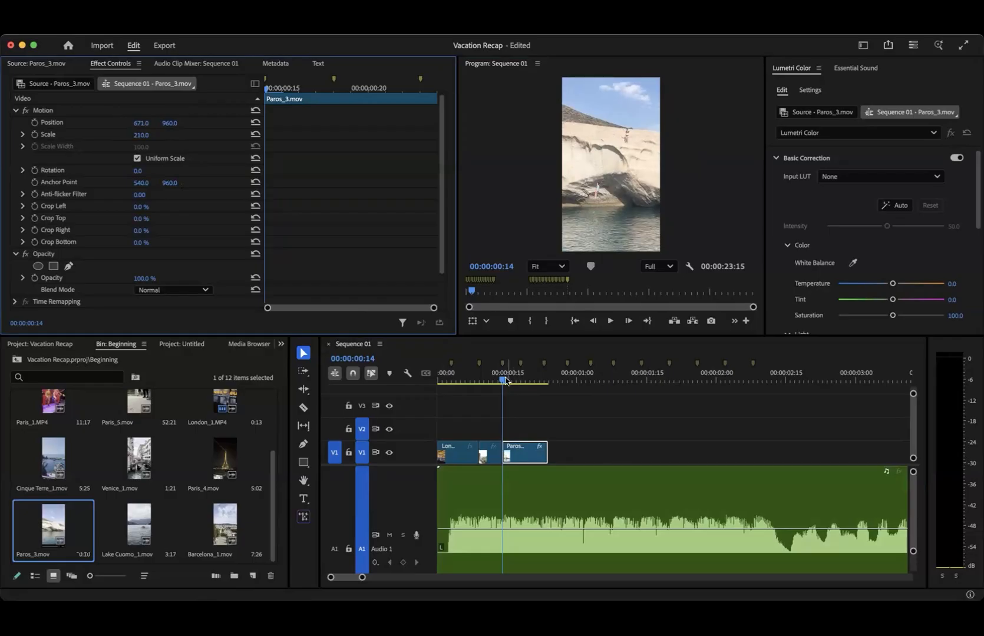
- Trim the end of the Paros_3.mov clip to the fourth beat marker and move the playhead to 00:00:00:19
{"action": "left_click_drag", "start_coordinate": [502, 381], "coordinate": [480, 382]}
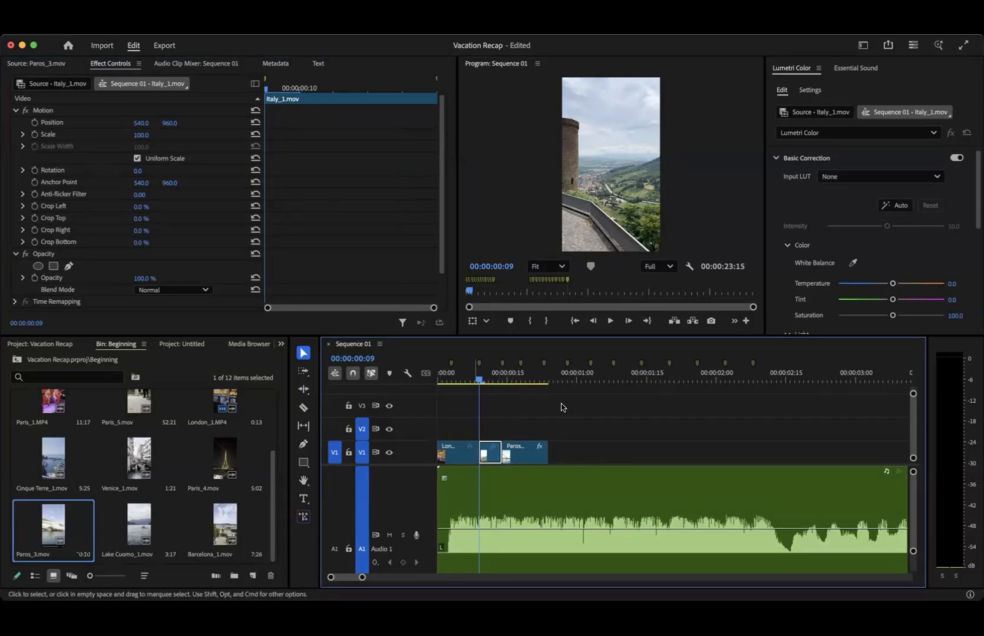
{"action": "left_click", "coordinate": [512, 381]}
{"action": "left_click_drag", "start_coordinate": [546, 452], "coordinate": [518, 453]}
{"action": "left_click", "coordinate": [525, 381]}
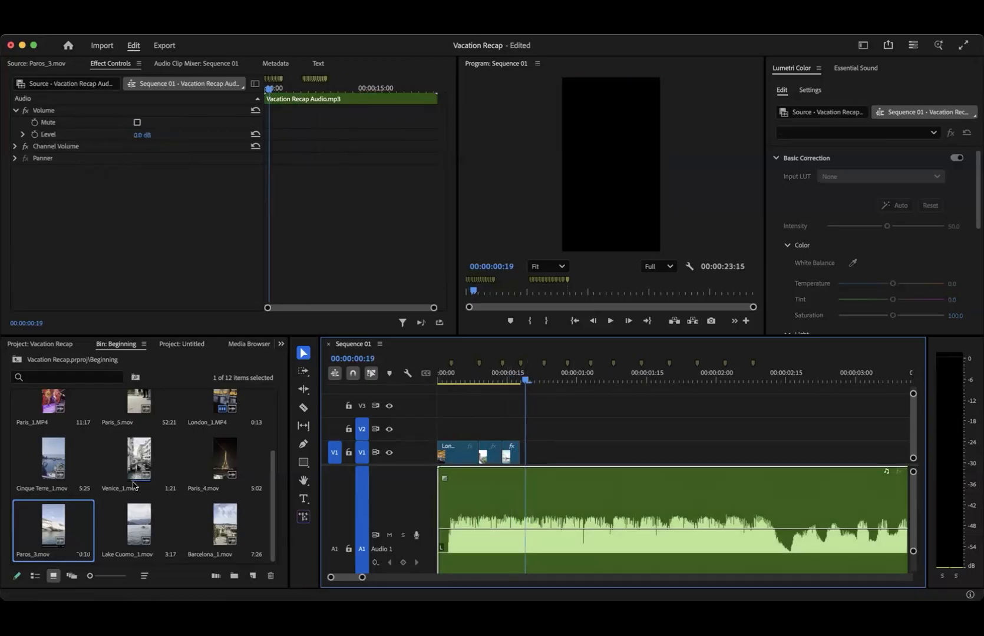
- Look through the clips in the Beginning, End and Under text bins for the next shot
{"action": "scroll", "coordinate": [91, 501], "scroll_direction": "up", "scroll_amount": 3}
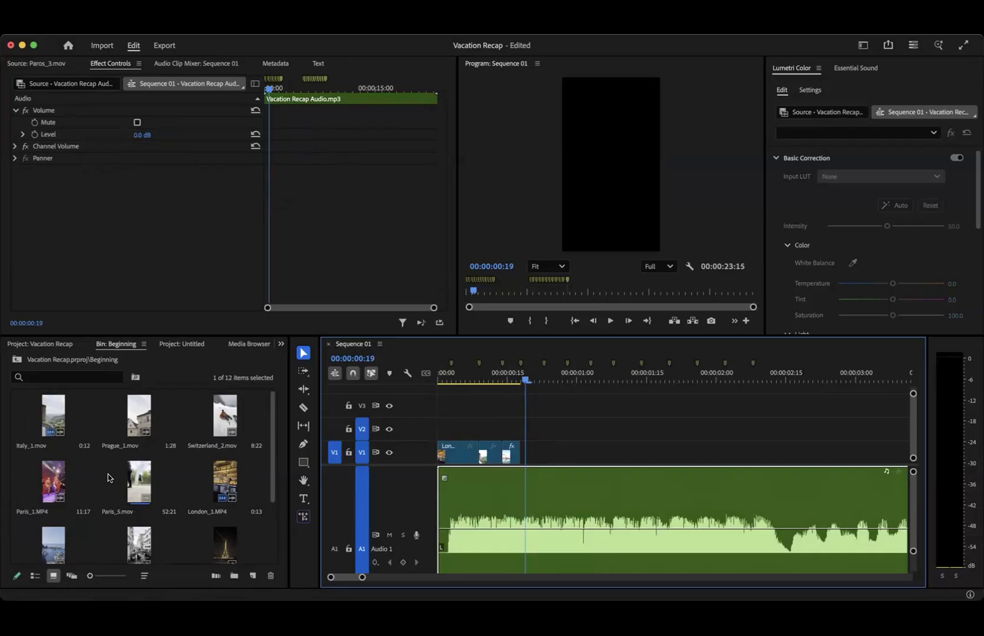
{"action": "scroll", "coordinate": [108, 477], "scroll_direction": "down", "scroll_amount": 3}
{"action": "scroll", "coordinate": [108, 477], "scroll_direction": "up", "scroll_amount": 3}
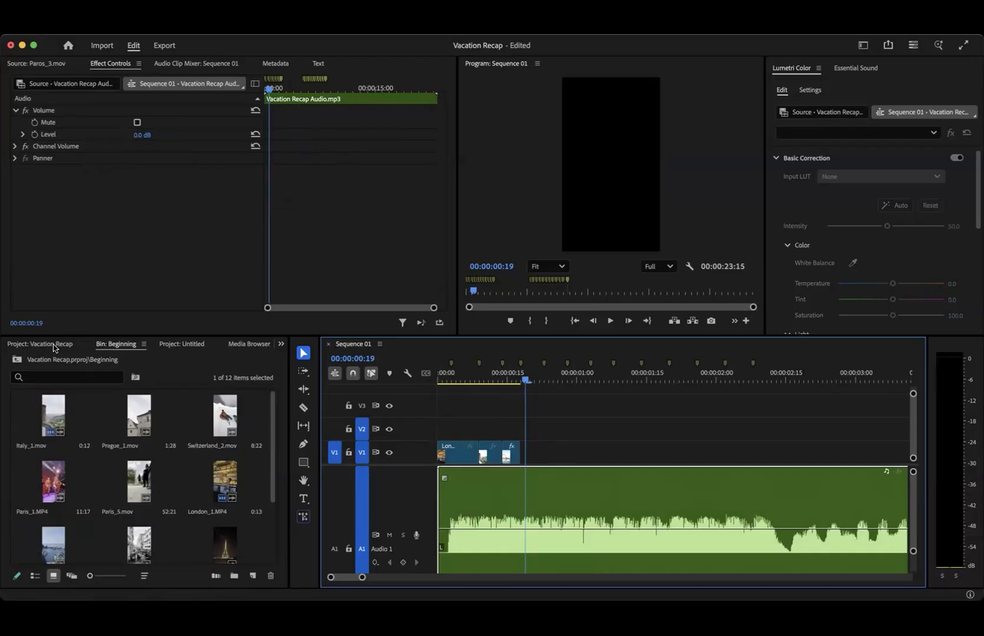
{"action": "left_click", "coordinate": [40, 344]}
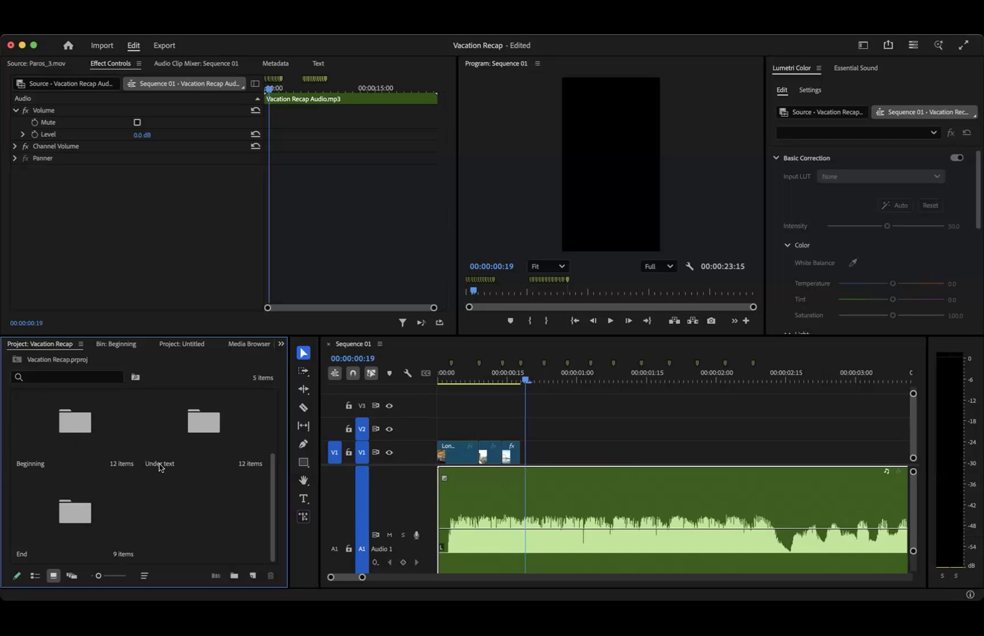
{"action": "double_click", "coordinate": [117, 512]}
{"action": "scroll", "coordinate": [150, 492], "scroll_direction": "up", "scroll_amount": 3}
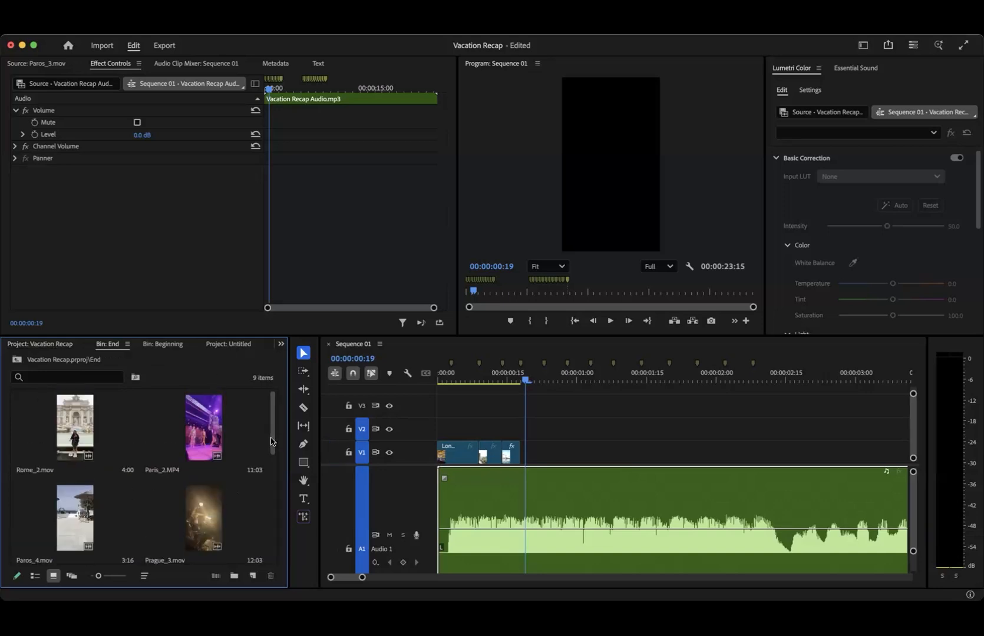
{"action": "scroll", "coordinate": [272, 441], "scroll_direction": "down", "scroll_amount": 3}
{"action": "scroll", "coordinate": [277, 436], "scroll_direction": "up", "scroll_amount": 3}
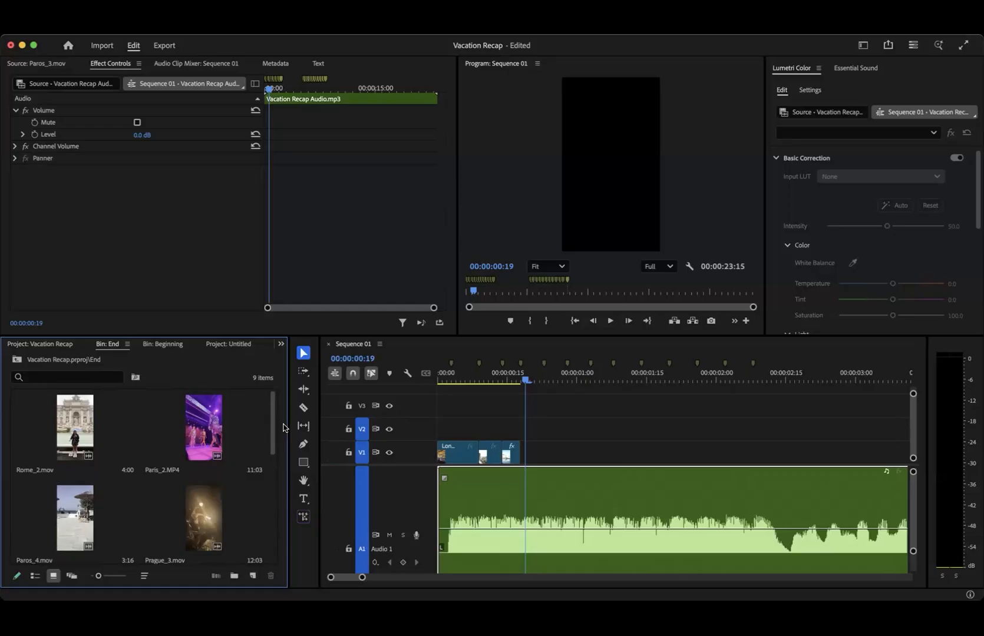
{"action": "left_click", "coordinate": [64, 350]}
{"action": "double_click", "coordinate": [204, 430]}
{"action": "scroll", "coordinate": [274, 469], "scroll_direction": "up", "scroll_amount": 1}
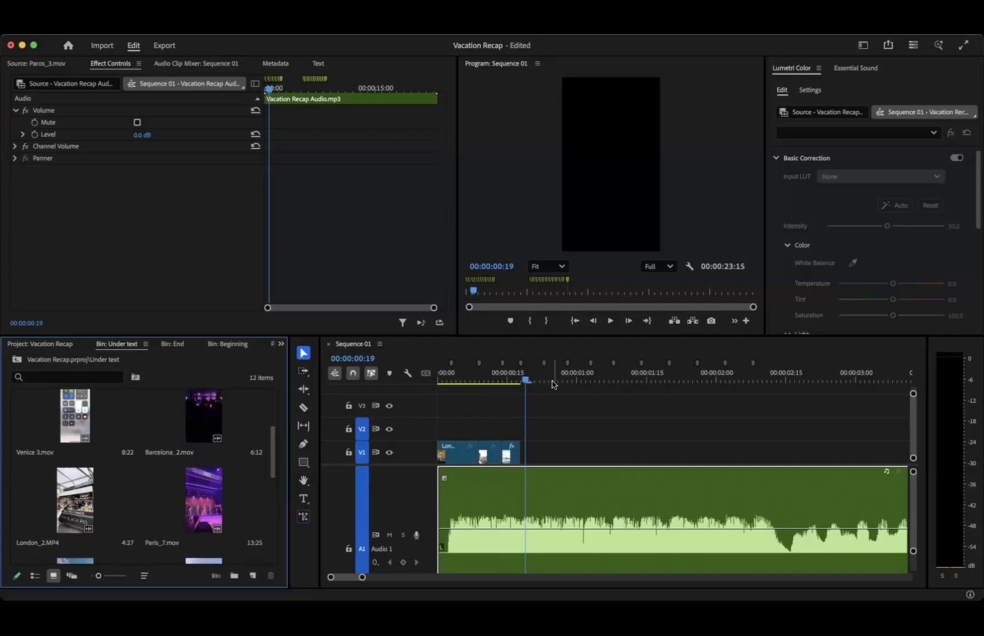
- Step through the Italy_1.mov segment in the sequence from 00:00:00:09 to 00:00:00:14
{"action": "left_click", "coordinate": [460, 379]}
{"action": "left_click_drag", "start_coordinate": [480, 379], "coordinate": [478, 378]}
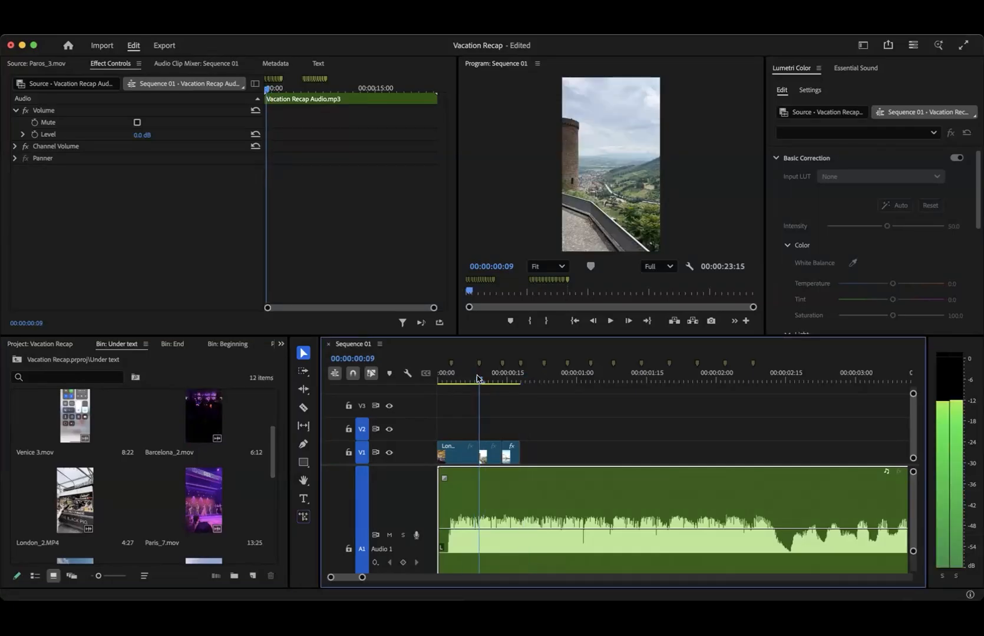
{"action": "key", "text": "Right"}
{"action": "key", "text": "Right"}
{"action": "key", "text": "Right"}
{"action": "key", "text": "Right"}
{"action": "key", "text": "Right"}
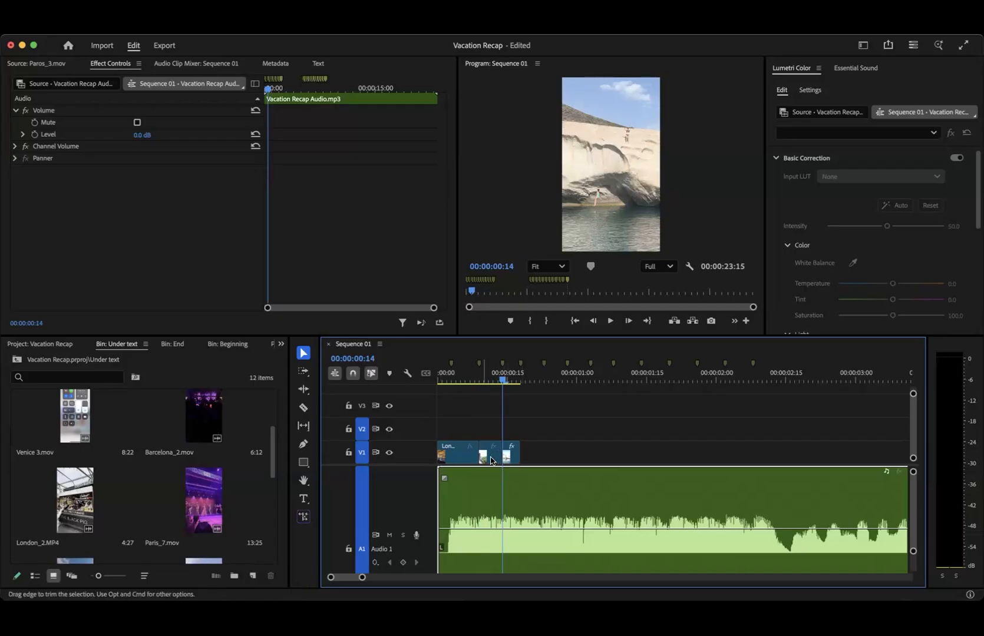
- Preview Barcelona_2.mov from the Under text bin by scrubbing its source to 00:00:01:00
{"action": "double_click", "coordinate": [209, 424]}
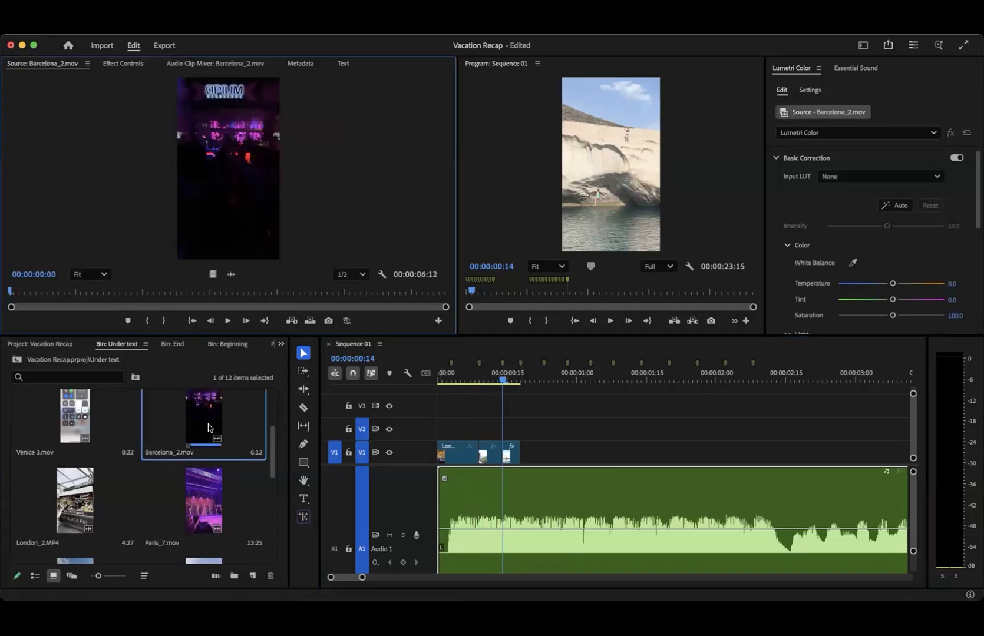
{"action": "left_click", "coordinate": [88, 291]}
{"action": "left_click_drag", "start_coordinate": [88, 295], "coordinate": [73, 293]}
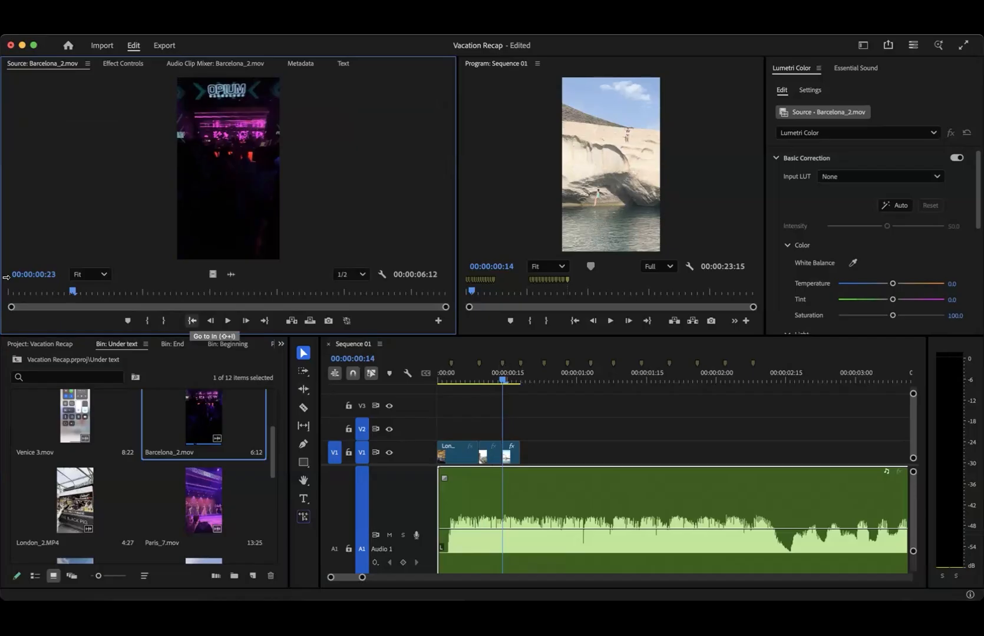
{"action": "left_click_drag", "start_coordinate": [72, 291], "coordinate": [73, 291]}
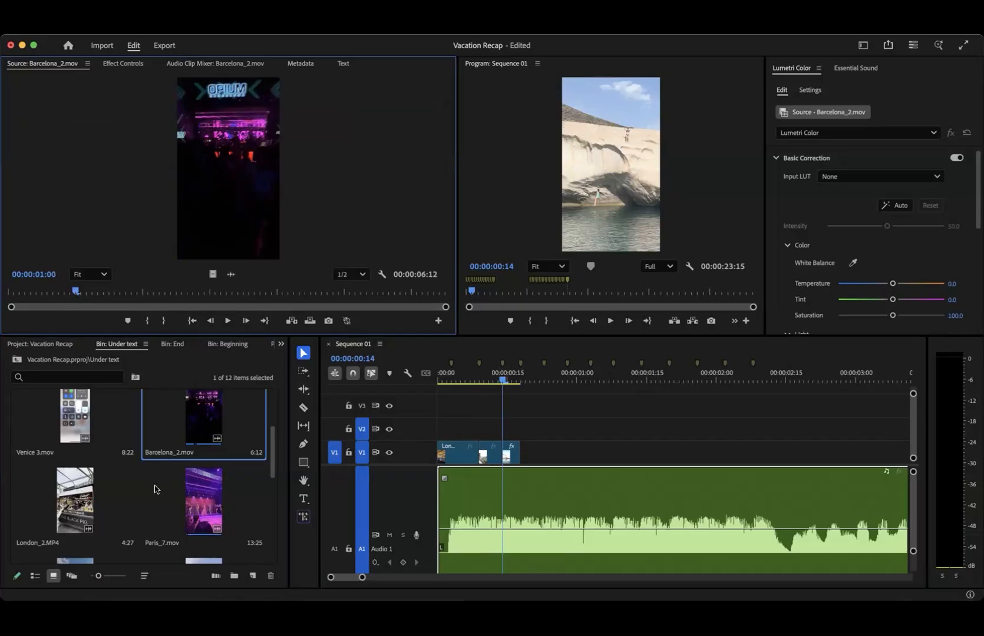
- Mark a 13-frame range of Switzerland_1.mov ending at 00:00:00:22 and swap it in for Italy_1.mov on V1, keeping Italy_1.mov after the other clips
{"action": "left_click", "coordinate": [275, 515]}
{"action": "scroll", "coordinate": [274, 515], "scroll_direction": "up", "scroll_amount": 5}
{"action": "double_click", "coordinate": [75, 492]}
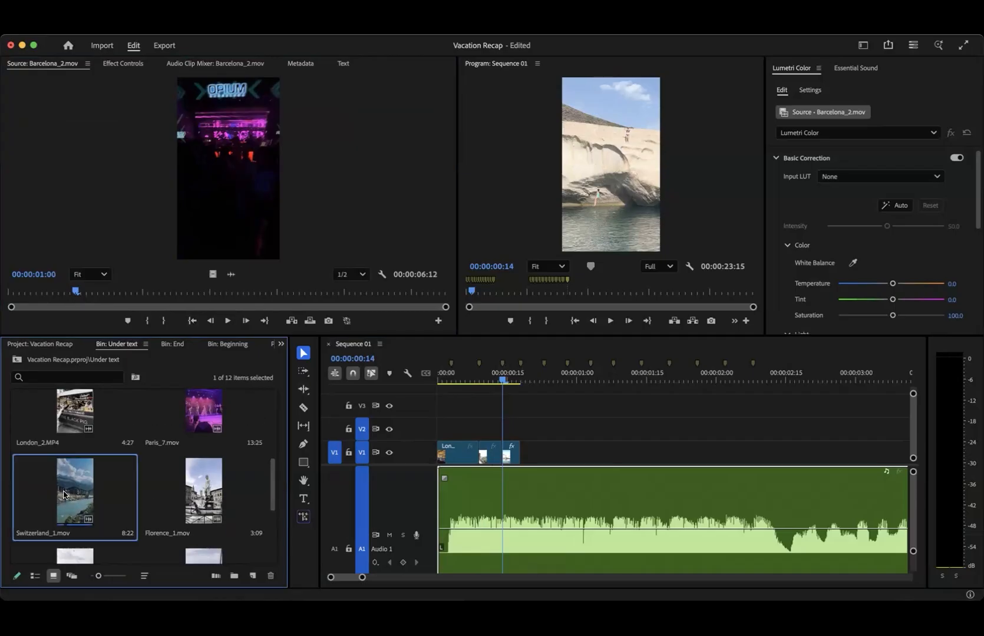
{"action": "left_click", "coordinate": [25, 291]}
{"action": "key", "text": "i"}
{"action": "key", "text": "space"}
{"action": "key", "text": "space"}
{"action": "key", "text": "o"}
{"action": "left_click_drag", "start_coordinate": [242, 228], "coordinate": [558, 453]}
{"action": "left_click_drag", "start_coordinate": [491, 429], "coordinate": [491, 450]}
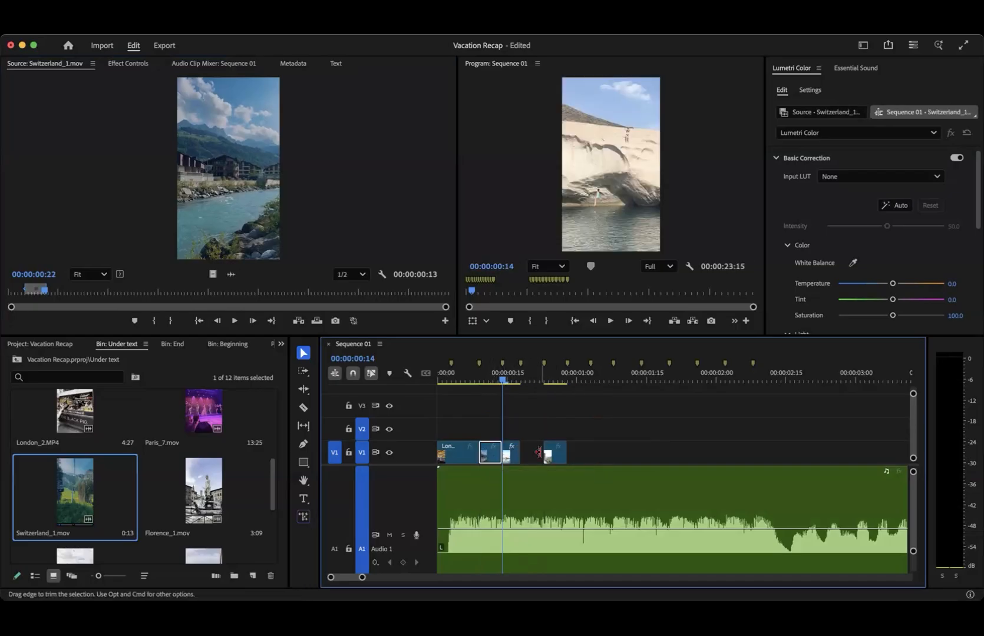
- Open Paris_1.MP4 from the Beginning bin and mark it from 00:00:04:09 to 00:00:04:29
{"action": "scroll", "coordinate": [147, 471], "scroll_direction": "up", "scroll_amount": 4}
{"action": "scroll", "coordinate": [147, 471], "scroll_direction": "down", "scroll_amount": 2}
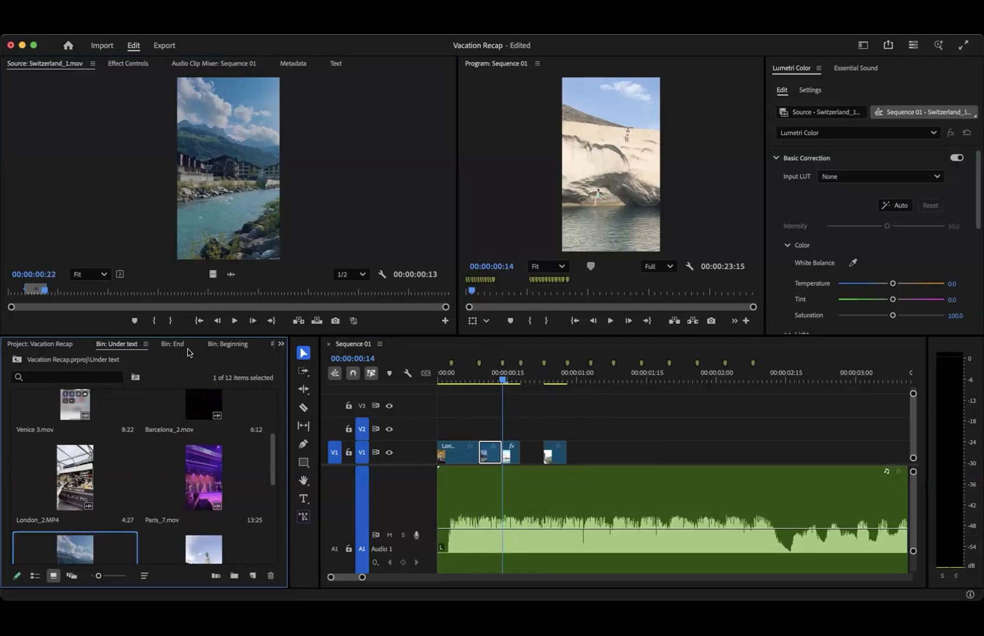
{"action": "left_click", "coordinate": [227, 344]}
{"action": "double_click", "coordinate": [53, 480]}
{"action": "key", "text": "space"}
{"action": "left_click", "coordinate": [113, 292]}
{"action": "key", "text": "i"}
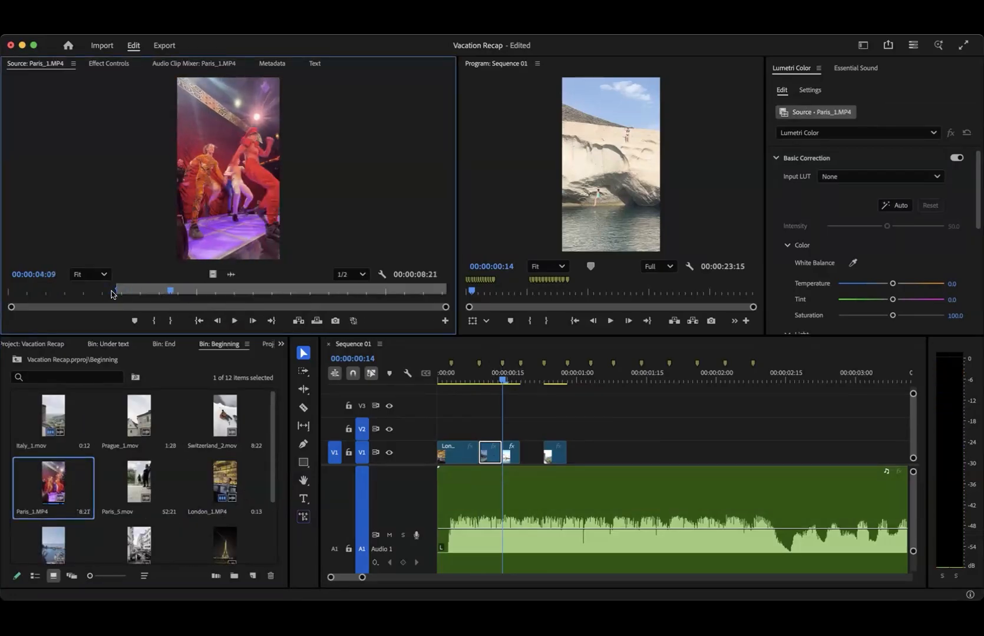
{"action": "key", "text": "i"}
{"action": "key", "text": "space"}
{"action": "key", "text": "o"}
- Place the Paris_1.MP4 range on V1 between Paros_3.mov and the fifth beat marker, and move Italy_1.mov to about 00:00:01:00
{"action": "left_click_drag", "start_coordinate": [213, 274], "coordinate": [523, 430]}
{"action": "left_click", "coordinate": [523, 381]}
{"action": "left_click_drag", "start_coordinate": [524, 383], "coordinate": [618, 381]}
{"action": "left_click_drag", "start_coordinate": [617, 429], "coordinate": [642, 427]}
{"action": "left_click_drag", "start_coordinate": [522, 431], "coordinate": [579, 458]}
{"action": "left_click", "coordinate": [512, 381]}
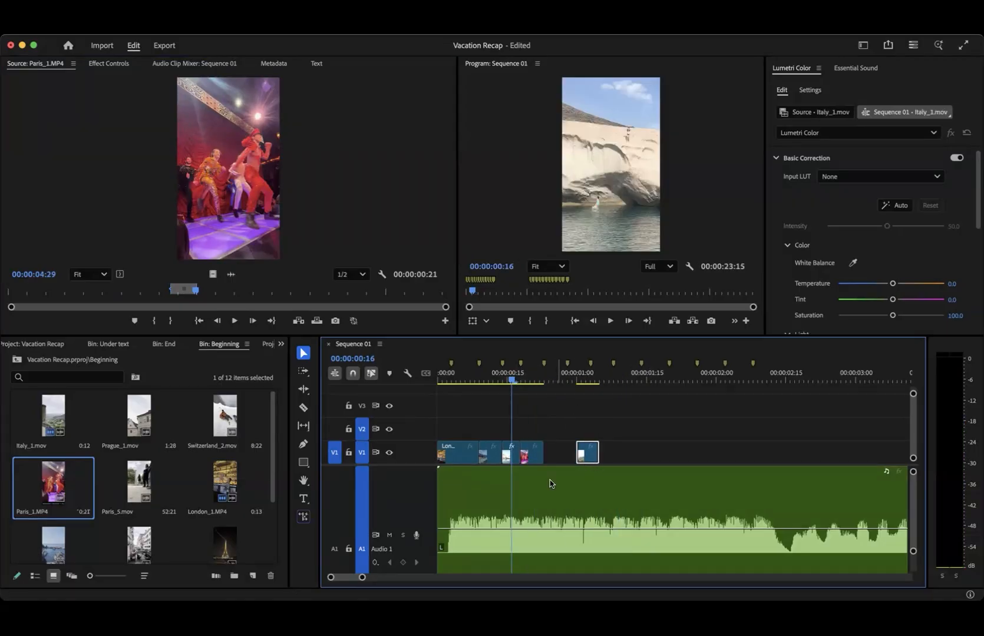
- Open Paris_4.mov from the Beginning bin and mark it from 00:00:01:22 to 00:00:02:03
{"action": "double_click", "coordinate": [217, 547]}
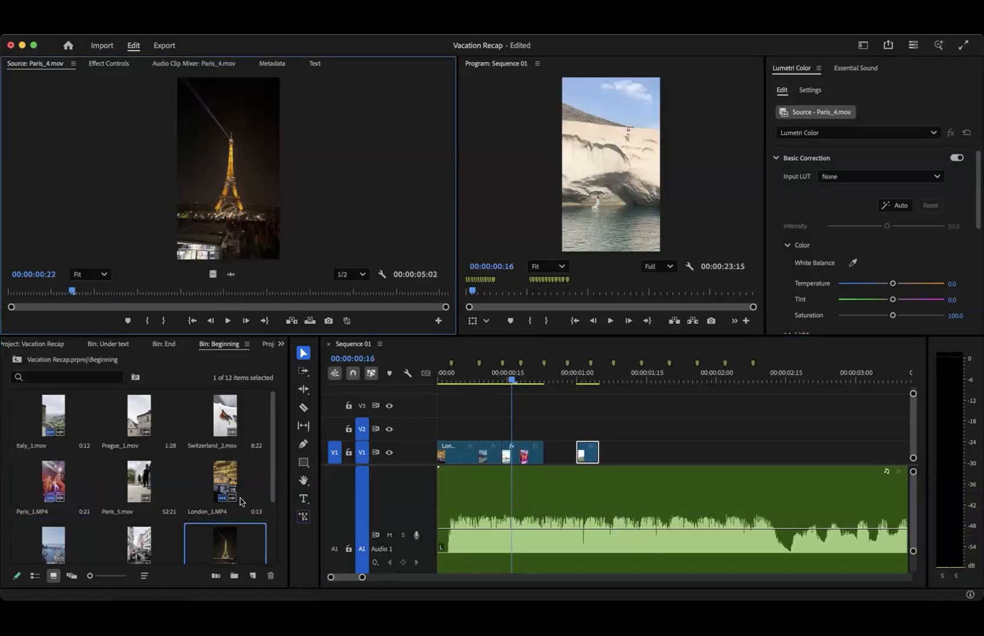
{"action": "left_click_drag", "start_coordinate": [177, 289], "coordinate": [159, 288]}
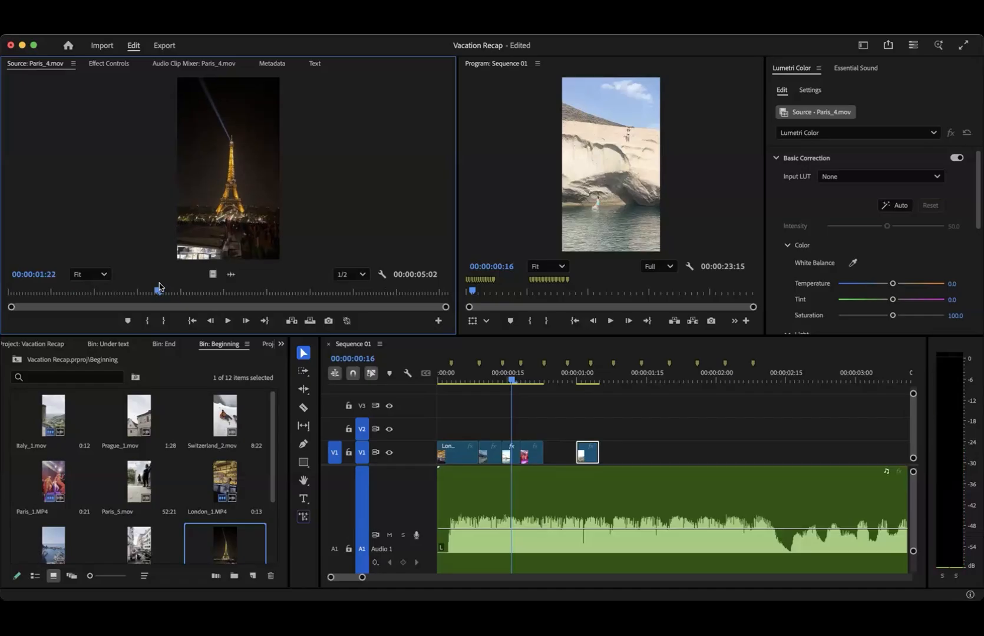
{"action": "key", "text": "i"}
{"action": "key", "text": "space"}
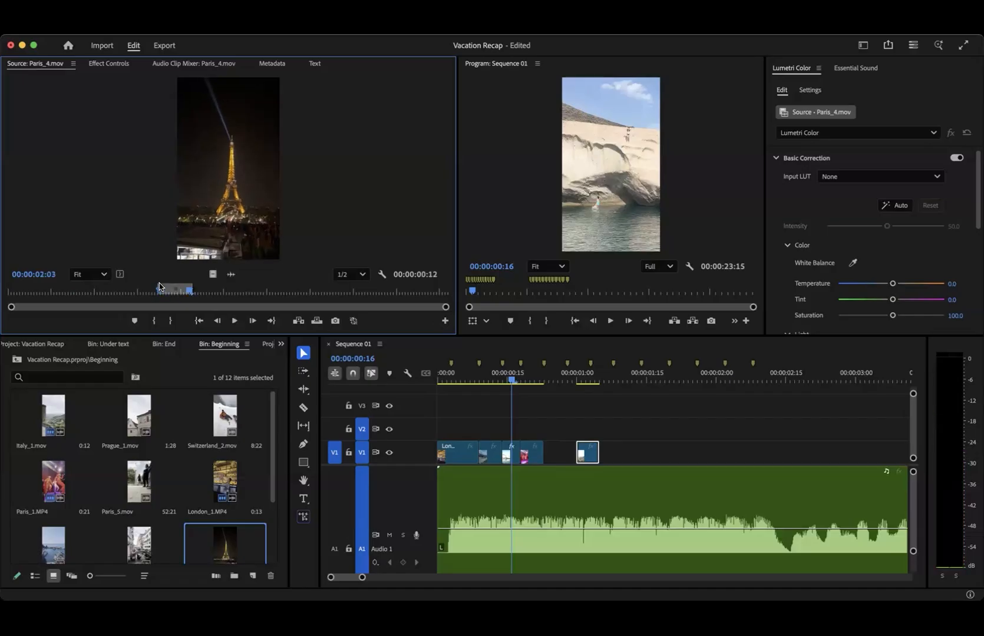
- Reduce the height of the Audio 1 track so that tracks A2 and A3 fit beneath it
{"action": "right_click", "coordinate": [454, 510]}
{"action": "left_click", "coordinate": [375, 518]}
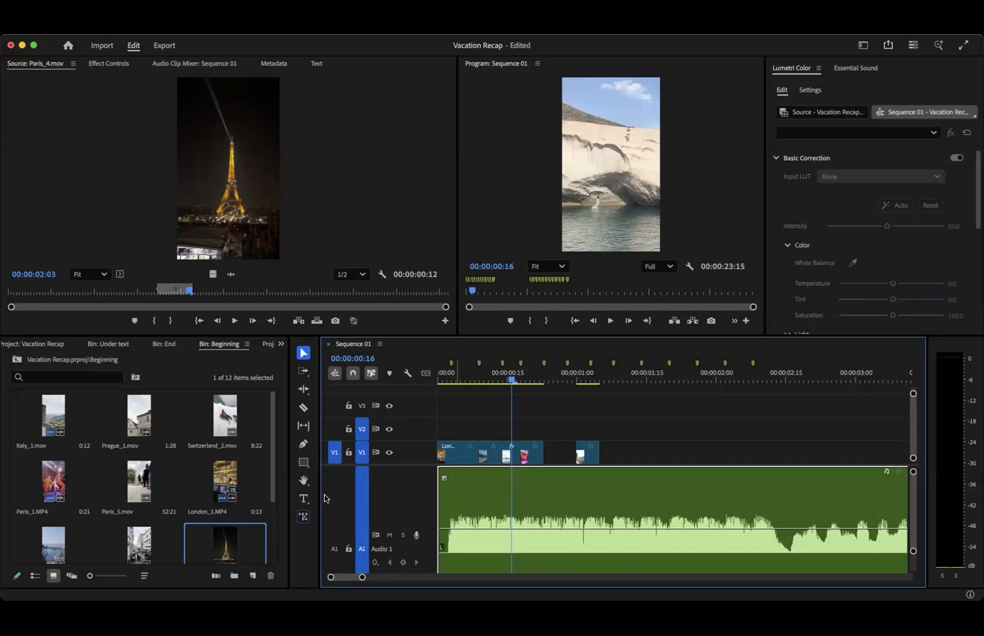
{"action": "scroll", "coordinate": [370, 483], "scroll_direction": "down", "scroll_amount": 1}
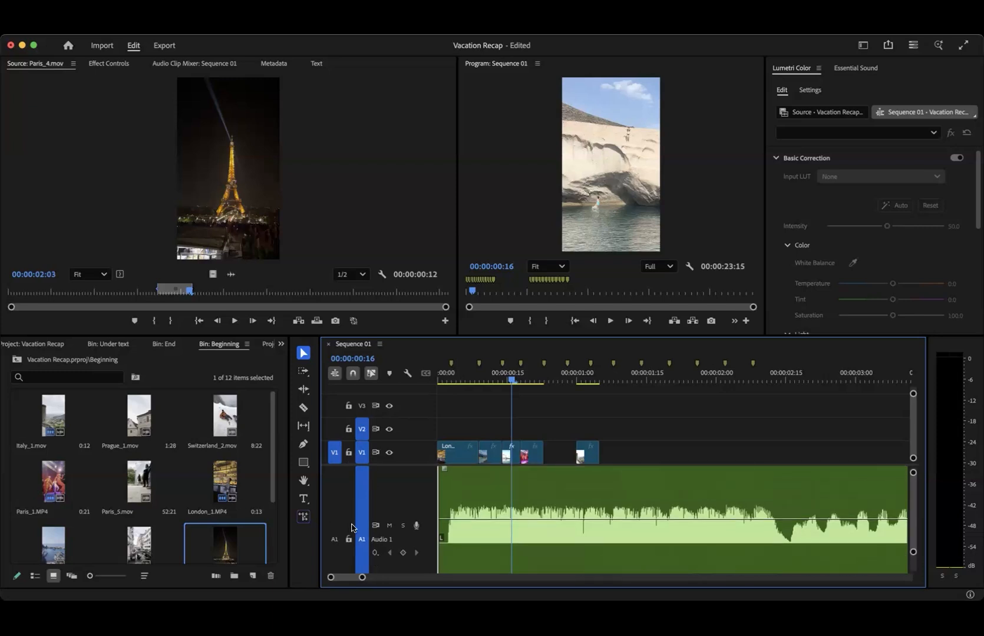
{"action": "scroll", "coordinate": [427, 548], "scroll_direction": "down", "scroll_amount": 3}
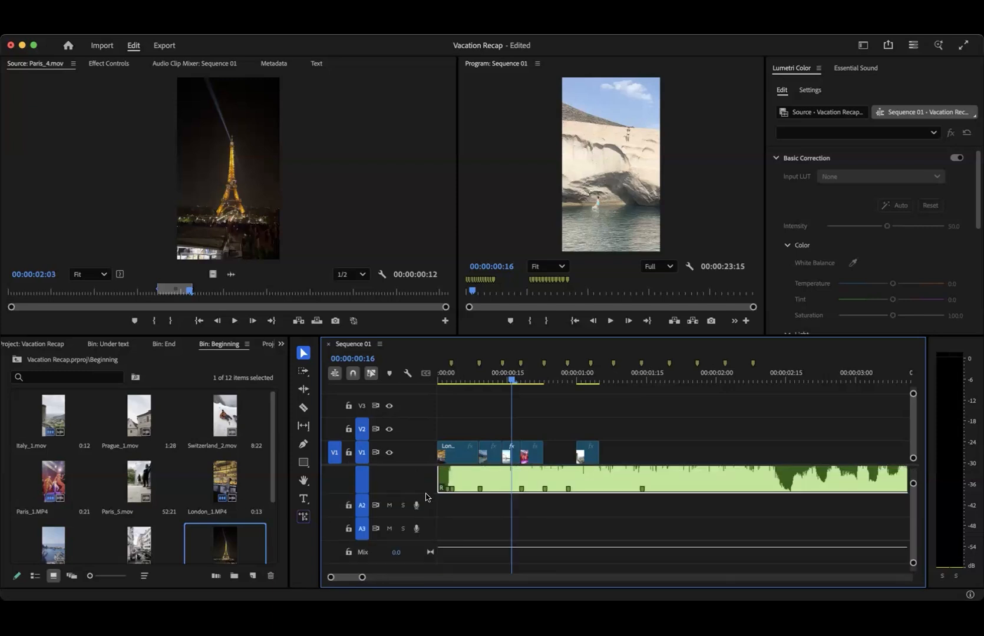
{"action": "left_click_drag", "start_coordinate": [420, 492], "coordinate": [401, 478]}
{"action": "scroll", "coordinate": [401, 478], "scroll_direction": "up", "scroll_amount": 3}
{"action": "left_click_drag", "start_coordinate": [402, 557], "coordinate": [402, 524]}
- Toggle the source audio patch on track A1 on, off and on again
{"action": "left_click", "coordinate": [338, 493]}
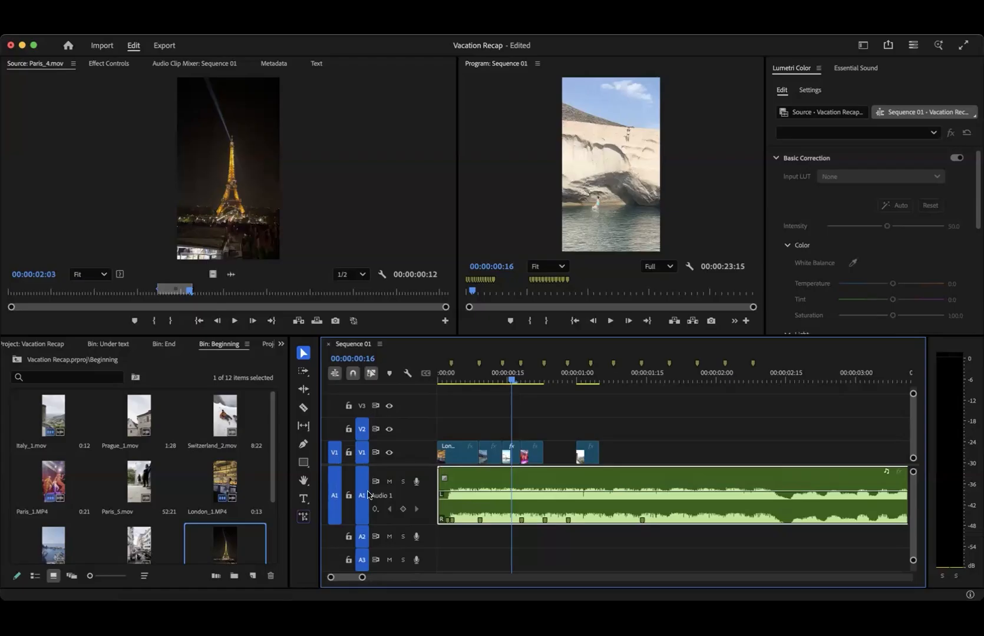
{"action": "left_click", "coordinate": [335, 499]}
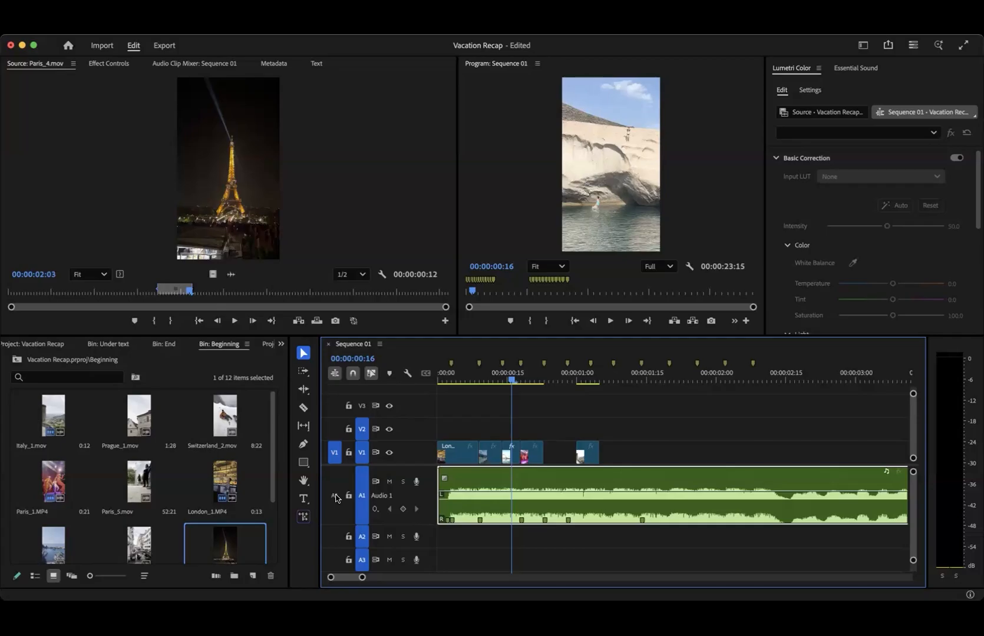
{"action": "scroll", "coordinate": [328, 530], "scroll_direction": "down", "scroll_amount": 1}
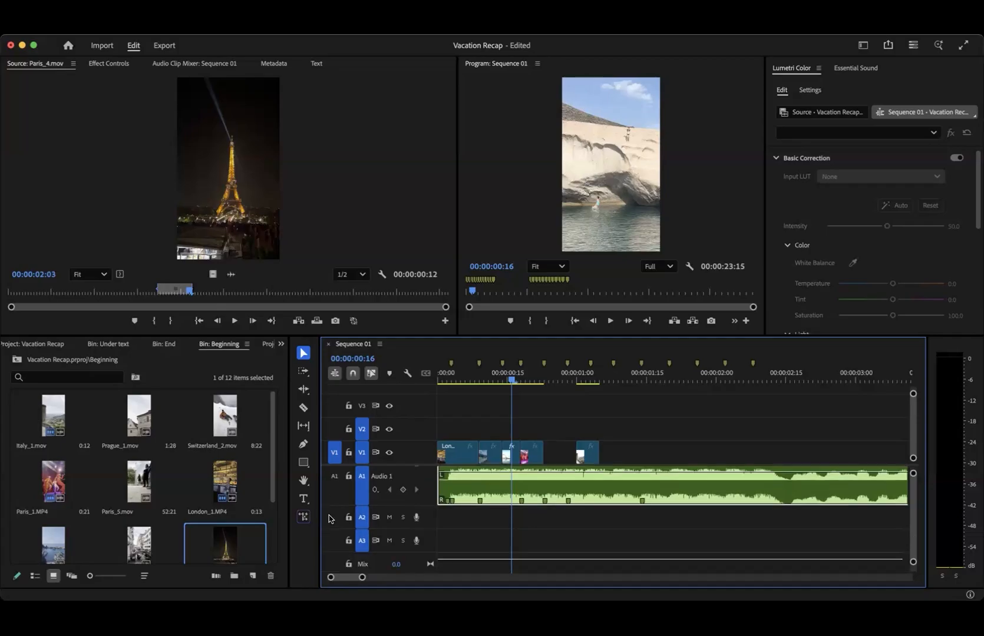
{"action": "left_click", "coordinate": [334, 489]}
{"action": "scroll", "coordinate": [333, 490], "scroll_direction": "up", "scroll_amount": 1}
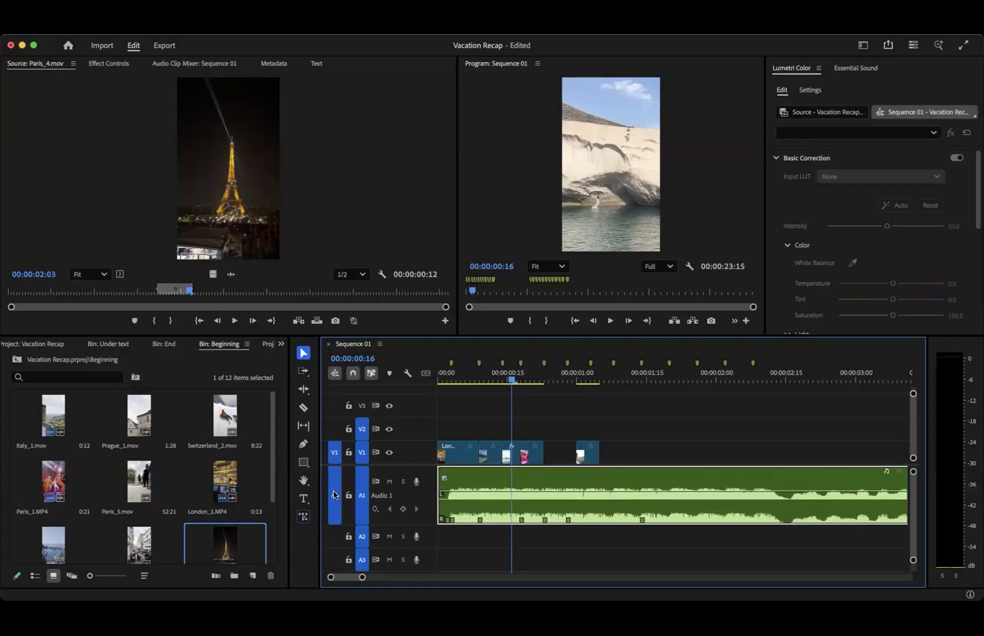
- Patch the source video to V2 and the source audio to A2, and place the Paris_4.mov range on those tracks
{"action": "left_click", "coordinate": [335, 535]}
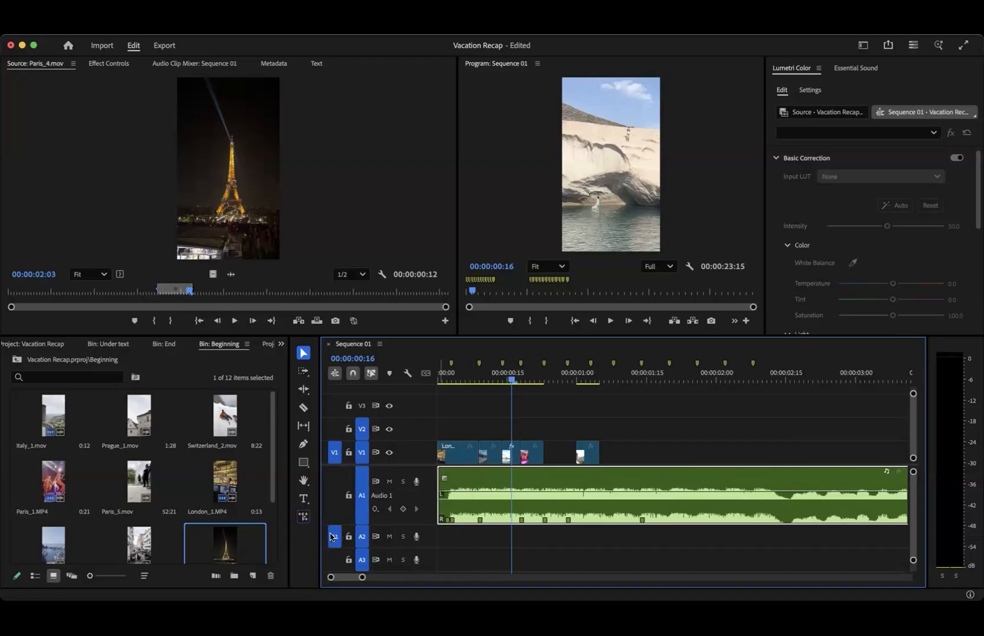
{"action": "left_click", "coordinate": [334, 434]}
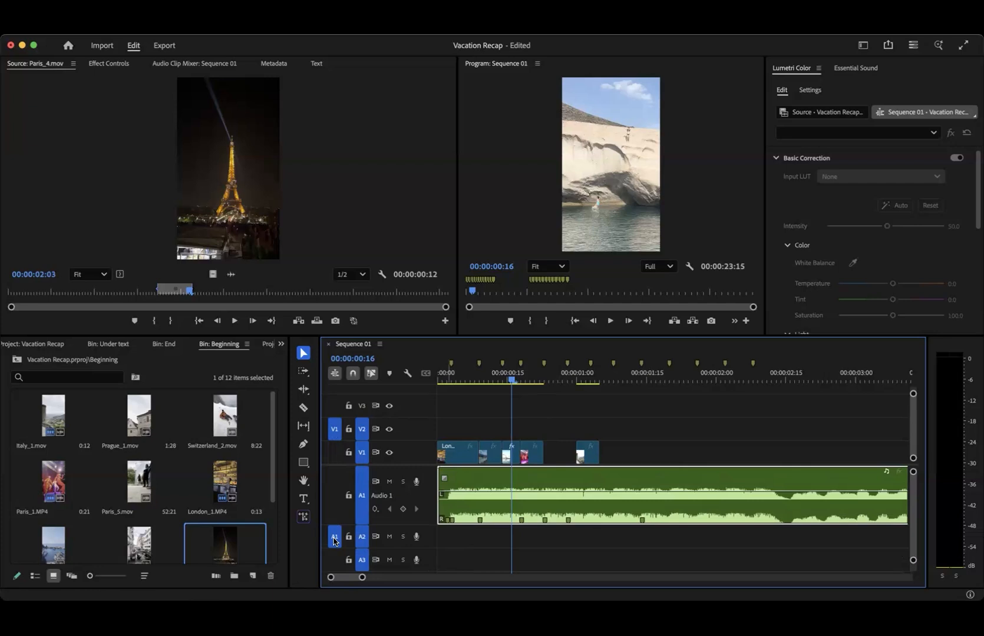
{"action": "scroll", "coordinate": [333, 540], "scroll_direction": "down", "scroll_amount": 2}
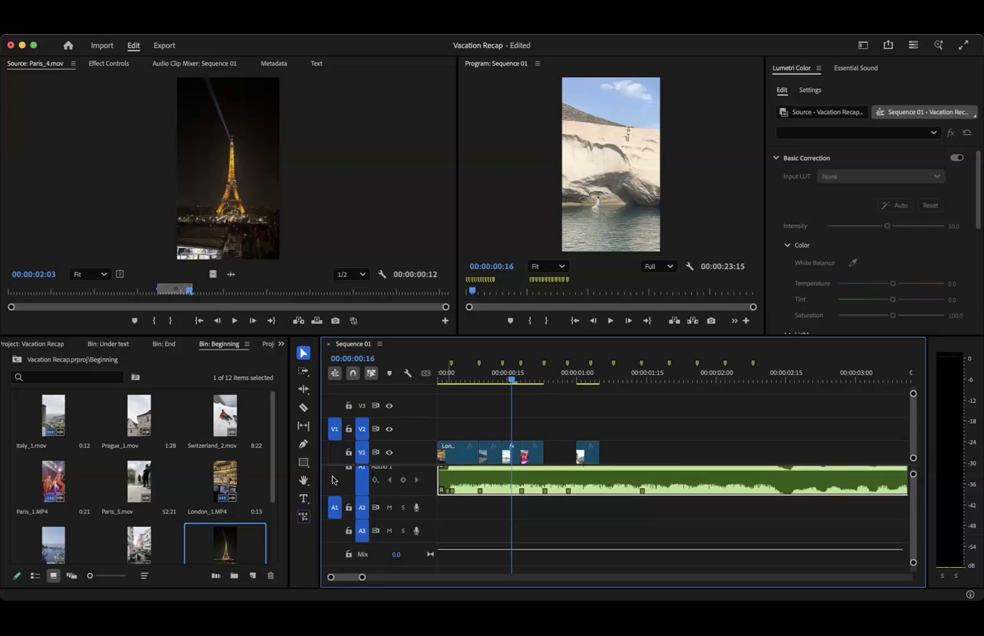
{"action": "left_click_drag", "start_coordinate": [225, 162], "coordinate": [487, 428]}
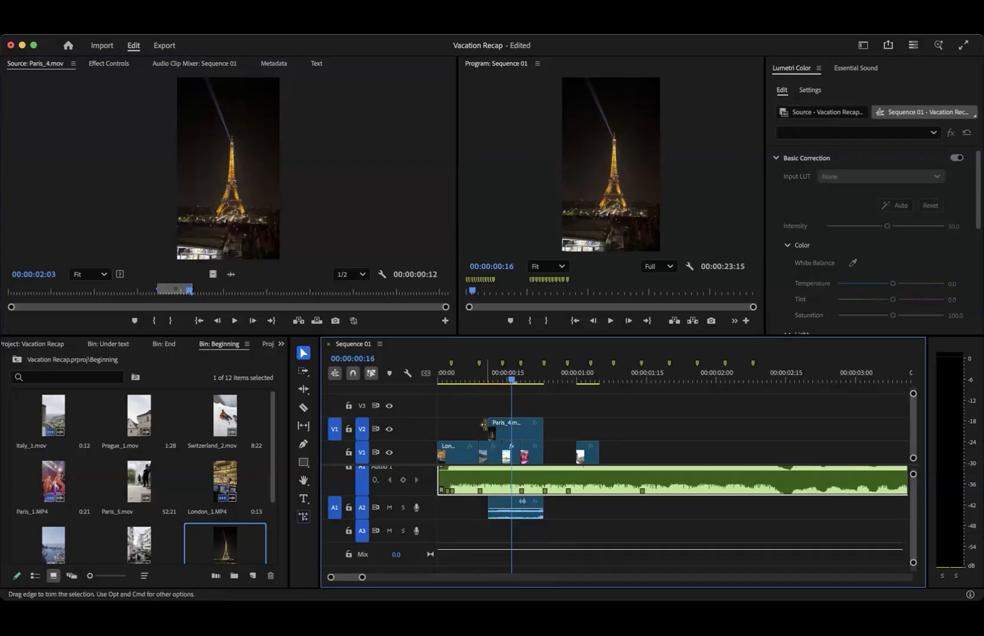
- Undo the Paris_4.mov placement, patch the source video back to V1 and disable the source audio patch on A1
{"action": "key", "text": "super+z"}
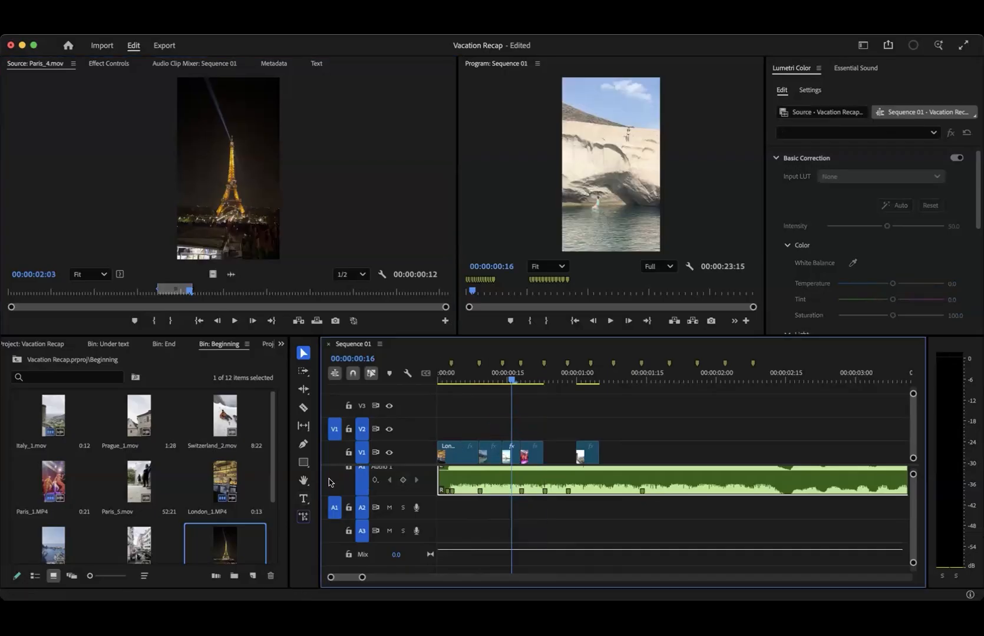
{"action": "left_click", "coordinate": [331, 474]}
{"action": "left_click", "coordinate": [335, 458]}
{"action": "left_click", "coordinate": [334, 487]}
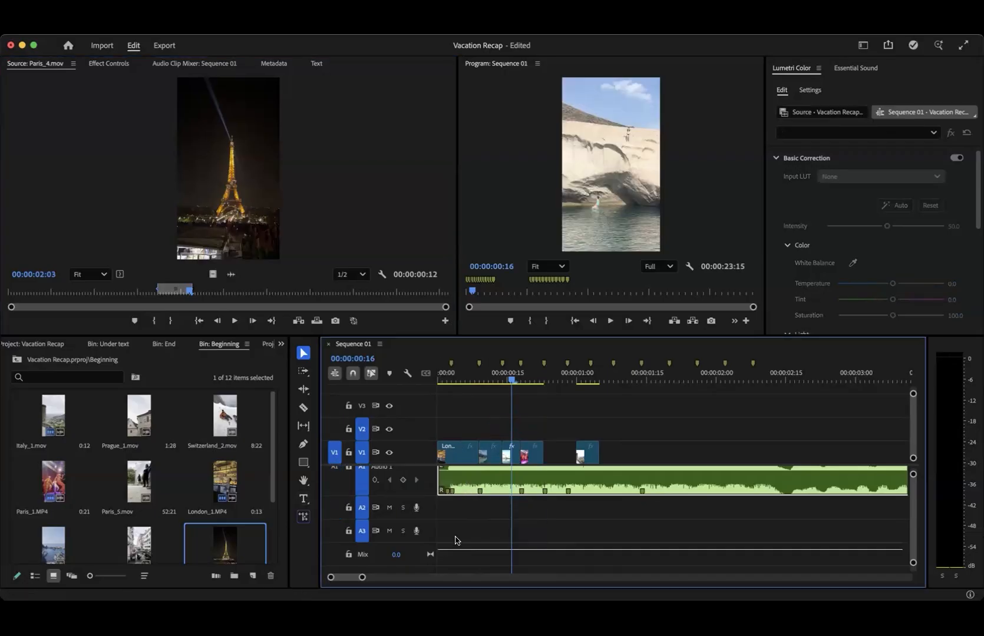
{"action": "scroll", "coordinate": [455, 537], "scroll_direction": "up", "scroll_amount": 3}
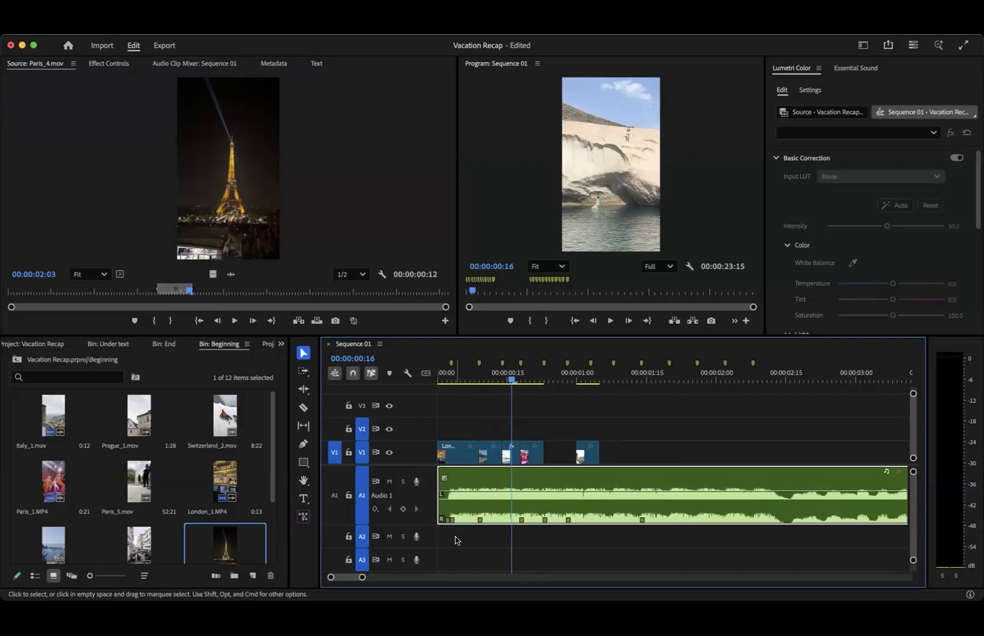
- Move the separate Italy_1.mov clip on V1 against the preceding clip and extend its end to about 00:00:01:12
{"action": "left_click_drag", "start_coordinate": [587, 461], "coordinate": [564, 458]}
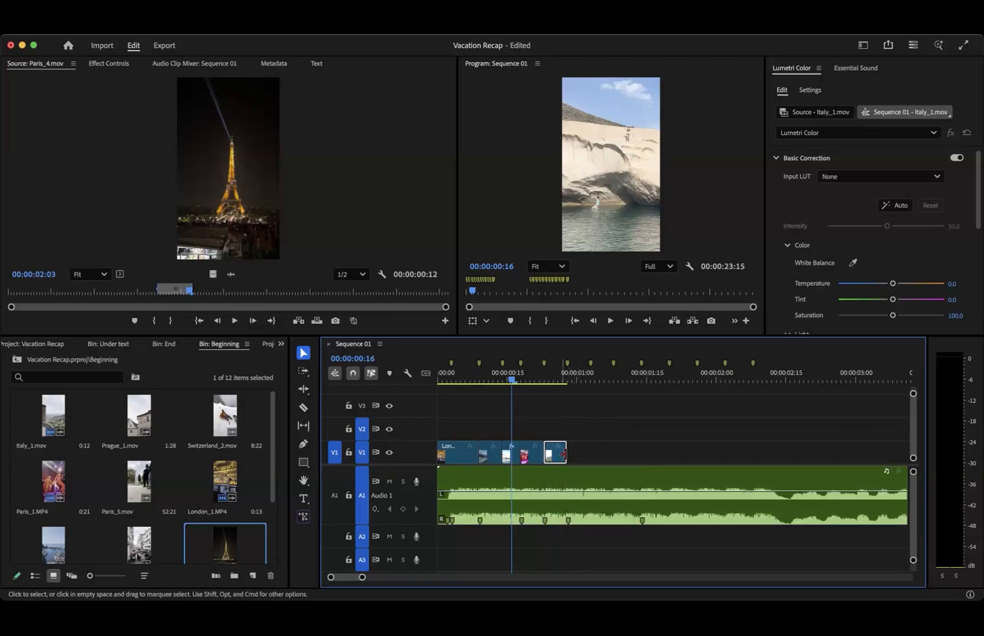
{"action": "left_click_drag", "start_coordinate": [560, 455], "coordinate": [608, 418]}
{"action": "left_click_drag", "start_coordinate": [560, 380], "coordinate": [596, 380]}
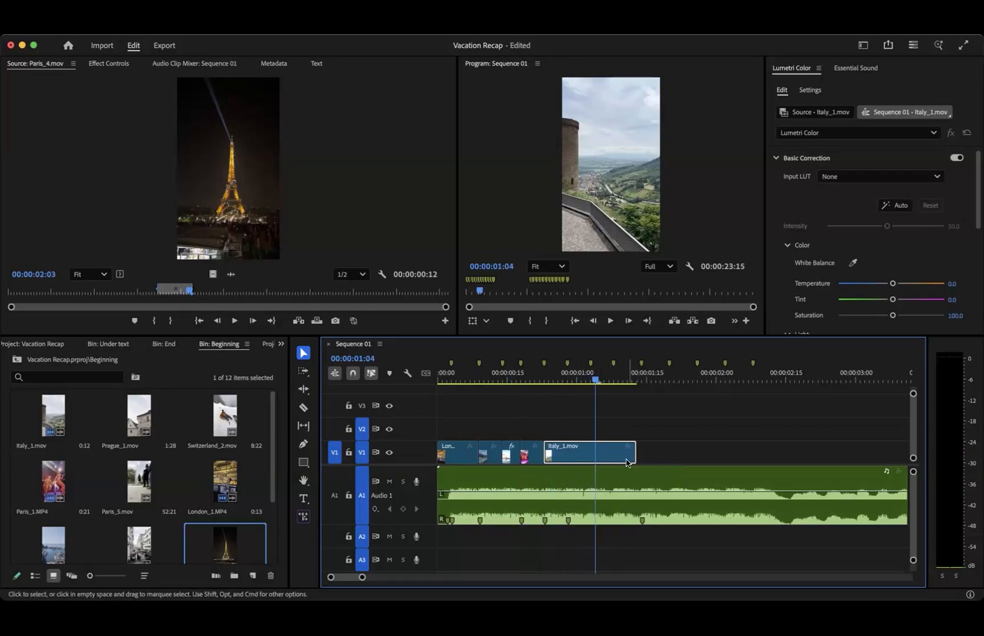
- Split the Italy_1.mov clip at the 00:00:01:03 beat marker with the Razor tool
{"action": "left_click", "coordinate": [591, 380]}
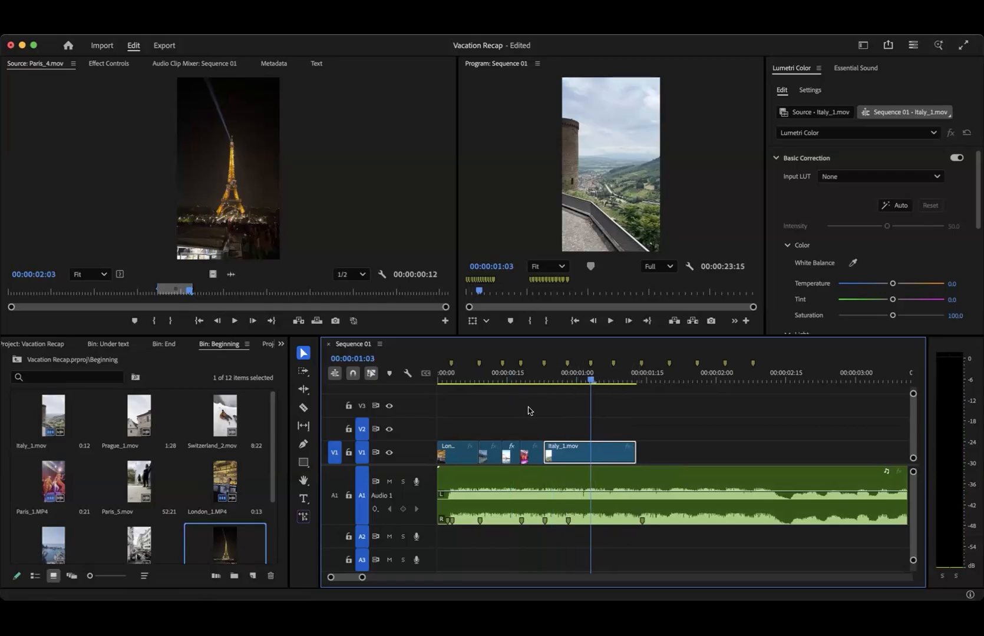
{"action": "left_click", "coordinate": [304, 408]}
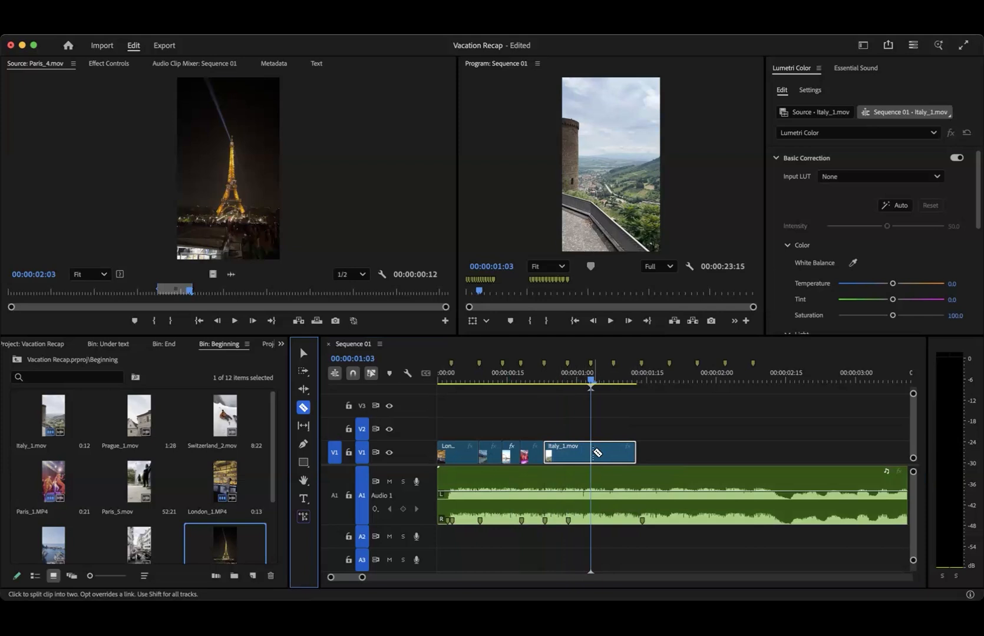
{"action": "left_click", "coordinate": [592, 453]}
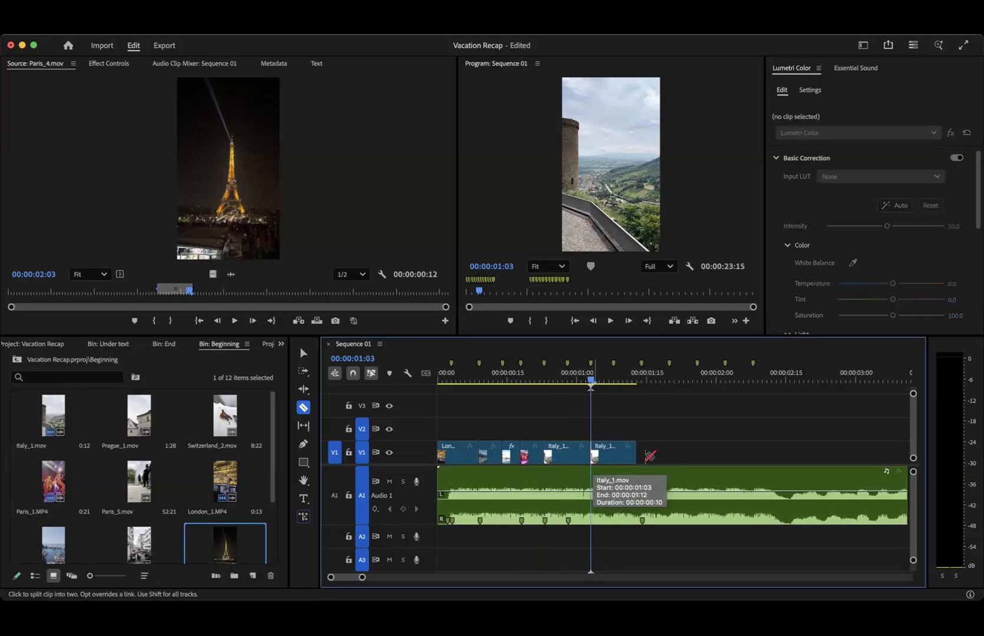
{"action": "left_click", "coordinate": [304, 353]}
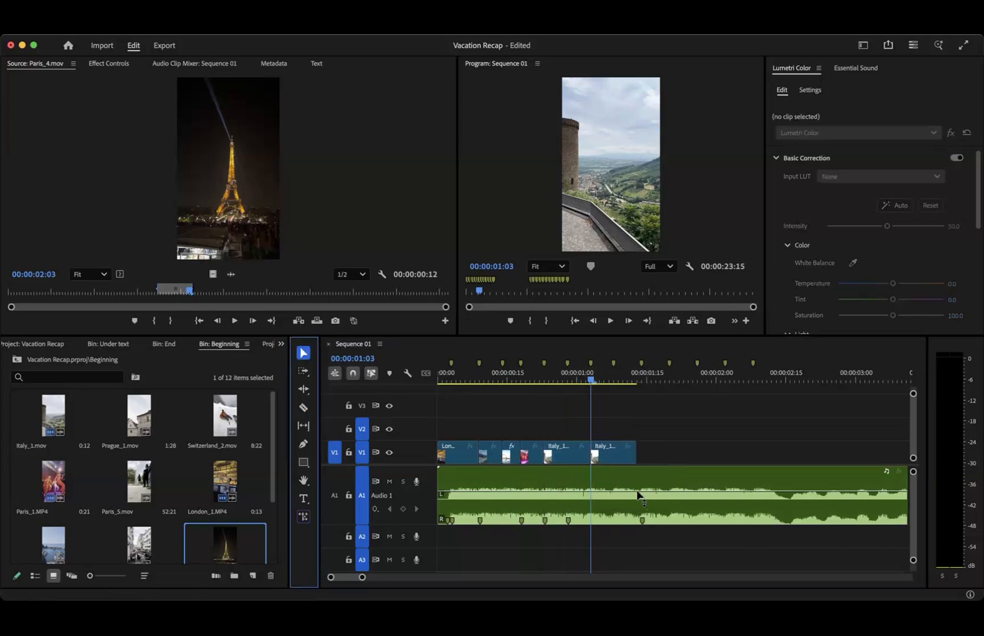
- Shorten the second Italy_1.mov piece with the Rate Stretch tool so that it ends at the next beat marker
{"action": "left_click", "coordinate": [304, 390]}
{"action": "left_click", "coordinate": [306, 393]}
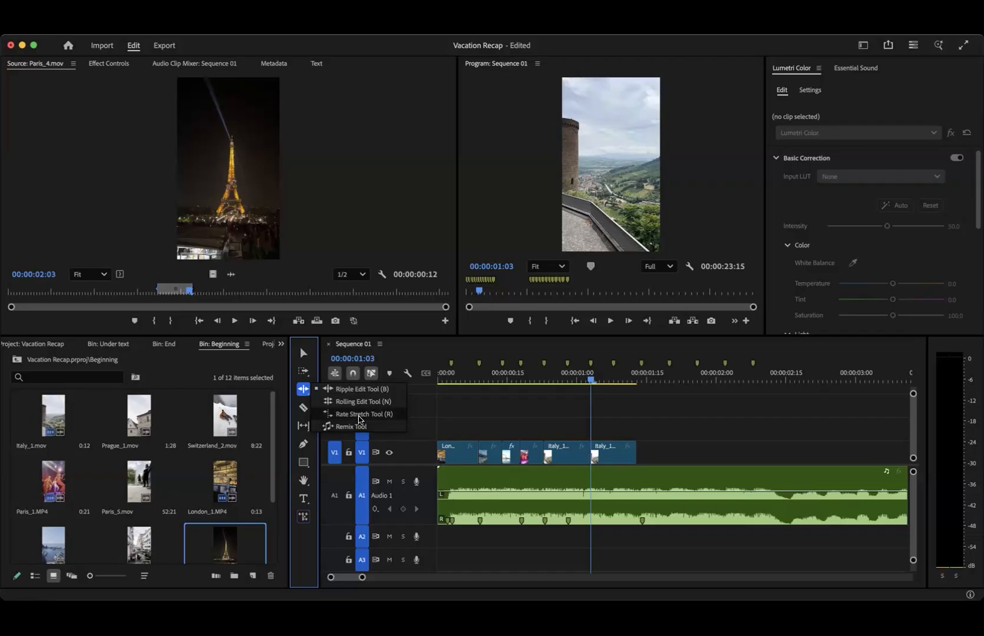
{"action": "left_click", "coordinate": [359, 414]}
{"action": "mouse_move", "coordinate": [634, 453]}
{"action": "left_mouse_down"}
{"action": "mouse_move", "coordinate": [744, 451]}
{"action": "mouse_move", "coordinate": [598, 455]}
{"action": "mouse_move", "coordinate": [654, 457]}
{"action": "mouse_move", "coordinate": [616, 455]}
{"action": "left_mouse_up"}
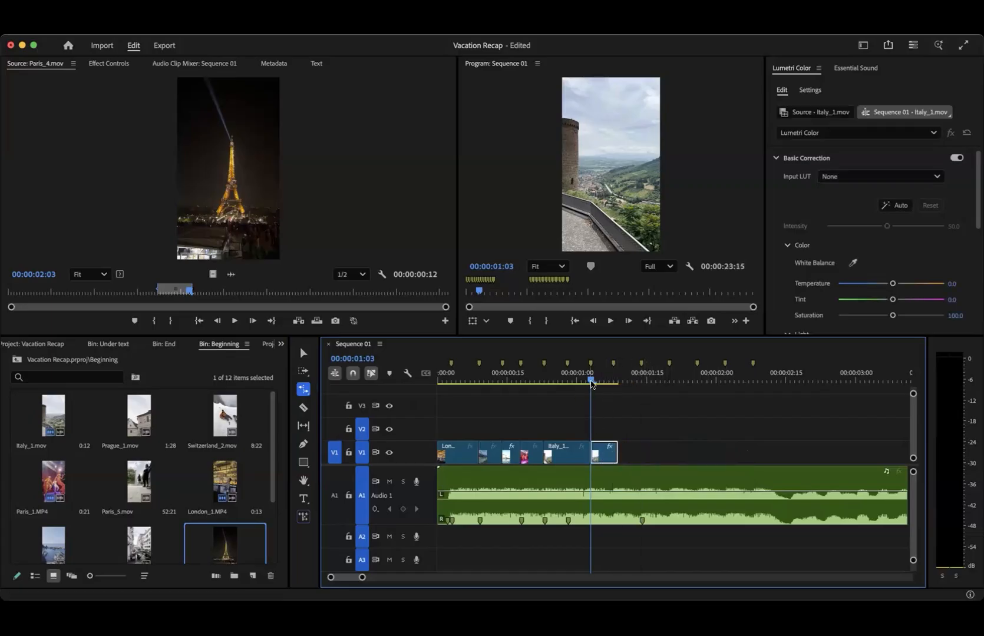
- Delete both Italy_1.mov pieces from V1
{"action": "left_click_drag", "start_coordinate": [593, 383], "coordinate": [586, 381]}
{"action": "left_click", "coordinate": [304, 353]}
{"action": "left_click_drag", "start_coordinate": [574, 433], "coordinate": [612, 456]}
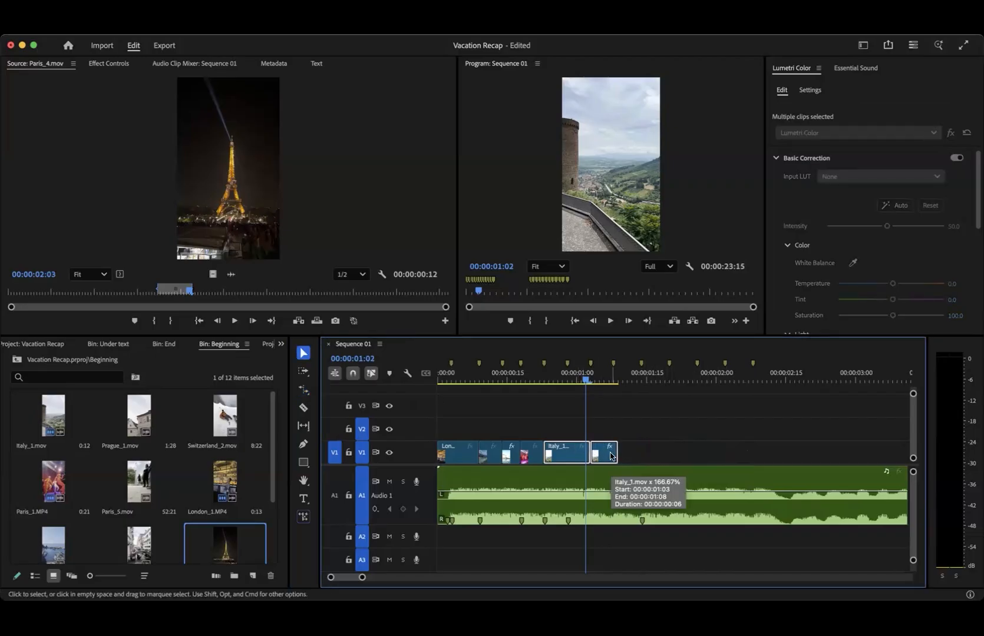
{"action": "key", "text": "Delete"}
- Add a new horizontal text layer to the sequence at 00:00:05:09, just before the second group of markers
{"action": "key", "text": "minus"}
{"action": "key", "text": "minus"}
{"action": "key", "text": "minus"}
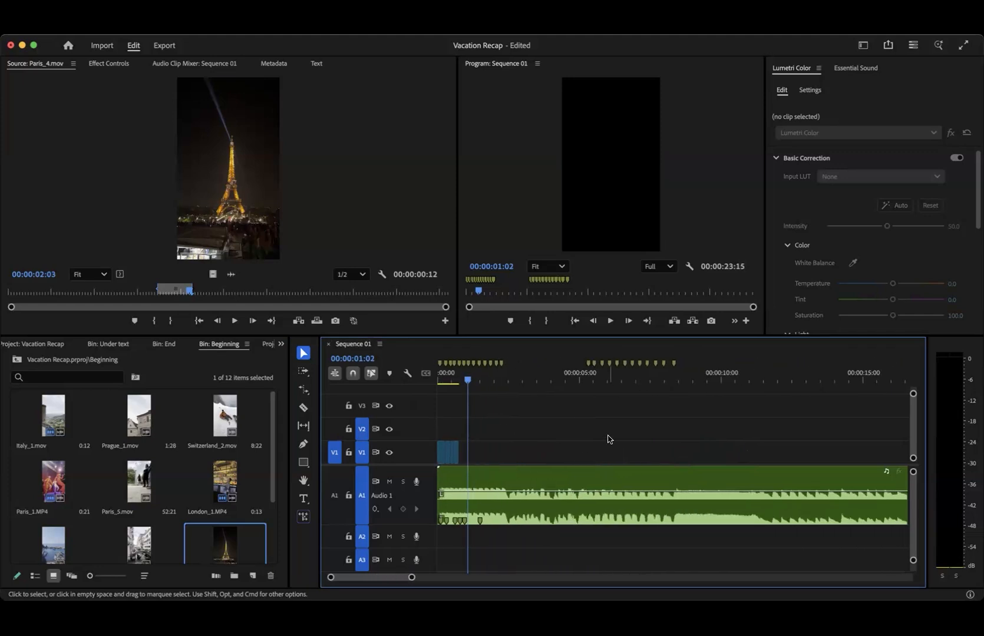
{"action": "key", "text": "minus"}
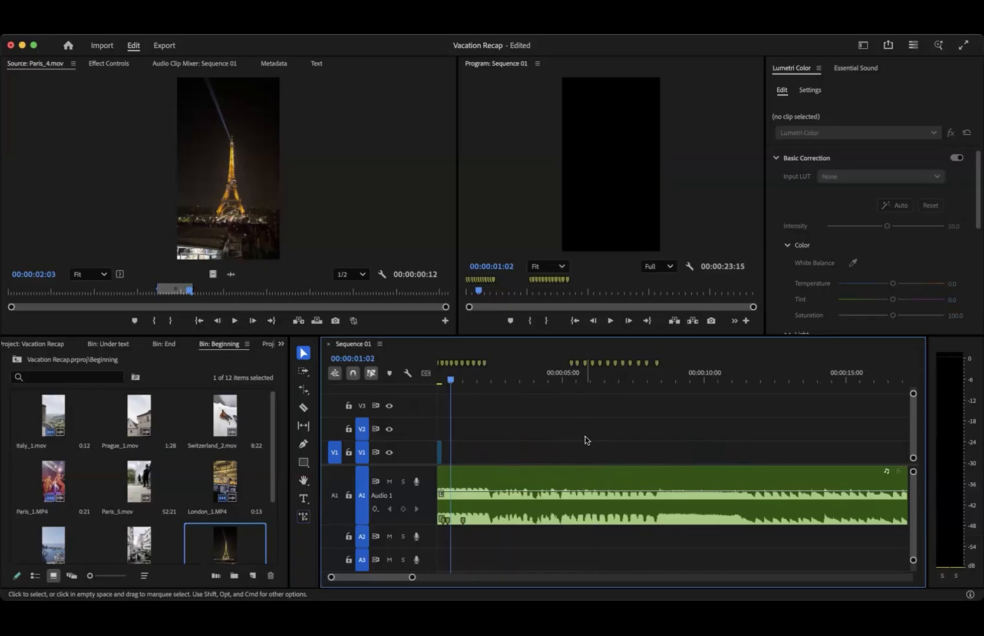
{"action": "scroll", "coordinate": [585, 437], "scroll_direction": "right", "scroll_amount": 5}
{"action": "scroll", "coordinate": [585, 437], "scroll_direction": "left", "scroll_amount": 6}
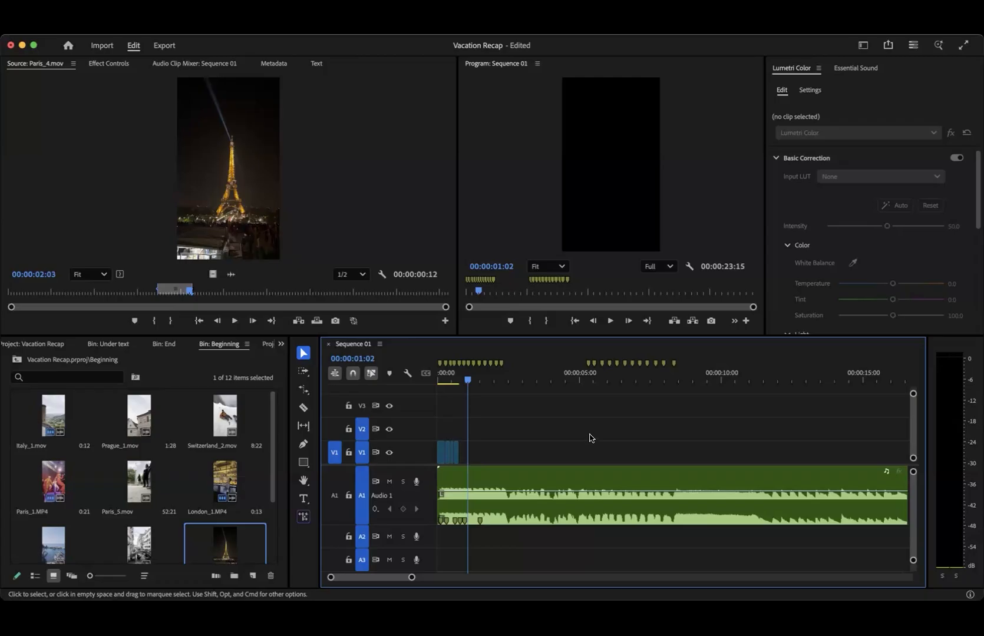
{"action": "left_click", "coordinate": [589, 382]}
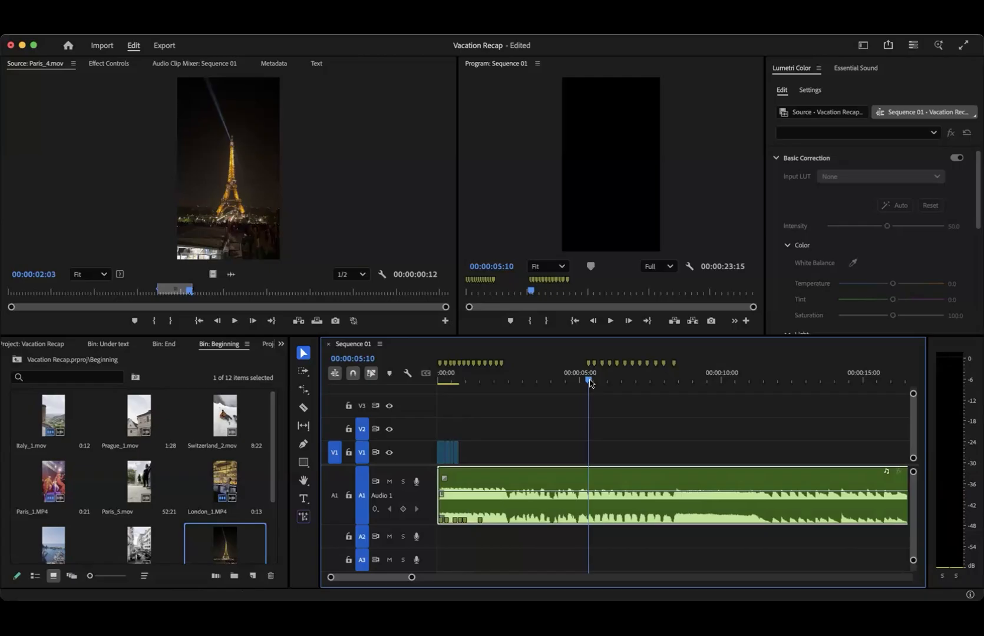
{"action": "left_click_drag", "start_coordinate": [588, 380], "coordinate": [587, 380]}
{"action": "left_click", "coordinate": [272, 27]}
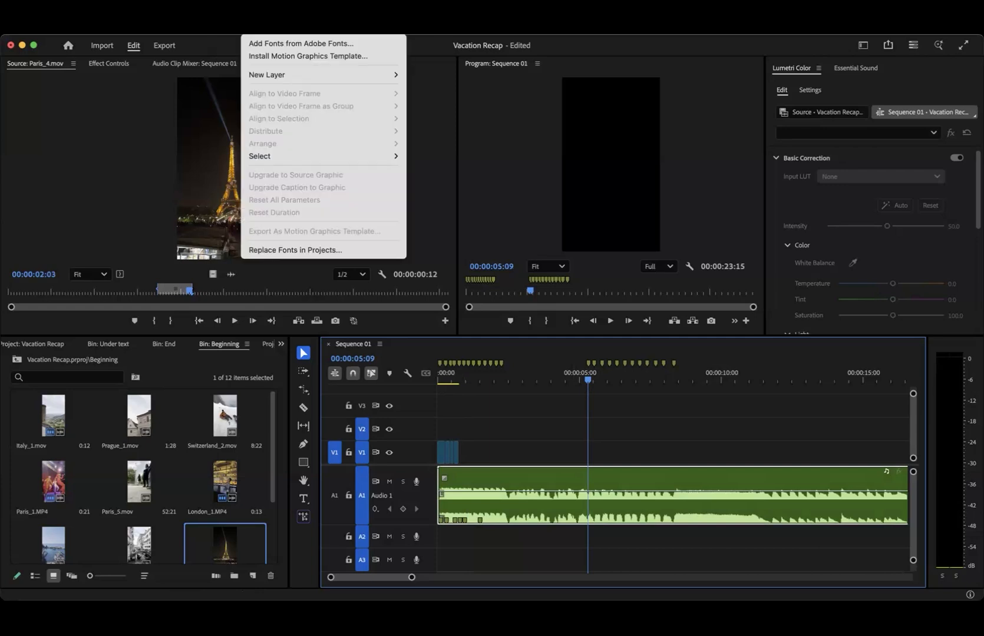
{"action": "mouse_move", "coordinate": [287, 76]}
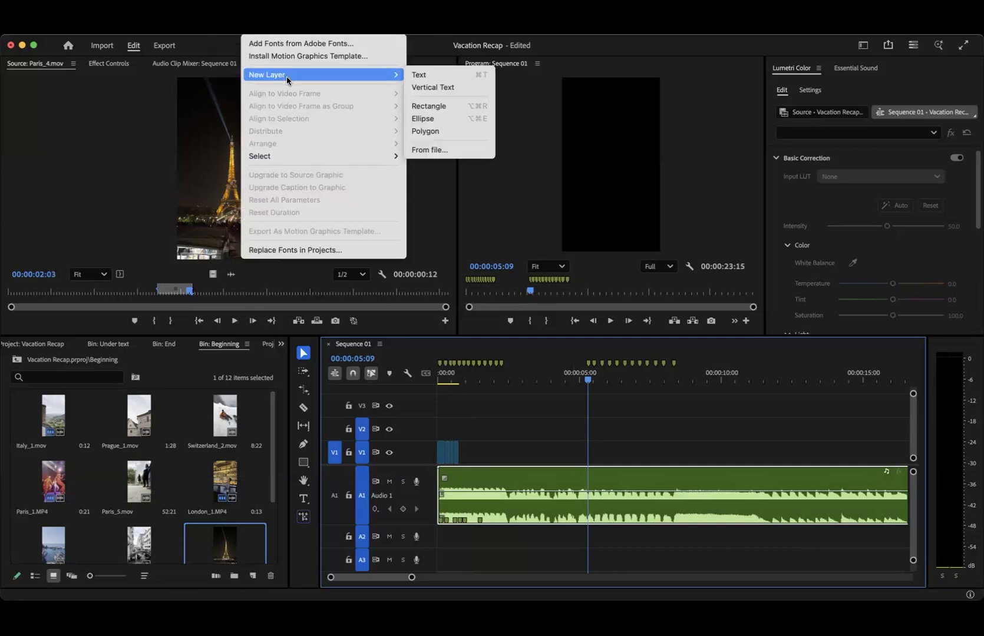
{"action": "left_click", "coordinate": [441, 78]}
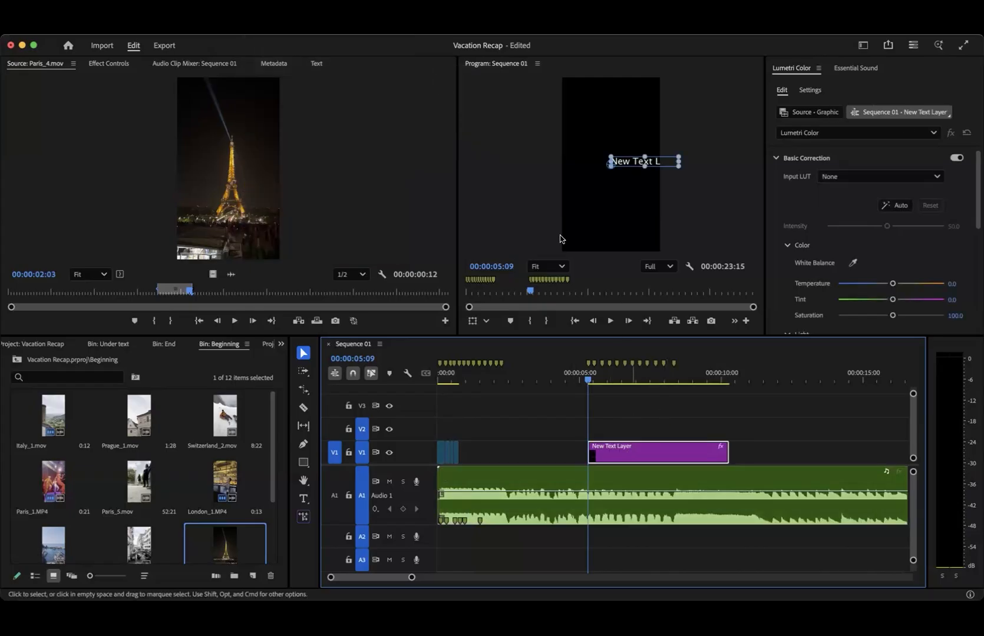
{"action": "left_click", "coordinate": [784, 170]}
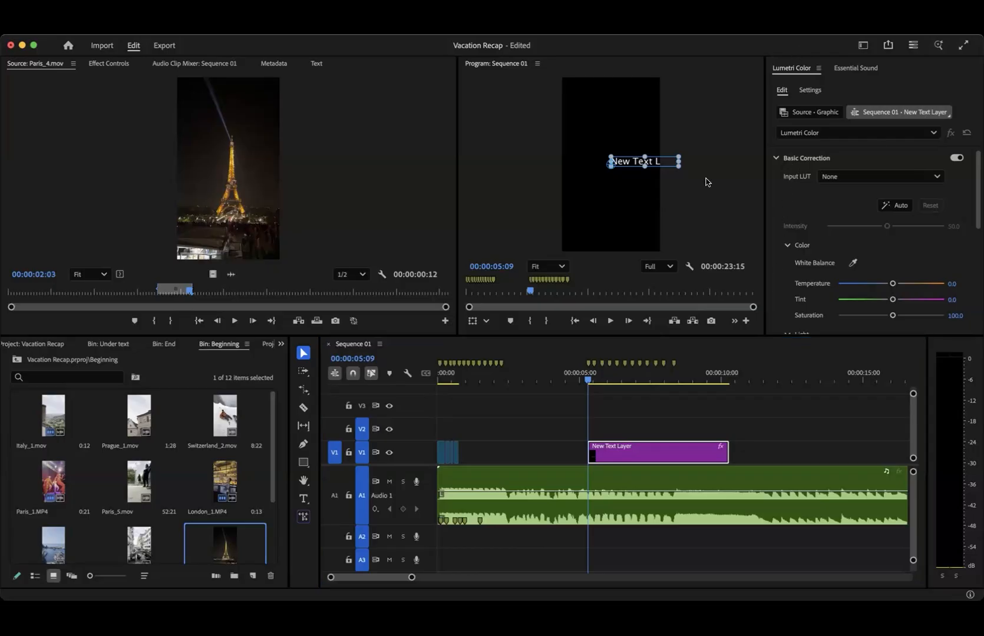
- Replace the placeholder wording of the new text layer with "Welcome to"
{"action": "left_click", "coordinate": [645, 162]}
{"action": "double_click", "coordinate": [652, 161]}
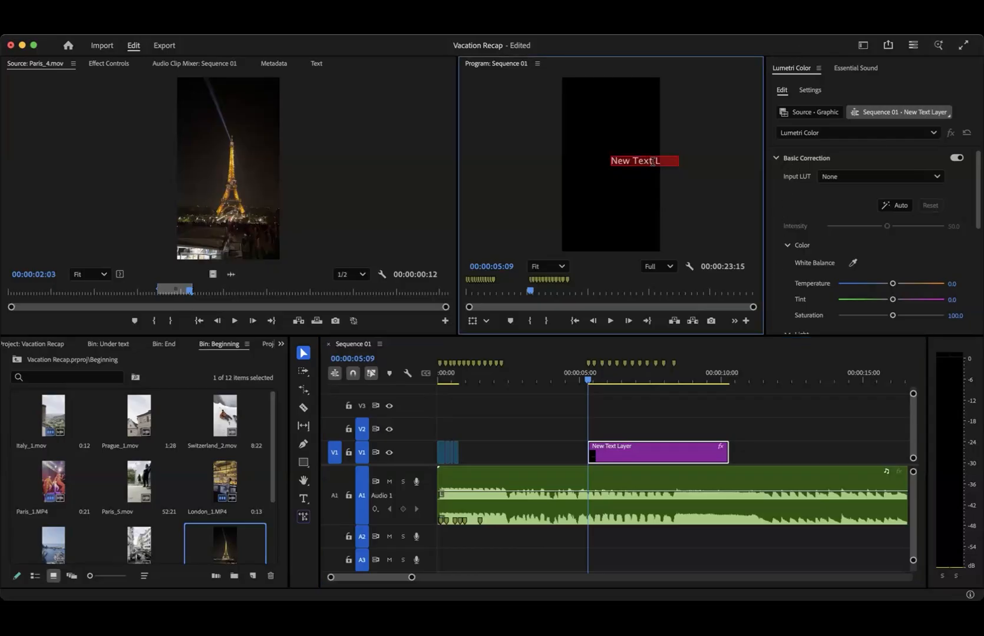
{"action": "type", "text": "Welc"}
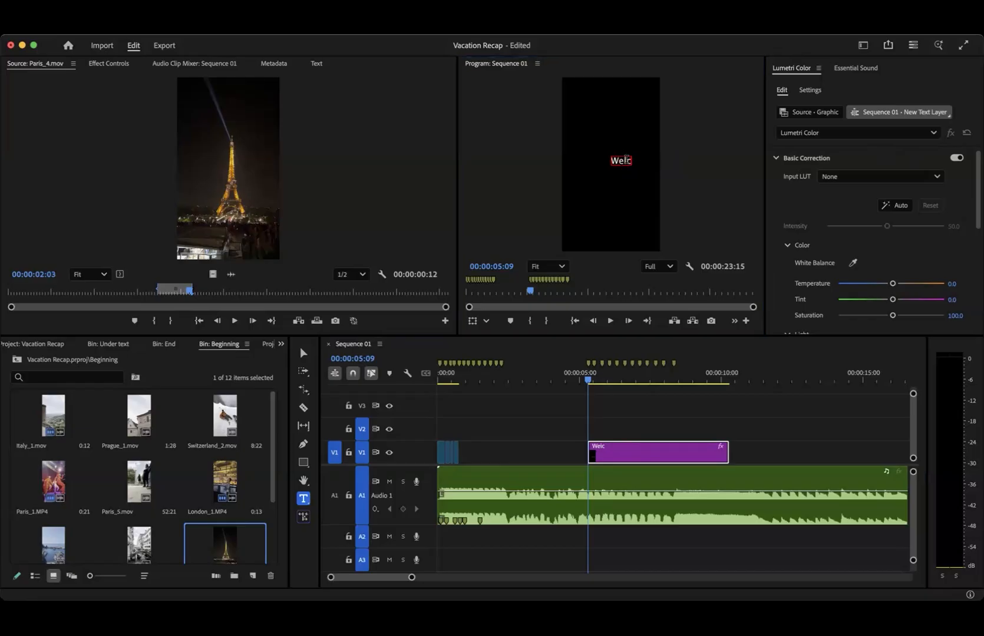
{"action": "left_click", "coordinate": [626, 159]}
{"action": "type", "text": "come to"}
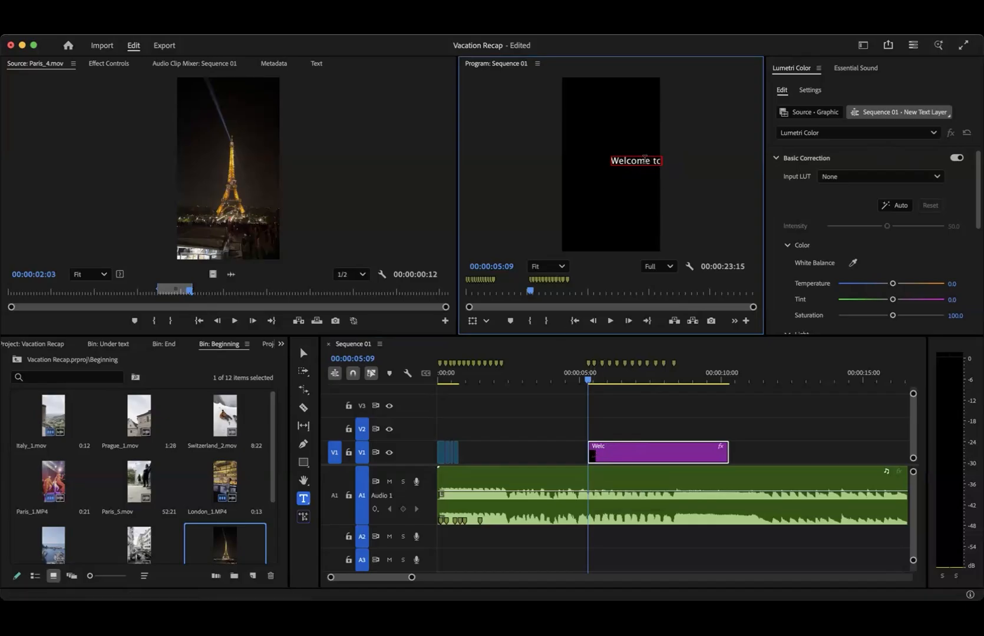
{"action": "double_click", "coordinate": [648, 160]}
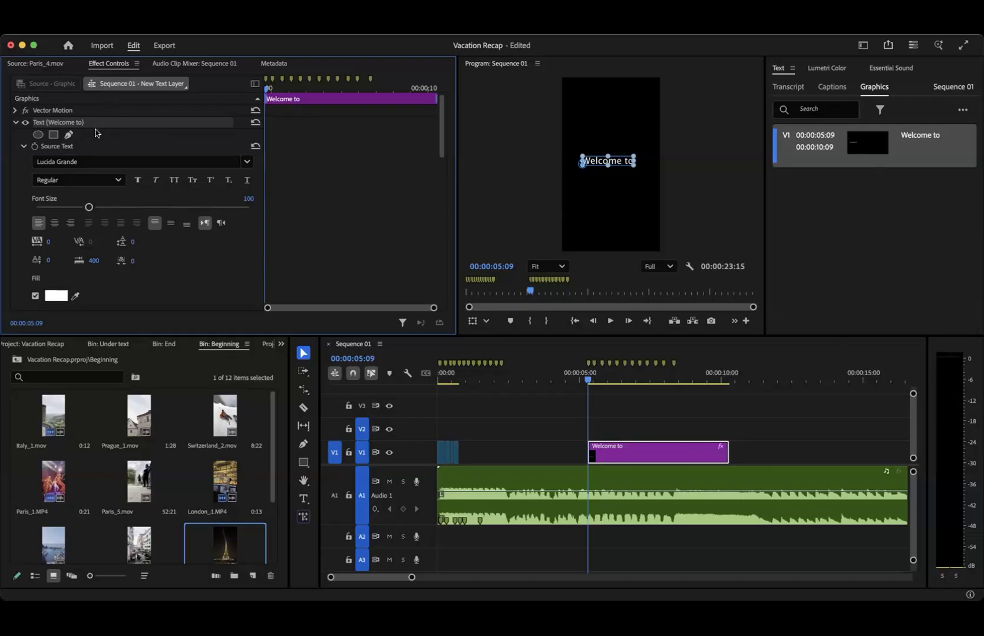
- Set the font of the "Welcome to" text to Times New Roman
{"action": "left_click", "coordinate": [243, 164]}
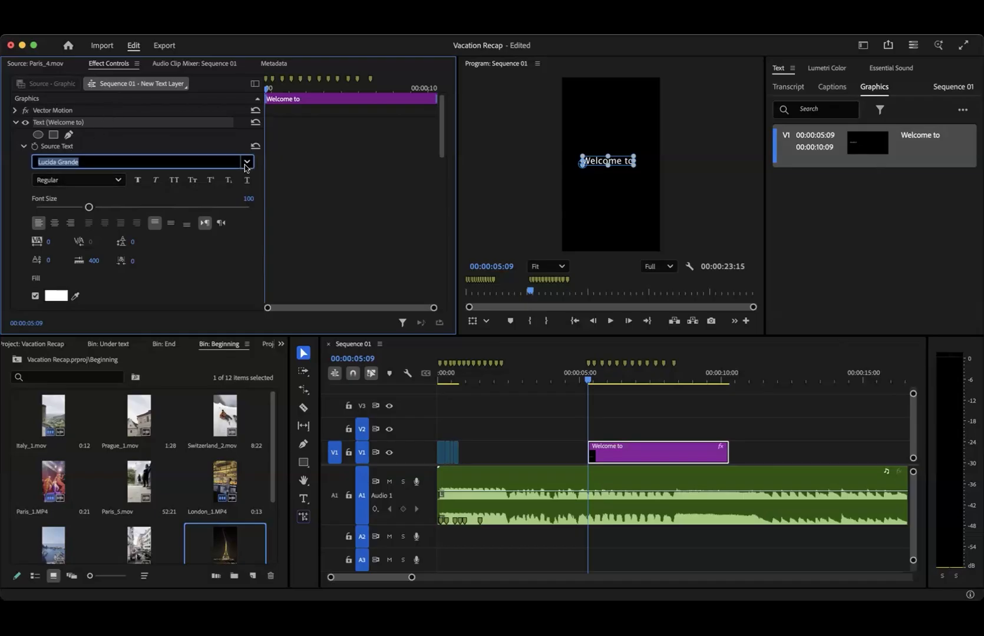
{"action": "scroll", "coordinate": [154, 325], "scroll_direction": "down", "scroll_amount": 15}
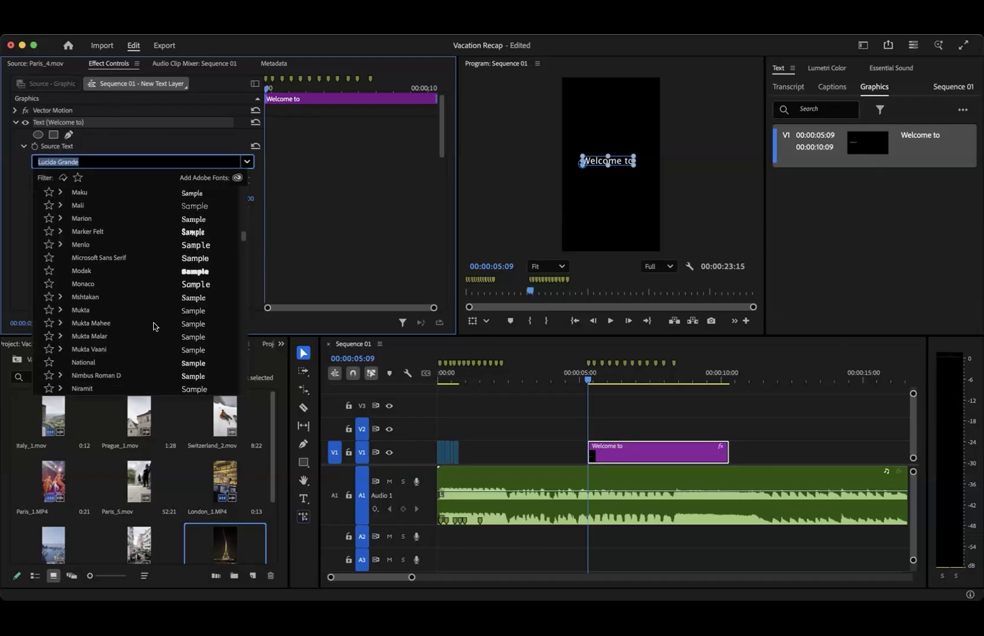
{"action": "scroll", "coordinate": [154, 325], "scroll_direction": "down", "scroll_amount": 20}
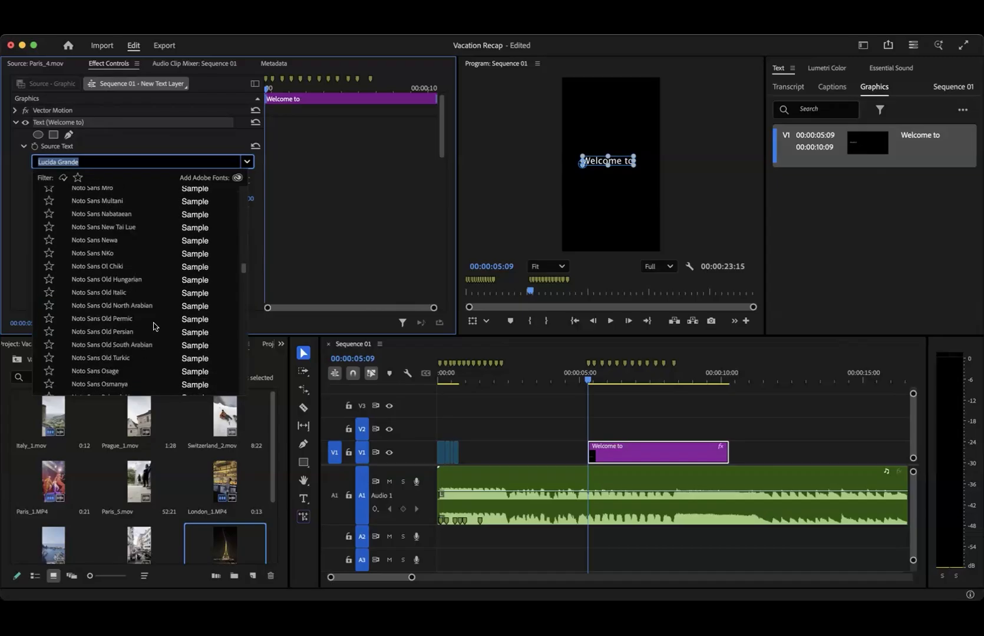
{"action": "scroll", "coordinate": [154, 325], "scroll_direction": "down", "scroll_amount": 20}
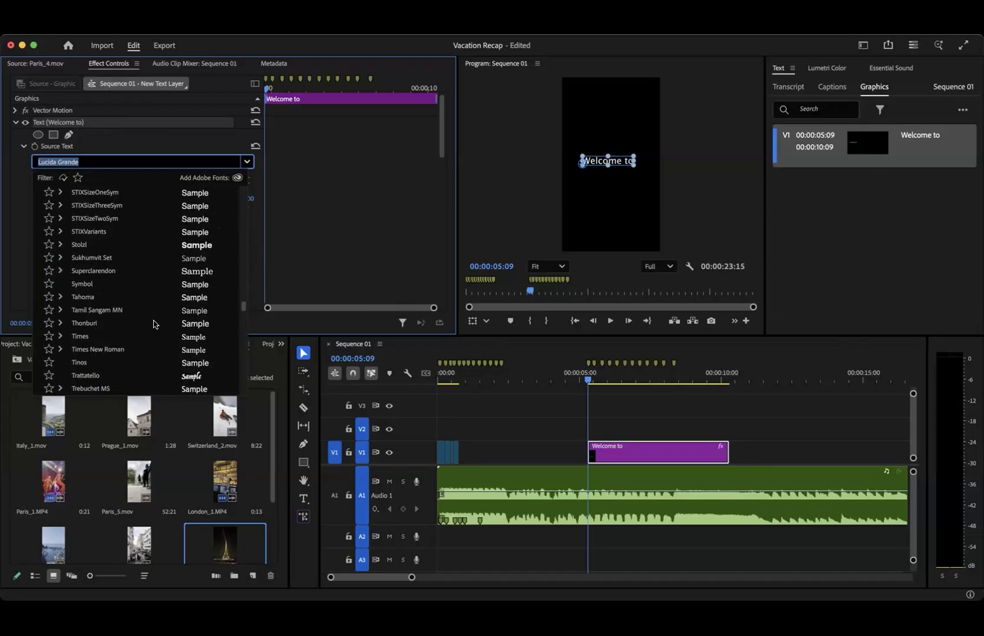
{"action": "scroll", "coordinate": [153, 324], "scroll_direction": "down", "scroll_amount": 3}
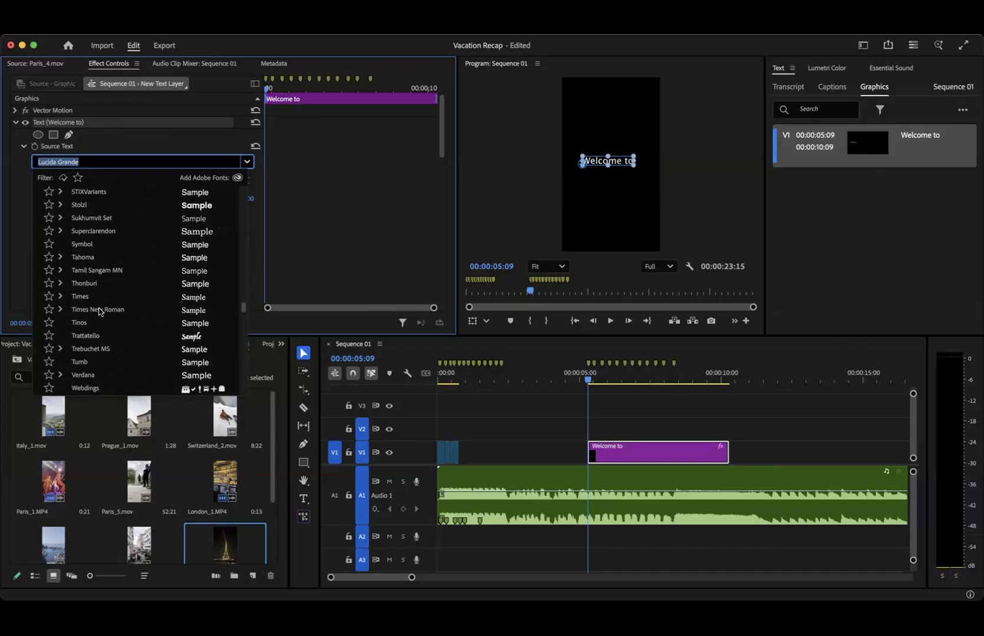
{"action": "left_click", "coordinate": [99, 311]}
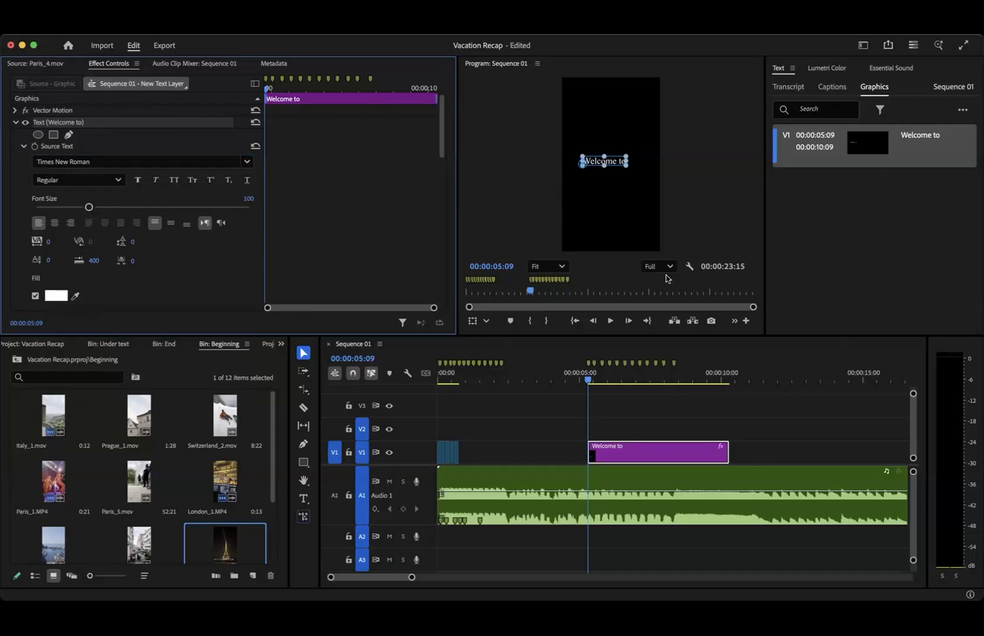
- Scale the "Welcome to" text to about 88%, move it slightly higher in the frame and centre-align it
{"action": "left_click_drag", "start_coordinate": [614, 166], "coordinate": [630, 158]}
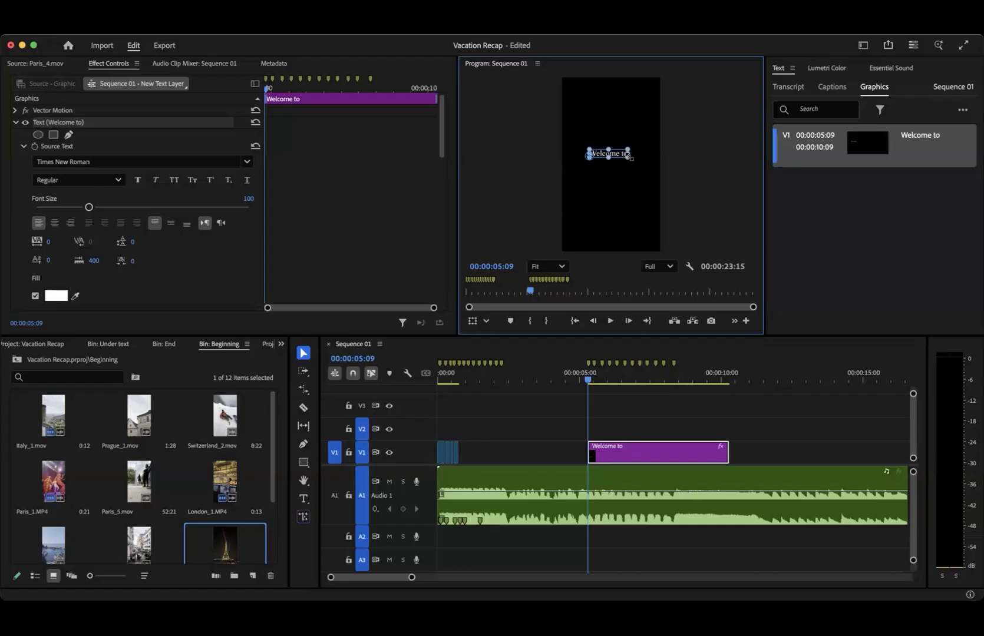
{"action": "left_click_drag", "start_coordinate": [616, 151], "coordinate": [615, 149]}
{"action": "scroll", "coordinate": [185, 282], "scroll_direction": "down", "scroll_amount": 10}
{"action": "scroll", "coordinate": [185, 282], "scroll_direction": "down", "scroll_amount": 5}
{"action": "scroll", "coordinate": [185, 282], "scroll_direction": "up", "scroll_amount": 8}
{"action": "scroll", "coordinate": [184, 282], "scroll_direction": "down", "scroll_amount": 7}
{"action": "scroll", "coordinate": [185, 282], "scroll_direction": "up", "scroll_amount": 5}
{"action": "scroll", "coordinate": [187, 284], "scroll_direction": "up", "scroll_amount": 10}
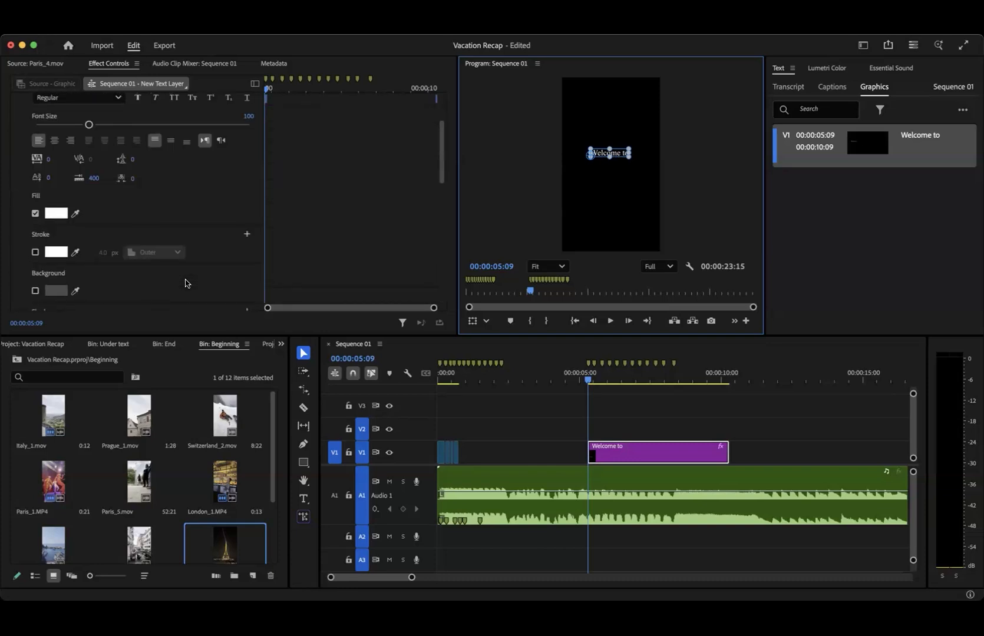
{"action": "left_click", "coordinate": [54, 223]}
- Show the Properties panel for the "Welcome to" text and set its font size to 1
{"action": "left_click", "coordinate": [360, 27]}
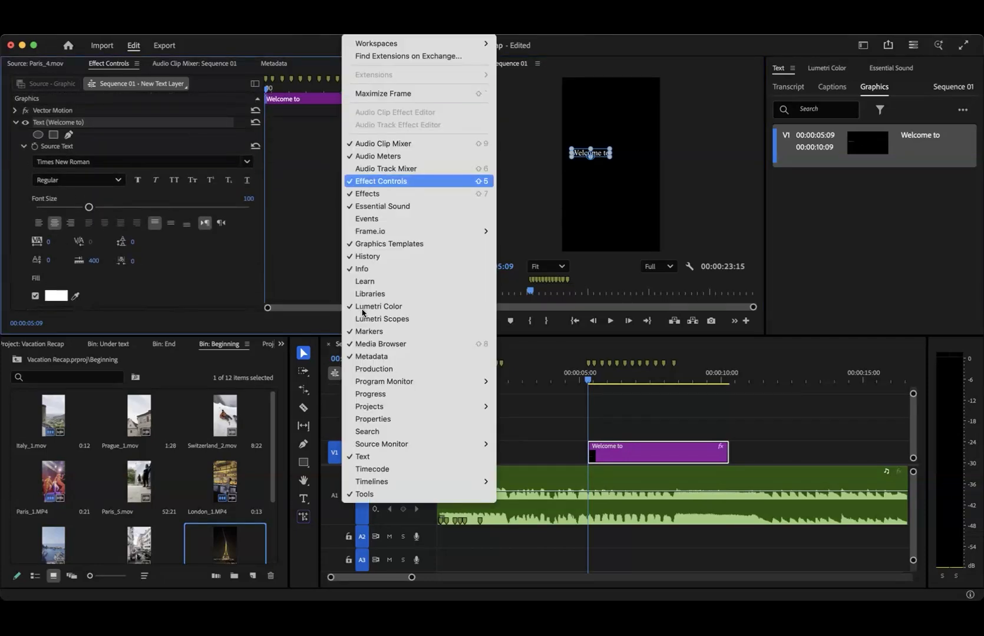
{"action": "left_click", "coordinate": [398, 419]}
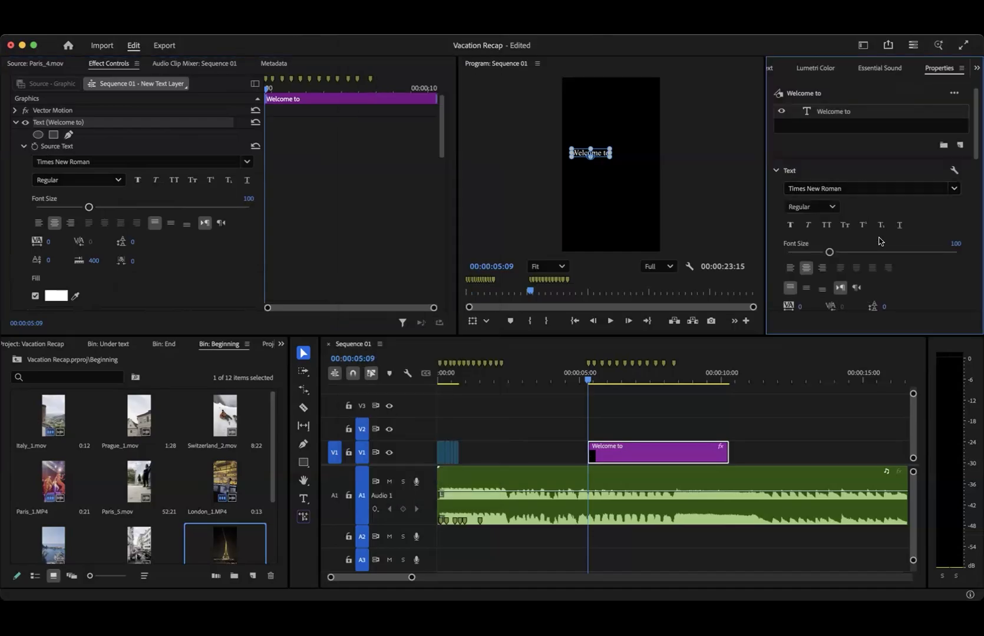
{"action": "scroll", "coordinate": [879, 241], "scroll_direction": "down", "scroll_amount": 10}
{"action": "scroll", "coordinate": [879, 241], "scroll_direction": "down", "scroll_amount": 3}
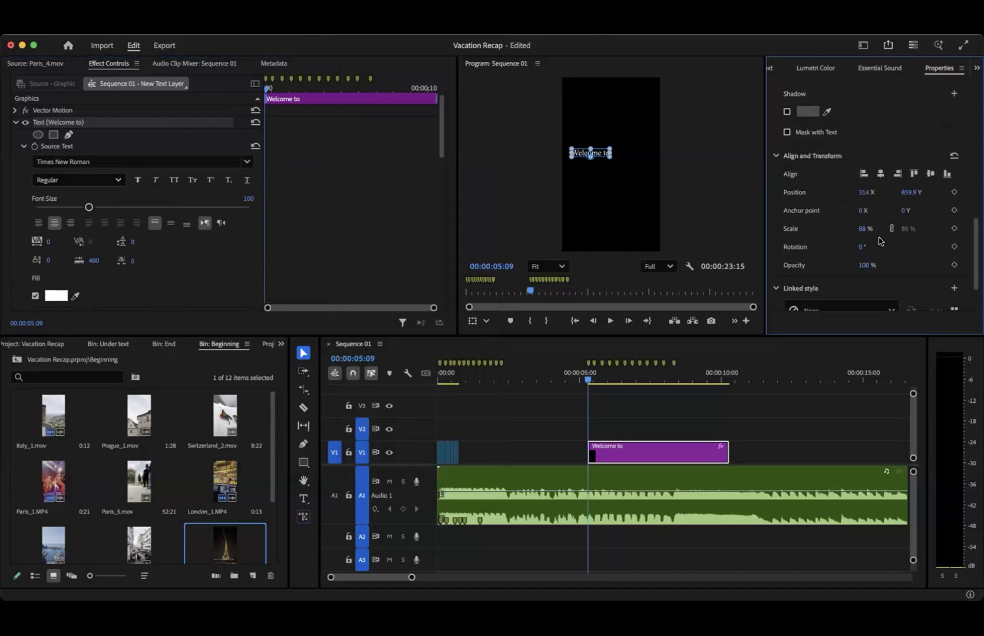
{"action": "scroll", "coordinate": [907, 177], "scroll_direction": "up", "scroll_amount": 12}
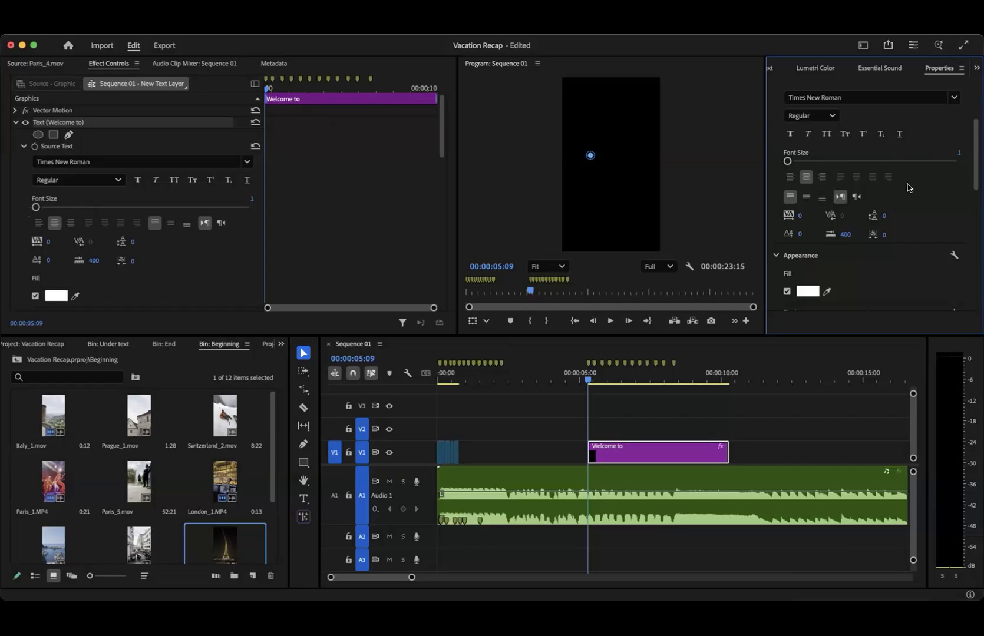
{"action": "scroll", "coordinate": [874, 219], "scroll_direction": "down", "scroll_amount": 5}
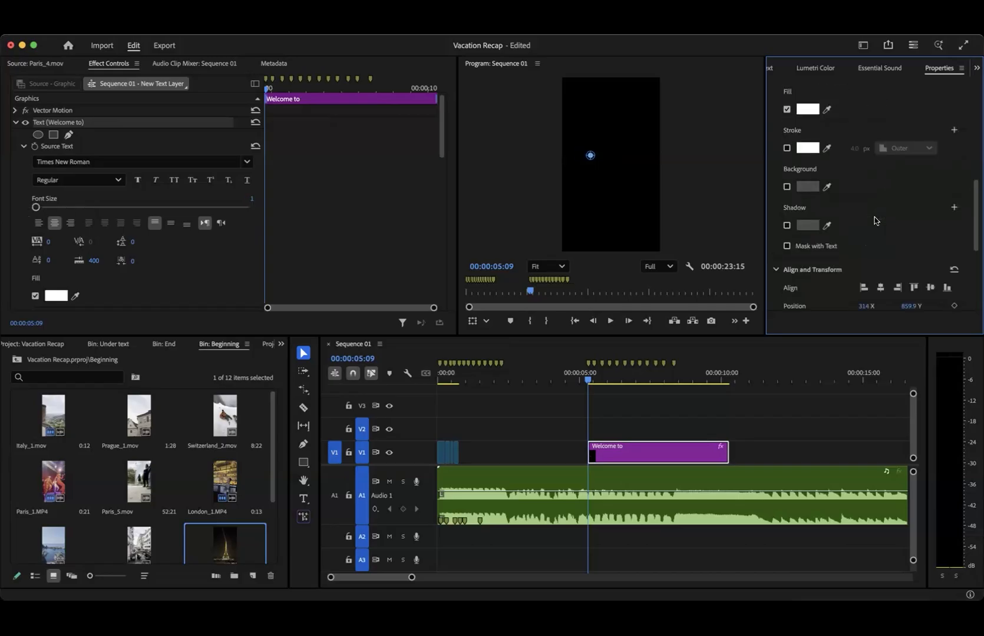
- Deselect the text in the program preview and move the playhead to 00:00:07:01
{"action": "left_click", "coordinate": [616, 192]}
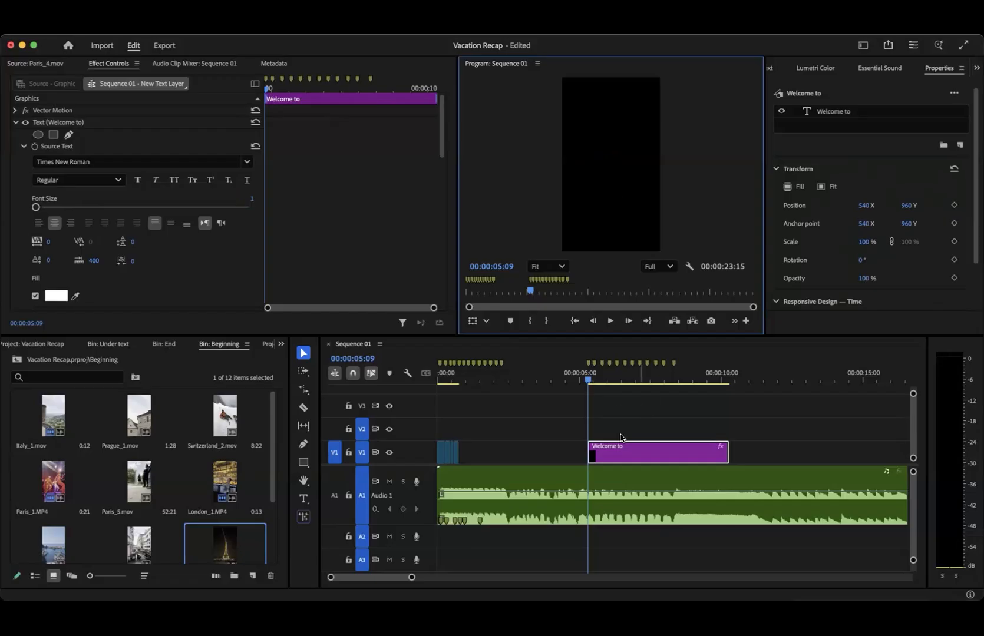
{"action": "left_click", "coordinate": [637, 380]}
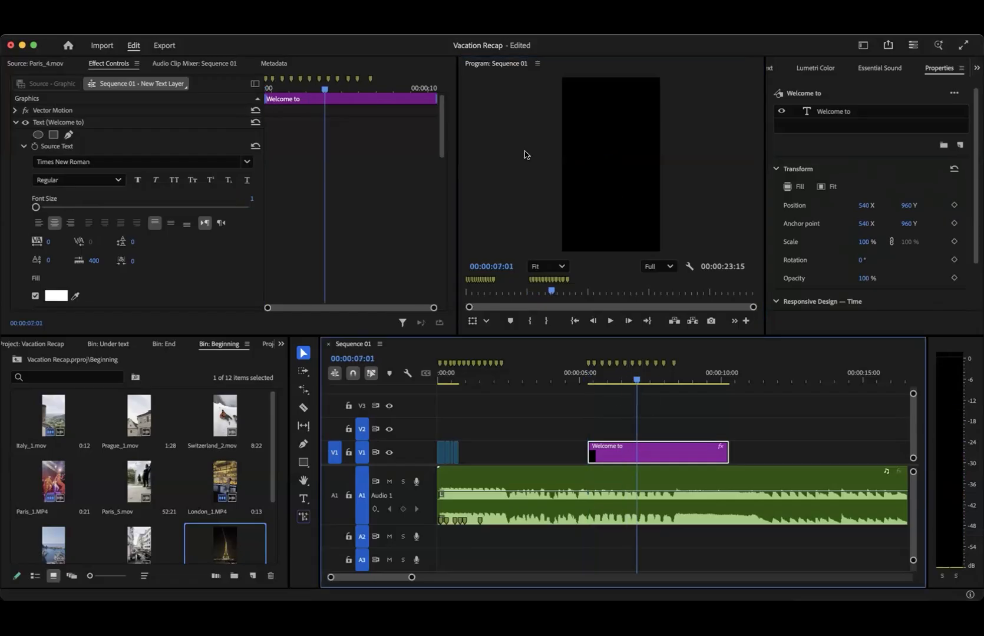
- Centre the "Welcome to" text horizontally and place it slightly above the middle of the frame, at about 851 vertically
{"action": "left_click", "coordinate": [595, 152]}
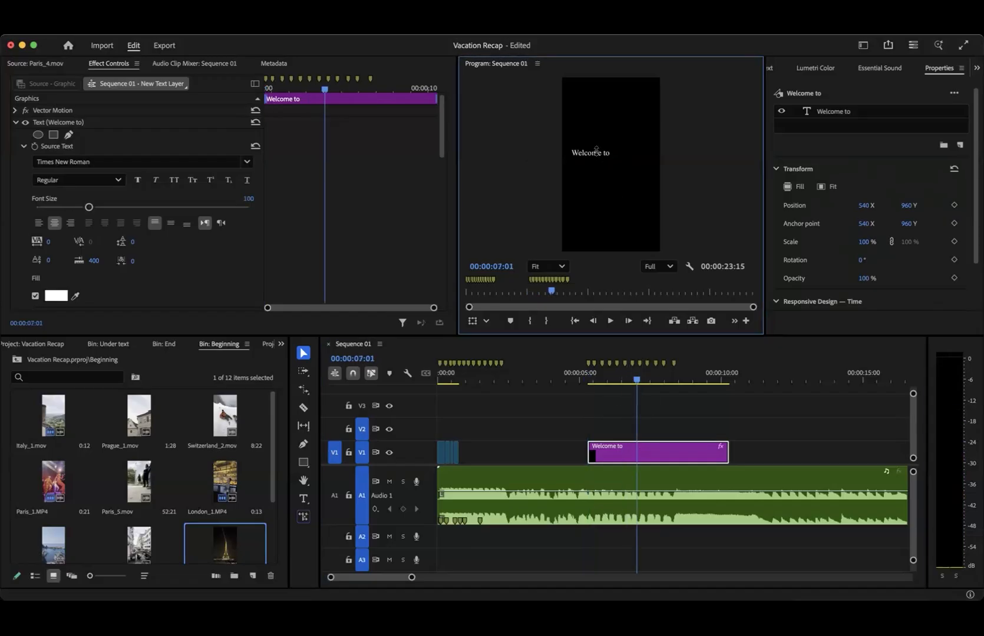
{"action": "scroll", "coordinate": [912, 225], "scroll_direction": "down", "scroll_amount": 10}
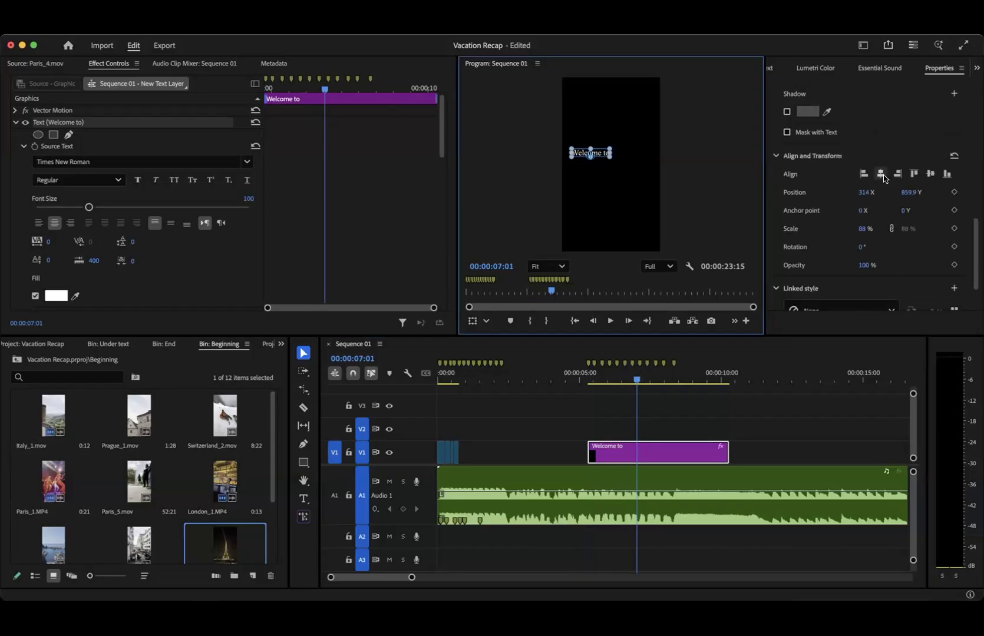
{"action": "left_click", "coordinate": [930, 174]}
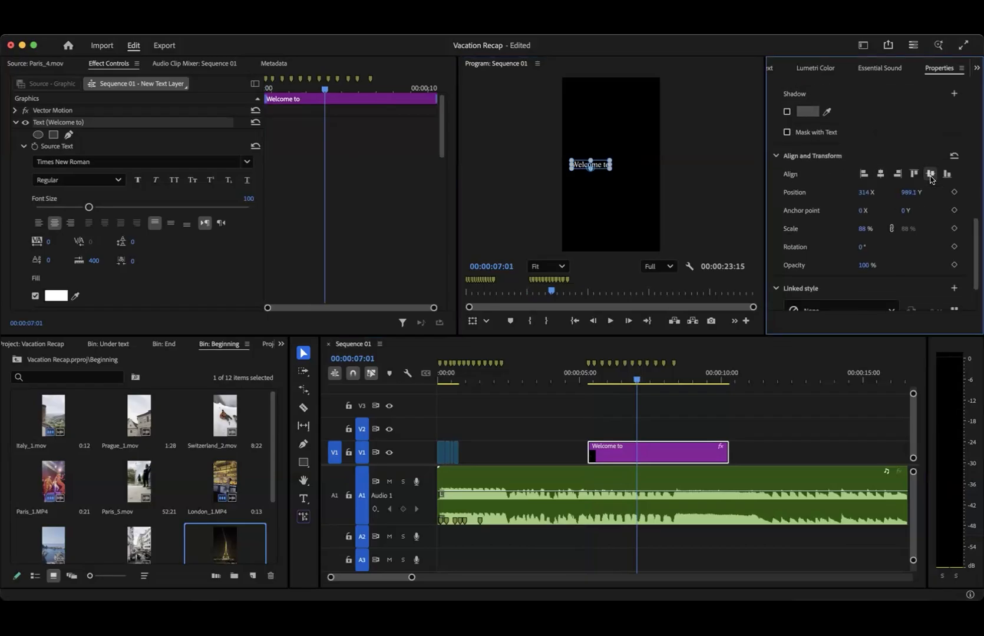
{"action": "left_click", "coordinate": [880, 174]}
{"action": "left_click_drag", "start_coordinate": [620, 166], "coordinate": [617, 151]}
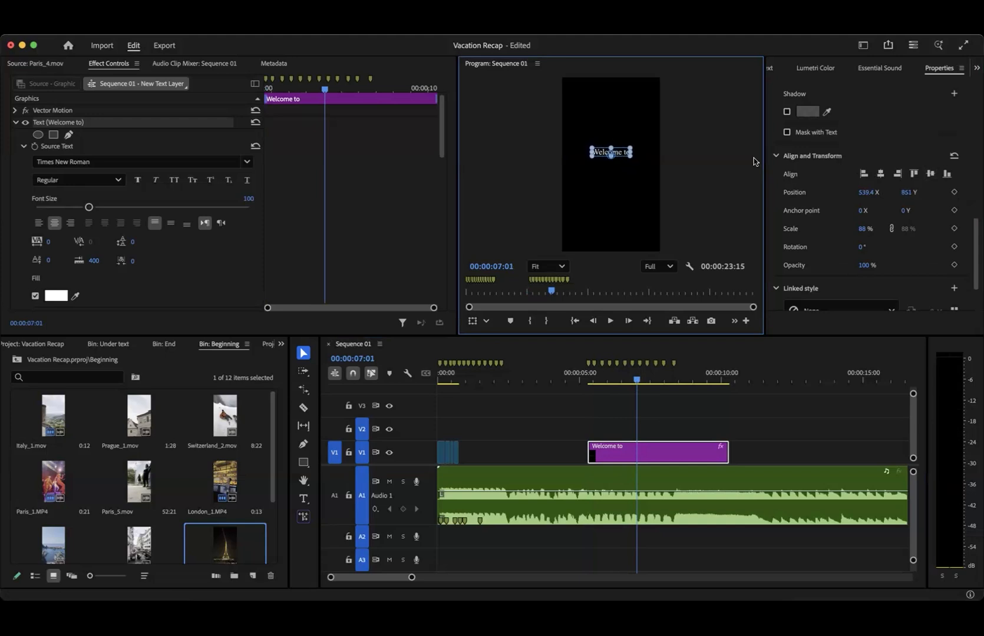
{"action": "left_click", "coordinate": [880, 174]}
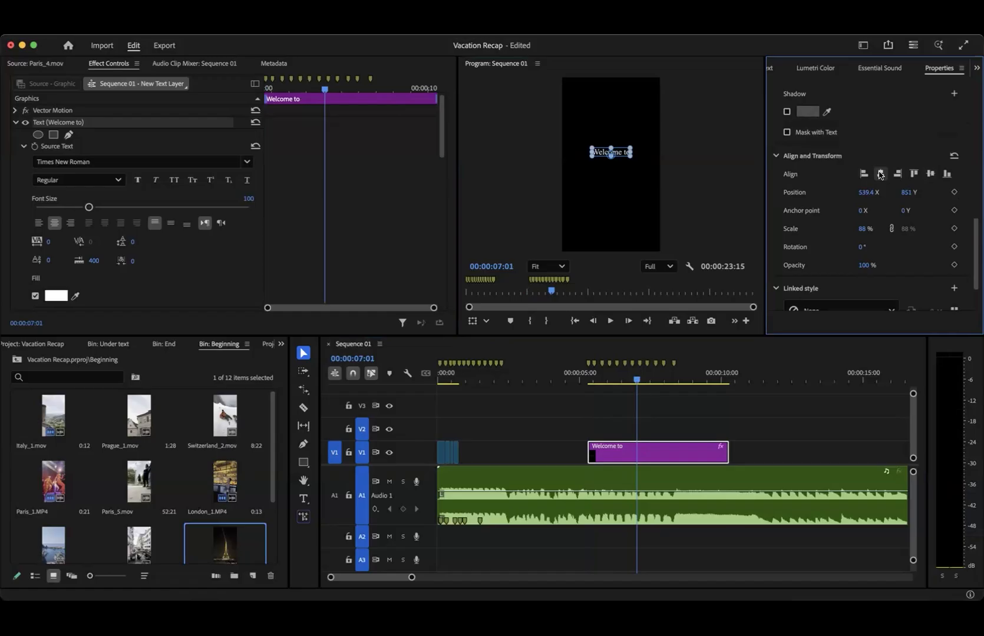
{"action": "left_click", "coordinate": [714, 201]}
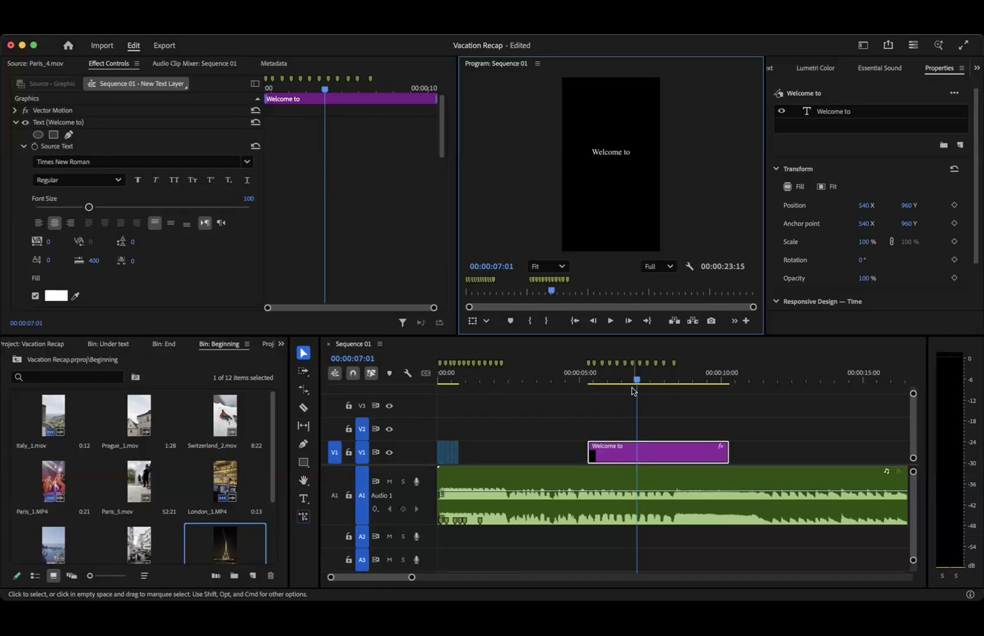
- Add a new text layer on V2 above the start of the "Welcome to" clip, shortened to about 7 frames
{"action": "left_click", "coordinate": [597, 380]}
{"action": "left_click", "coordinate": [589, 381]}
{"action": "left_click", "coordinate": [590, 381]}
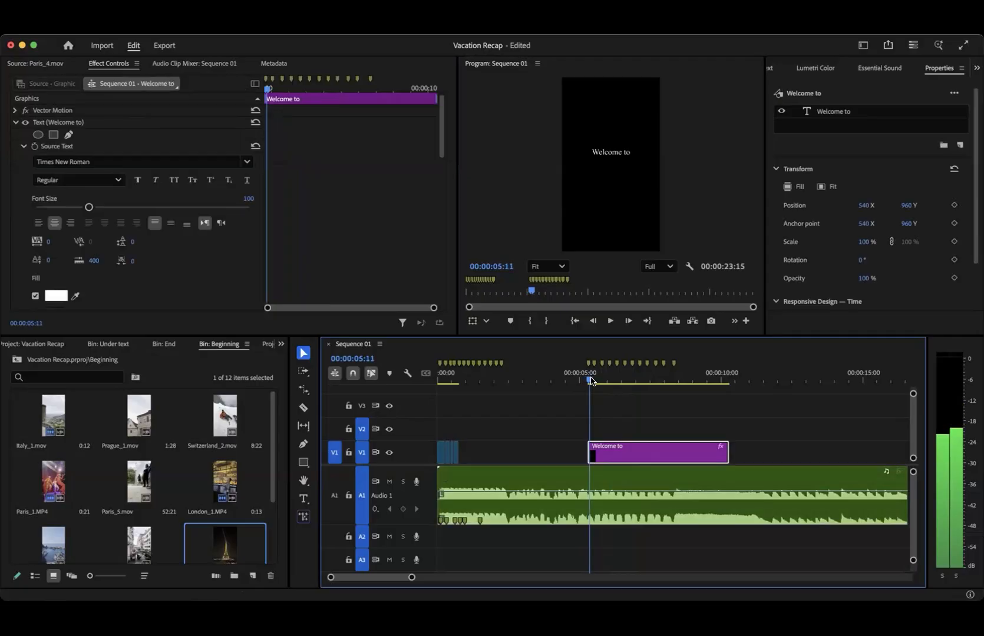
{"action": "key", "text": "t"}
{"action": "left_click_drag", "start_coordinate": [604, 382], "coordinate": [511, 389]}
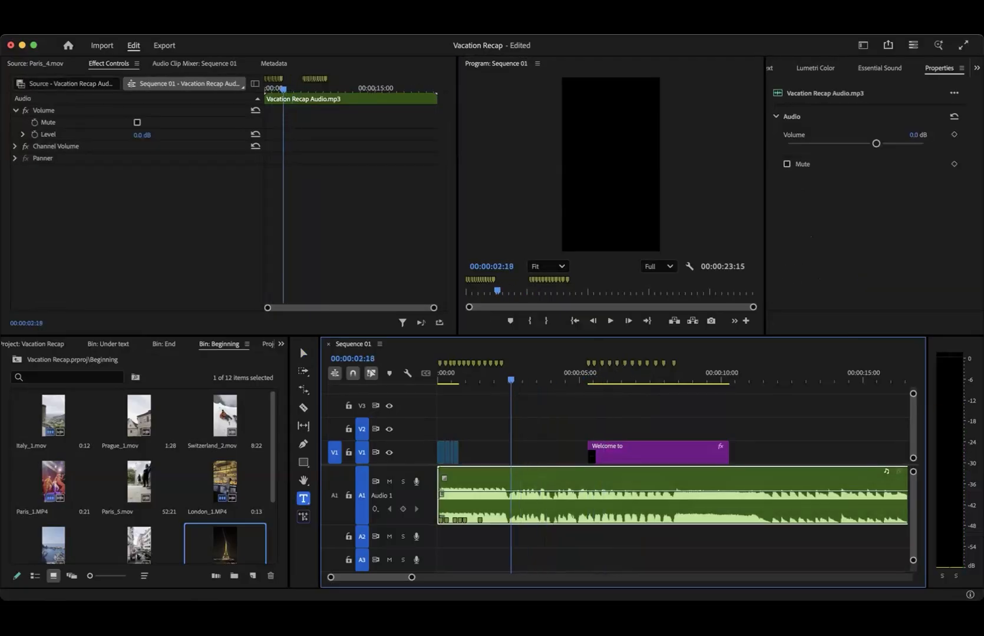
{"action": "left_click", "coordinate": [274, 29]}
{"action": "mouse_move", "coordinate": [273, 73]}
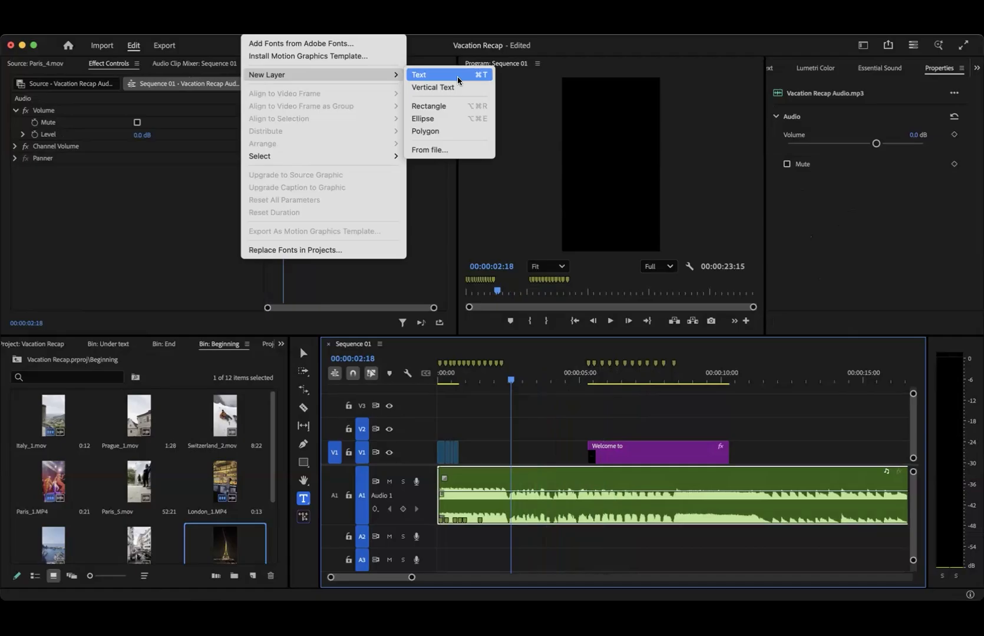
{"action": "left_click", "coordinate": [457, 81]}
{"action": "left_click_drag", "start_coordinate": [607, 428], "coordinate": [580, 440]}
{"action": "scroll", "coordinate": [595, 425], "scroll_direction": "up", "scroll_amount": 5}
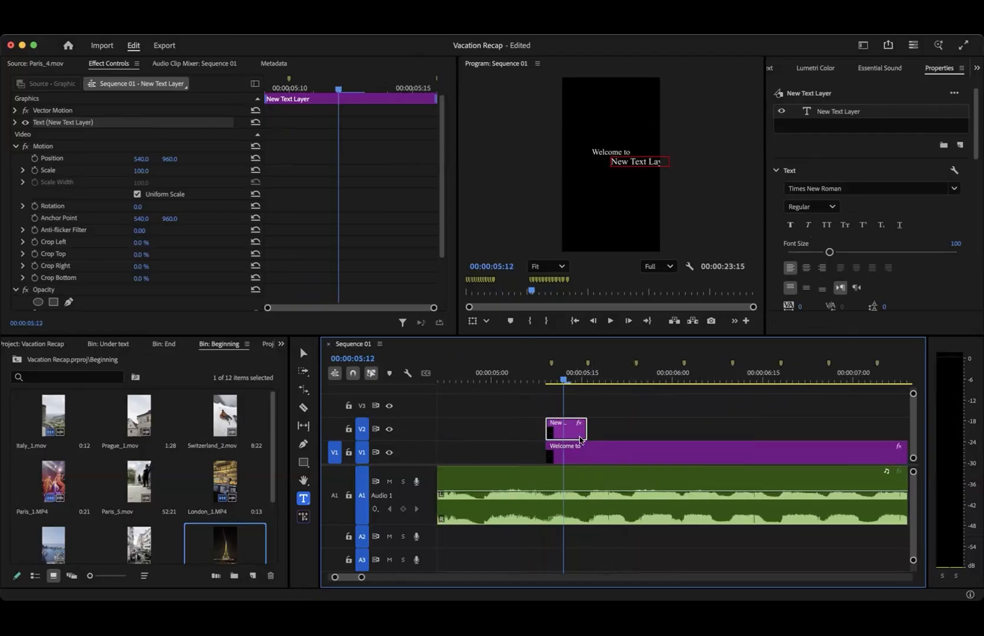
- Replace the new layer's text with "Barcelona" and set its font size to 215
{"action": "triple_click", "coordinate": [637, 164]}
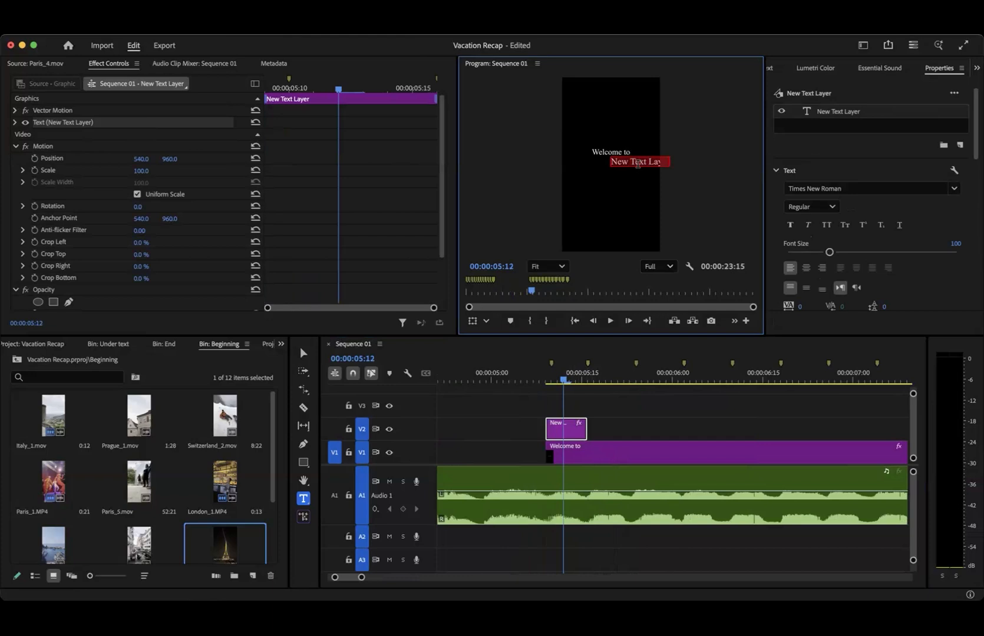
{"action": "type", "text": "Barcelona"}
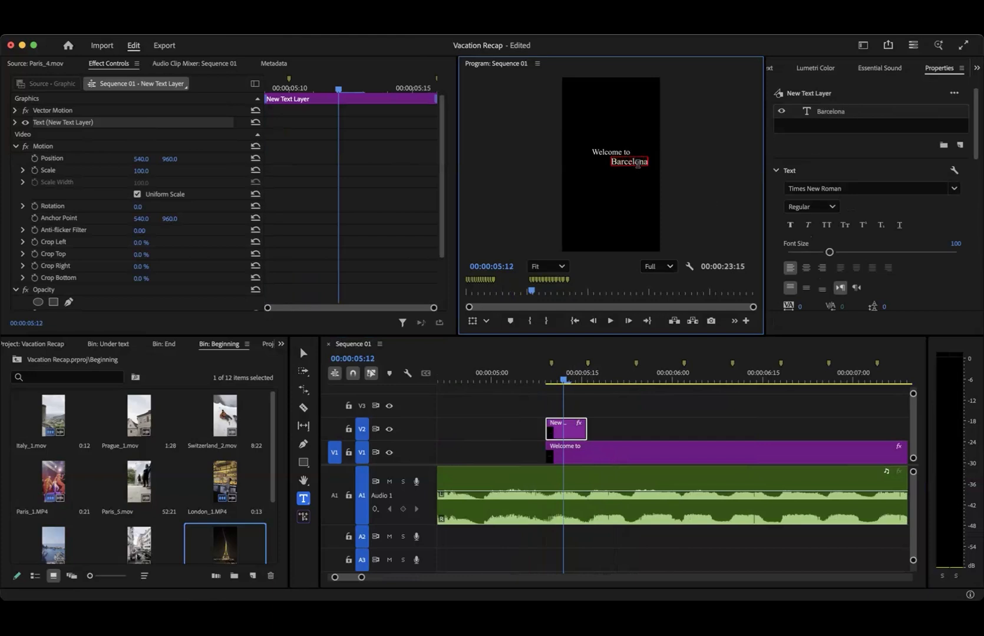
{"action": "key", "text": "super+a"}
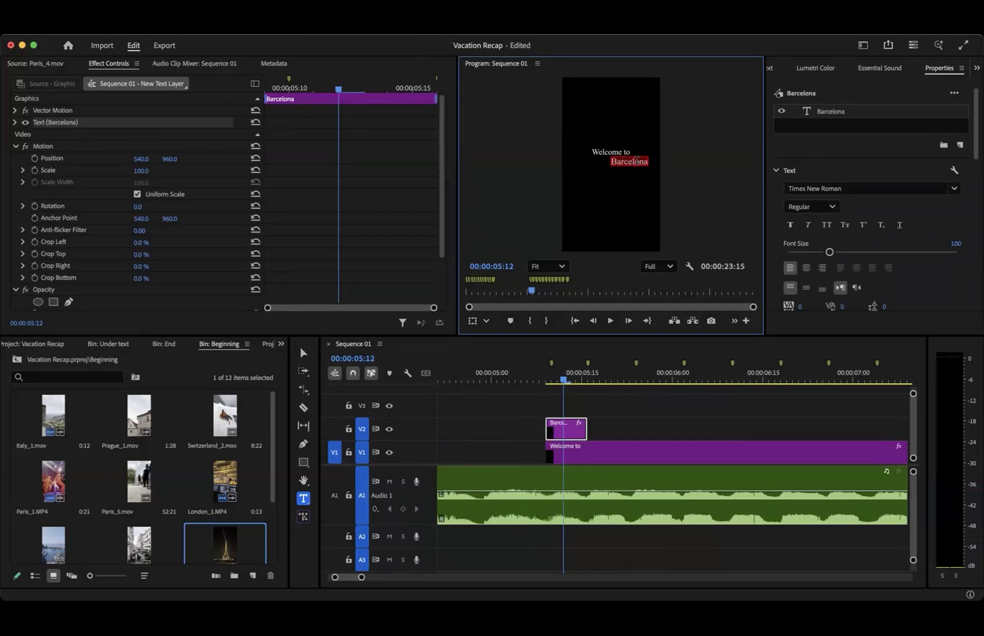
{"action": "left_click_drag", "start_coordinate": [830, 252], "coordinate": [878, 253]}
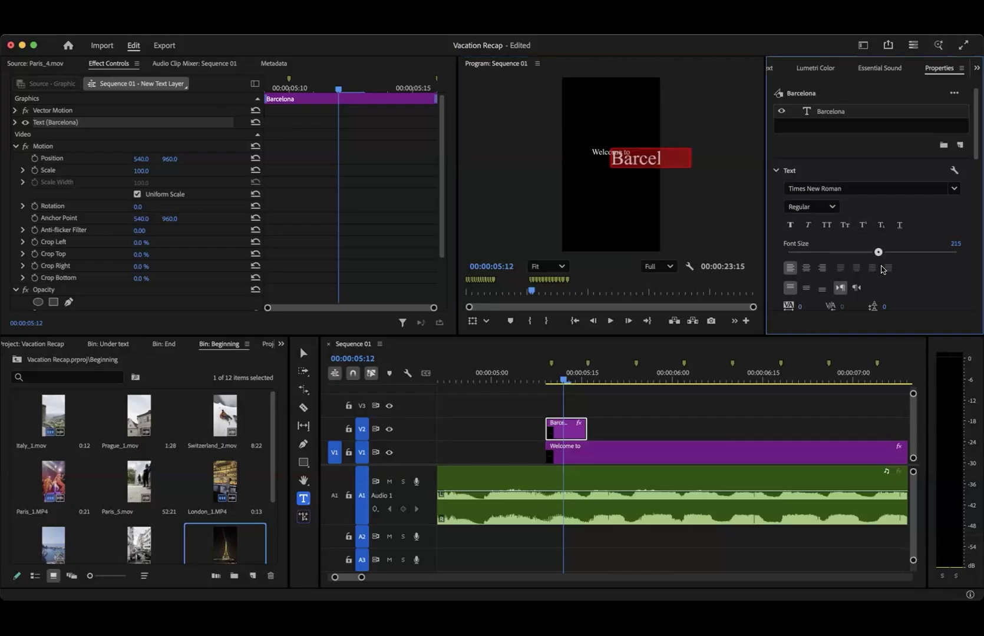
- Set the "Barcelona" text to All Caps, then scale and centre it to fit the frame's width beneath "Welcome to"
{"action": "left_click", "coordinate": [303, 353]}
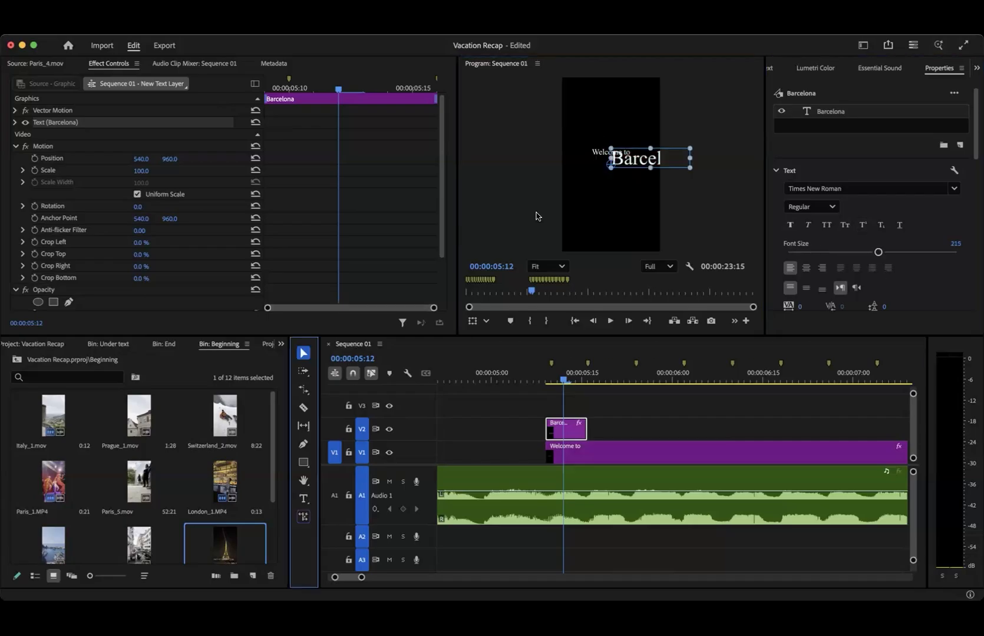
{"action": "left_click_drag", "start_coordinate": [658, 162], "coordinate": [619, 169]}
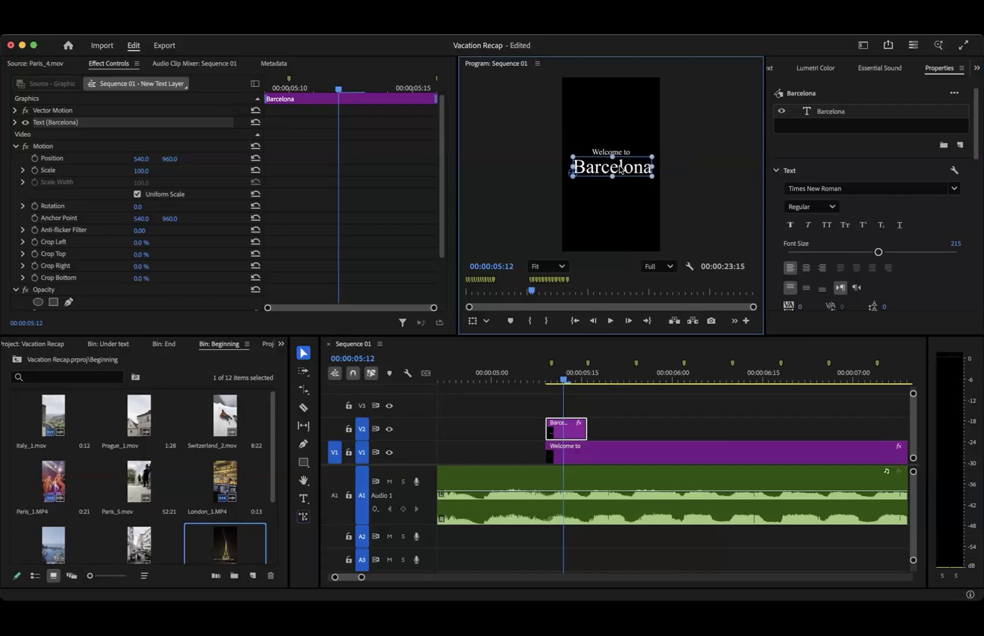
{"action": "left_click", "coordinate": [826, 225]}
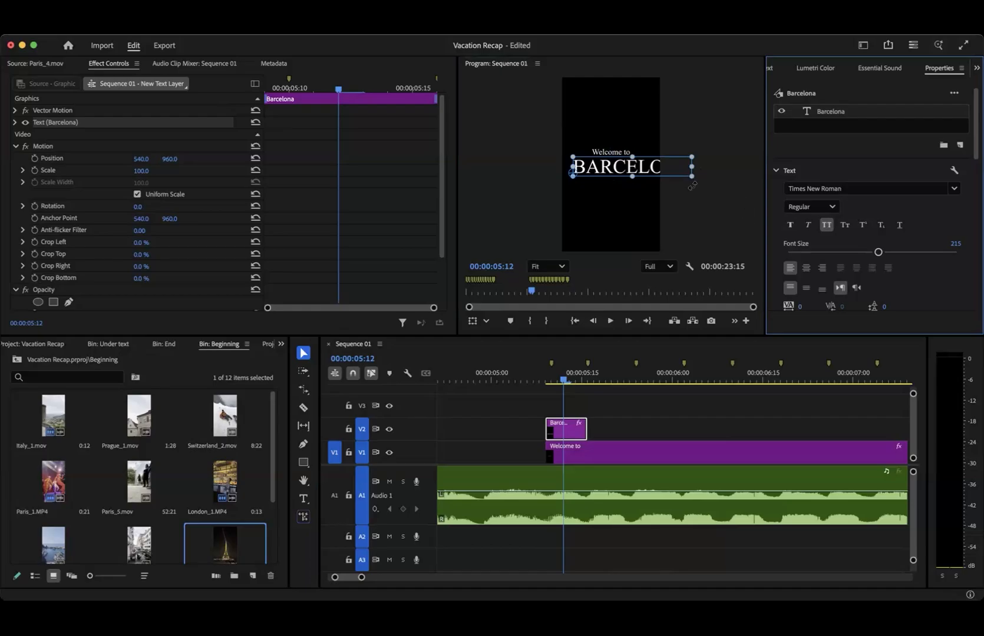
{"action": "left_click_drag", "start_coordinate": [692, 176], "coordinate": [630, 166]}
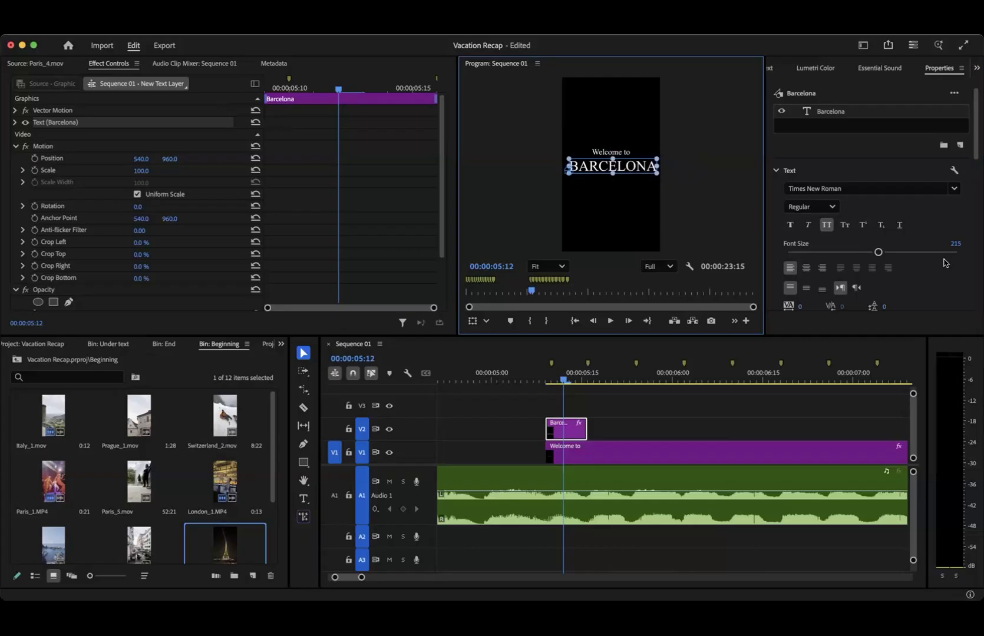
{"action": "scroll", "coordinate": [923, 277], "scroll_direction": "down", "scroll_amount": 10}
{"action": "left_click", "coordinate": [883, 119]}
{"action": "scroll", "coordinate": [884, 214], "scroll_direction": "up", "scroll_amount": 10}
{"action": "scroll", "coordinate": [882, 214], "scroll_direction": "down", "scroll_amount": 5}
- Change the "Barcelona" text's fill colour to yellow FFD200 and deselect the text
{"action": "left_click", "coordinate": [808, 212]}
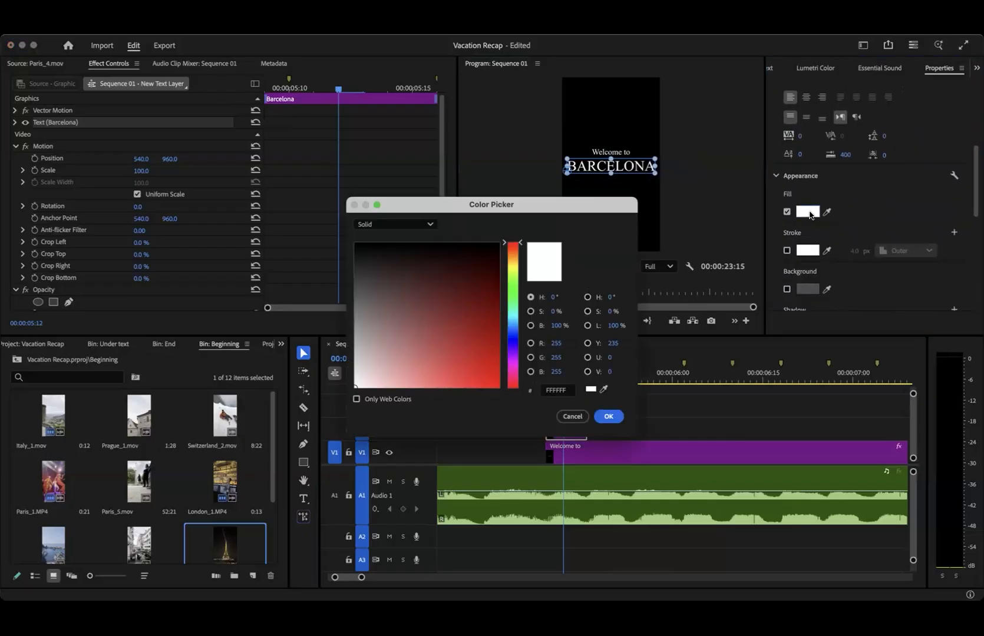
{"action": "left_click_drag", "start_coordinate": [514, 265], "coordinate": [516, 263]}
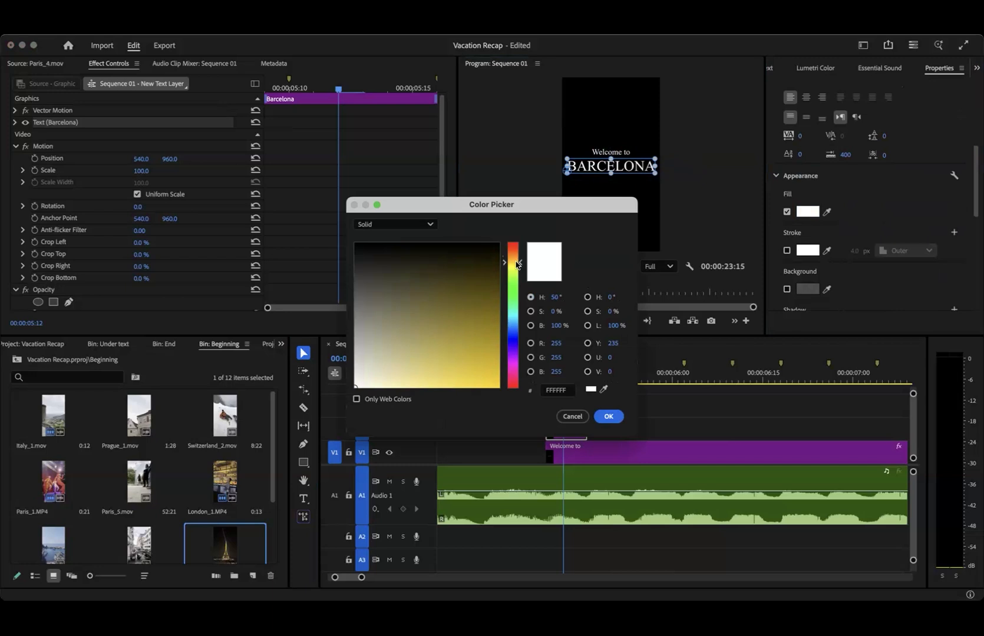
{"action": "left_click_drag", "start_coordinate": [488, 337], "coordinate": [521, 409]}
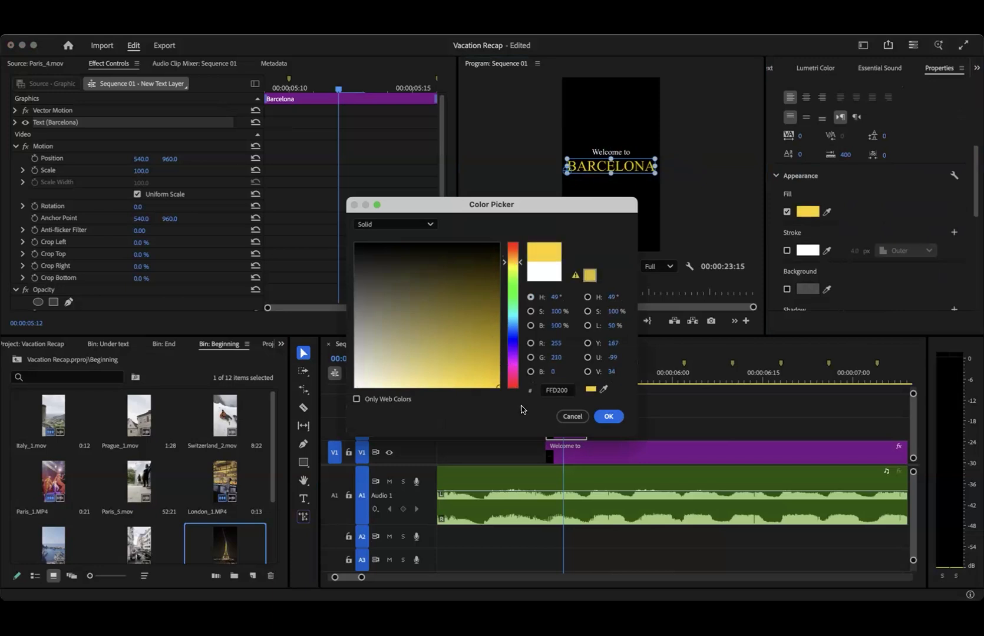
{"action": "left_click", "coordinate": [608, 417]}
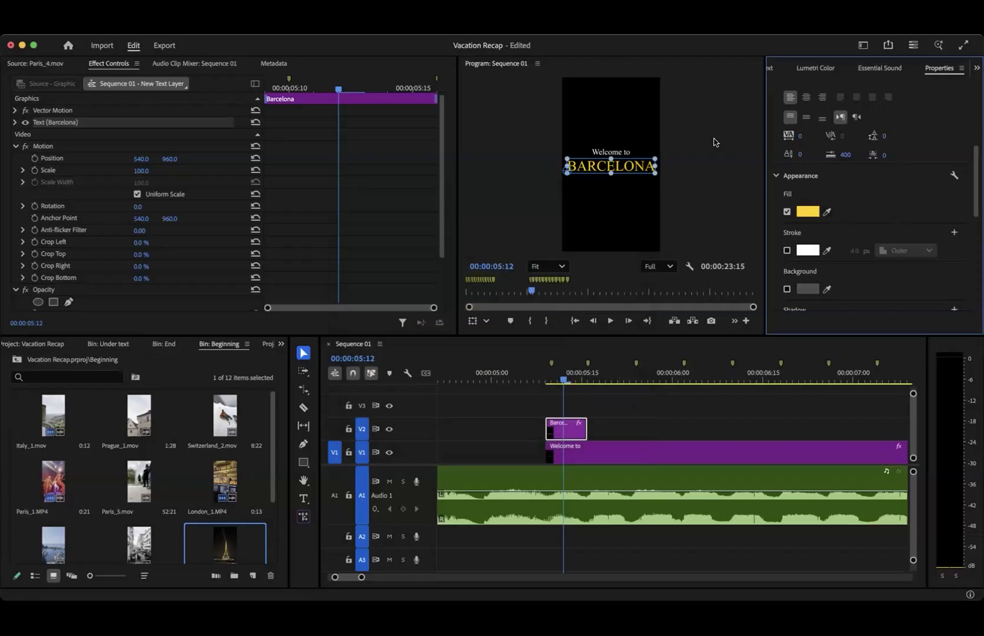
{"action": "left_click", "coordinate": [690, 146]}
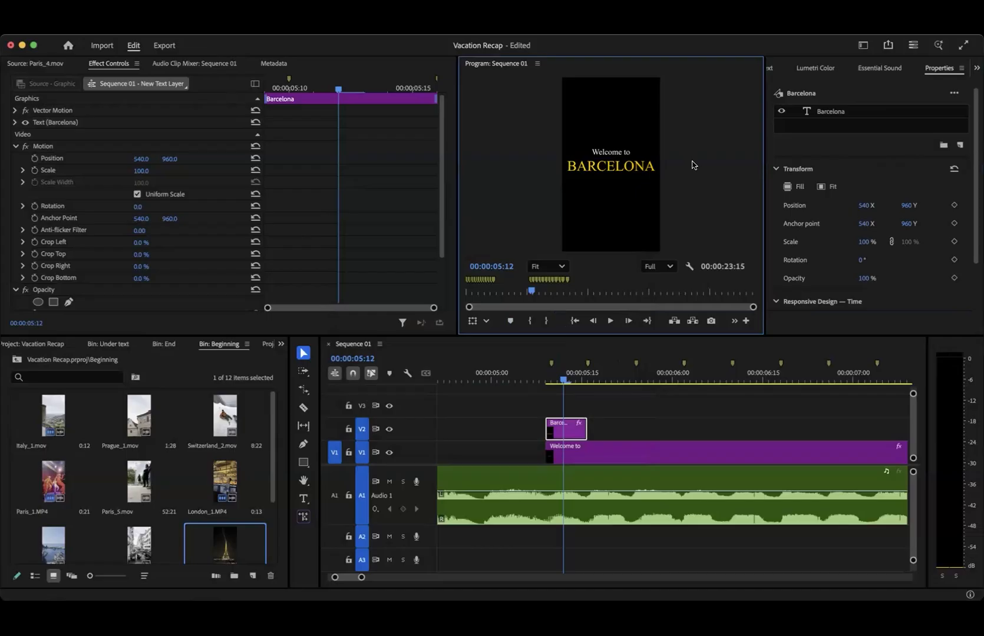
- Paste copies of the short "Barcelona" clip back to back on V2 from 00:00:05:16 to 00:00:07:19
{"action": "scroll", "coordinate": [667, 424], "scroll_direction": "down", "scroll_amount": 5}
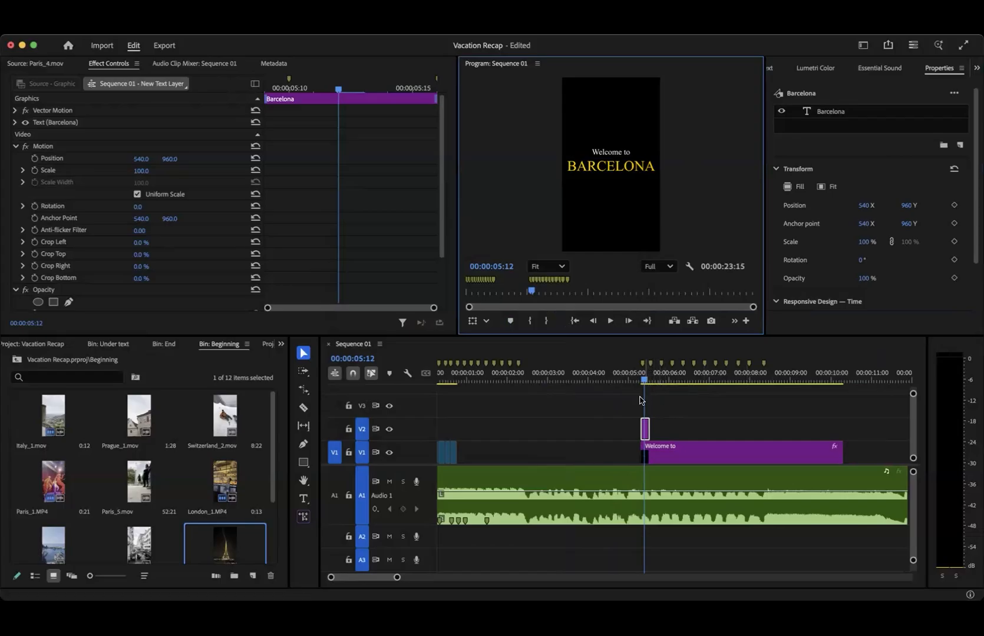
{"action": "mouse_move", "coordinate": [644, 380]}
{"action": "left_mouse_down"}
{"action": "mouse_move", "coordinate": [764, 379]}
{"action": "mouse_move", "coordinate": [644, 384]}
{"action": "left_mouse_up"}
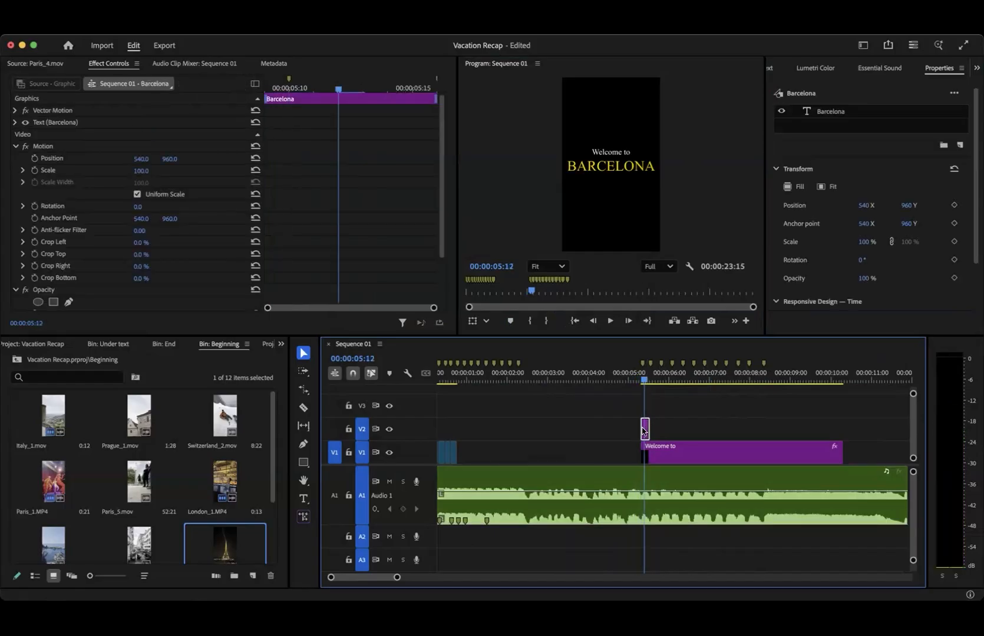
{"action": "key", "text": "="}
{"action": "key", "text": "="}
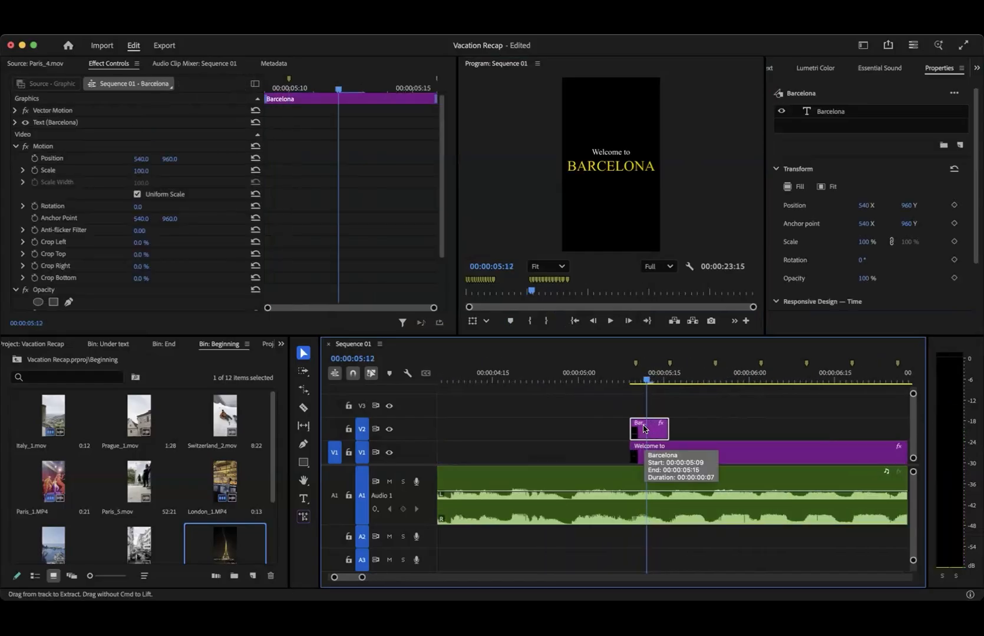
{"action": "left_click", "coordinate": [671, 376]}
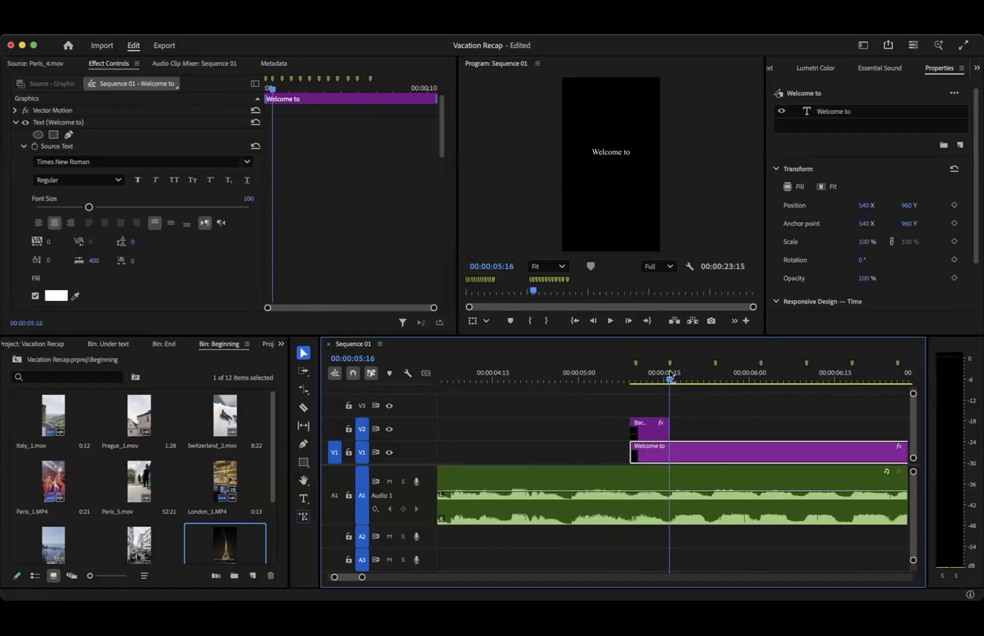
{"action": "key", "text": "super+v"}
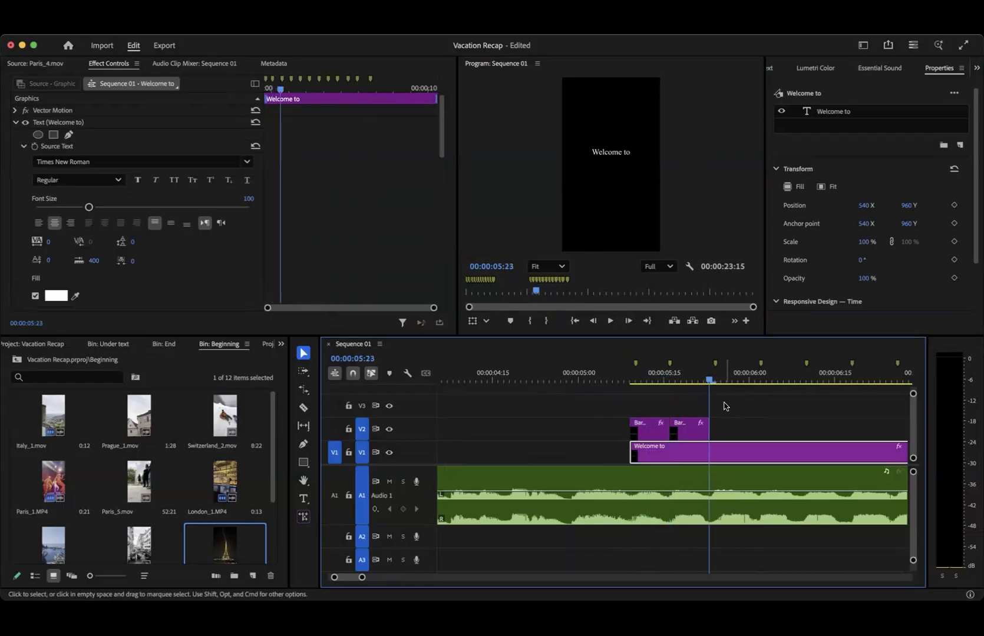
{"action": "key", "text": "super+v"}
{"action": "key", "text": "super+v"}
{"action": "key", "text": "super+v"}
{"action": "key", "text": "super+v"}
{"action": "key", "text": "super+v"}
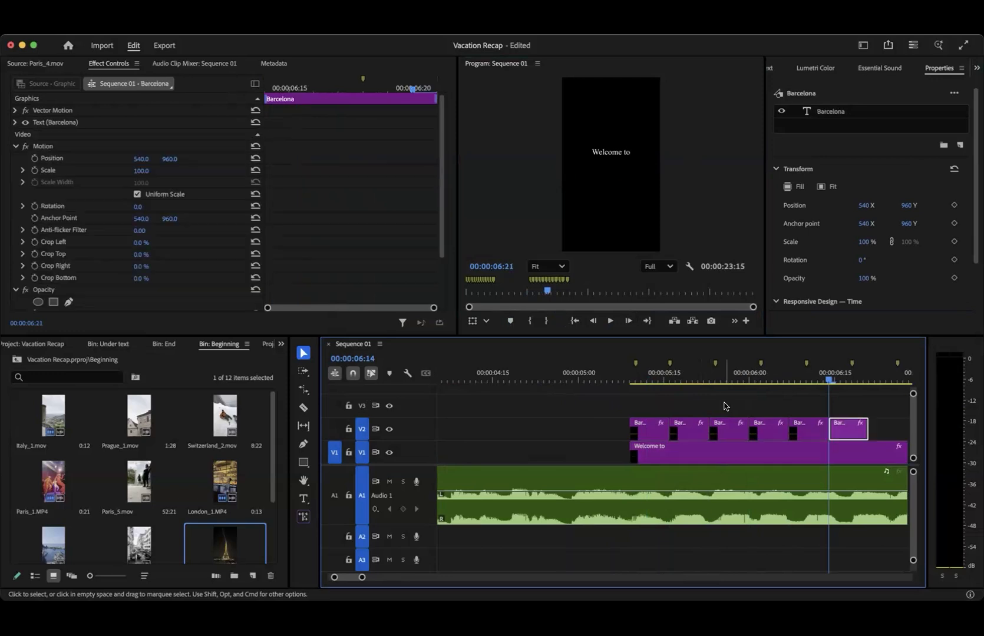
{"action": "key", "text": "super+v"}
{"action": "key", "text": "super+v"}
{"action": "key", "text": "super+v"}
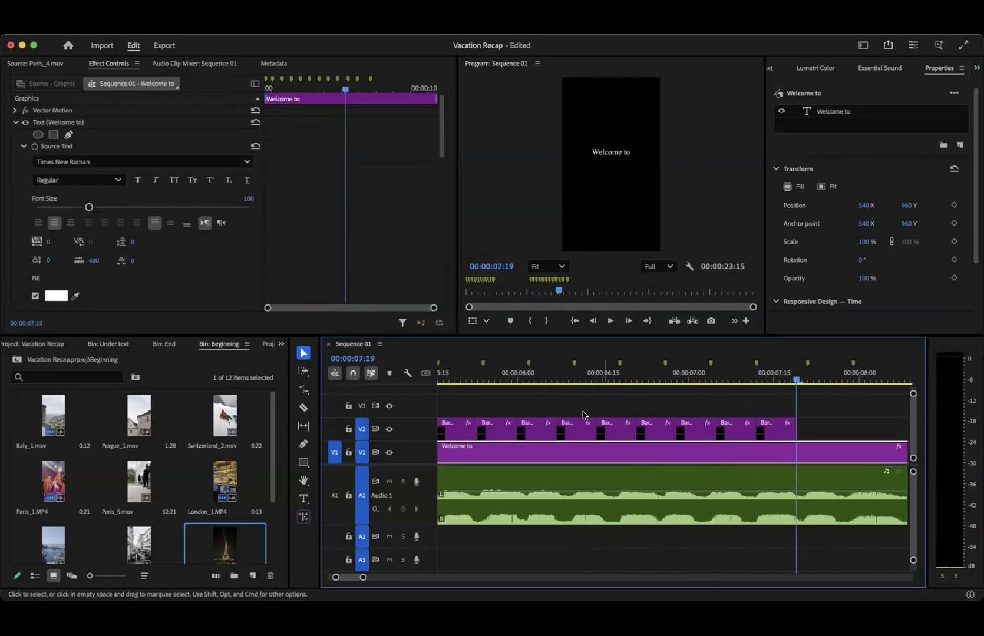
- Shift and trim the pasted "Barcelona" clips on V2 so that each one runs from one beat marker to the next
{"action": "scroll", "coordinate": [582, 415], "scroll_direction": "up", "scroll_amount": 3}
{"action": "scroll", "coordinate": [582, 415], "scroll_direction": "down", "scroll_amount": 2}
{"action": "left_click_drag", "start_coordinate": [656, 404], "coordinate": [766, 427]}
{"action": "scroll", "coordinate": [765, 427], "scroll_direction": "down", "scroll_amount": 5}
{"action": "left_click_drag", "start_coordinate": [615, 410], "coordinate": [629, 432]}
{"action": "scroll", "coordinate": [616, 432], "scroll_direction": "up", "scroll_amount": 5}
{"action": "left_click", "coordinate": [683, 435]}
{"action": "left_click_drag", "start_coordinate": [748, 431], "coordinate": [682, 424]}
{"action": "left_click_drag", "start_coordinate": [811, 431], "coordinate": [785, 433]}
{"action": "mouse_move", "coordinate": [881, 435]}
{"action": "left_mouse_down"}
{"action": "mouse_move", "coordinate": [705, 437]}
{"action": "mouse_move", "coordinate": [770, 433]}
{"action": "left_mouse_up"}
- Move the last "Barcelona" clip on V2 to start at the 00:00:07:21 beat marker, directly after the preceding clip
{"action": "scroll", "coordinate": [842, 429], "scroll_direction": "down", "scroll_amount": 5}
{"action": "scroll", "coordinate": [844, 429], "scroll_direction": "up", "scroll_amount": 1}
{"action": "scroll", "coordinate": [834, 429], "scroll_direction": "up", "scroll_amount": 5}
{"action": "scroll", "coordinate": [833, 428], "scroll_direction": "up", "scroll_amount": 3}
{"action": "scroll", "coordinate": [793, 432], "scroll_direction": "down", "scroll_amount": 6}
{"action": "scroll", "coordinate": [823, 439], "scroll_direction": "down", "scroll_amount": 3}
{"action": "scroll", "coordinate": [823, 437], "scroll_direction": "up", "scroll_amount": 6}
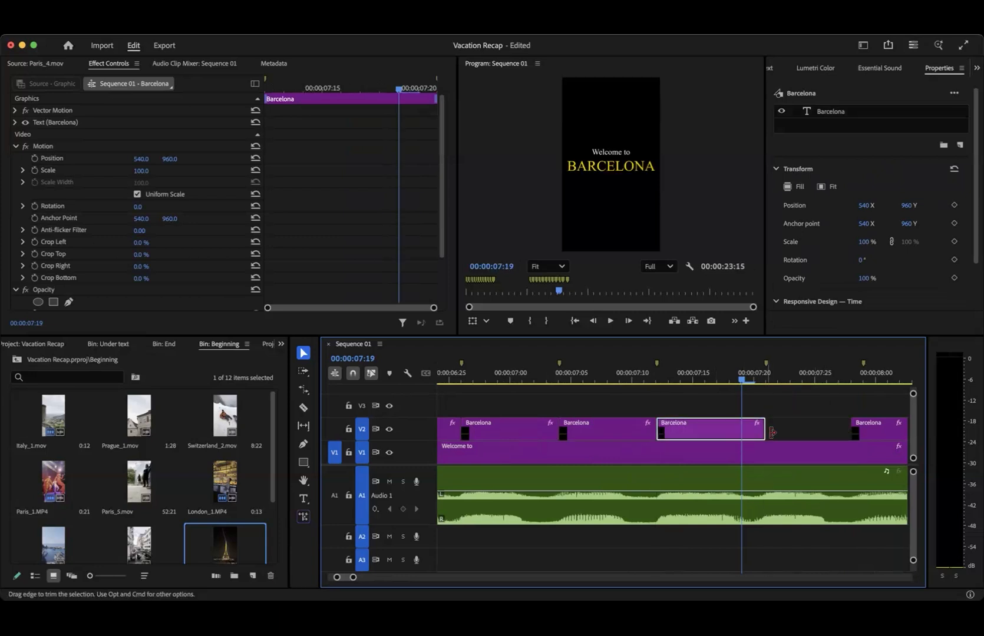
{"action": "left_click_drag", "start_coordinate": [883, 432], "coordinate": [802, 433]}
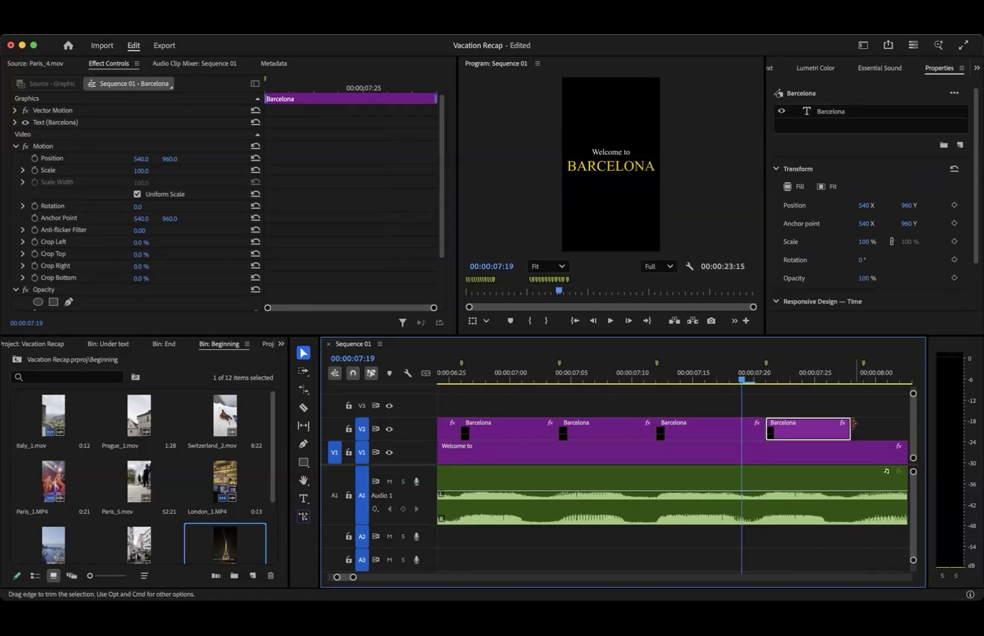
- Paste another "Barcelona" clip at the end of the V2 row and fit it between the last two beat markers
{"action": "scroll", "coordinate": [765, 426], "scroll_direction": "down", "scroll_amount": 5}
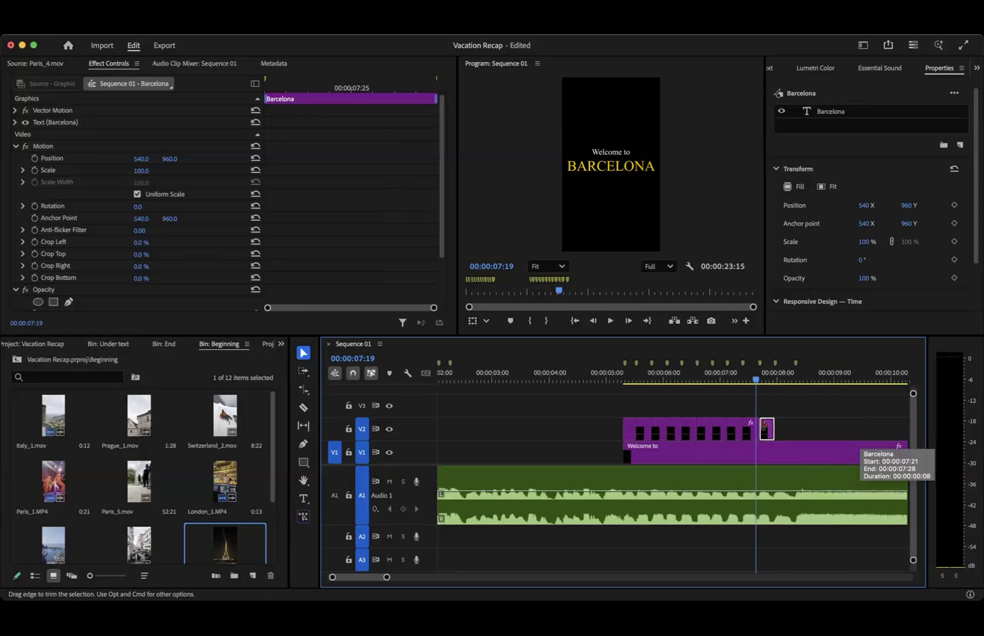
{"action": "left_click", "coordinate": [777, 381]}
{"action": "key", "text": "super+v"}
{"action": "scroll", "coordinate": [782, 433], "scroll_direction": "up", "scroll_amount": 5}
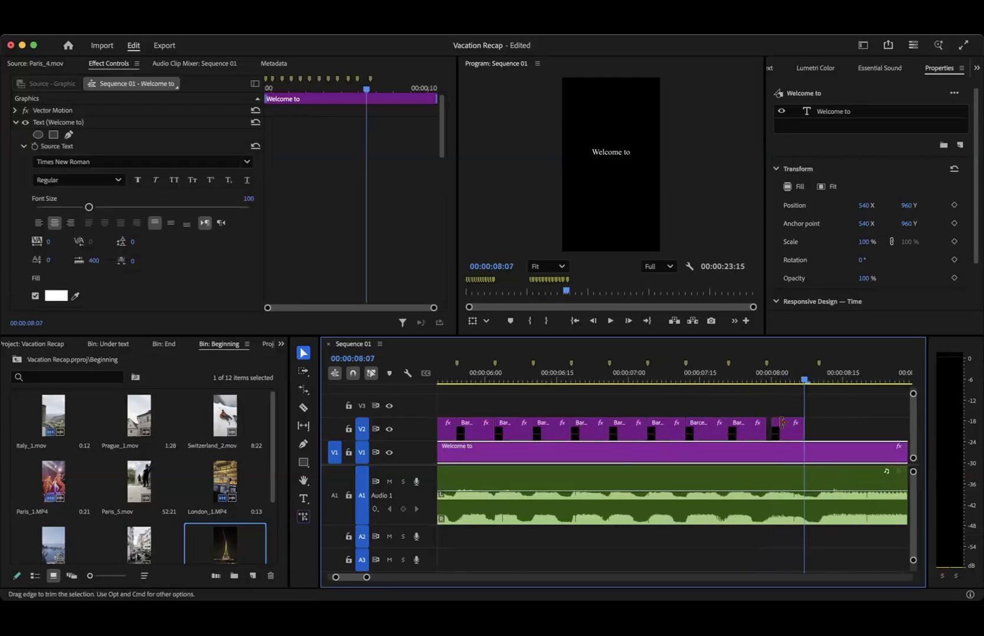
{"action": "left_click_drag", "start_coordinate": [796, 433], "coordinate": [786, 435]}
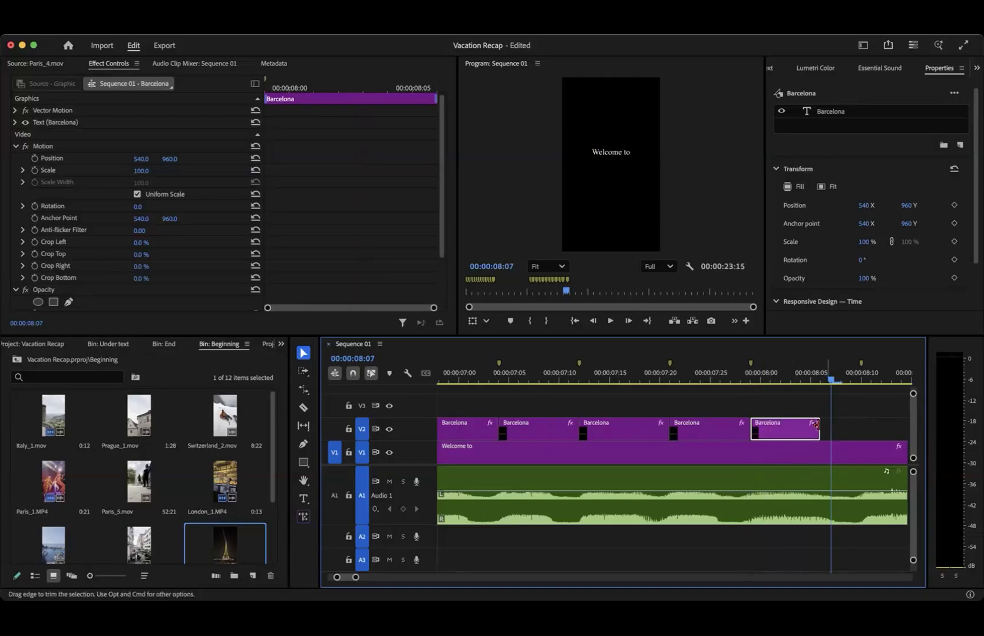
{"action": "left_click_drag", "start_coordinate": [847, 428], "coordinate": [859, 428]}
{"action": "scroll", "coordinate": [858, 429], "scroll_direction": "down", "scroll_amount": 5}
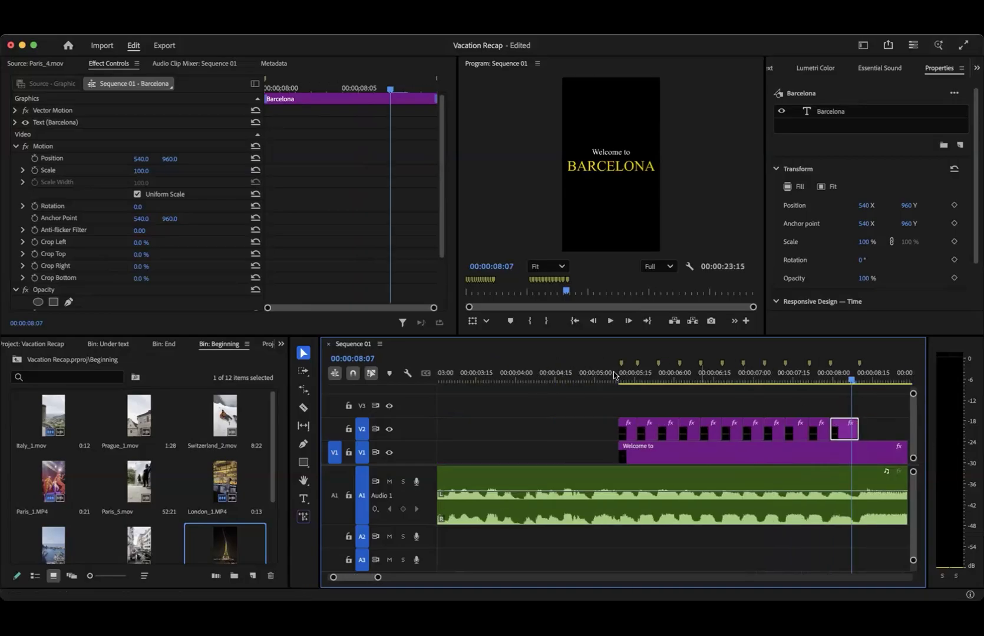
- Replace the text of the first "Barcelona" clip on V2 with PARIS and centre it horizontally in the frame
{"action": "left_click", "coordinate": [629, 380]}
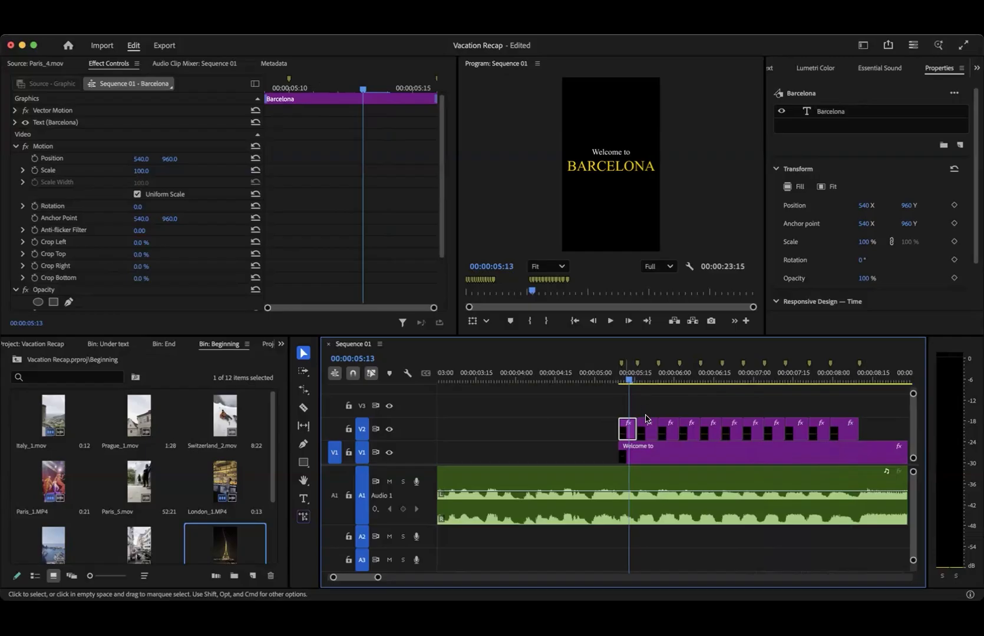
{"action": "left_click", "coordinate": [623, 166]}
{"action": "double_click", "coordinate": [624, 168]}
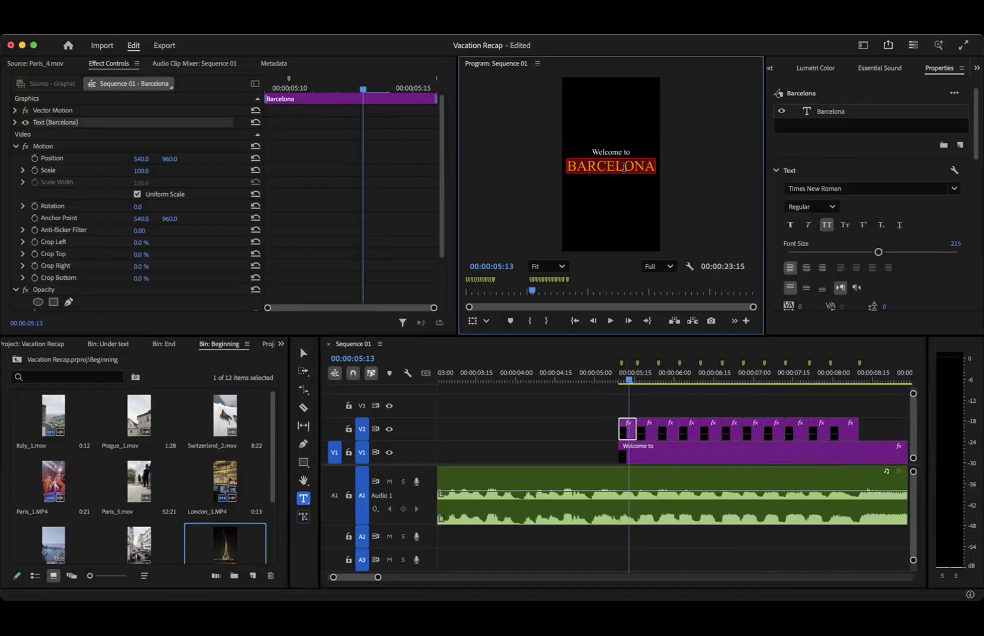
{"action": "type", "text": "PARIS"}
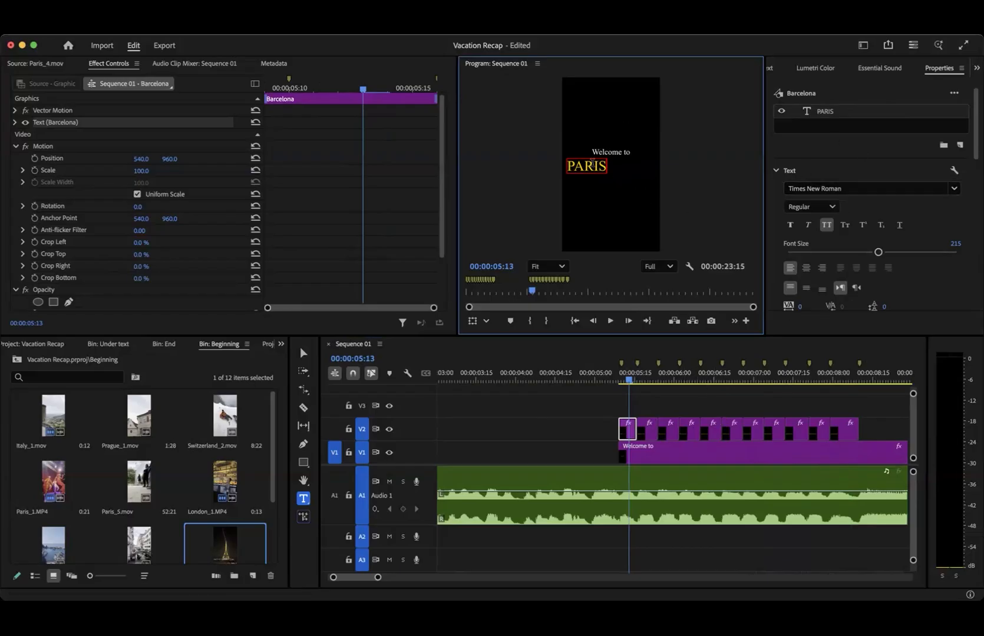
{"action": "scroll", "coordinate": [874, 247], "scroll_direction": "down", "scroll_amount": 8}
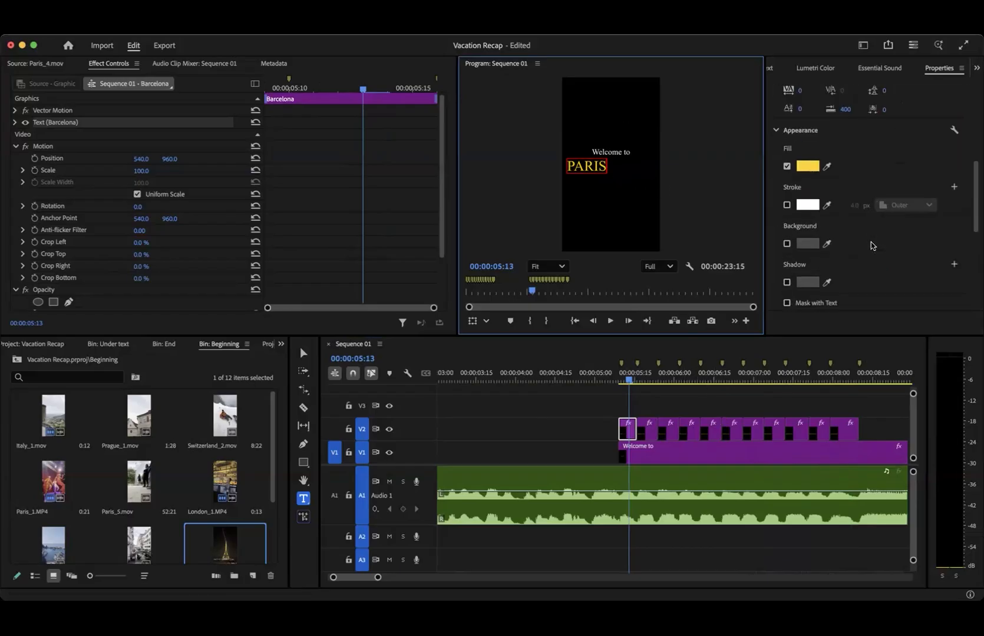
{"action": "left_click", "coordinate": [879, 224]}
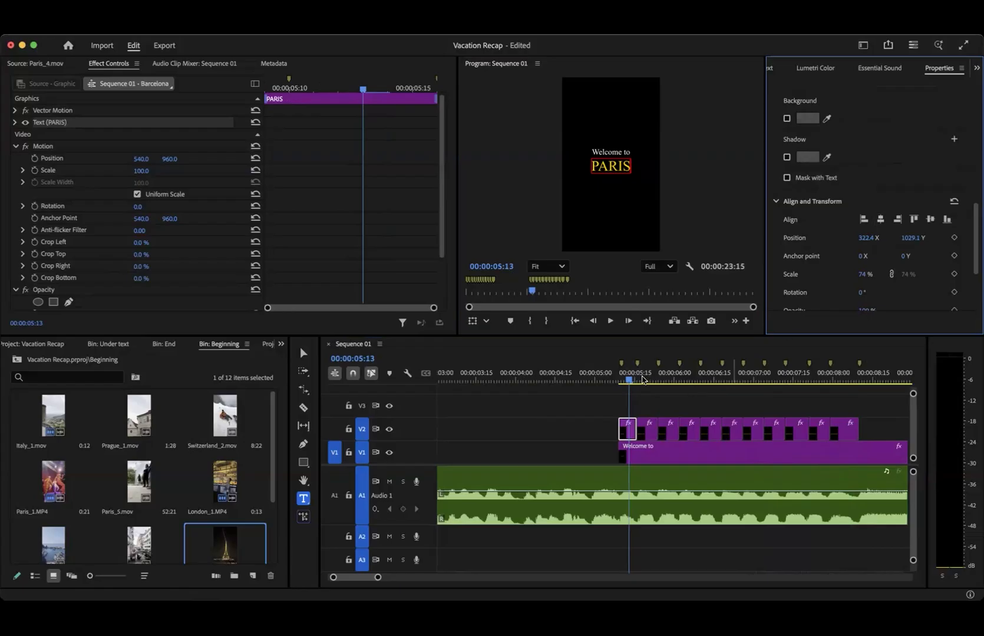
- Rearrange the start of V2 so that a "Barcelona" clip comes first and the "PARIS" clip follows it
{"action": "left_click_drag", "start_coordinate": [647, 381], "coordinate": [633, 376]}
{"action": "mouse_move", "coordinate": [647, 430]}
{"action": "left_mouse_down"}
{"action": "mouse_move", "coordinate": [647, 410]}
{"action": "mouse_move", "coordinate": [622, 406]}
{"action": "mouse_move", "coordinate": [625, 433]}
{"action": "mouse_move", "coordinate": [645, 433]}
{"action": "mouse_move", "coordinate": [624, 417]}
{"action": "mouse_move", "coordinate": [631, 432]}
{"action": "mouse_move", "coordinate": [627, 412]}
{"action": "mouse_move", "coordinate": [663, 431]}
{"action": "left_mouse_up"}
{"action": "key", "text": "super+z"}
{"action": "scroll", "coordinate": [624, 398], "scroll_direction": "up", "scroll_amount": 5}
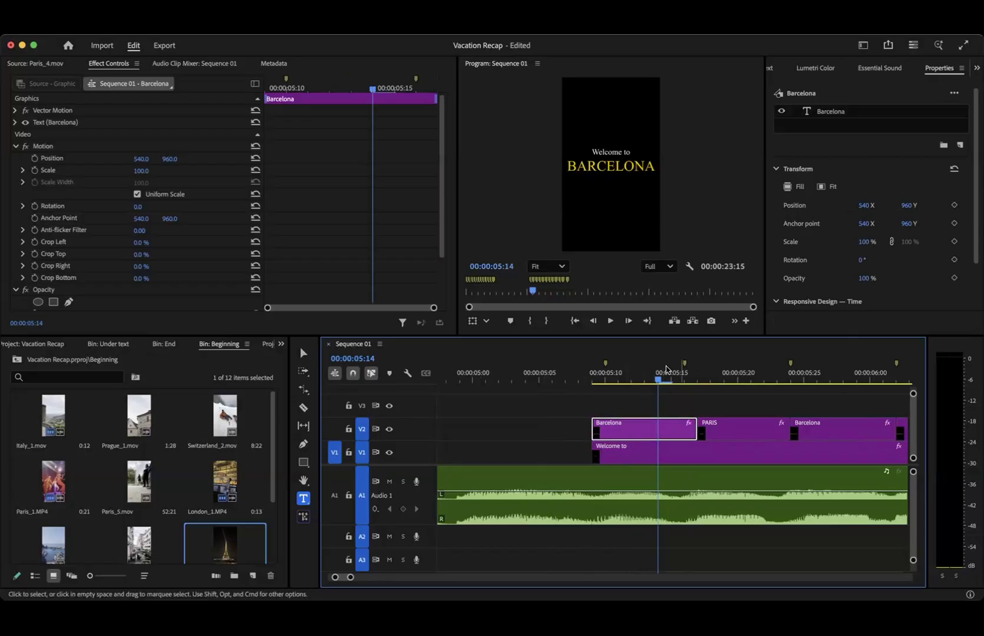
{"action": "left_click_drag", "start_coordinate": [689, 376], "coordinate": [725, 380]}
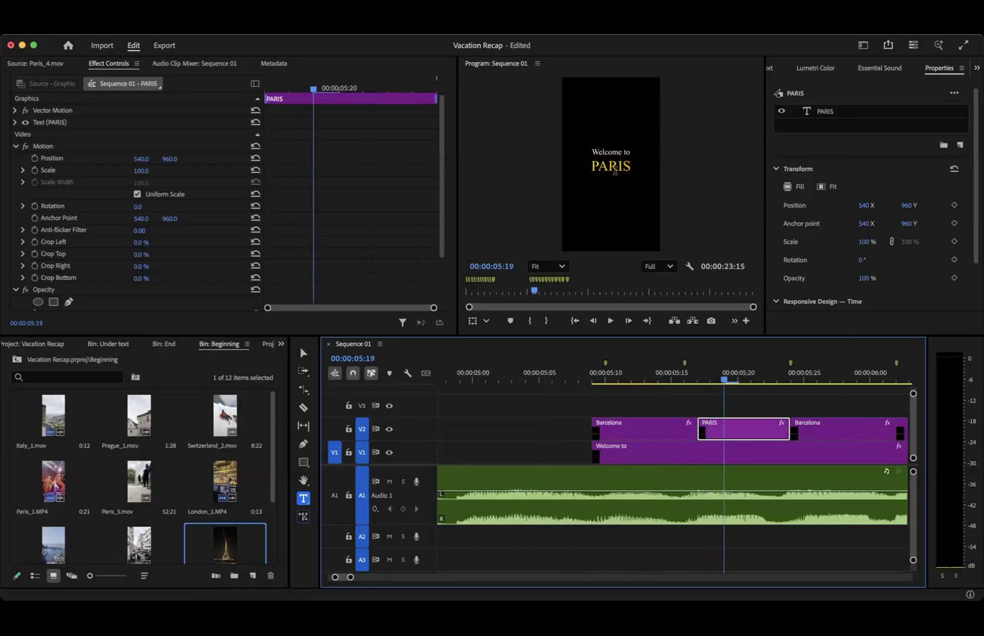
- Try placing the PARIS text lower under "Welcome to" and centring it horizontally in the frame
{"action": "left_click", "coordinate": [302, 352]}
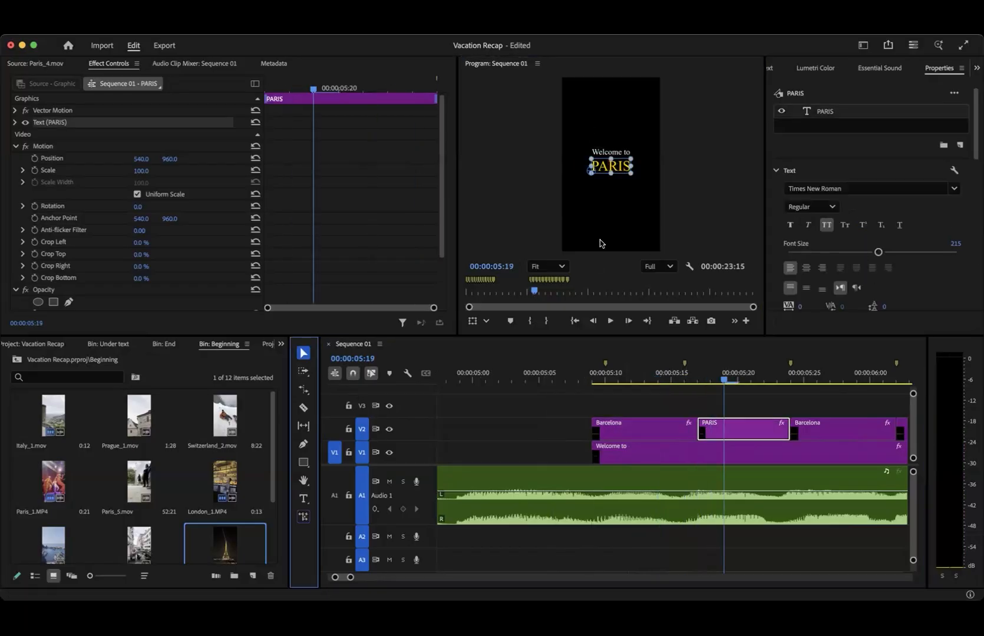
{"action": "mouse_move", "coordinate": [617, 167]}
{"action": "left_mouse_down"}
{"action": "mouse_move", "coordinate": [625, 194]}
{"action": "mouse_move", "coordinate": [607, 197]}
{"action": "mouse_move", "coordinate": [615, 117]}
{"action": "mouse_move", "coordinate": [616, 203]}
{"action": "mouse_move", "coordinate": [618, 130]}
{"action": "mouse_move", "coordinate": [619, 180]}
{"action": "left_mouse_up"}
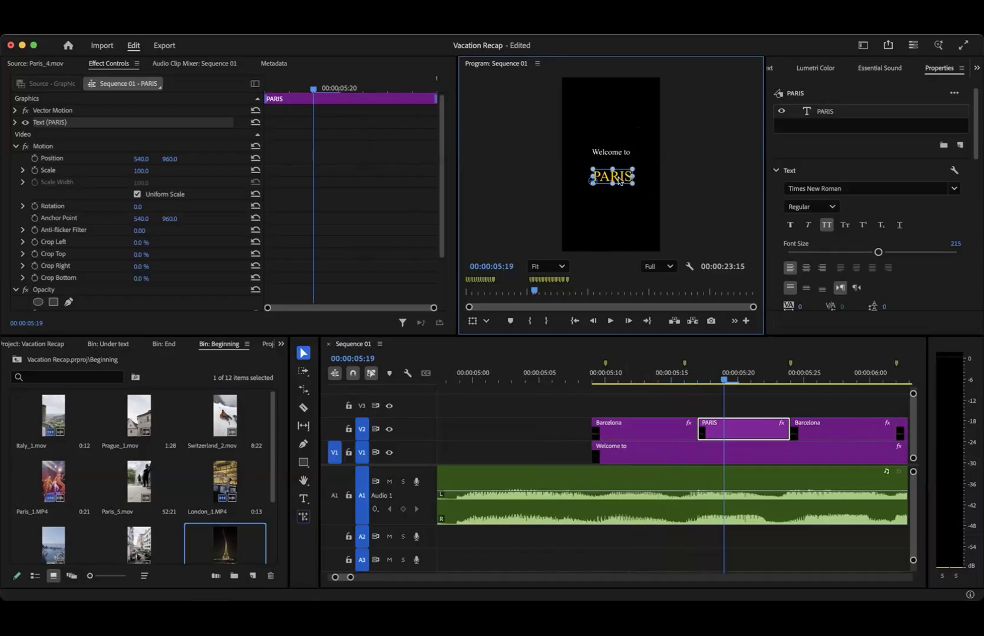
{"action": "left_click_drag", "start_coordinate": [622, 149], "coordinate": [622, 175]}
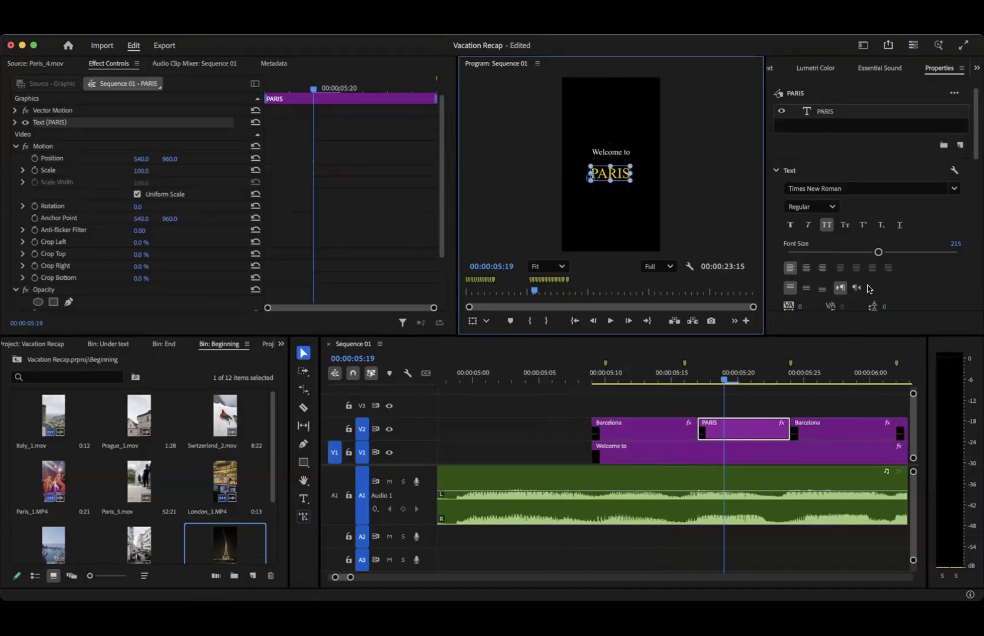
{"action": "scroll", "coordinate": [901, 277], "scroll_direction": "down", "scroll_amount": 5}
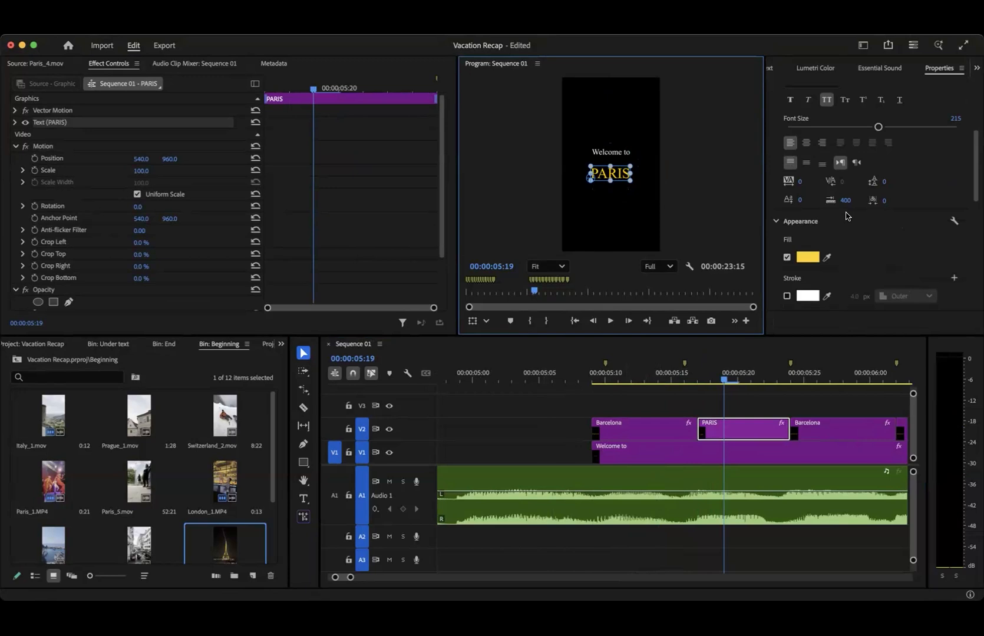
{"action": "scroll", "coordinate": [846, 216], "scroll_direction": "down", "scroll_amount": 5}
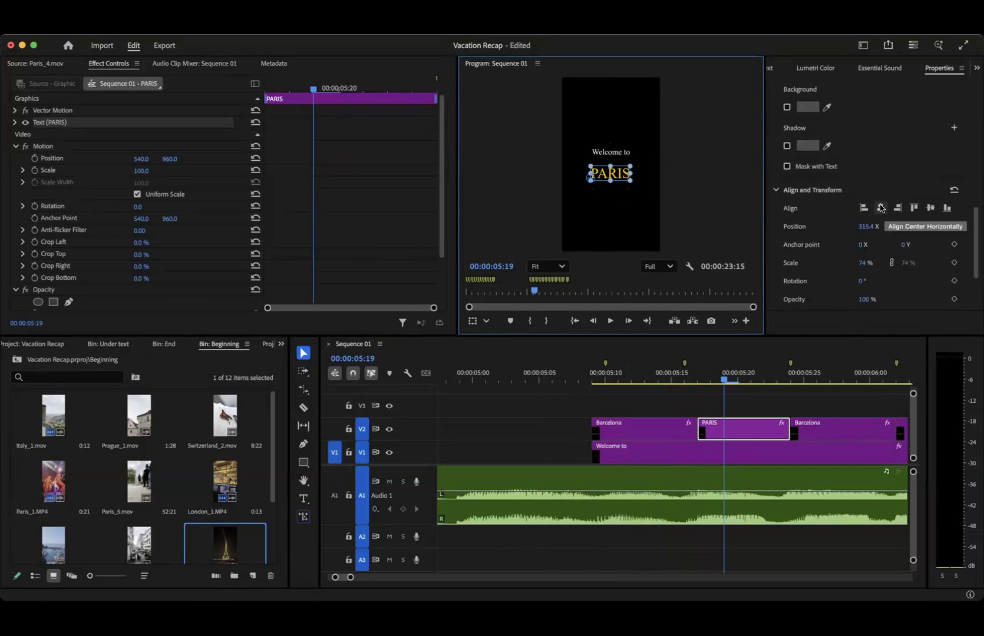
{"action": "left_click", "coordinate": [880, 207]}
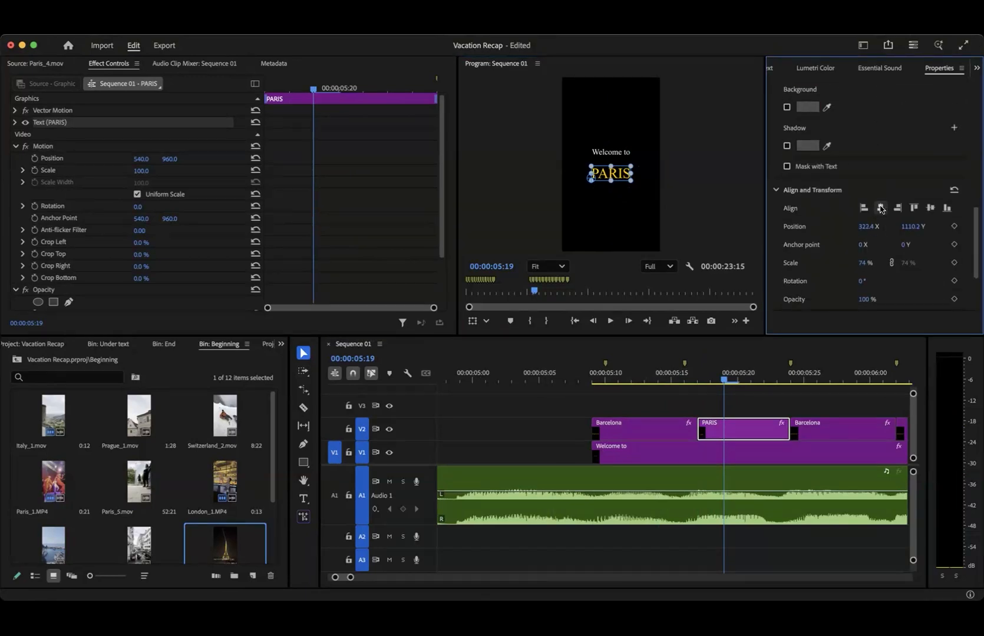
{"action": "left_click_drag", "start_coordinate": [910, 227], "coordinate": [863, 227]}
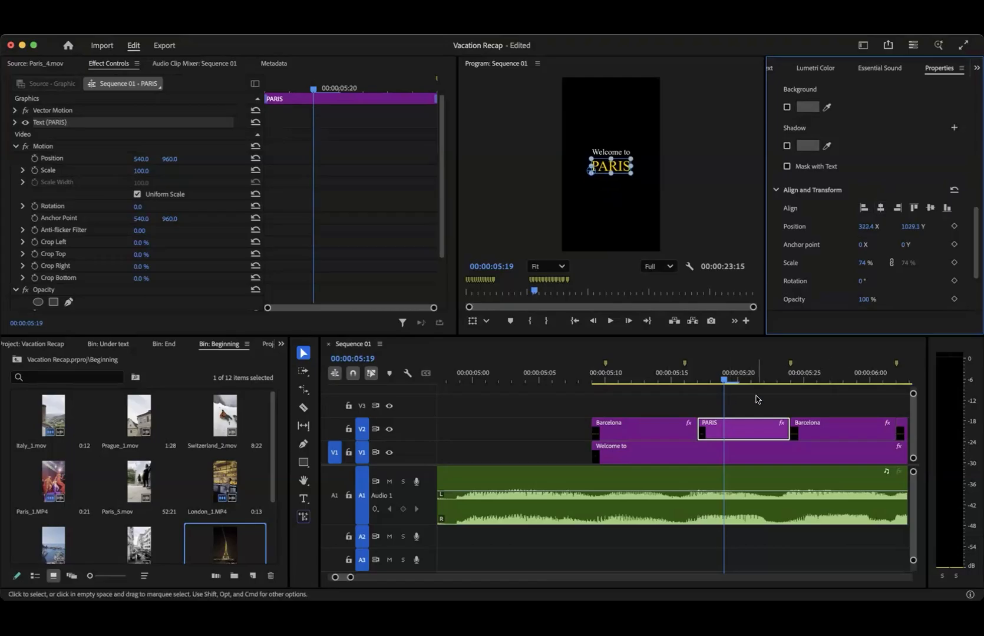
- Scrub over the V2 text clips and play the sequence from 00:00:02:25 to check the title changes against the music
{"action": "scroll", "coordinate": [757, 398], "scroll_direction": "right", "scroll_amount": 3}
{"action": "left_click", "coordinate": [646, 400]}
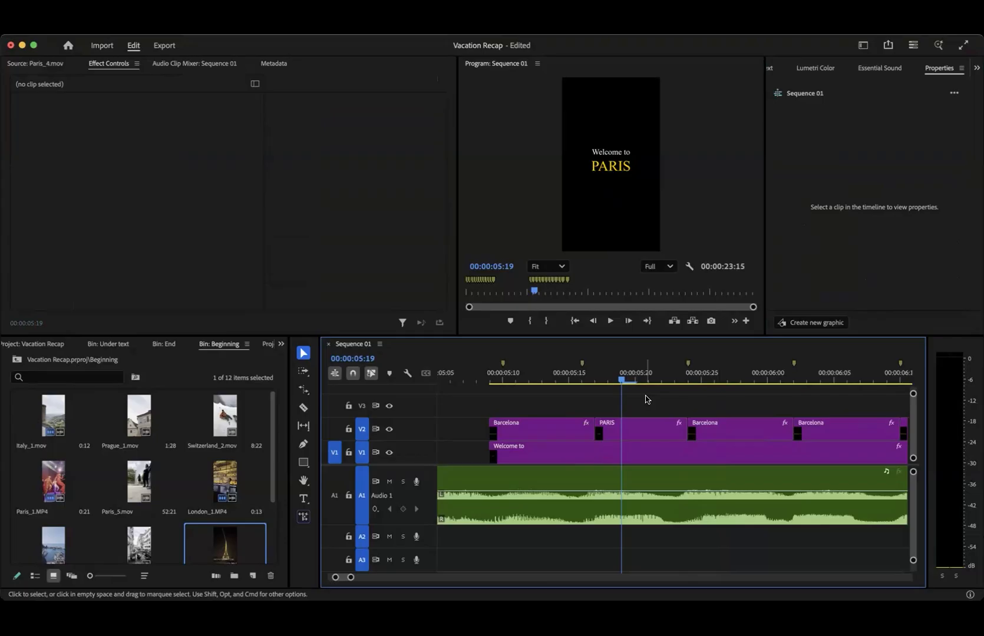
{"action": "scroll", "coordinate": [542, 411], "scroll_direction": "down", "scroll_amount": 5}
{"action": "left_click_drag", "start_coordinate": [541, 377], "coordinate": [589, 397]}
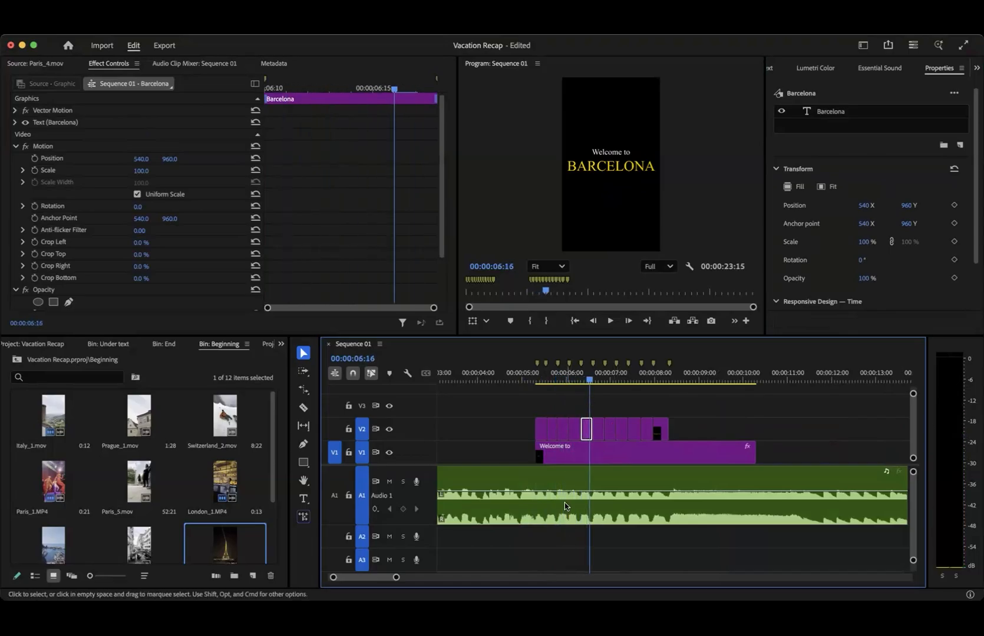
{"action": "scroll", "coordinate": [564, 472], "scroll_direction": "up", "scroll_amount": 5}
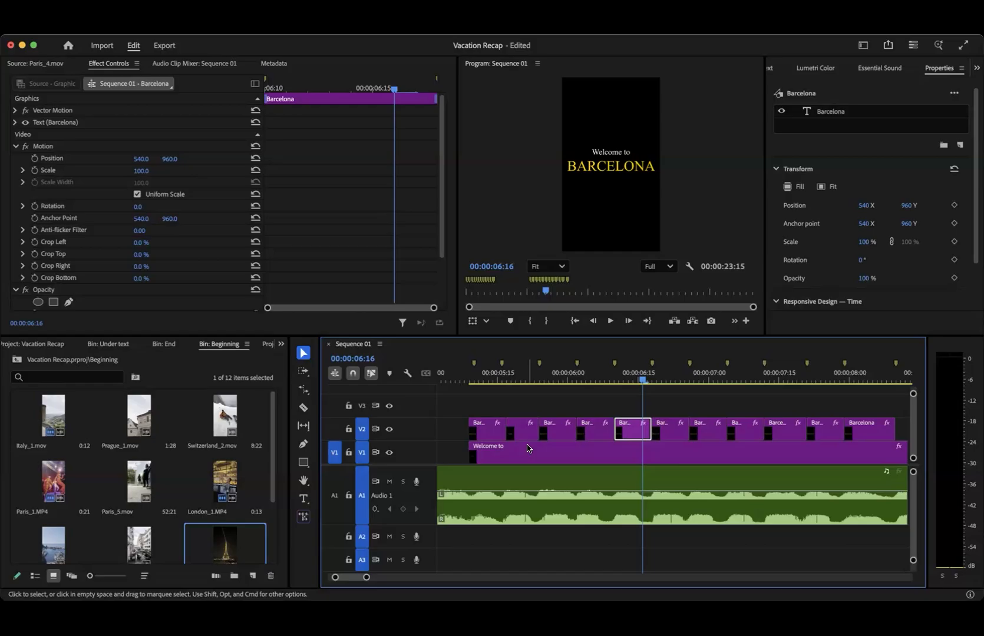
{"action": "key", "text": "minus"}
{"action": "key", "text": "minus"}
{"action": "key", "text": "minus"}
{"action": "key", "text": "minus"}
{"action": "left_click_drag", "start_coordinate": [510, 383], "coordinate": [484, 383]}
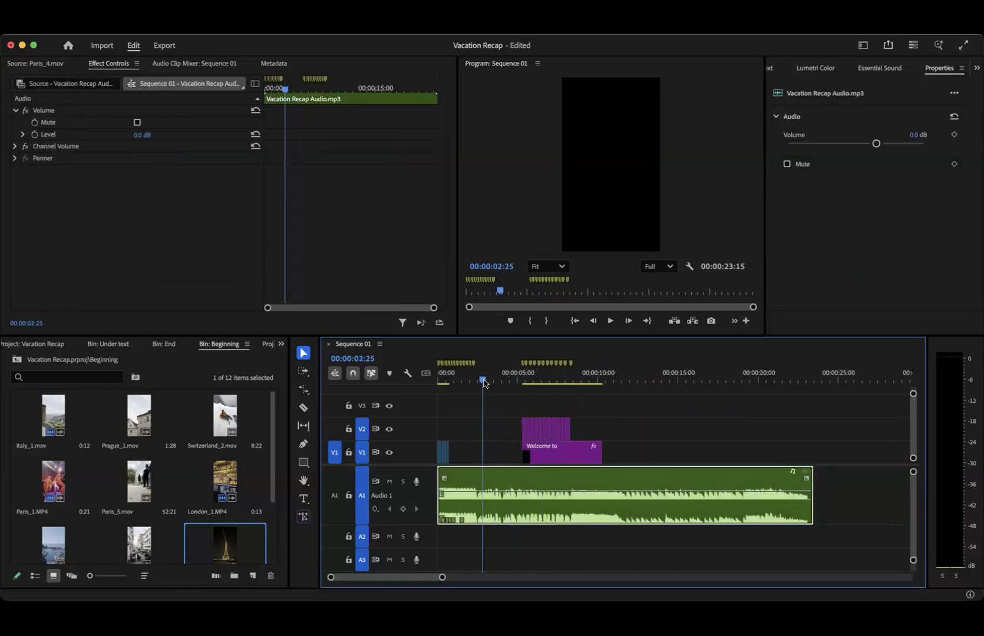
{"action": "key", "text": "space"}
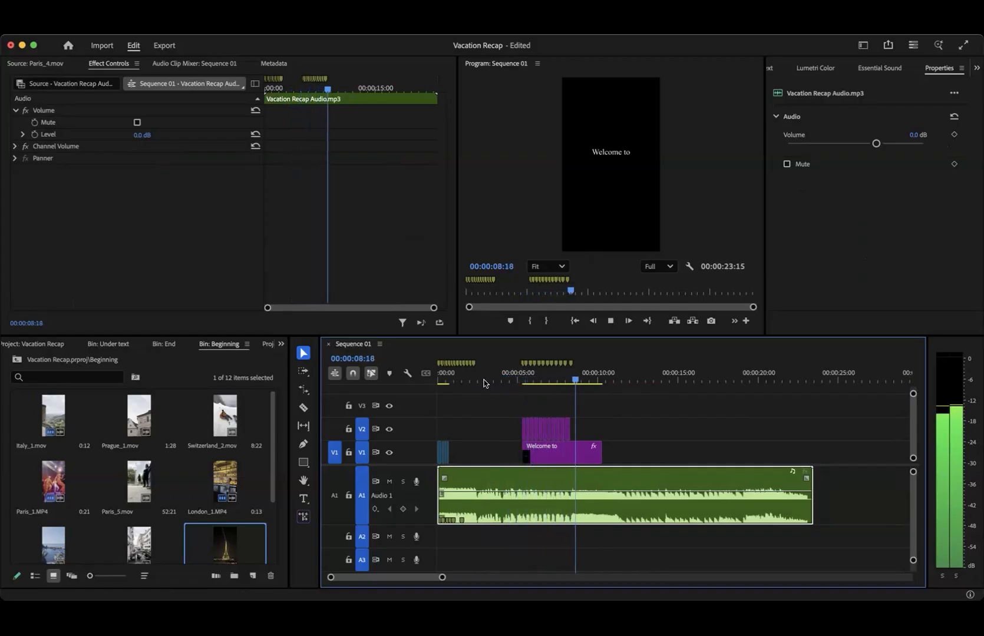
{"action": "key", "text": "space"}
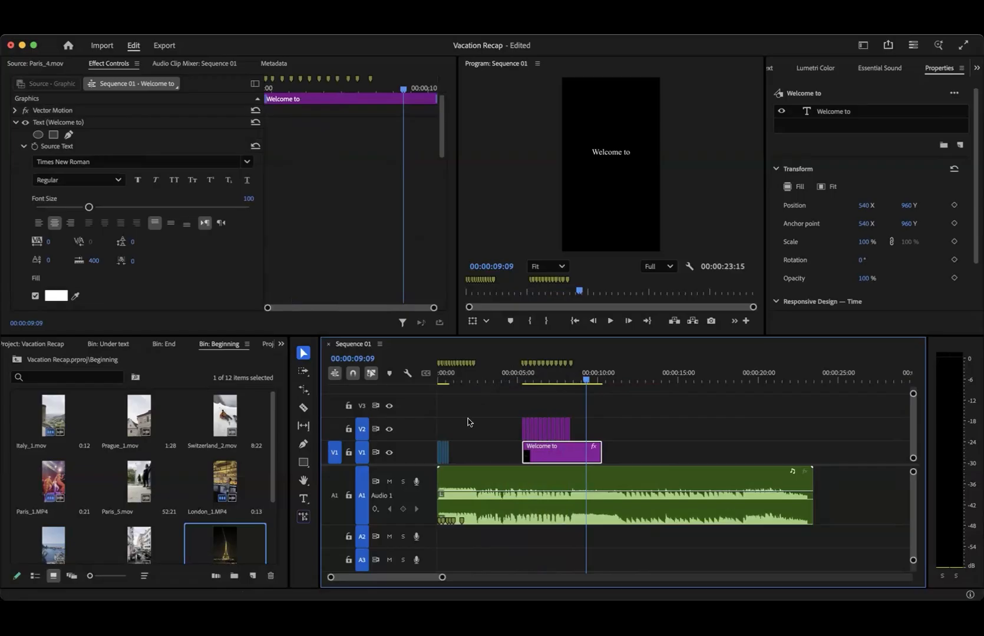
- Replace the text of the third clip on V2 with London
{"action": "scroll", "coordinate": [526, 438], "scroll_direction": "up", "scroll_amount": 5}
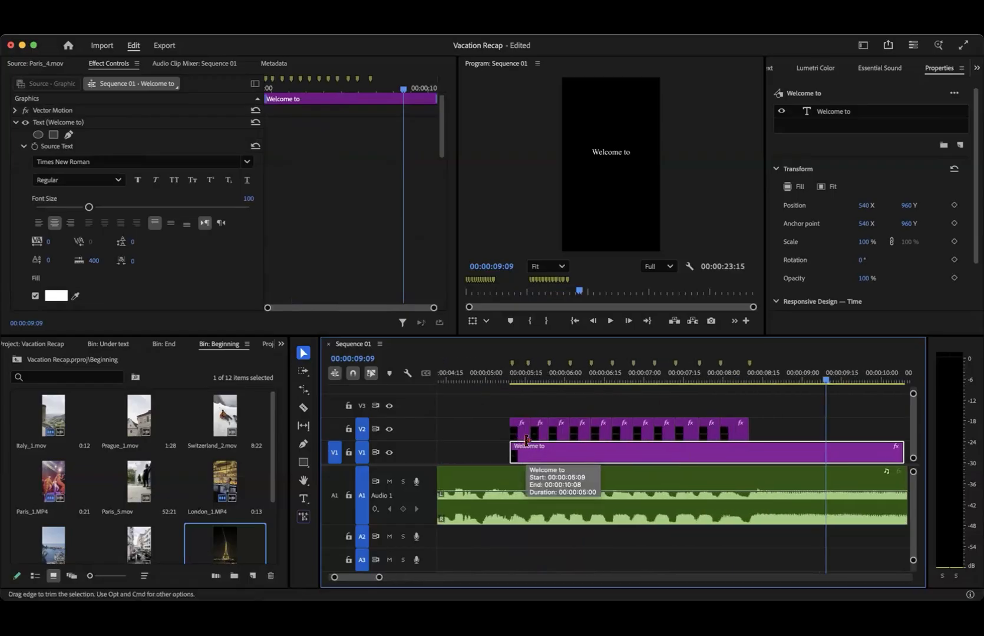
{"action": "left_click_drag", "start_coordinate": [530, 380], "coordinate": [560, 381]}
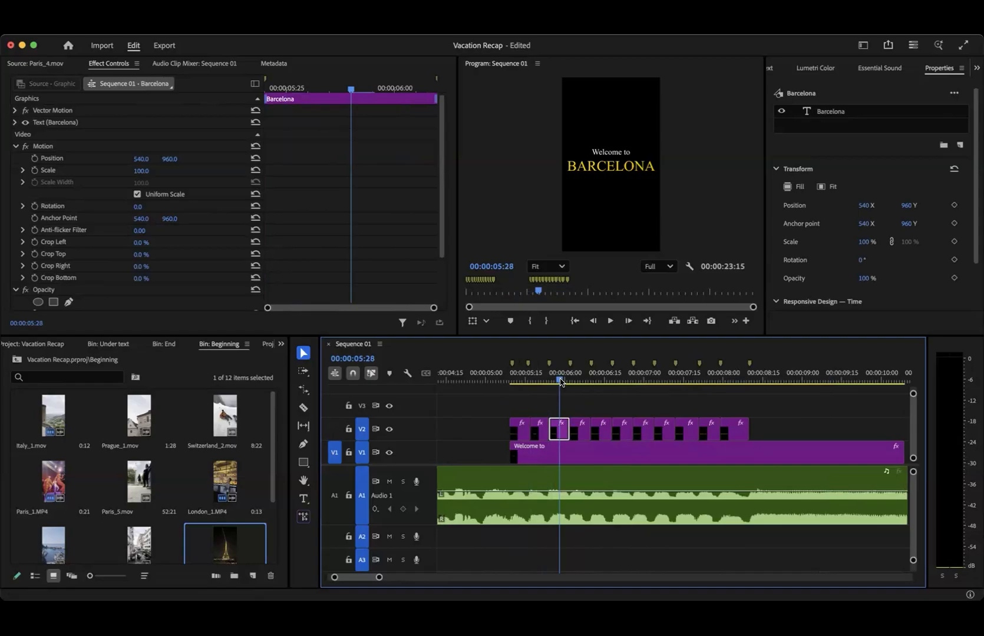
{"action": "mouse_move", "coordinate": [559, 381]}
{"action": "left_mouse_down"}
{"action": "mouse_move", "coordinate": [534, 380]}
{"action": "mouse_move", "coordinate": [554, 380]}
{"action": "left_mouse_up"}
{"action": "left_click", "coordinate": [618, 168]}
{"action": "double_click", "coordinate": [618, 167]}
{"action": "type", "text": "London"}
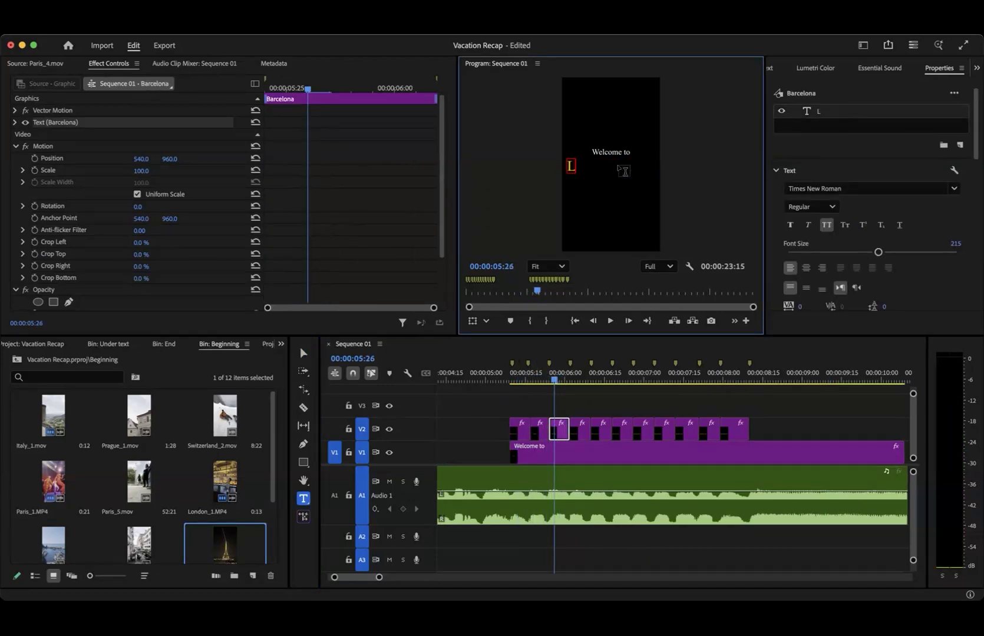
- Replace the text of the fourth clip on V2 with Amsterdam and centre it horizontally in the frame
{"action": "left_click", "coordinate": [579, 425]}
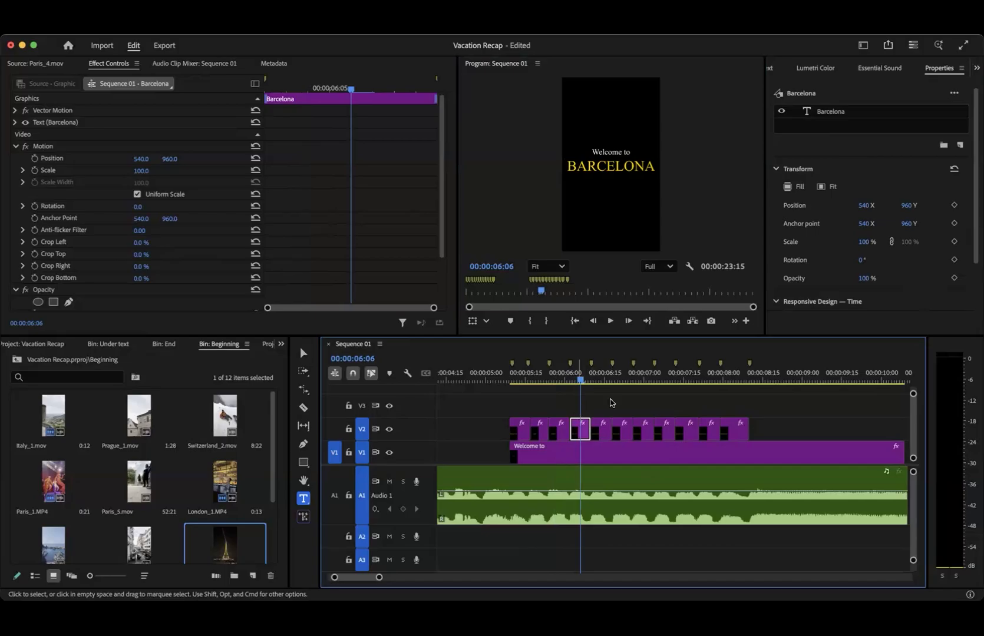
{"action": "double_click", "coordinate": [611, 167]}
{"action": "type", "text": "Amsterdam"}
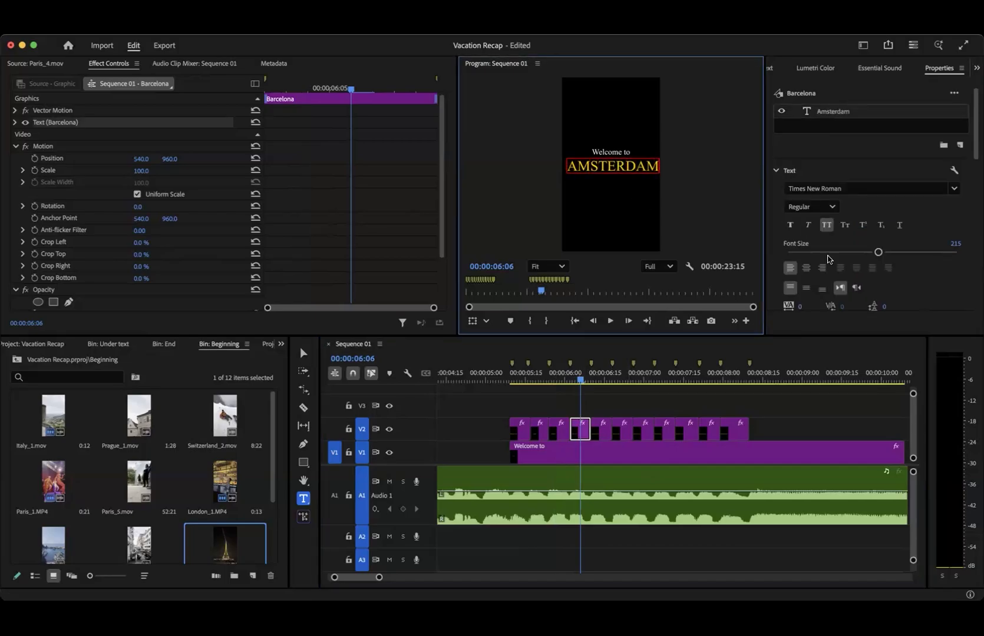
{"action": "scroll", "coordinate": [837, 236], "scroll_direction": "down", "scroll_amount": 12}
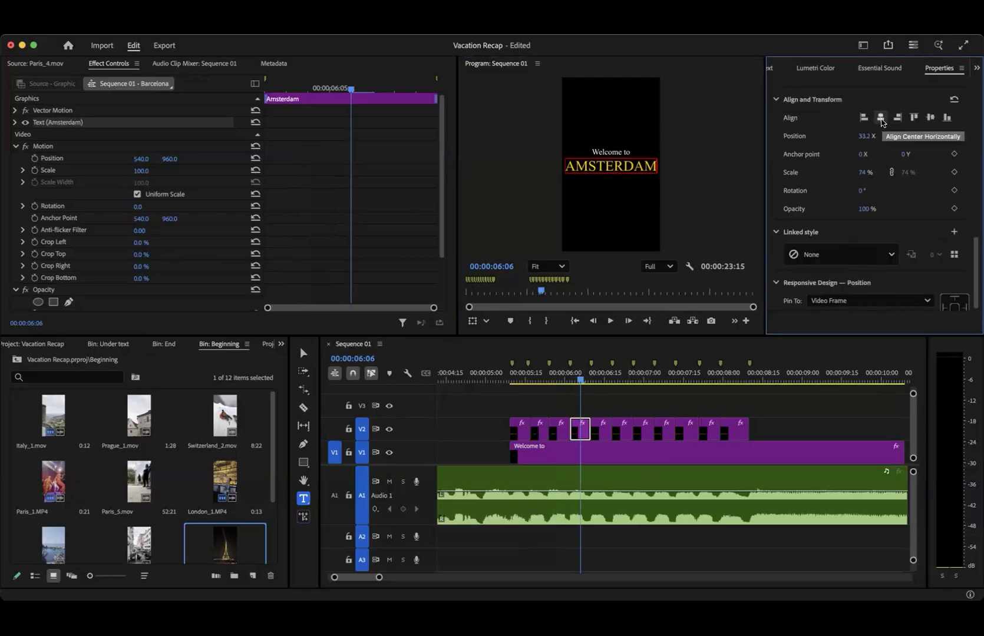
{"action": "mouse_move", "coordinate": [581, 380]}
{"action": "left_mouse_down"}
{"action": "mouse_move", "coordinate": [593, 380]}
{"action": "mouse_move", "coordinate": [577, 380]}
{"action": "left_mouse_up"}
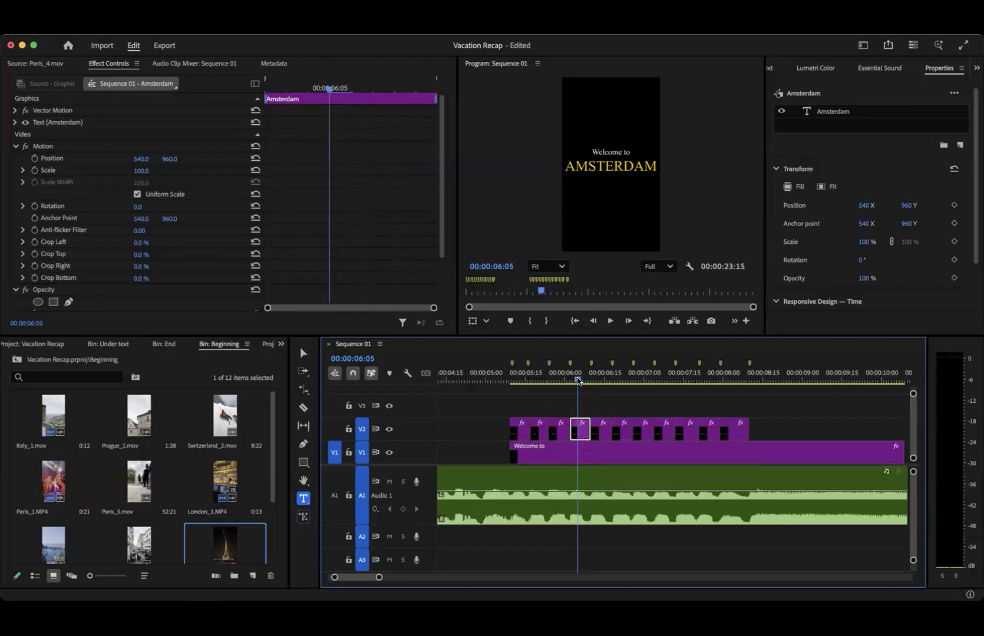
- Replace the text of the fifth clip on V2 with Prague and centre it horizontally in the frame
{"action": "left_click", "coordinate": [599, 380]}
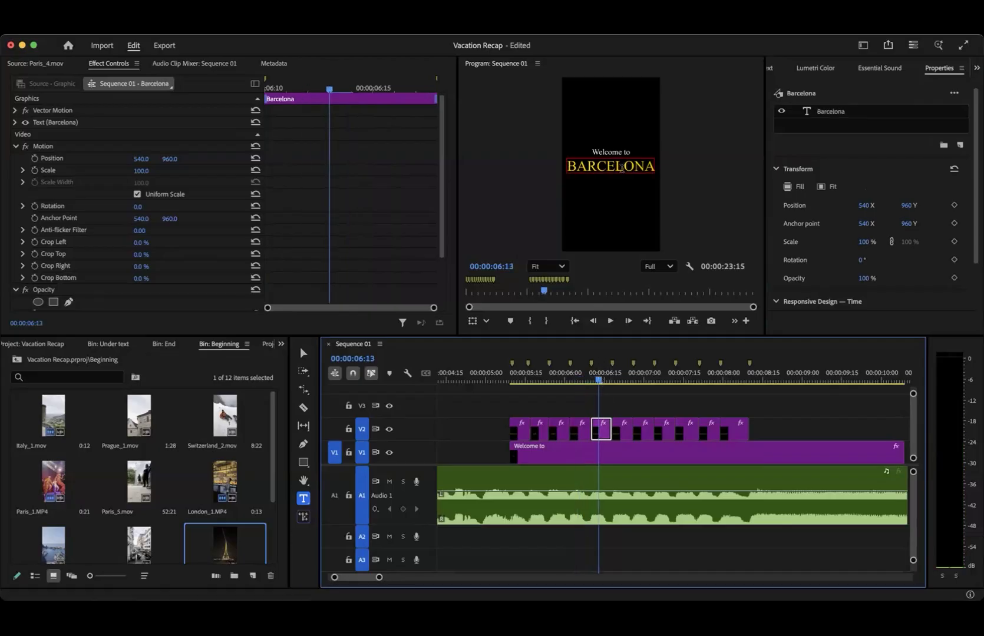
{"action": "double_click", "coordinate": [618, 167]}
{"action": "type", "text": "Prague"}
{"action": "scroll", "coordinate": [914, 279], "scroll_direction": "down", "scroll_amount": 12}
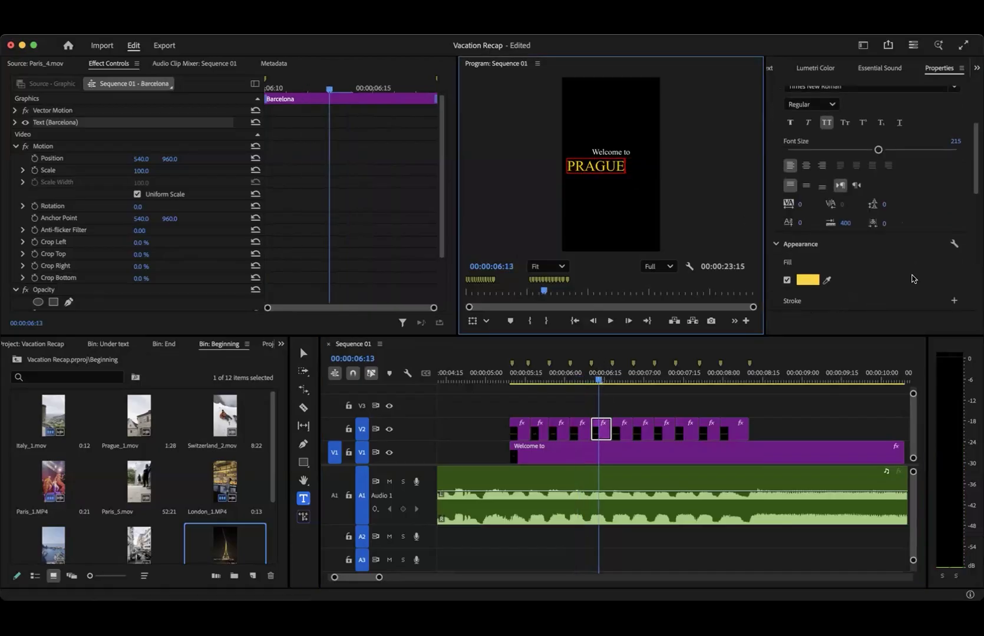
{"action": "left_click", "coordinate": [881, 117]}
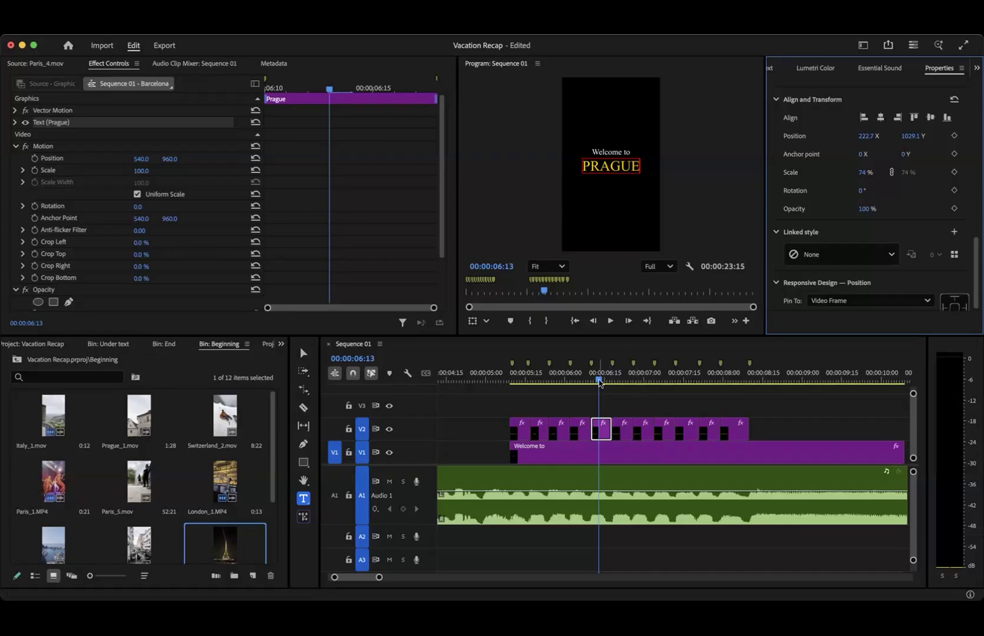
{"action": "left_click", "coordinate": [588, 380]}
{"action": "left_click", "coordinate": [594, 381]}
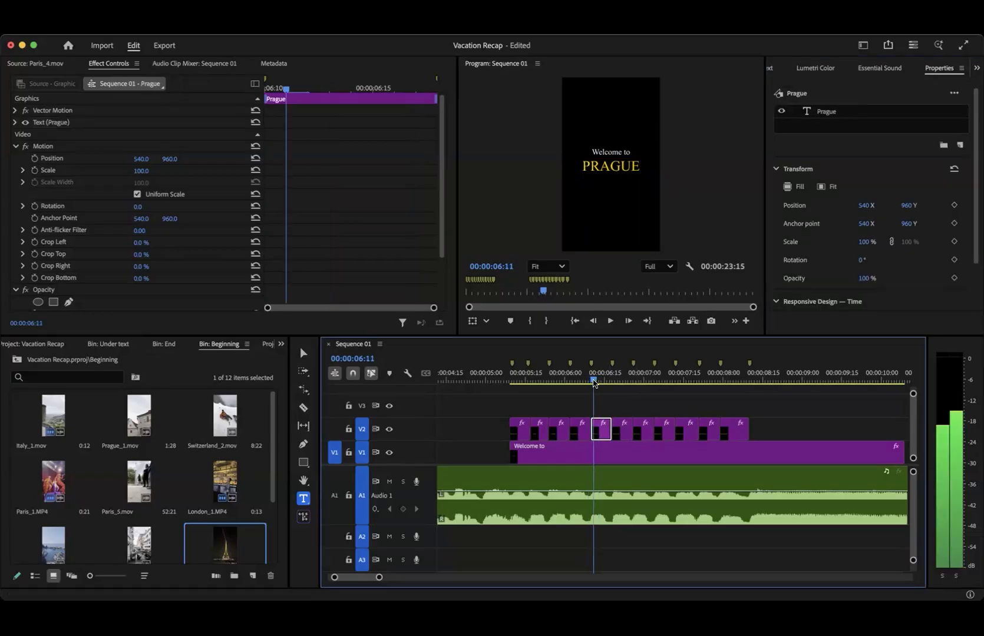
- Replace the text of the sixth clip on V2 with The Swiss alps, centre-align its lines and centre it horizontally in the frame
{"action": "left_click_drag", "start_coordinate": [593, 381], "coordinate": [616, 381]}
{"action": "double_click", "coordinate": [629, 171]}
{"action": "type", "text": "The Swiss alps"}
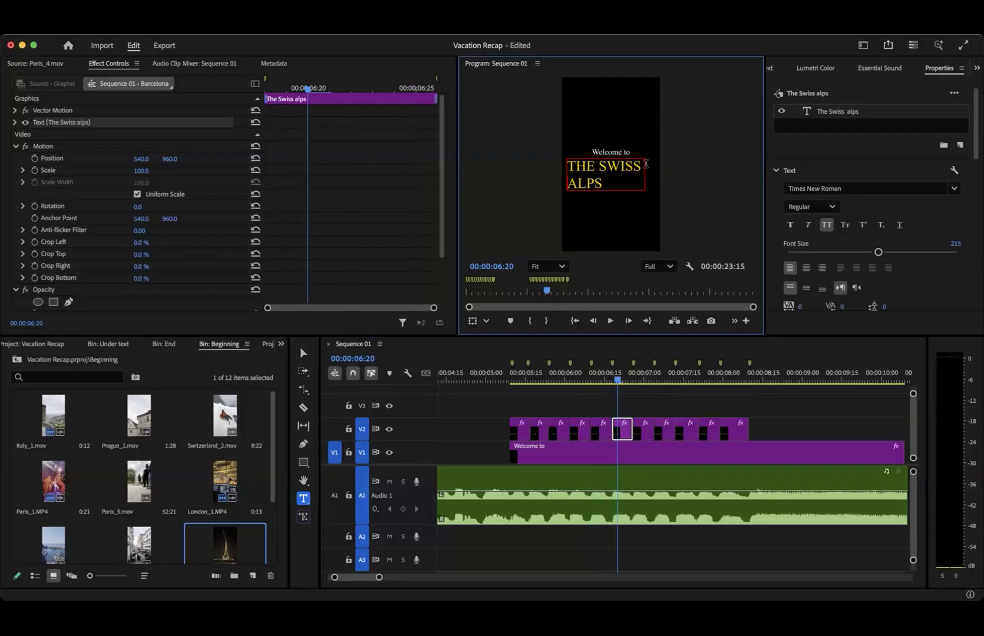
{"action": "scroll", "coordinate": [836, 297], "scroll_direction": "down", "scroll_amount": 5}
{"action": "left_click", "coordinate": [883, 229]}
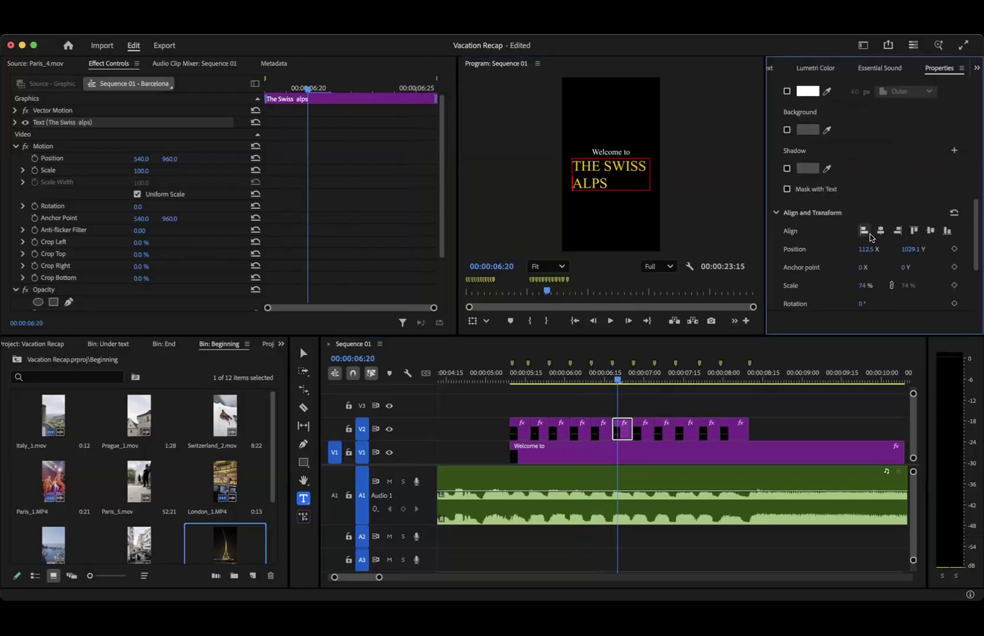
{"action": "scroll", "coordinate": [872, 230], "scroll_direction": "up", "scroll_amount": 4}
{"action": "left_click", "coordinate": [806, 234]}
{"action": "scroll", "coordinate": [836, 235], "scroll_direction": "down", "scroll_amount": 5}
{"action": "left_click", "coordinate": [881, 185]}
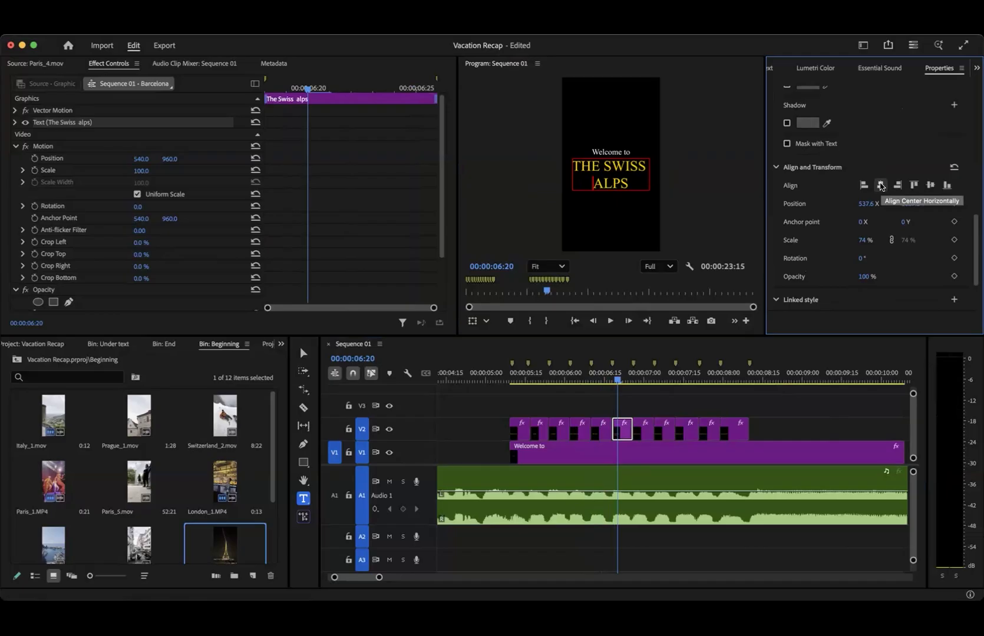
- Replace the text of the seventh clip on V2 with Venice and set its paragraph alignment to centre
{"action": "left_click", "coordinate": [645, 377]}
{"action": "double_click", "coordinate": [636, 166]}
{"action": "type", "text": "Venice"}
{"action": "left_click", "coordinate": [806, 267]}
{"action": "scroll", "coordinate": [867, 229], "scroll_direction": "down", "scroll_amount": 5}
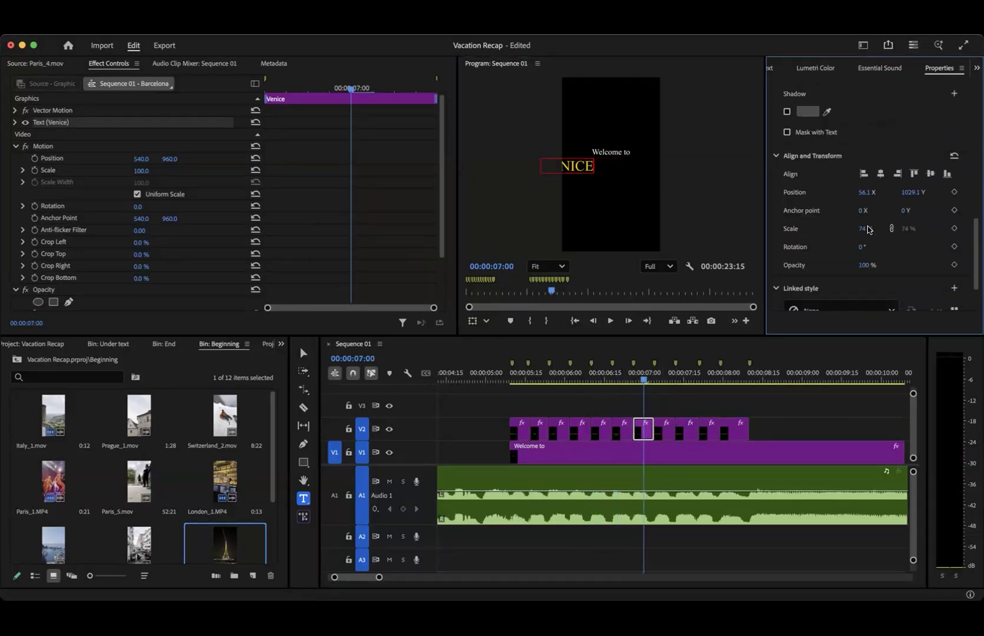
- Replace the text of the eighth clip on V2 with CInque Terre, centre-align its lines and centre it horizontally in the frame
{"action": "left_click", "coordinate": [660, 377]}
{"action": "double_click", "coordinate": [624, 167]}
{"action": "type", "text": "Cinque Terre"}
{"action": "left_click", "coordinate": [806, 267]}
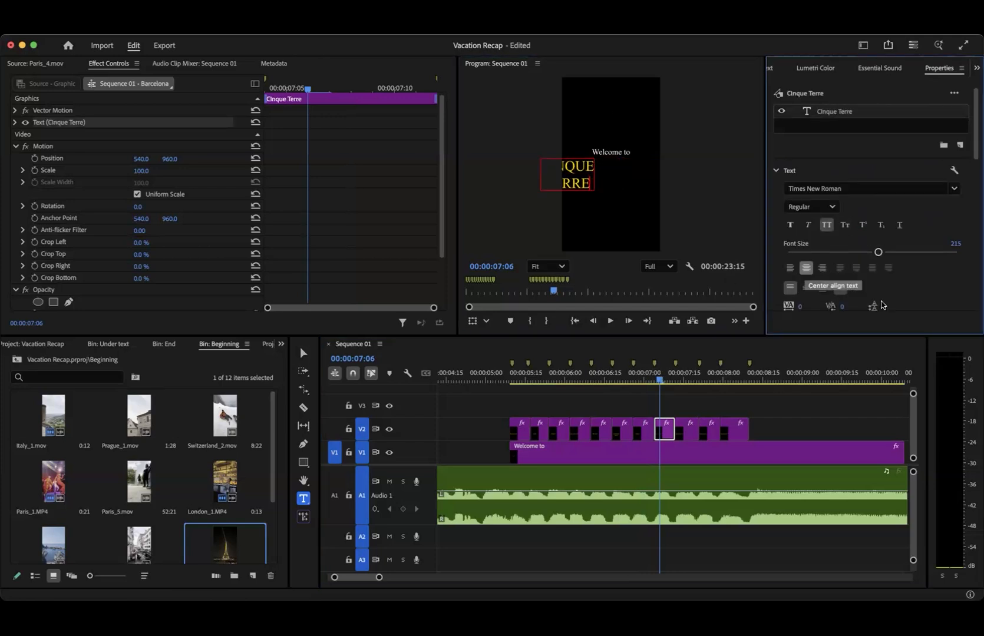
{"action": "scroll", "coordinate": [882, 305], "scroll_direction": "down", "scroll_amount": 5}
{"action": "left_click", "coordinate": [882, 220]}
- Replace the text of the ninth clip on V2 with ROME and centre it horizontally in the frame
{"action": "left_click", "coordinate": [684, 377]}
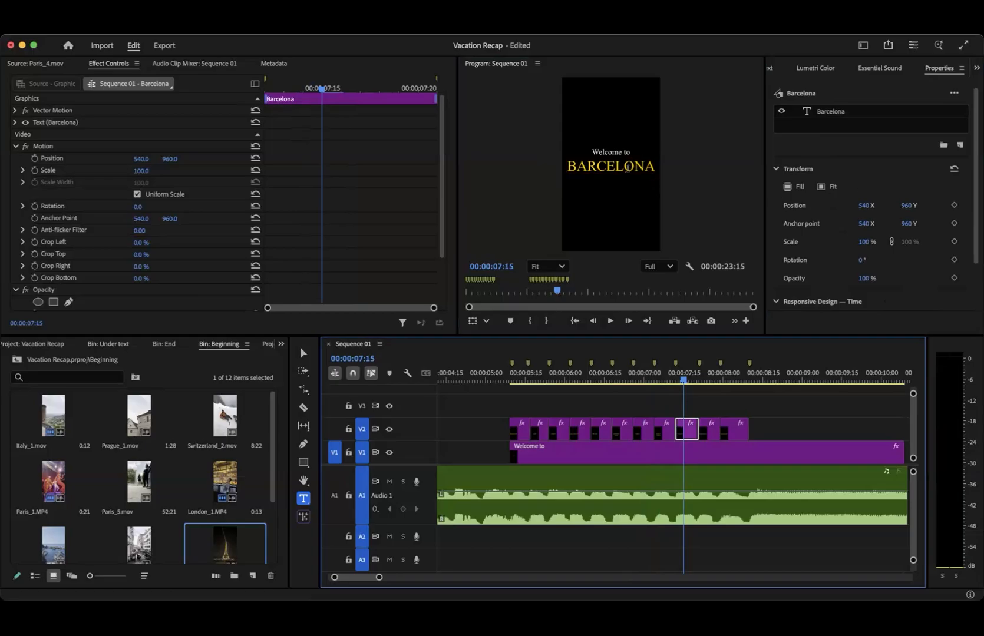
{"action": "double_click", "coordinate": [630, 166]}
{"action": "type", "text": "ROME"}
{"action": "scroll", "coordinate": [898, 121], "scroll_direction": "down", "scroll_amount": 5}
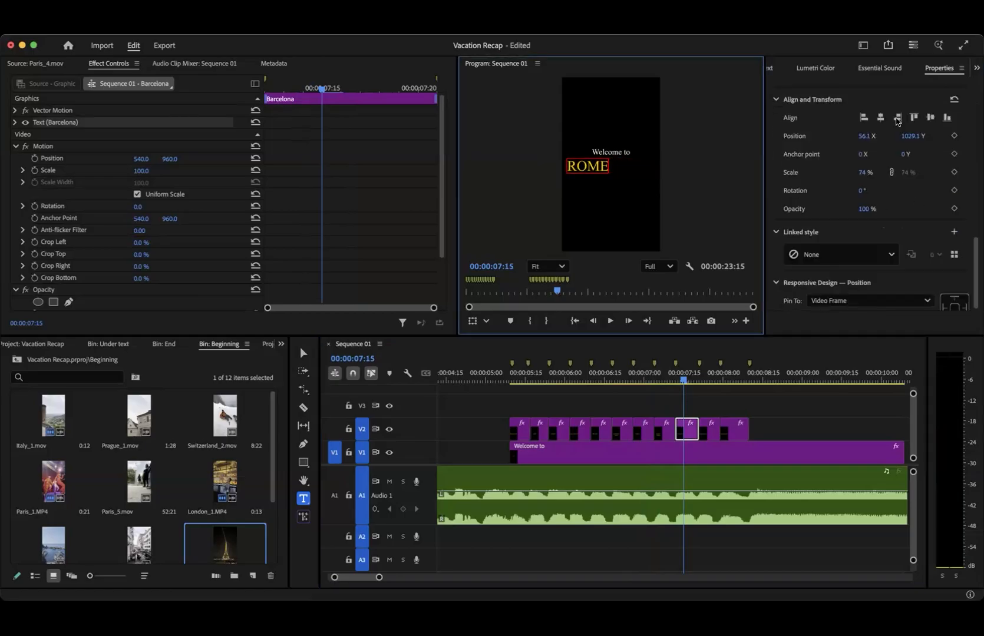
- Replace the text of the tenth clip on V2 with Athens and centre it horizontally in the frame
{"action": "left_click", "coordinate": [707, 378]}
{"action": "double_click", "coordinate": [627, 167]}
{"action": "type", "text": "AThens"}
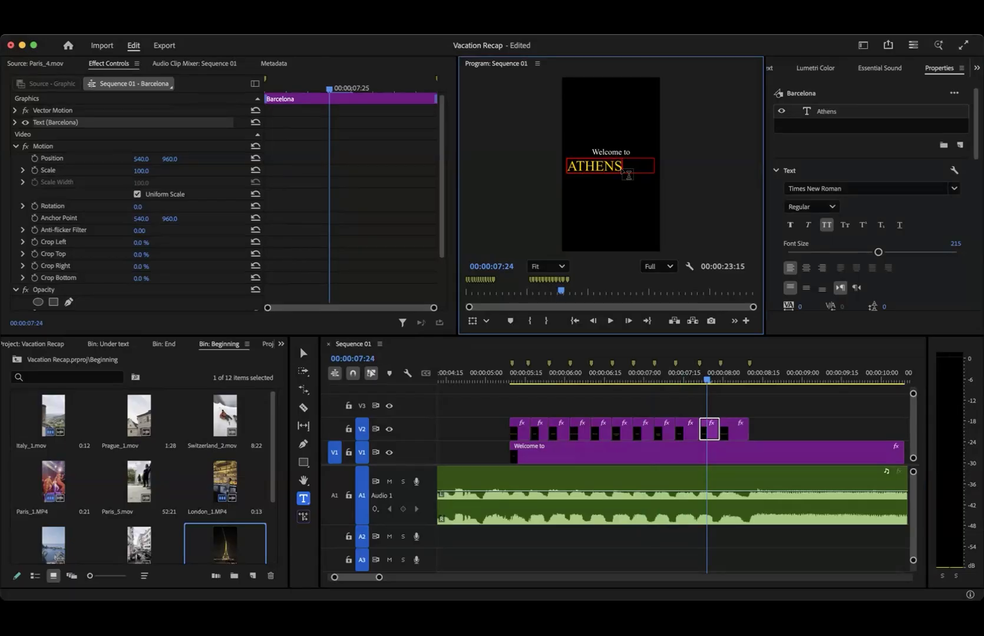
{"action": "scroll", "coordinate": [902, 137], "scroll_direction": "down", "scroll_amount": 5}
{"action": "left_click", "coordinate": [880, 120]}
- Replace the text of the eleventh clip on V2 with PAROS and centre it horizontally in the frame
{"action": "left_click", "coordinate": [734, 378]}
{"action": "double_click", "coordinate": [611, 165]}
{"action": "type", "text": "PAROS"}
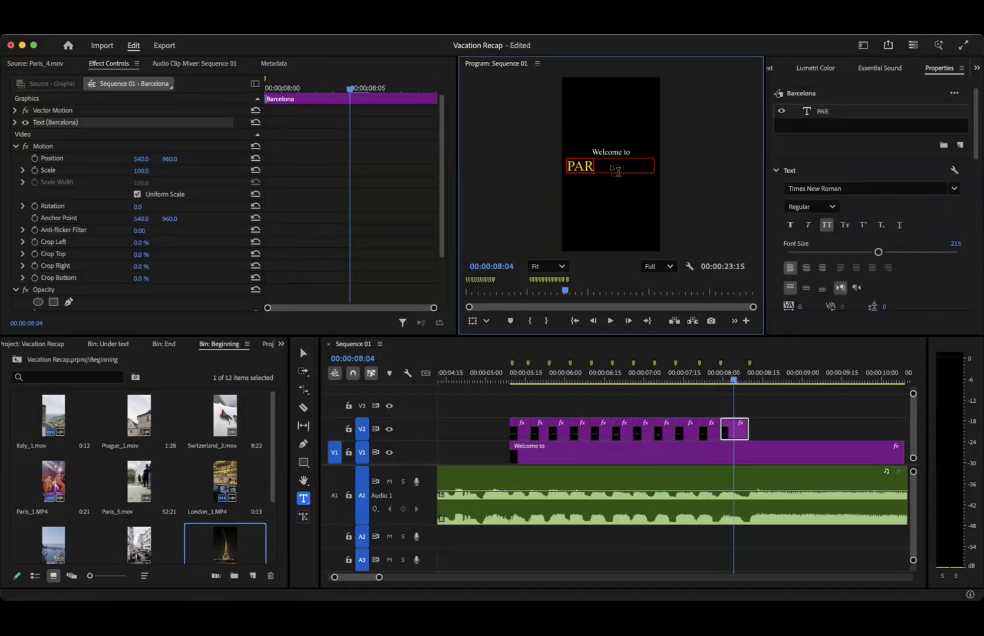
{"action": "scroll", "coordinate": [880, 194], "scroll_direction": "down", "scroll_amount": 5}
{"action": "left_click", "coordinate": [880, 242]}
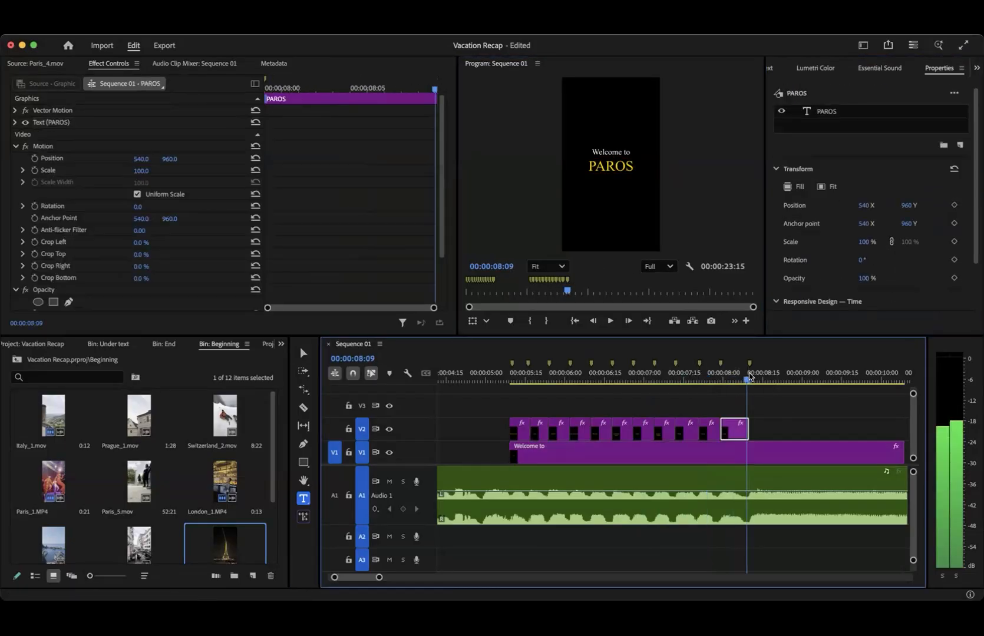
- Replace the text of the last clip on V2 with EUROPE and centre it horizontally in the frame
{"action": "left_click", "coordinate": [757, 380]}
{"action": "left_click", "coordinate": [624, 165]}
{"action": "type", "text": "EURPE"}
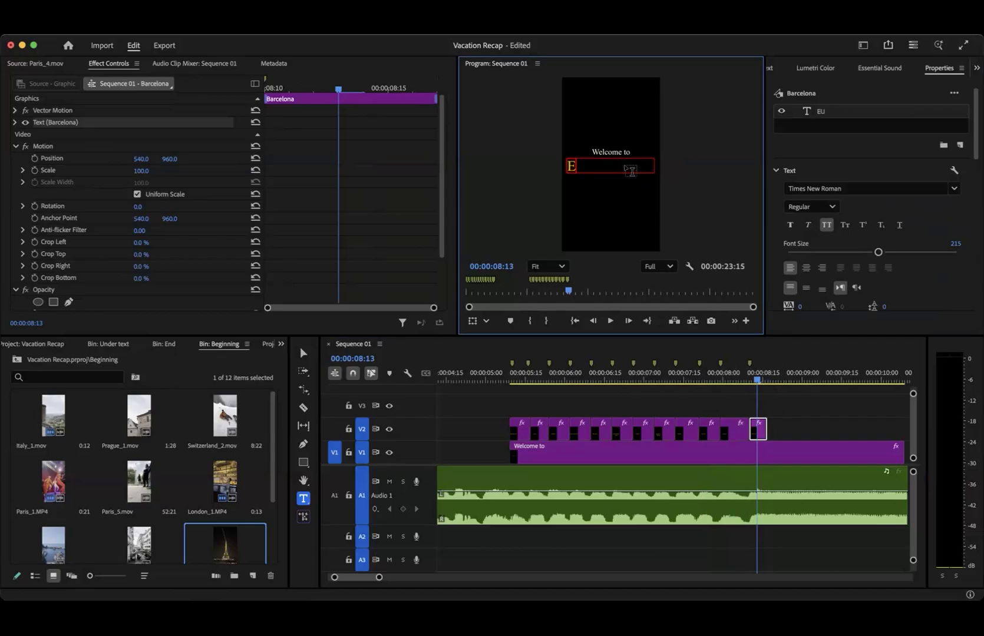
{"action": "key", "text": "BackSpace"}
{"action": "key", "text": "BackSpace"}
{"action": "type", "text": "OPE"}
{"action": "scroll", "coordinate": [950, 310], "scroll_direction": "down", "scroll_amount": 10}
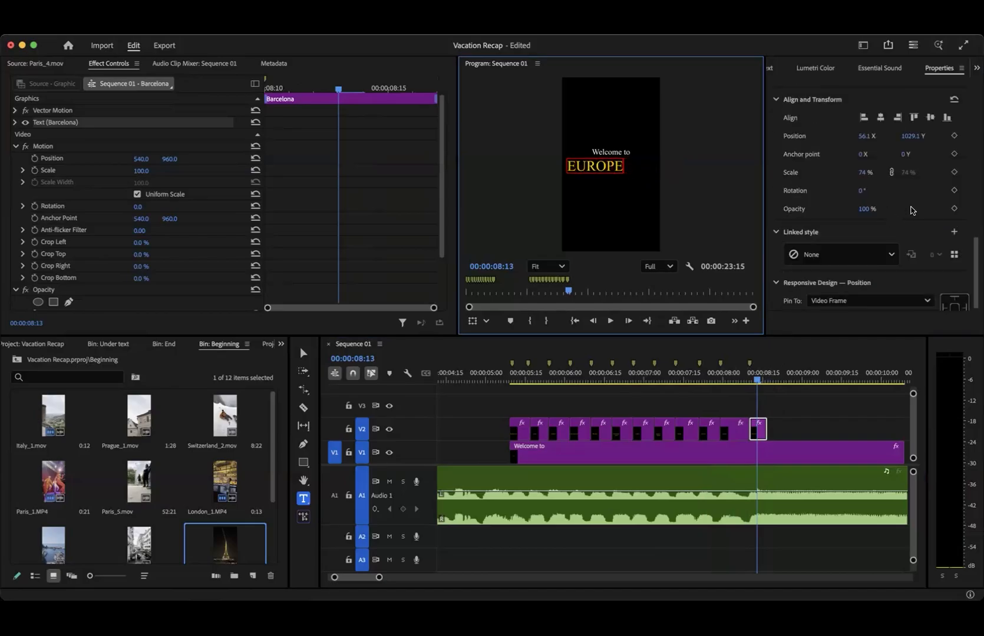
{"action": "left_click", "coordinate": [880, 118]}
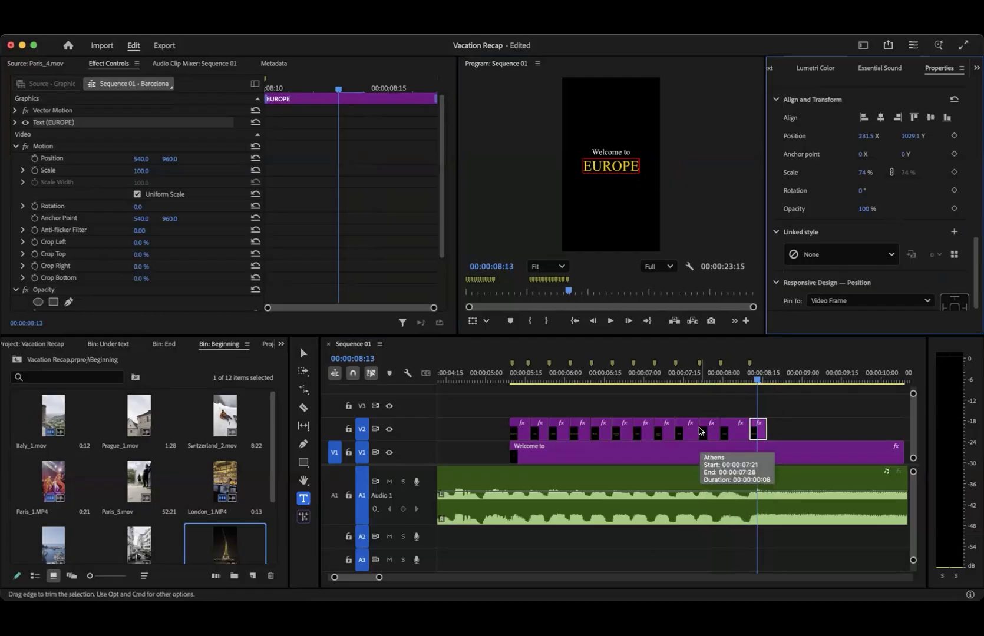
- Play the sequence from before the first place name through the EUROPE clip to check the title changes against the music
{"action": "left_click_drag", "start_coordinate": [565, 379], "coordinate": [478, 378]}
{"action": "key", "text": "space"}
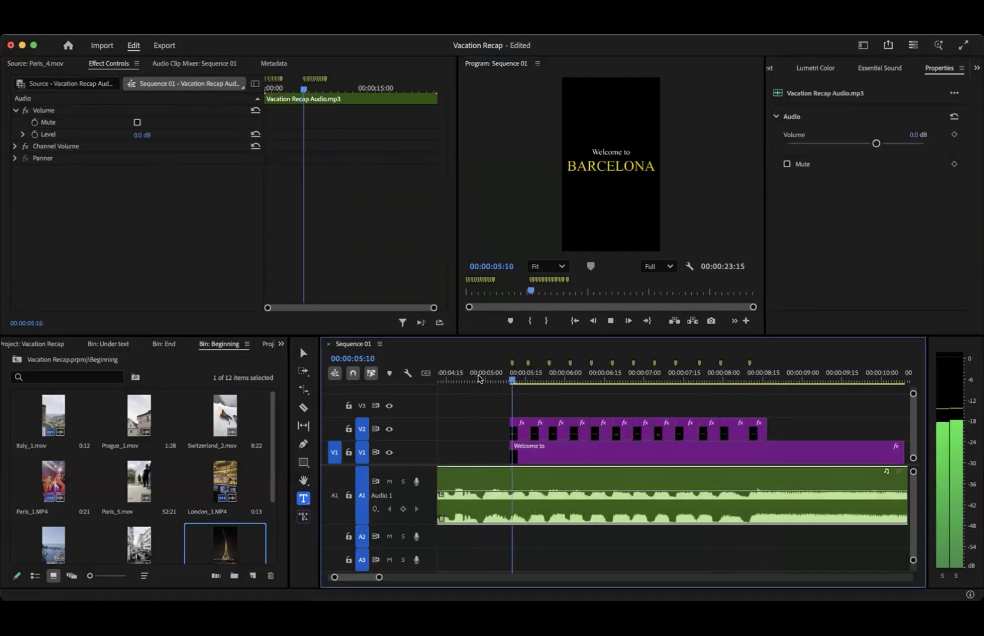
{"action": "key", "text": "space"}
{"action": "scroll", "coordinate": [497, 407], "scroll_direction": "left", "scroll_amount": 3}
{"action": "scroll", "coordinate": [497, 405], "scroll_direction": "down", "scroll_amount": 3}
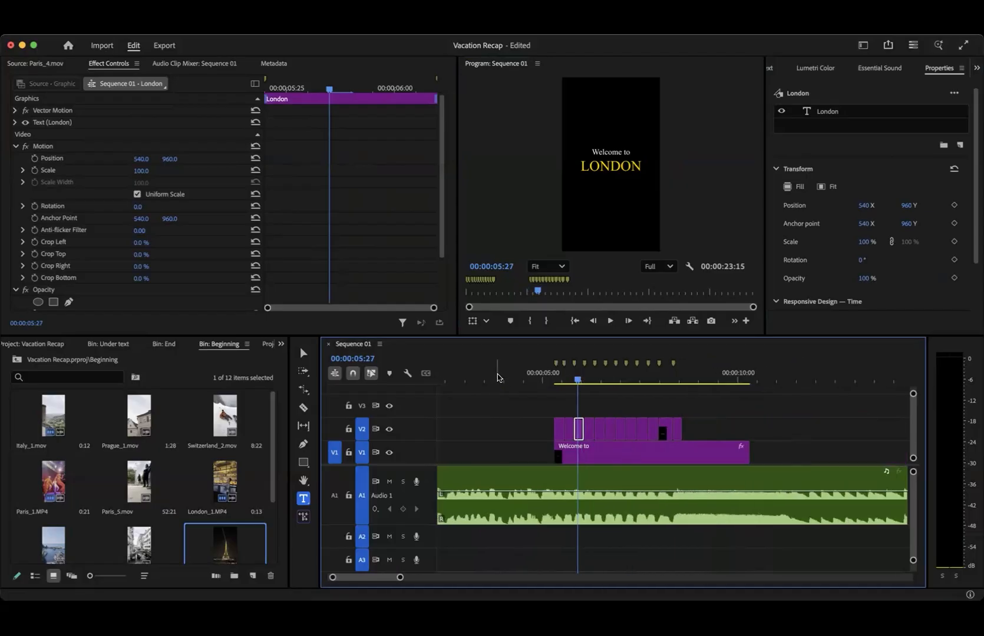
{"action": "left_click_drag", "start_coordinate": [497, 377], "coordinate": [471, 377]}
{"action": "key", "text": "space"}
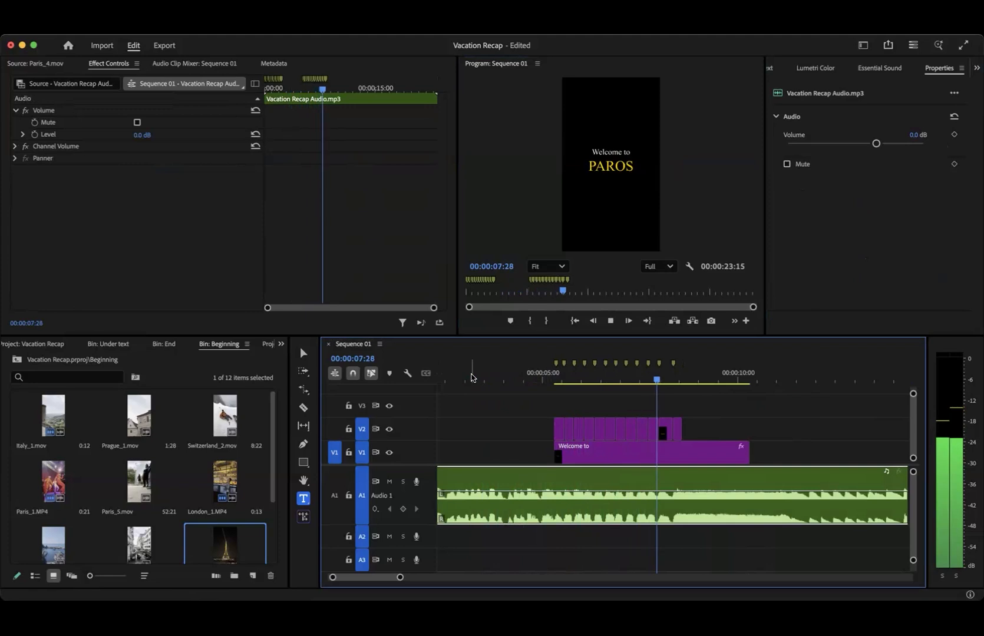
{"action": "key", "text": "space"}
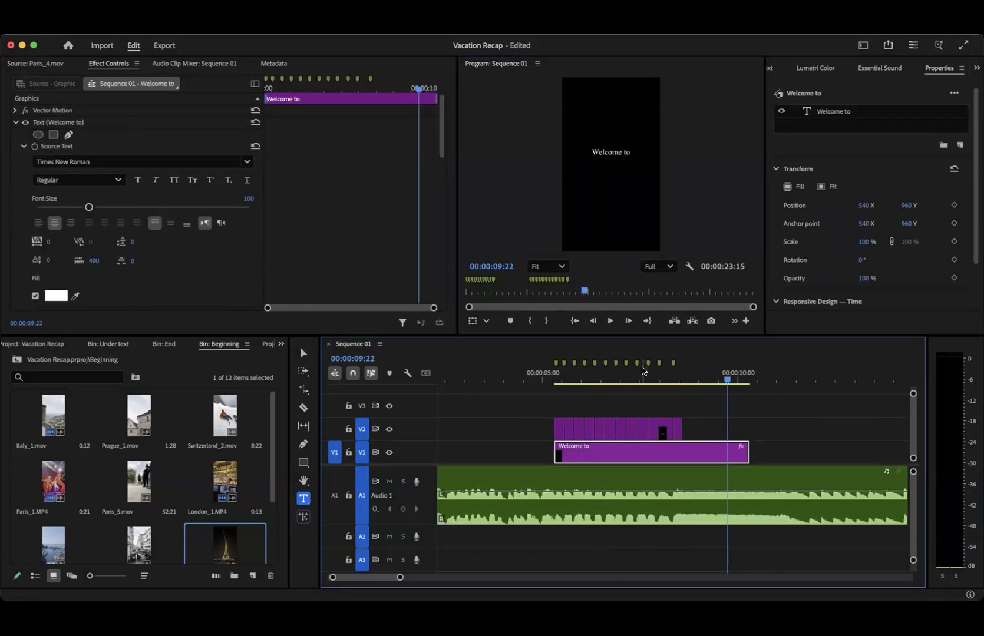
- Scrub and play around the PAROS and EUROPE clips to examine the music after the last beat marker
{"action": "left_click_drag", "start_coordinate": [627, 377], "coordinate": [663, 378]}
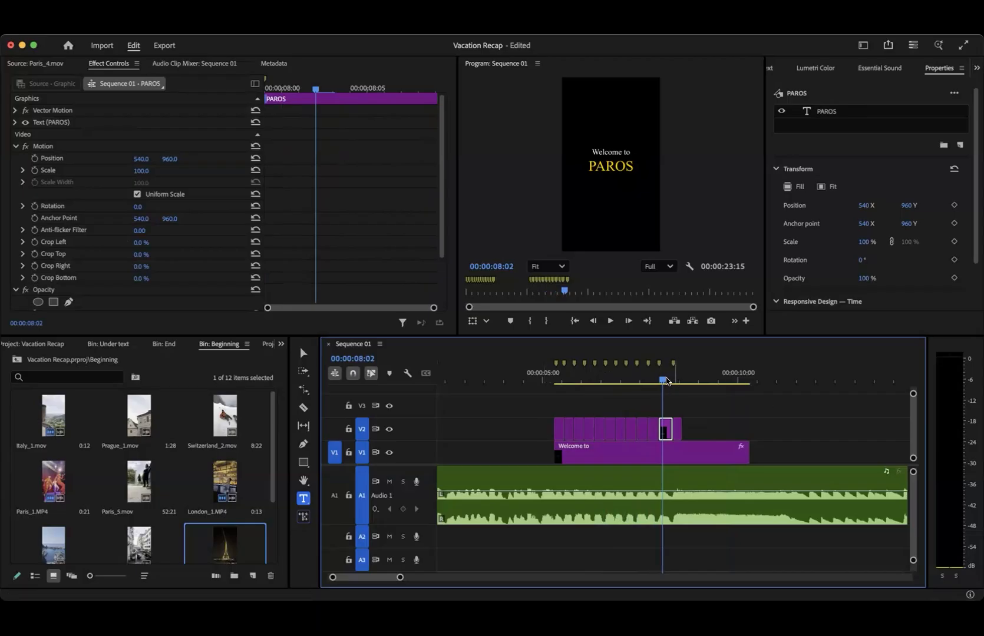
{"action": "left_click_drag", "start_coordinate": [662, 380], "coordinate": [682, 387]}
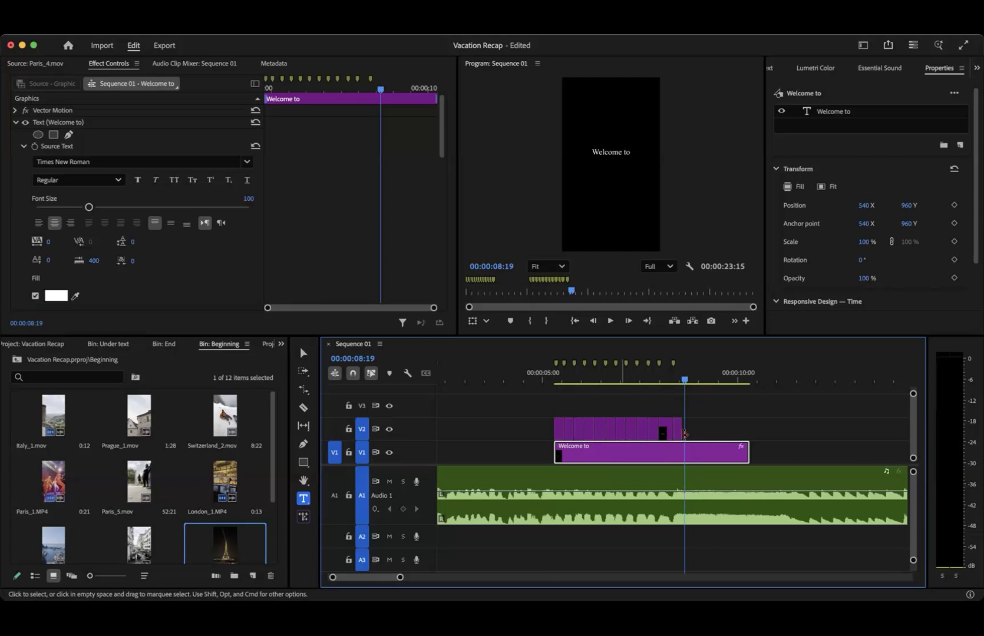
{"action": "scroll", "coordinate": [695, 440], "scroll_direction": "up", "scroll_amount": 5}
{"action": "mouse_move", "coordinate": [554, 380]}
{"action": "left_mouse_down"}
{"action": "mouse_move", "coordinate": [527, 380]}
{"action": "mouse_move", "coordinate": [589, 378]}
{"action": "mouse_move", "coordinate": [552, 377]}
{"action": "left_mouse_up"}
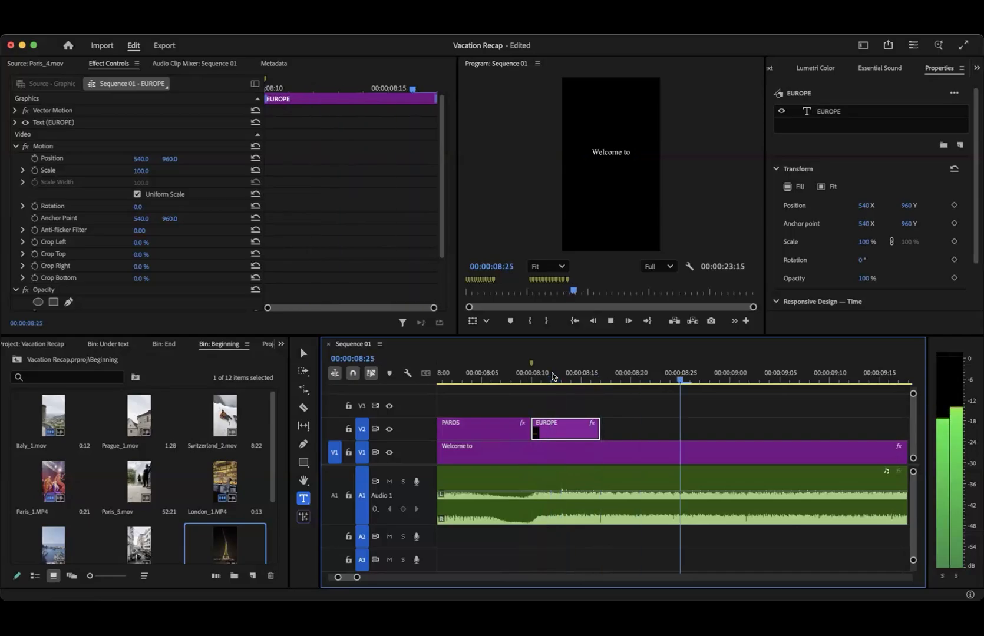
{"action": "key", "text": "space"}
{"action": "scroll", "coordinate": [655, 417], "scroll_direction": "down", "scroll_amount": 5}
{"action": "left_click_drag", "start_coordinate": [645, 375], "coordinate": [675, 372]}
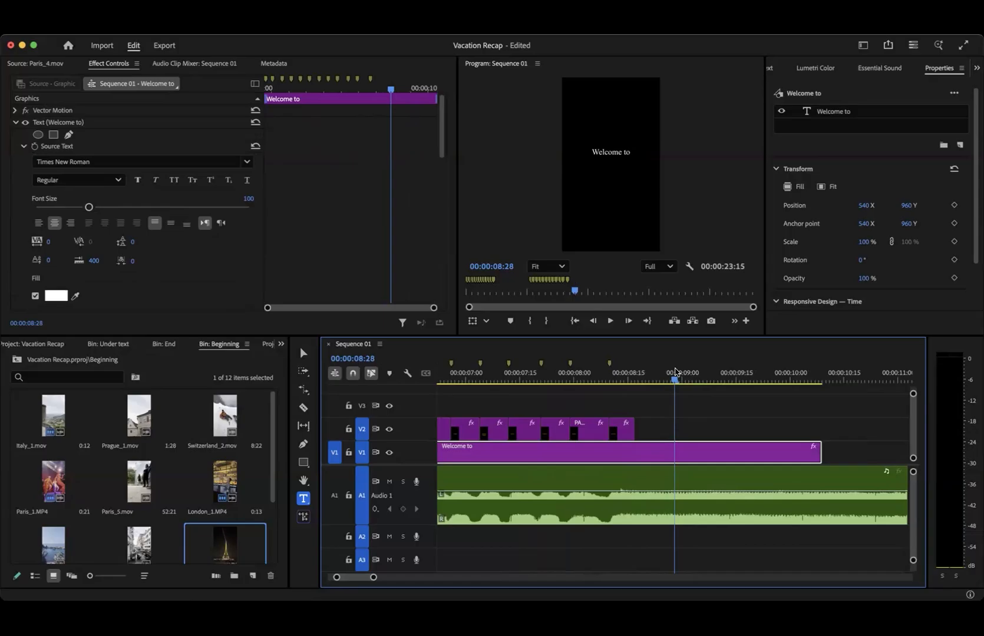
- Paste a copy of the EUROPE clip directly after it on V2 and trim the copy to 3 frames
{"action": "left_click", "coordinate": [618, 377]}
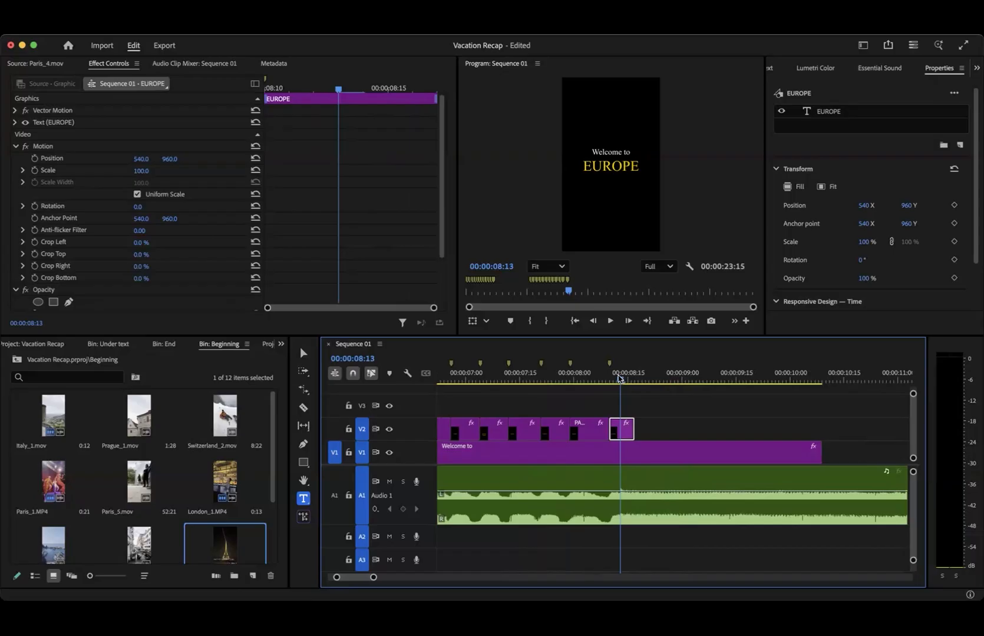
{"action": "scroll", "coordinate": [638, 405], "scroll_direction": "up", "scroll_amount": 5}
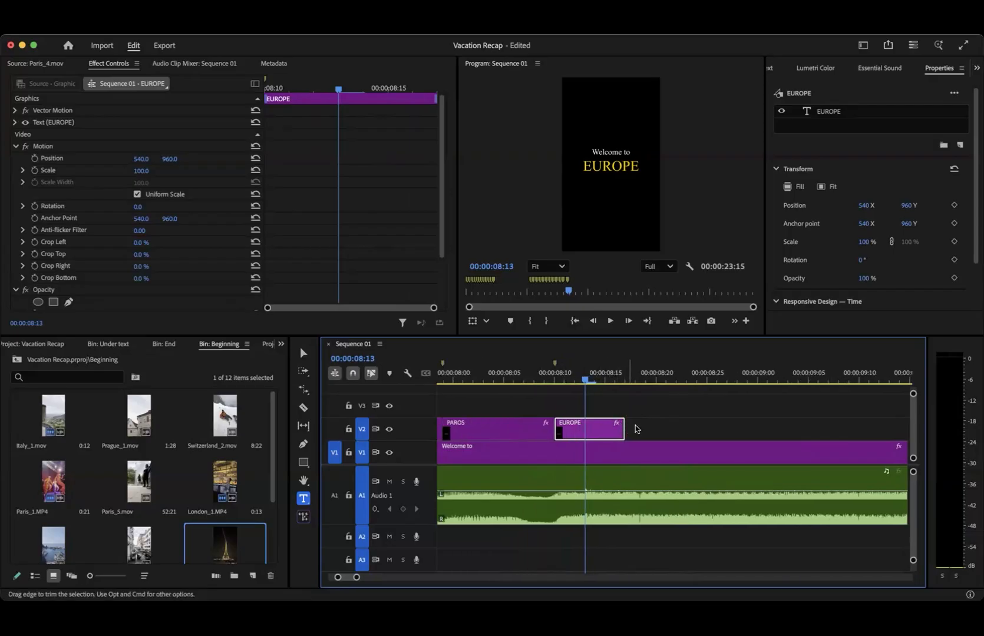
{"action": "left_click", "coordinate": [623, 379]}
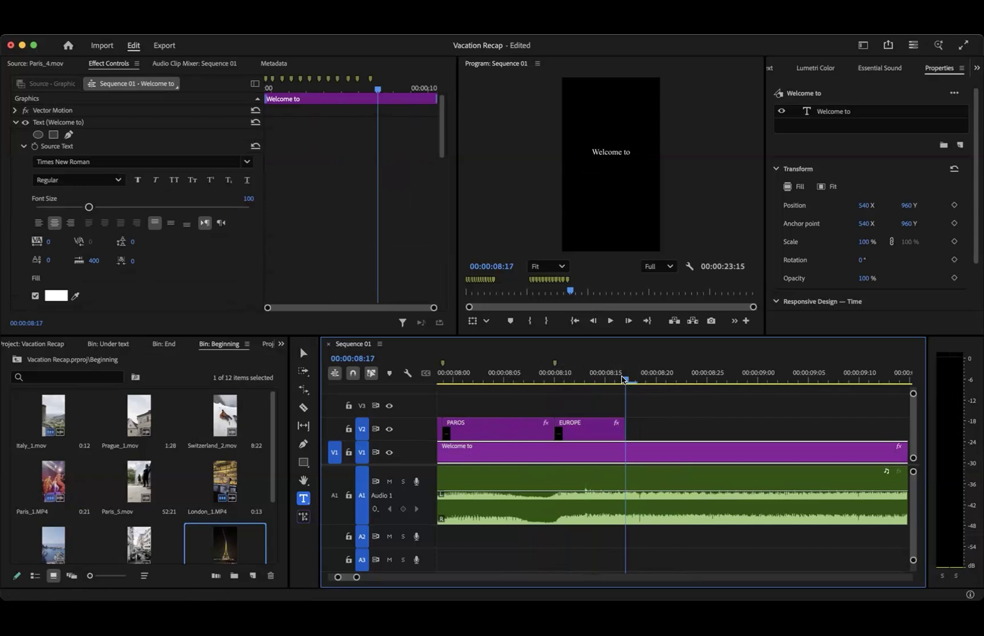
{"action": "key", "text": "super+v"}
{"action": "left_click_drag", "start_coordinate": [694, 424], "coordinate": [656, 424]}
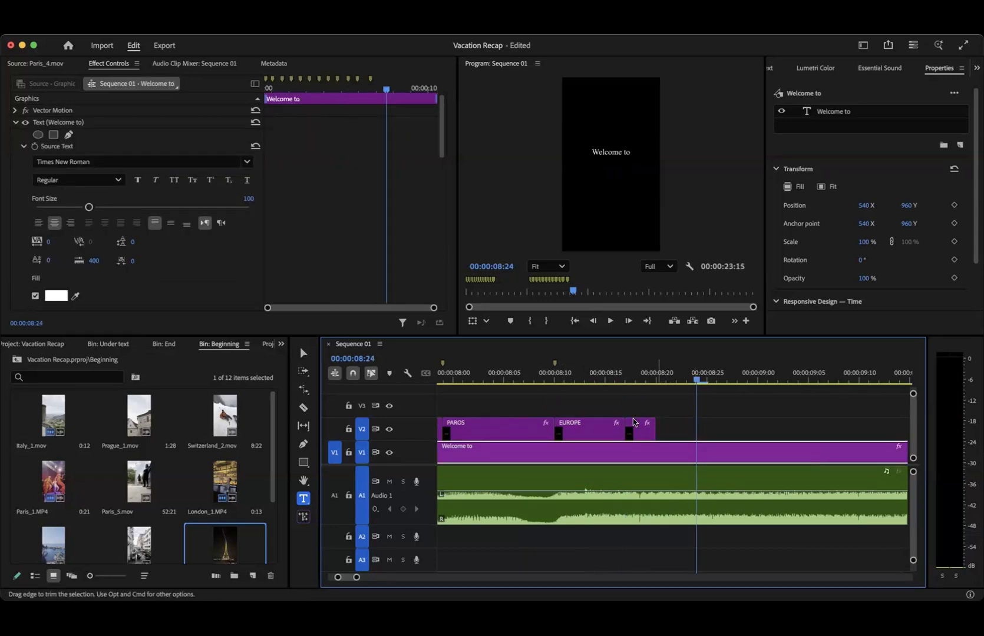
- Add two more EUROPE copies back to back on V2 and trim each to 3 frames
{"action": "left_click", "coordinate": [658, 379]}
{"action": "key", "text": "super+v"}
{"action": "left_click_drag", "start_coordinate": [725, 424], "coordinate": [684, 420]}
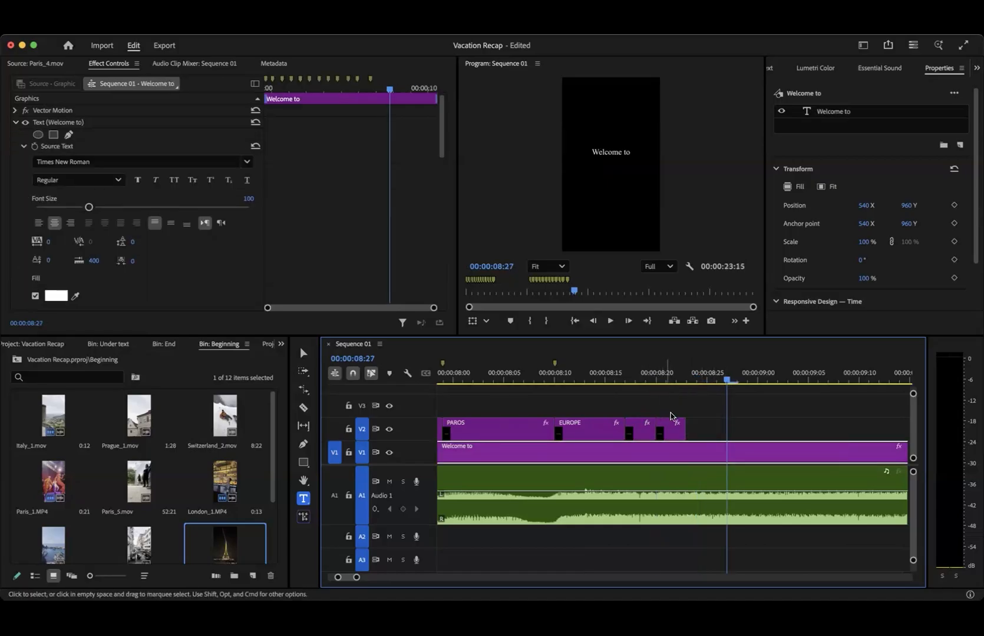
{"action": "left_click", "coordinate": [688, 377]}
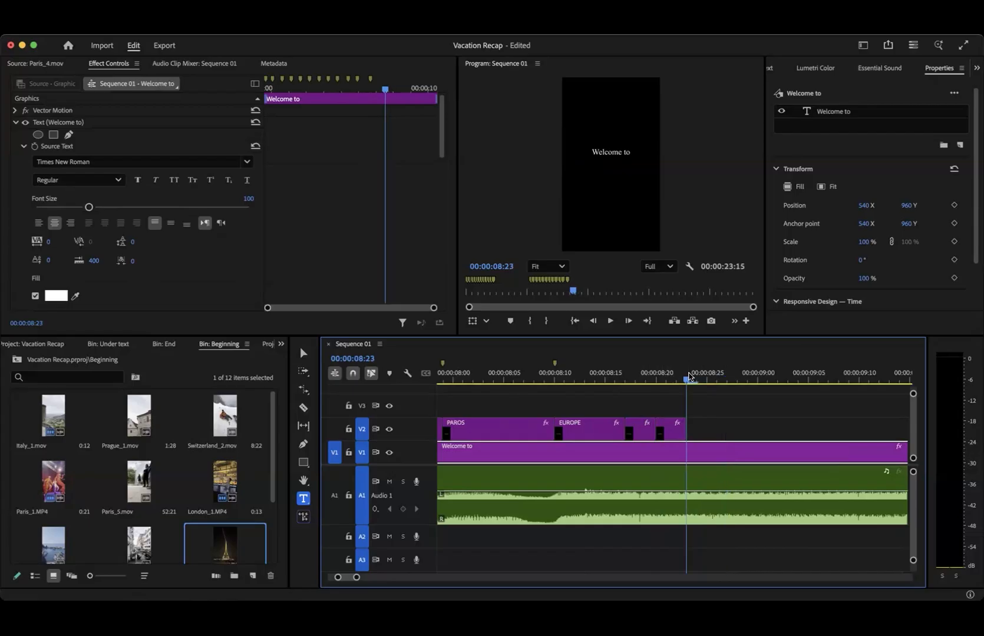
{"action": "key", "text": "super+v"}
{"action": "left_click_drag", "start_coordinate": [754, 427], "coordinate": [710, 428]}
{"action": "left_click_drag", "start_coordinate": [713, 384], "coordinate": [714, 383]}
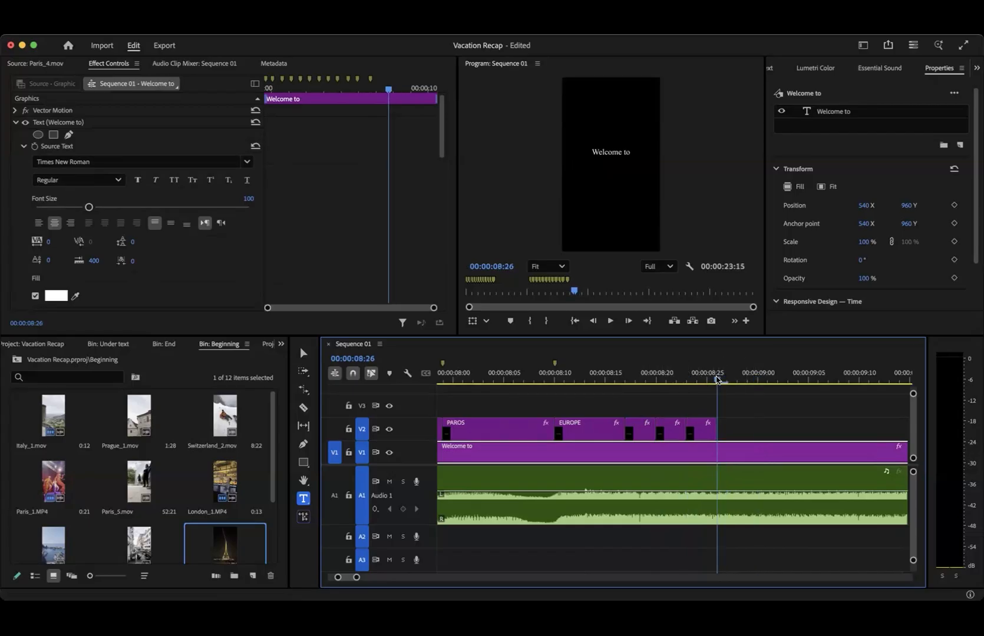
- Duplicate the last 3-frame EUROPE clip repeatedly along V2 and trim the final copy to the end of the Welcome to title
{"action": "left_click", "coordinate": [701, 434]}
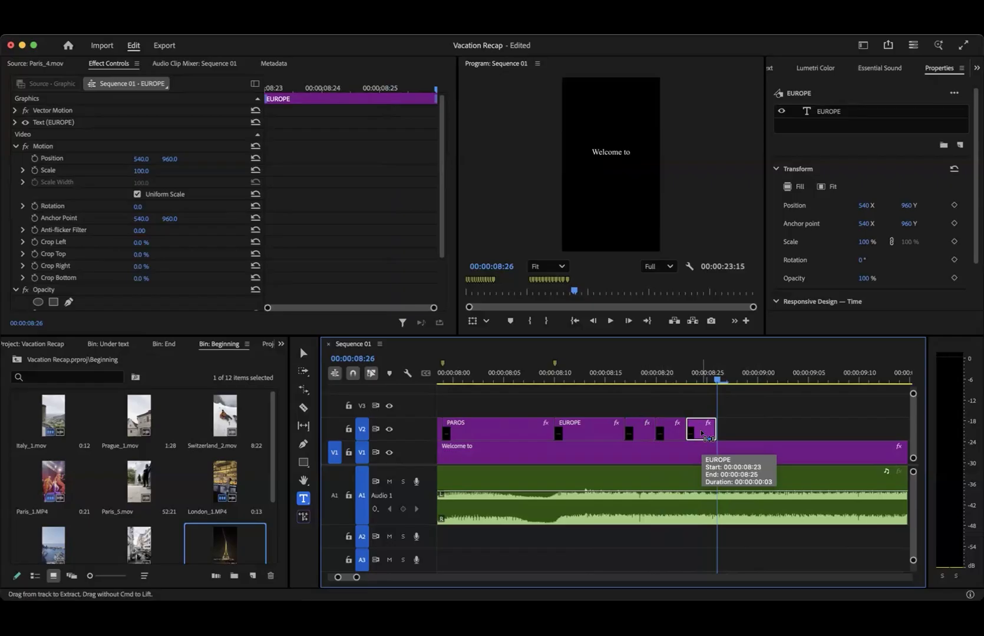
{"action": "key", "text": "super+v"}
{"action": "key", "text": "super+v"}
{"action": "key", "text": "super+v"}
{"action": "key", "text": "super+v"}
{"action": "key", "text": "super+v"}
{"action": "key", "text": "super+v"}
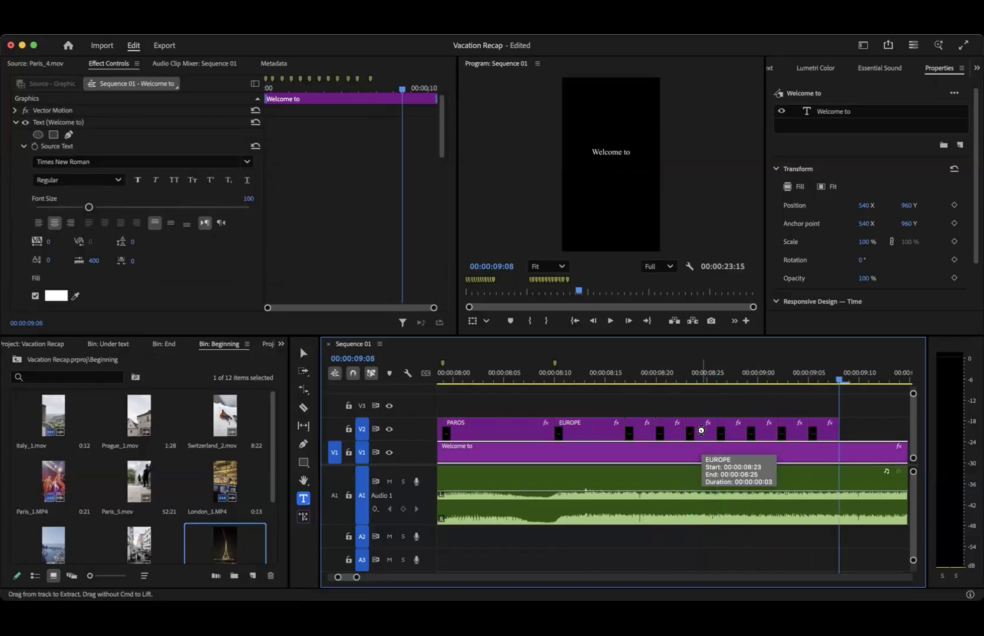
{"action": "key", "text": "super+v"}
{"action": "key", "text": "super+v"}
{"action": "key", "text": "super+v"}
{"action": "key", "text": "super+v"}
{"action": "key", "text": "super+v"}
{"action": "key", "text": "super+v"}
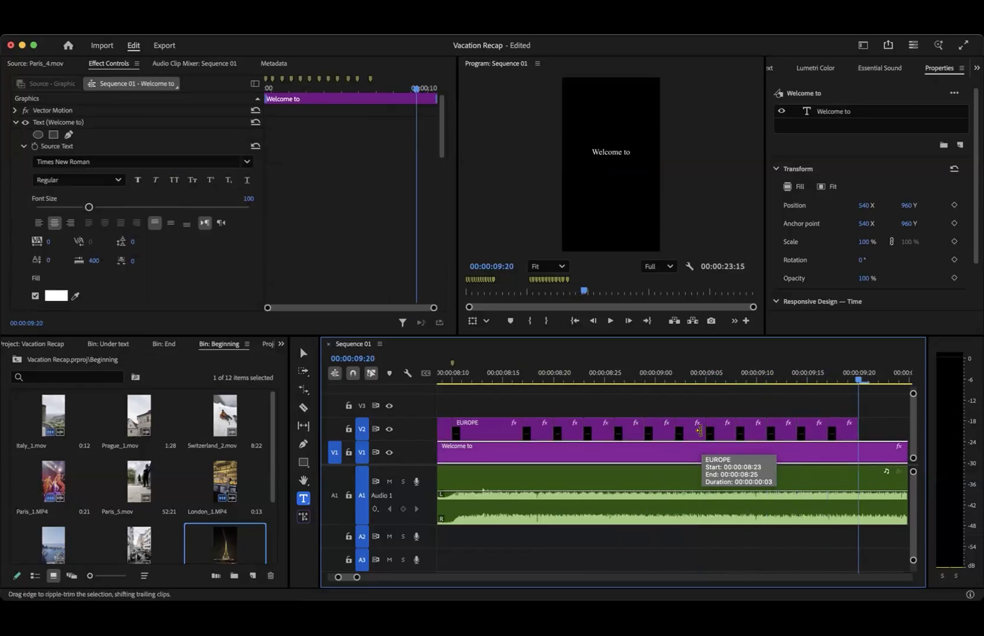
{"action": "key", "text": "super+v"}
{"action": "key", "text": "super+v"}
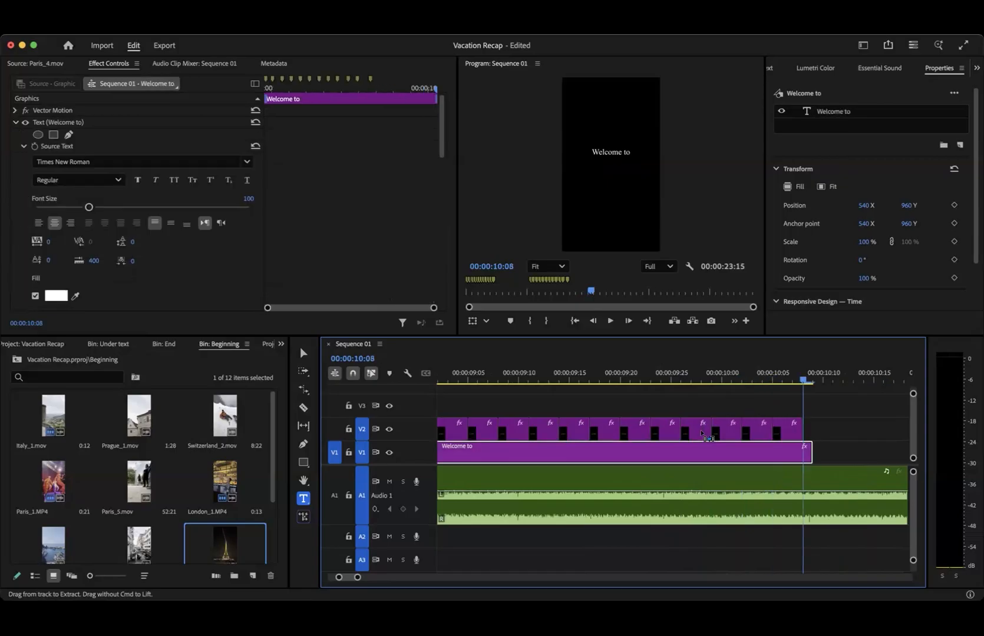
{"action": "key", "text": "super+v"}
{"action": "left_click_drag", "start_coordinate": [831, 431], "coordinate": [808, 433]}
- Play the sequence from the short EUROPE copies past the end of the title to check their flashing against the music
{"action": "scroll", "coordinate": [805, 505], "scroll_direction": "down", "scroll_amount": 10}
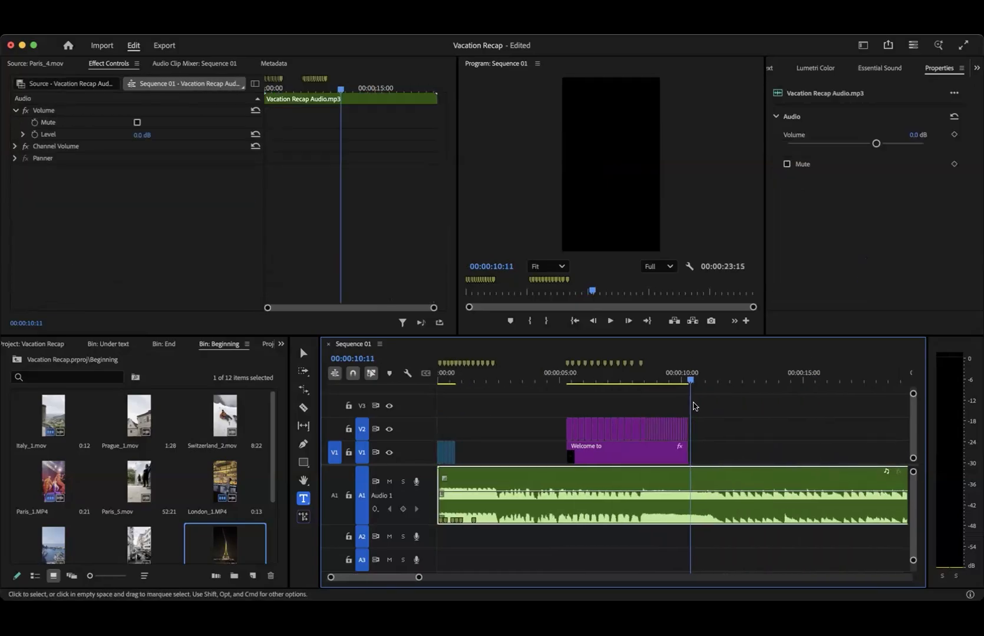
{"action": "left_click", "coordinate": [650, 382]}
{"action": "key", "text": "space"}
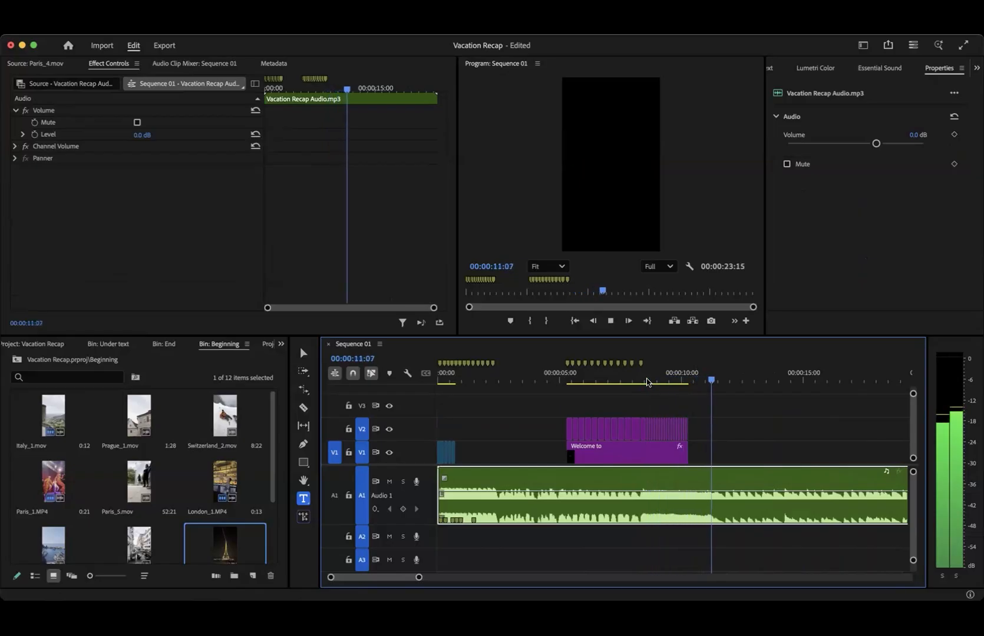
{"action": "key", "text": "space"}
{"action": "scroll", "coordinate": [736, 386], "scroll_direction": "up", "scroll_amount": 5}
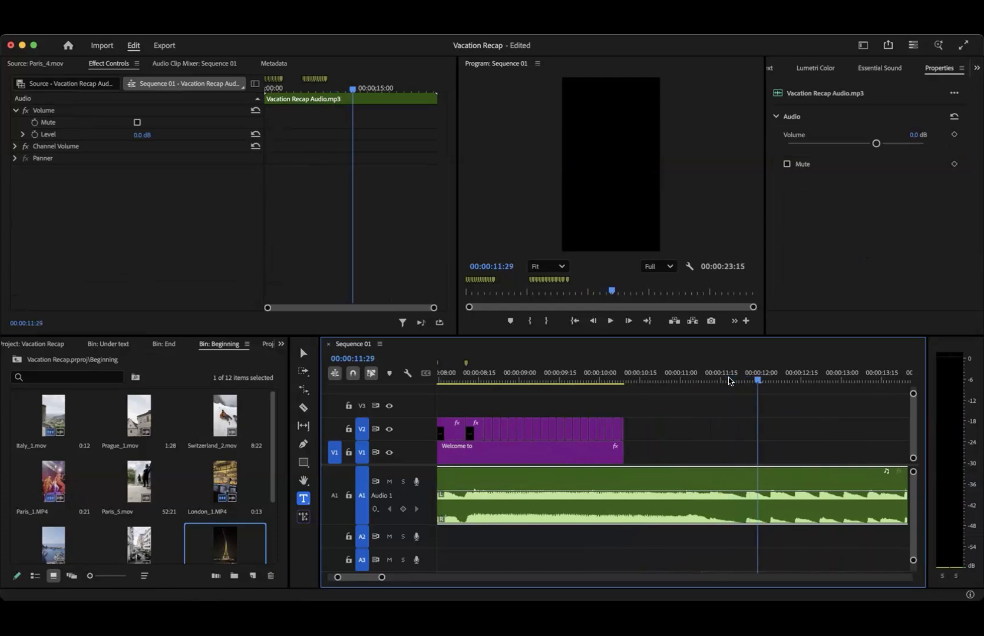
- Add a sequence marker on the beat at 00:00:11:23 and extend the Welcome to title on V1 up to it
{"action": "left_click_drag", "start_coordinate": [749, 378], "coordinate": [743, 379]}
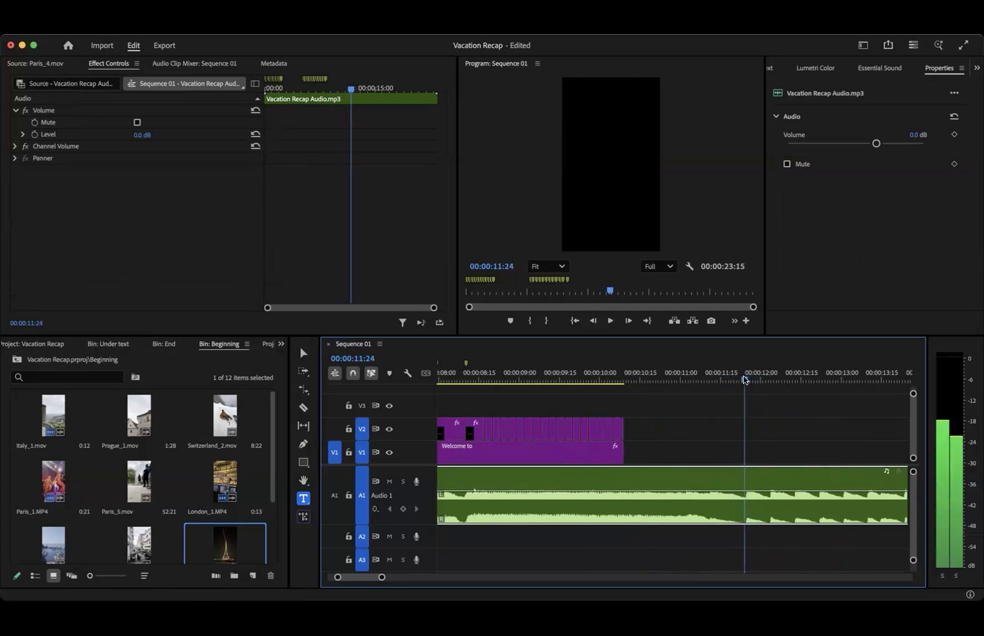
{"action": "key", "text": "Left"}
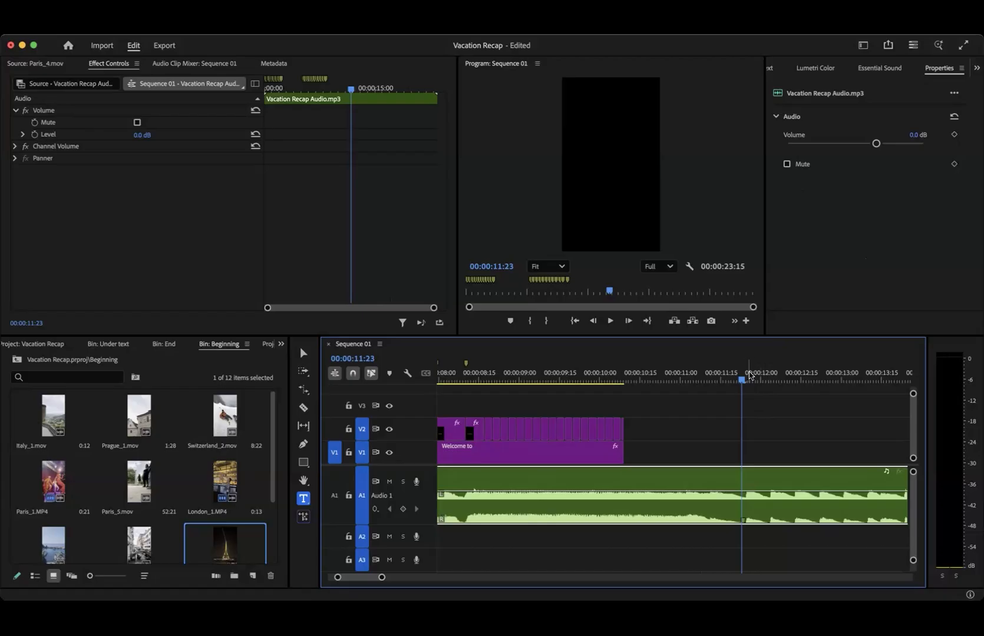
{"action": "left_click", "coordinate": [751, 427]}
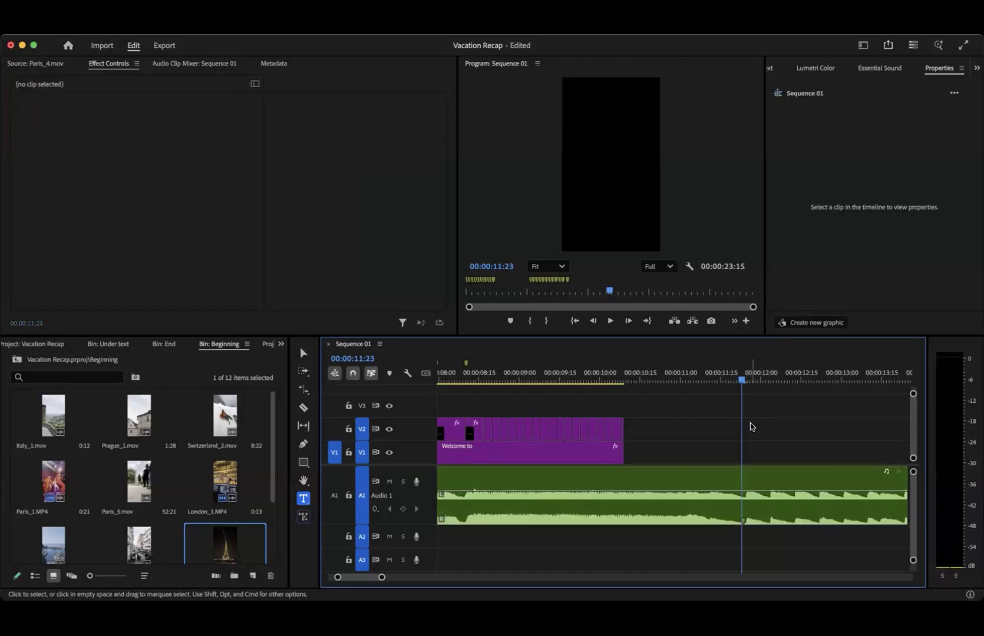
{"action": "left_click_drag", "start_coordinate": [624, 451], "coordinate": [741, 452]}
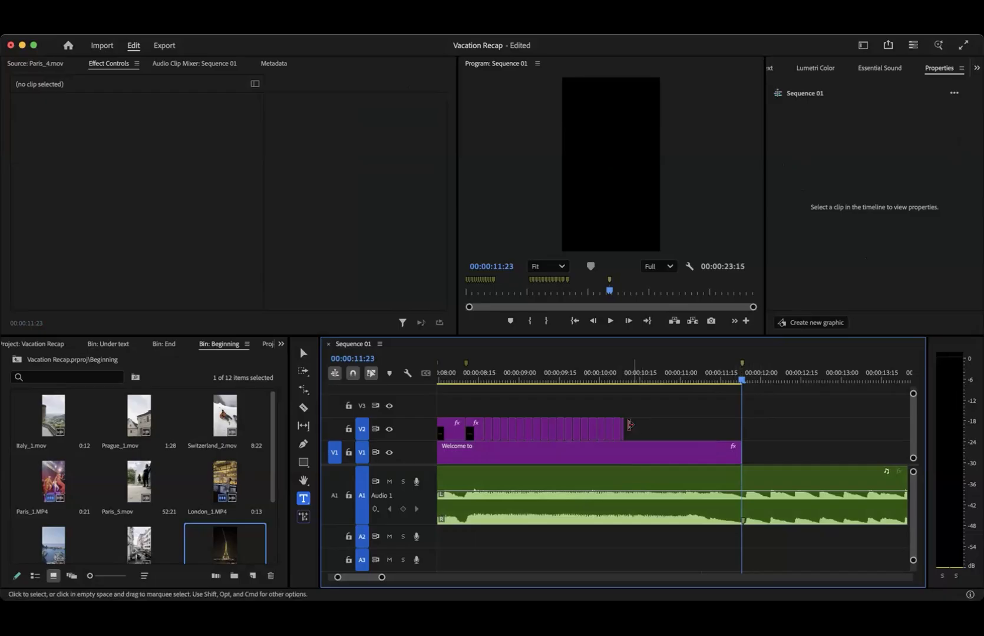
- Replace the last EUROPE clip on V2 with repeated 3-frame EUROPE copies that end with the Welcome to title, deleting the surplus copy
{"action": "scroll", "coordinate": [624, 429], "scroll_direction": "up", "scroll_amount": 5}
{"action": "left_click", "coordinate": [618, 428]}
{"action": "key", "text": "Delete"}
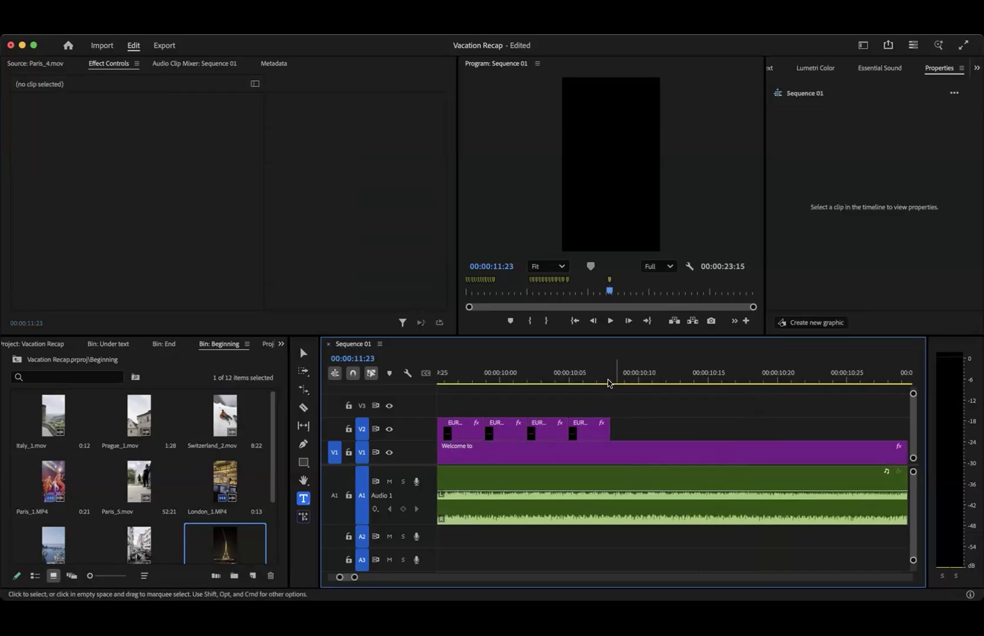
{"action": "left_click", "coordinate": [609, 377]}
{"action": "key", "text": "super+v"}
{"action": "key", "text": "super+v"}
{"action": "key", "text": "super+v"}
{"action": "key", "text": "super+v"}
{"action": "key", "text": "super+v"}
{"action": "key", "text": "super+v"}
{"action": "key", "text": "super+v"}
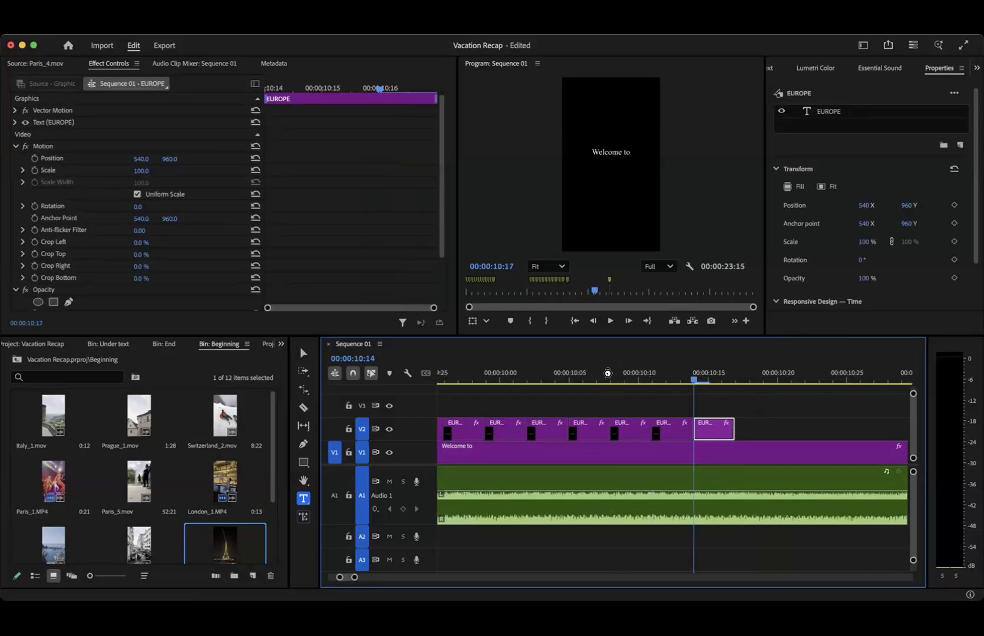
{"action": "key", "text": "super+v"}
{"action": "key", "text": "super+v"}
{"action": "key", "text": "super+v"}
{"action": "key", "text": "super+v"}
{"action": "key", "text": "super+v"}
{"action": "key", "text": "super+v"}
{"action": "key", "text": "super+v"}
{"action": "key", "text": "super+v"}
{"action": "key", "text": "super+v"}
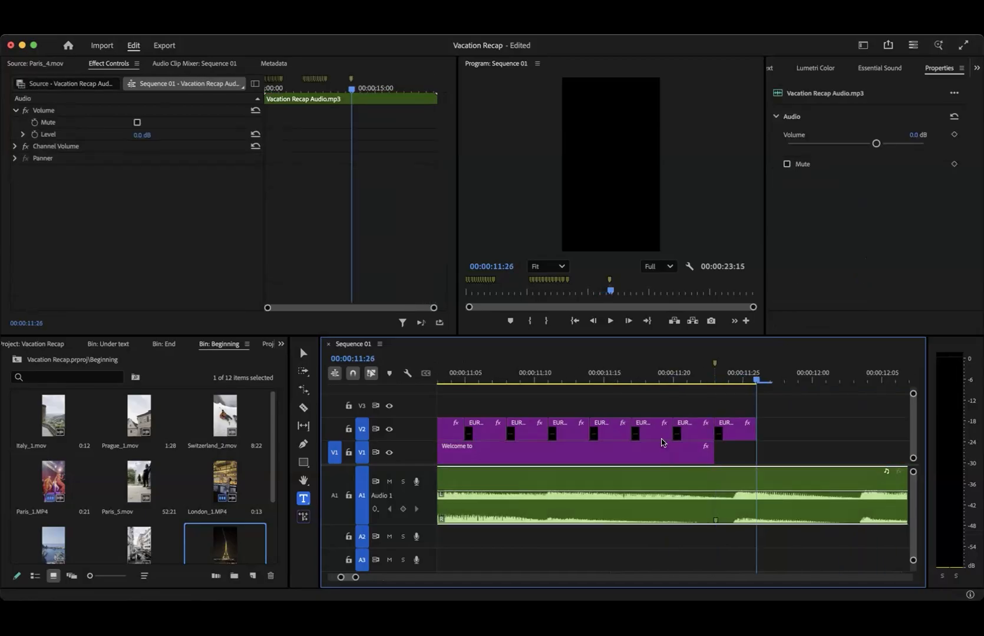
{"action": "left_click", "coordinate": [729, 432]}
{"action": "key", "text": "Delete"}
{"action": "key", "text": "backslash"}
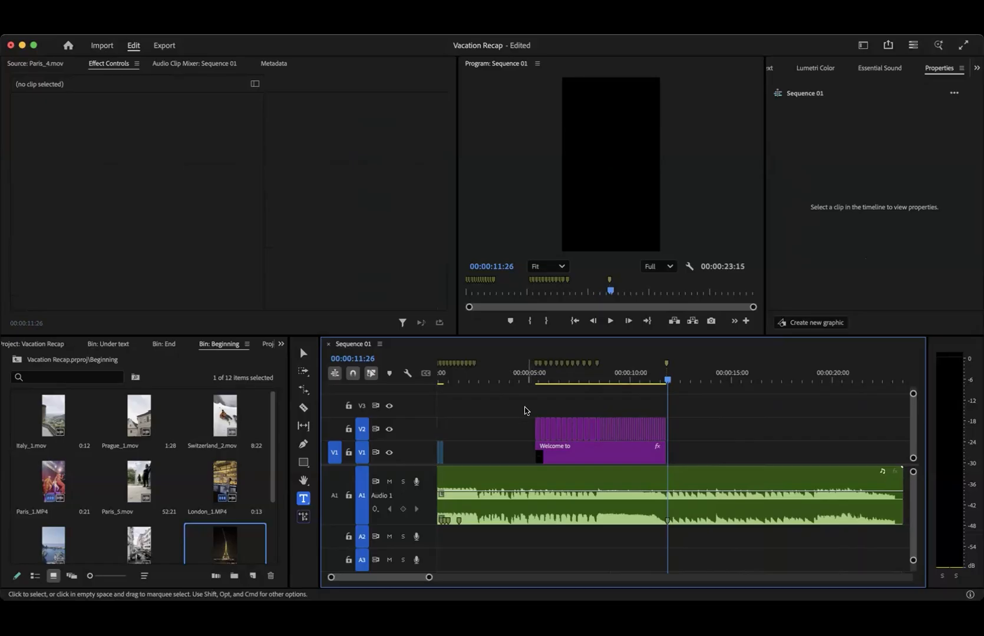
- Nest the Welcome to title and all place-name clips on V1 and V2 as Nested Sequence 01
{"action": "left_click_drag", "start_coordinate": [524, 406], "coordinate": [675, 463]}
{"action": "scroll", "coordinate": [676, 463], "scroll_direction": "right", "scroll_amount": 2}
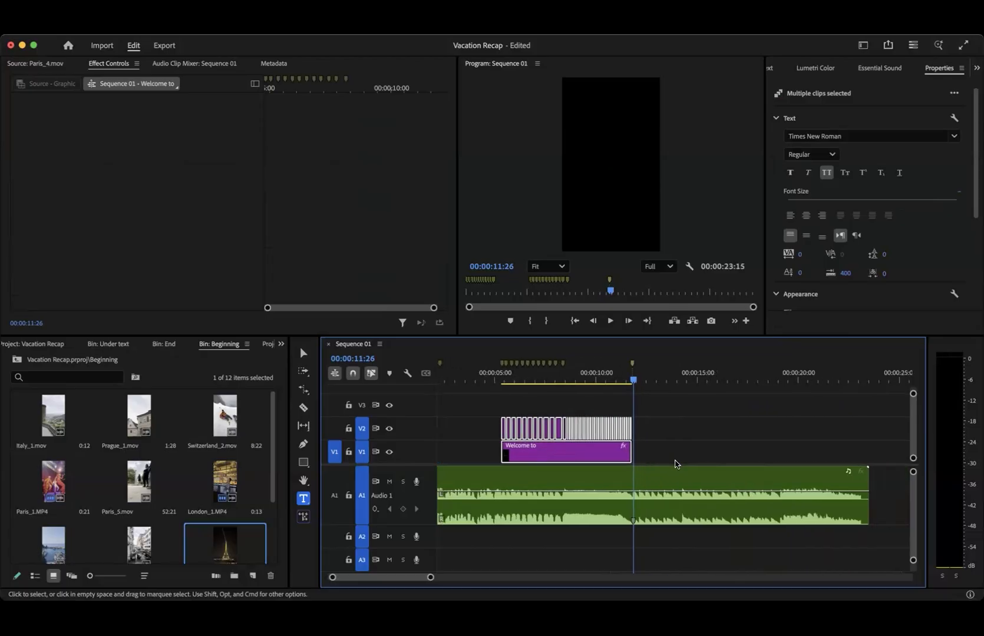
{"action": "right_click", "coordinate": [559, 457]}
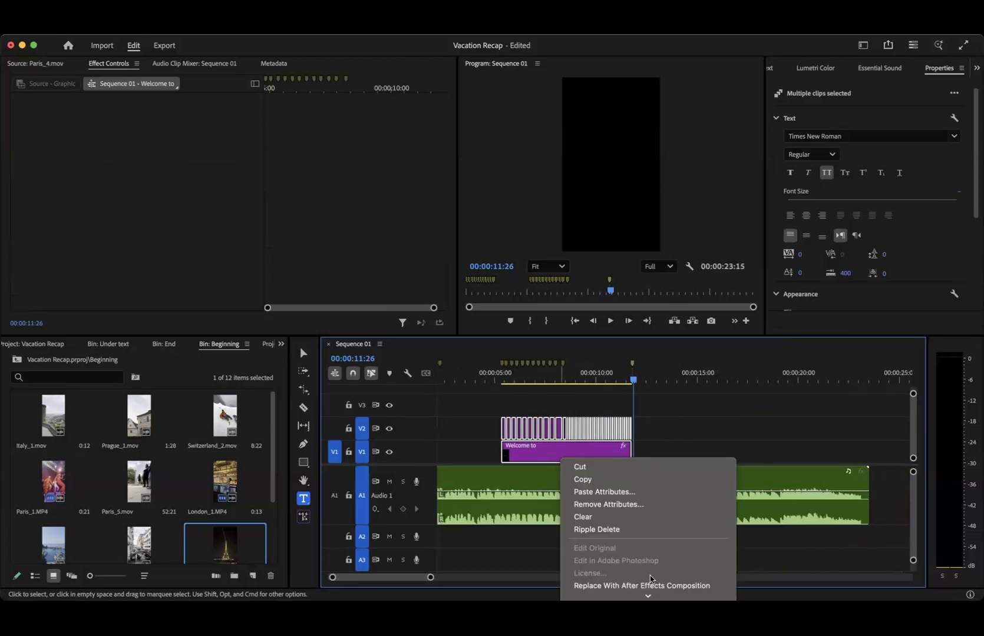
{"action": "mouse_move", "coordinate": [653, 601]}
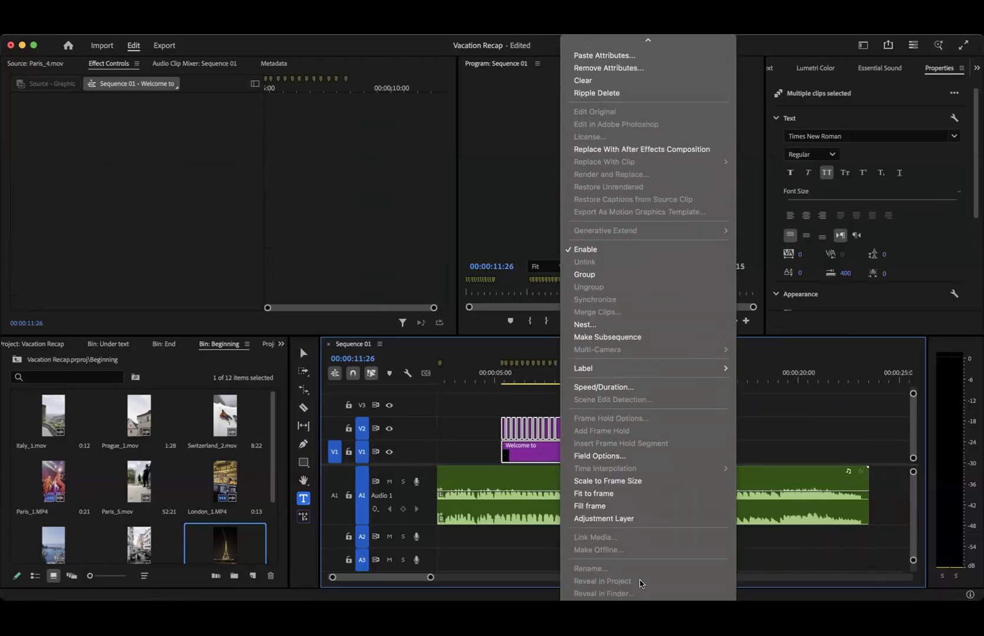
{"action": "left_click", "coordinate": [591, 324]}
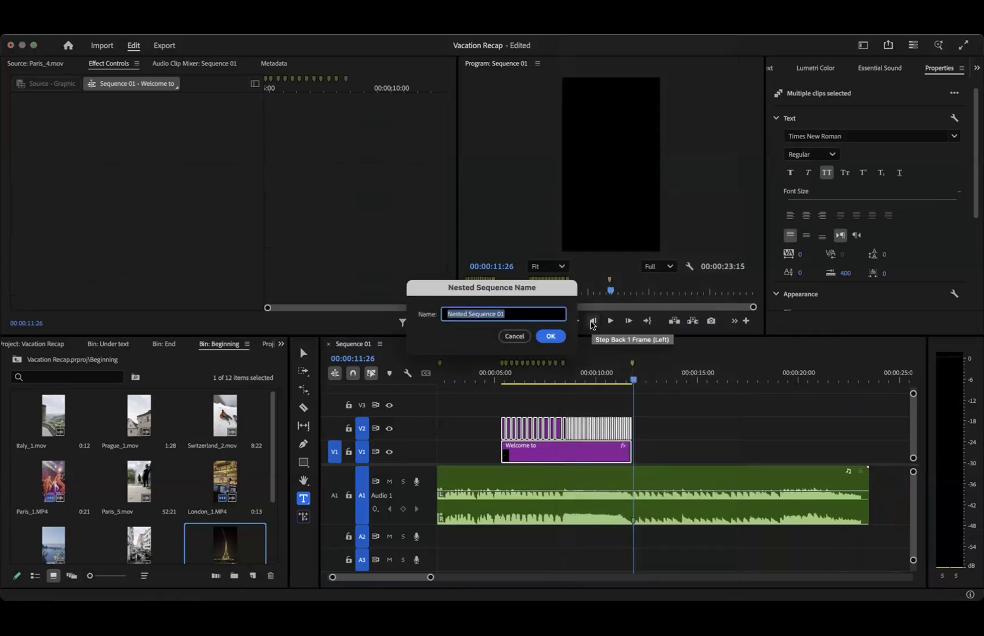
{"action": "left_click", "coordinate": [552, 337]}
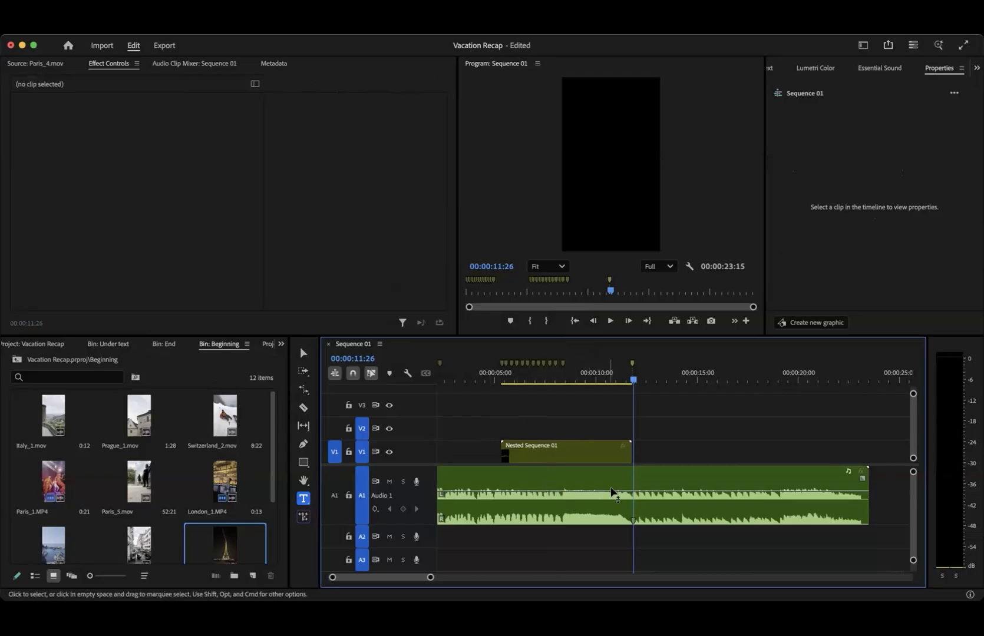
- Open Nested Sequence 01 and examine its title and place-name clips at several points along the timeline
{"action": "double_click", "coordinate": [565, 454]}
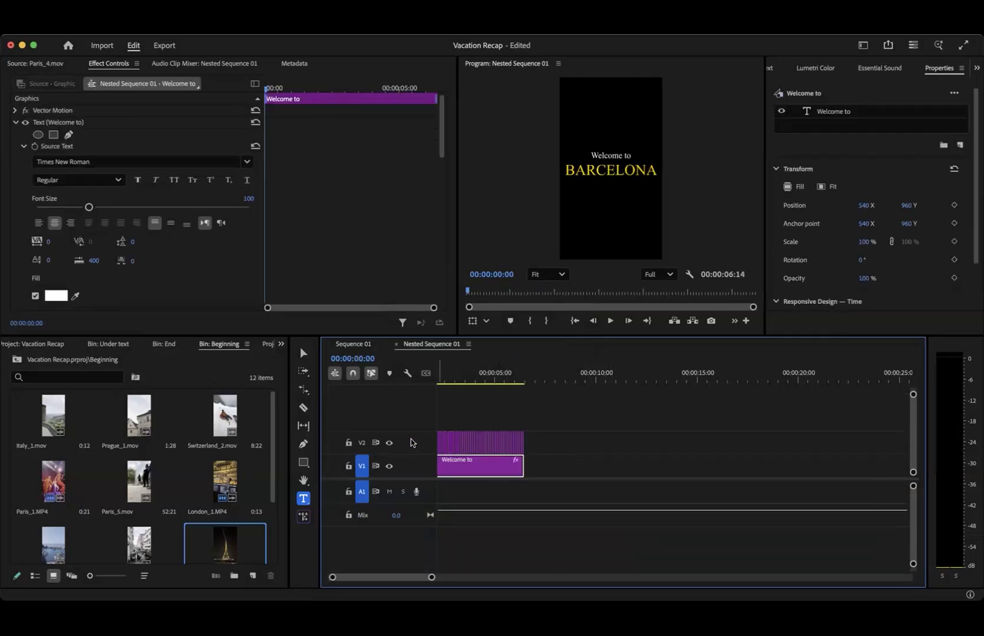
{"action": "key", "text": "="}
{"action": "key", "text": "="}
{"action": "key", "text": "="}
{"action": "key", "text": "="}
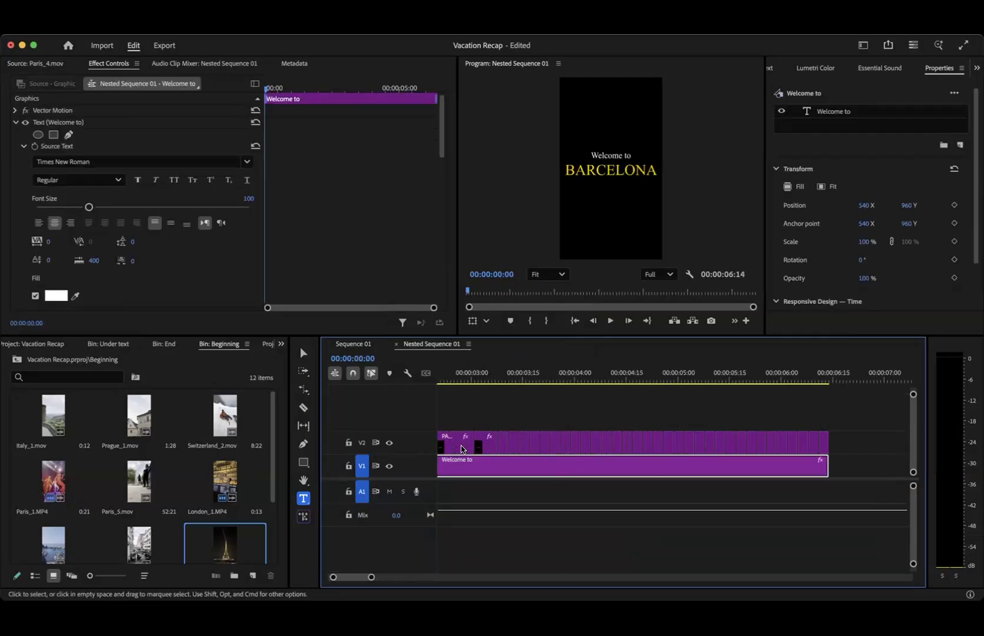
{"action": "key", "text": "minus"}
{"action": "key", "text": "minus"}
{"action": "key", "text": "minus"}
{"action": "key", "text": "minus"}
{"action": "key", "text": "minus"}
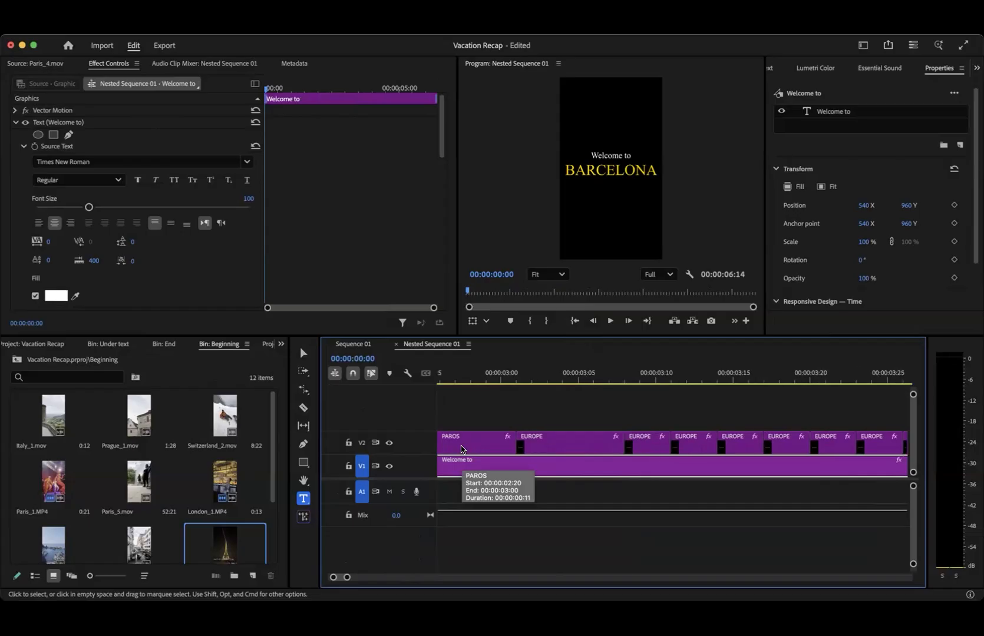
{"action": "key", "text": "minus"}
{"action": "key", "text": "minus"}
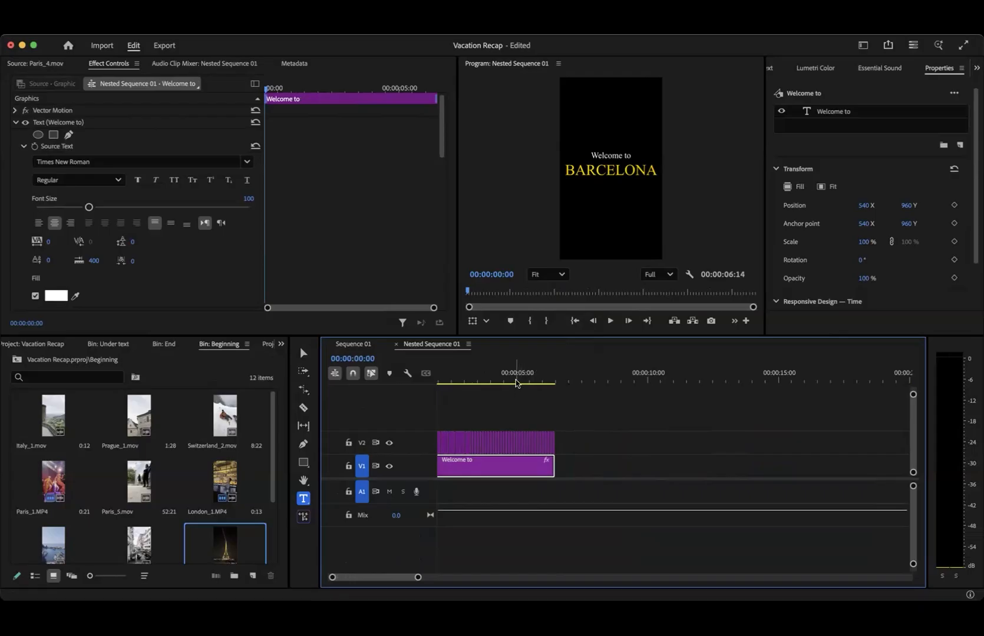
{"action": "left_click_drag", "start_coordinate": [516, 383], "coordinate": [552, 383]}
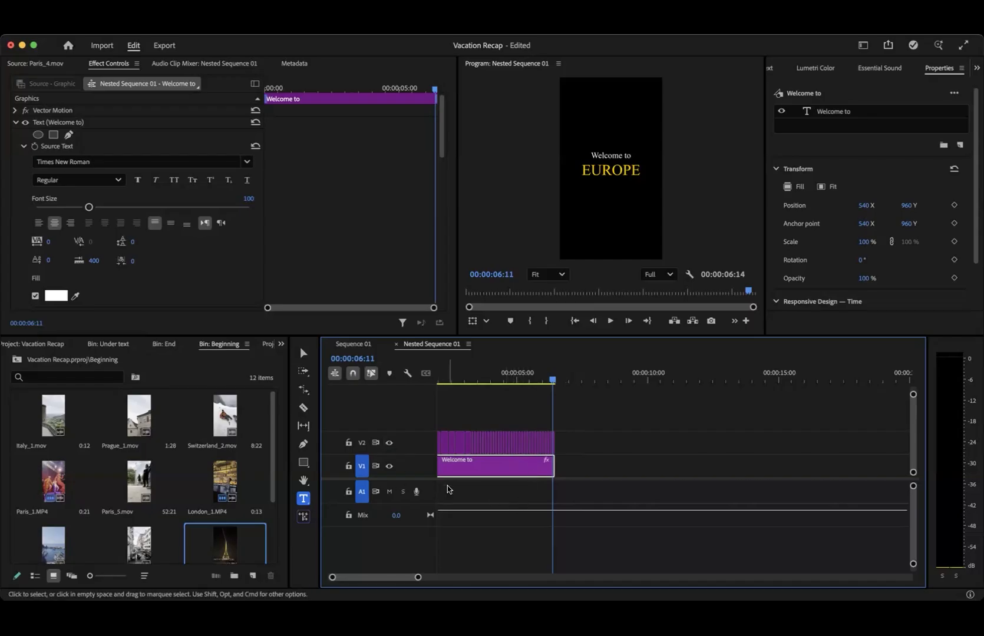
{"action": "scroll", "coordinate": [447, 486], "scroll_direction": "up", "scroll_amount": 2}
{"action": "scroll", "coordinate": [447, 486], "scroll_direction": "left", "scroll_amount": 3}
{"action": "left_click_drag", "start_coordinate": [458, 377], "coordinate": [455, 411]}
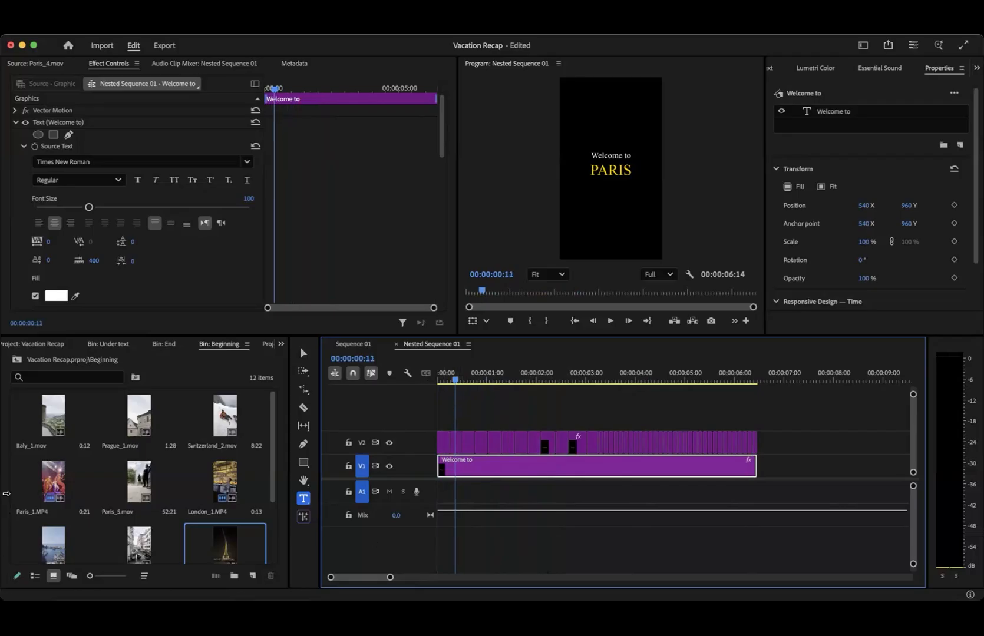
- Show the Under text bin and add one video track after Video 2 in the nested sequence
{"action": "left_click", "coordinate": [112, 345]}
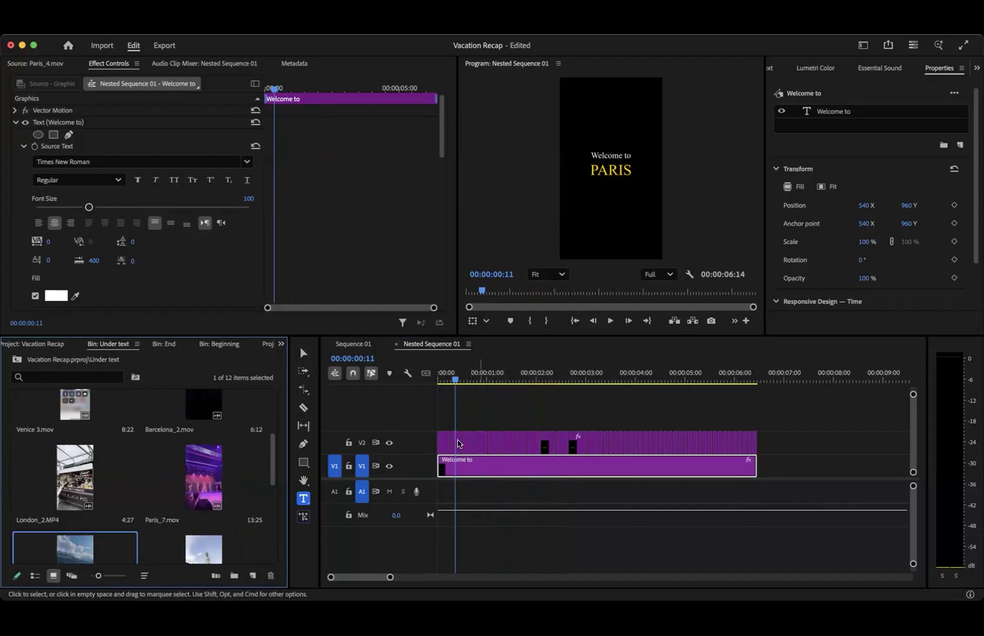
{"action": "left_click", "coordinate": [381, 404]}
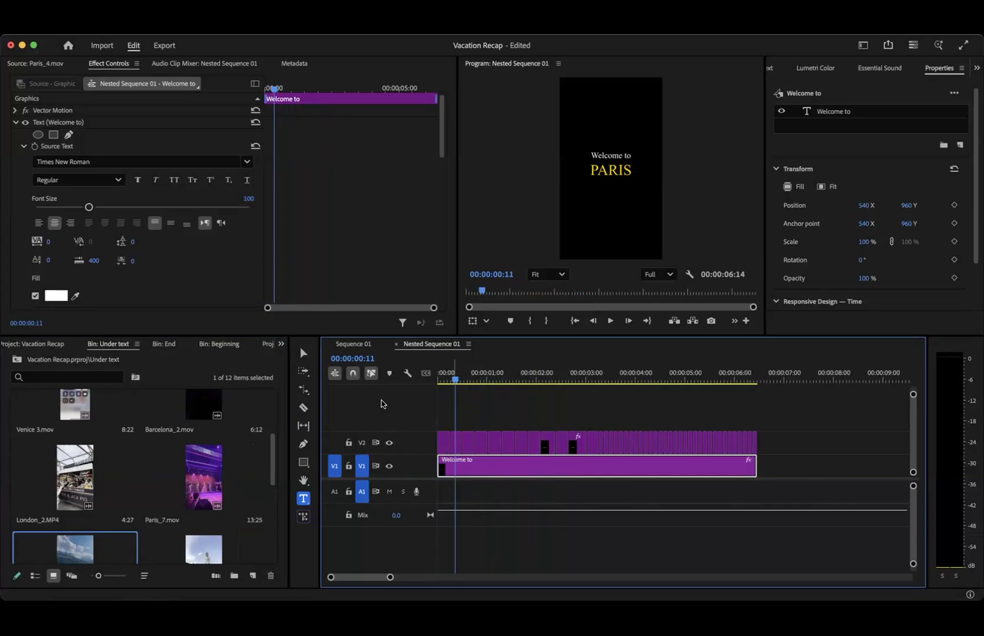
{"action": "right_click", "coordinate": [355, 422]}
{"action": "left_click", "coordinate": [420, 500]}
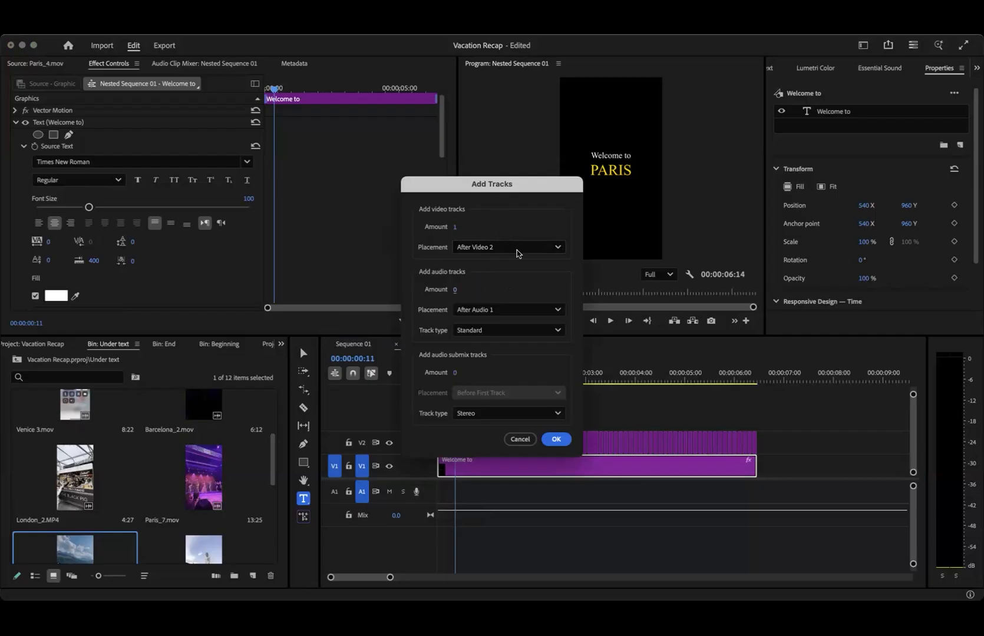
{"action": "left_click", "coordinate": [488, 247]}
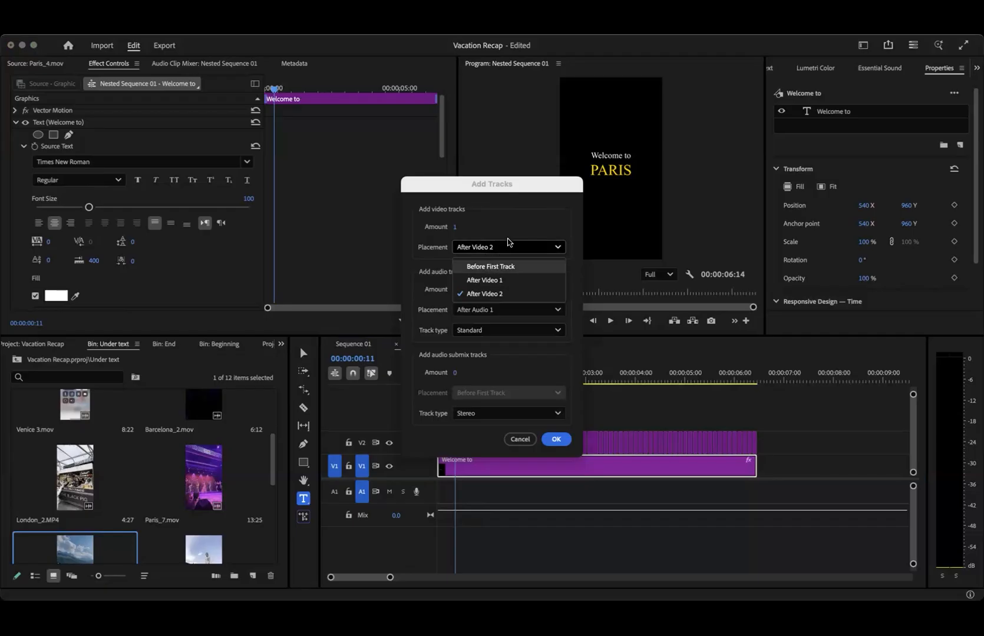
{"action": "left_click", "coordinate": [507, 244]}
{"action": "left_click", "coordinate": [557, 440]}
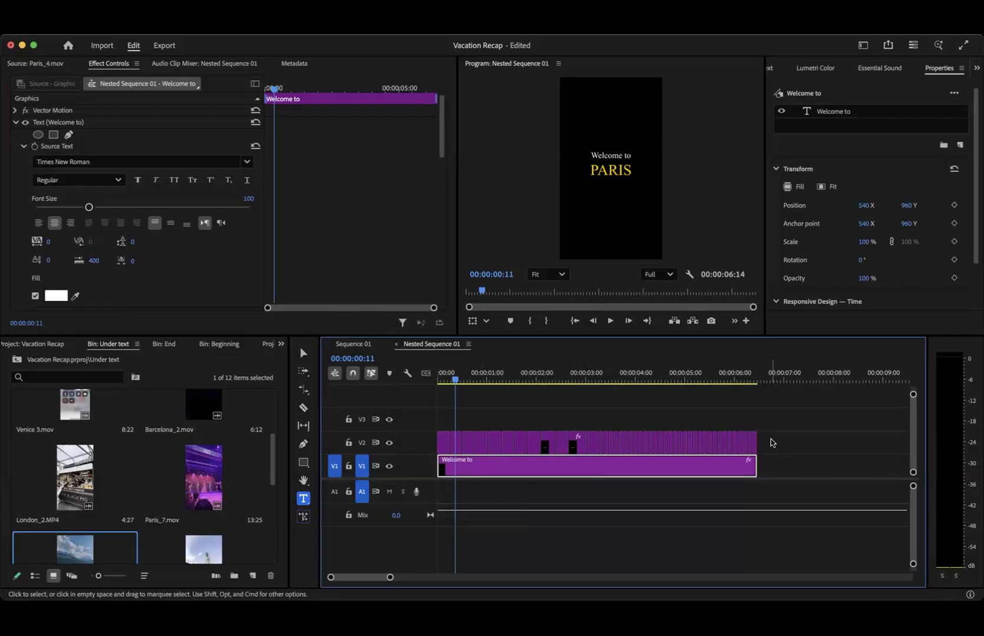
{"action": "left_click", "coordinate": [207, 472]}
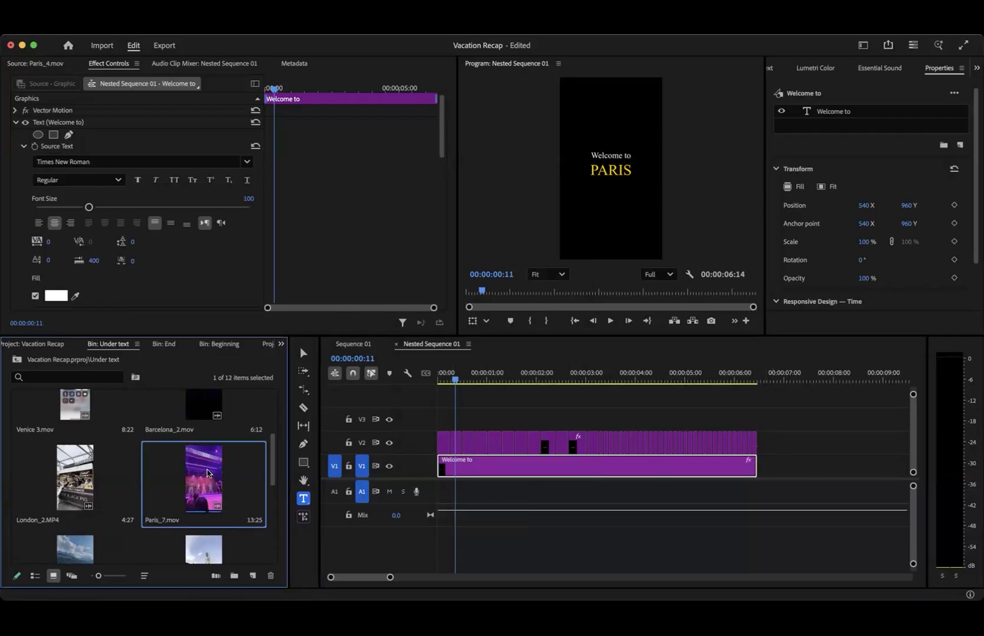
{"action": "double_click", "coordinate": [192, 477]}
{"action": "left_click_drag", "start_coordinate": [191, 477], "coordinate": [459, 377]}
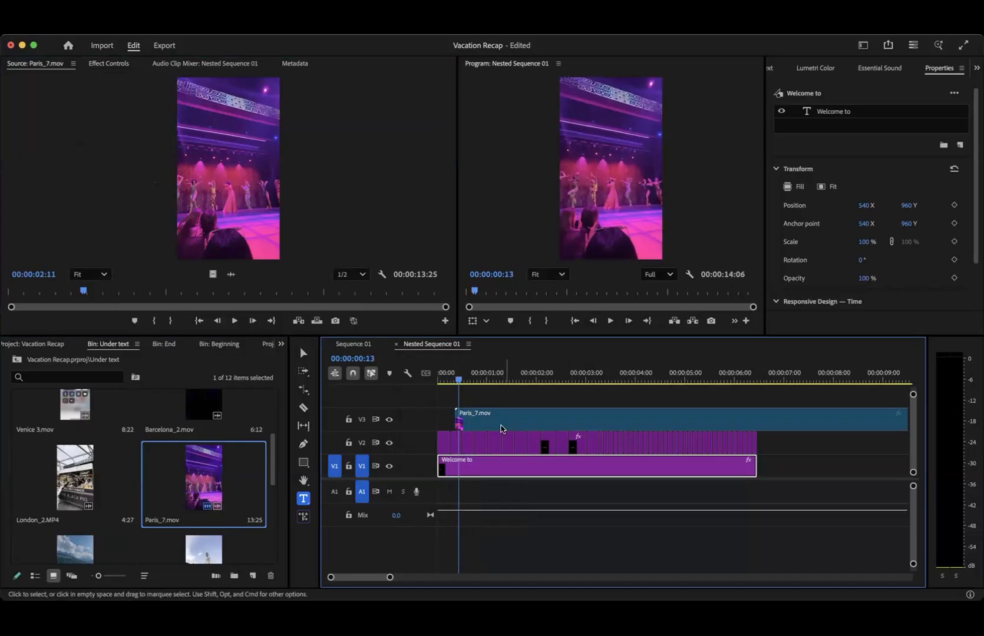
{"action": "left_click", "coordinate": [501, 428]}
{"action": "key", "text": "Delete"}
- Move all title clips up one track to V2 and V3, leaving V1 empty for footage
{"action": "left_click_drag", "start_coordinate": [774, 418], "coordinate": [480, 448]}
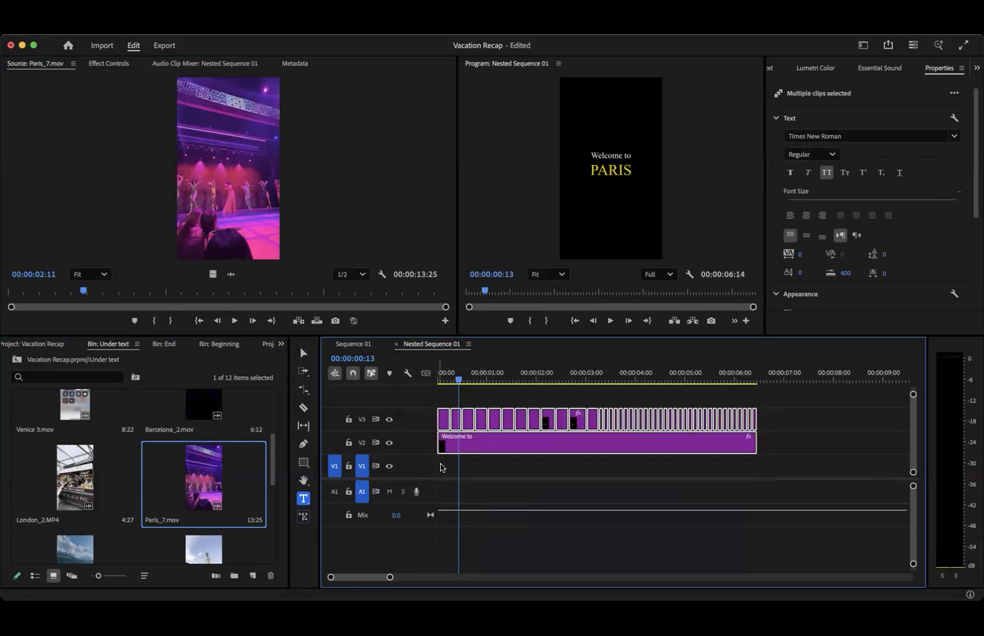
{"action": "left_click", "coordinate": [507, 468]}
{"action": "left_click_drag", "start_coordinate": [666, 469], "coordinate": [507, 463]}
{"action": "left_click_drag", "start_coordinate": [582, 470], "coordinate": [583, 470]}
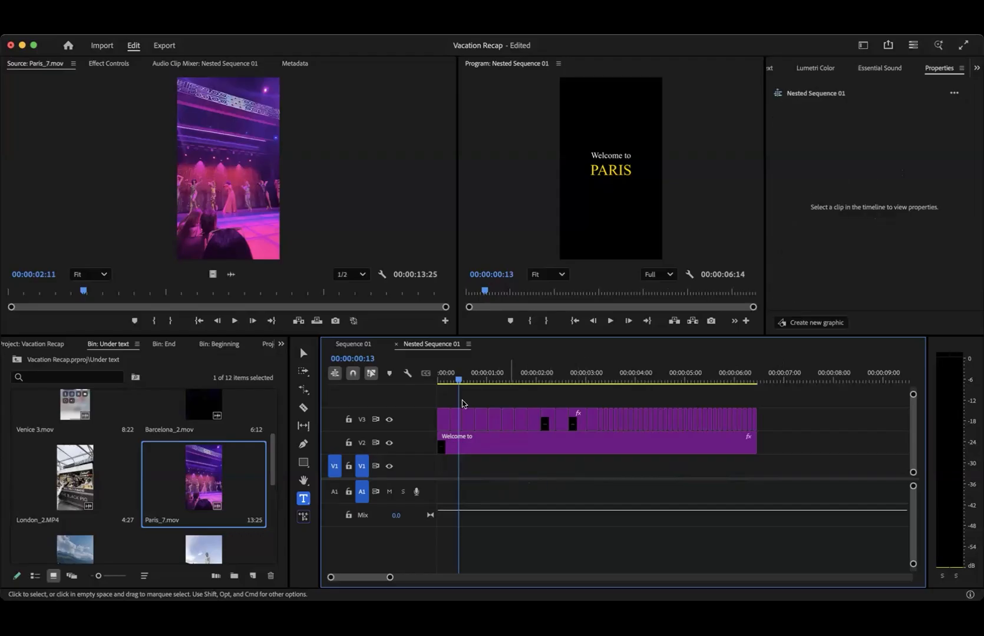
- Open Barcelona_2.mov from the Under text bin and mark a 9-frame section starting at 00:00:00:10
{"action": "left_click_drag", "start_coordinate": [451, 380], "coordinate": [440, 380]}
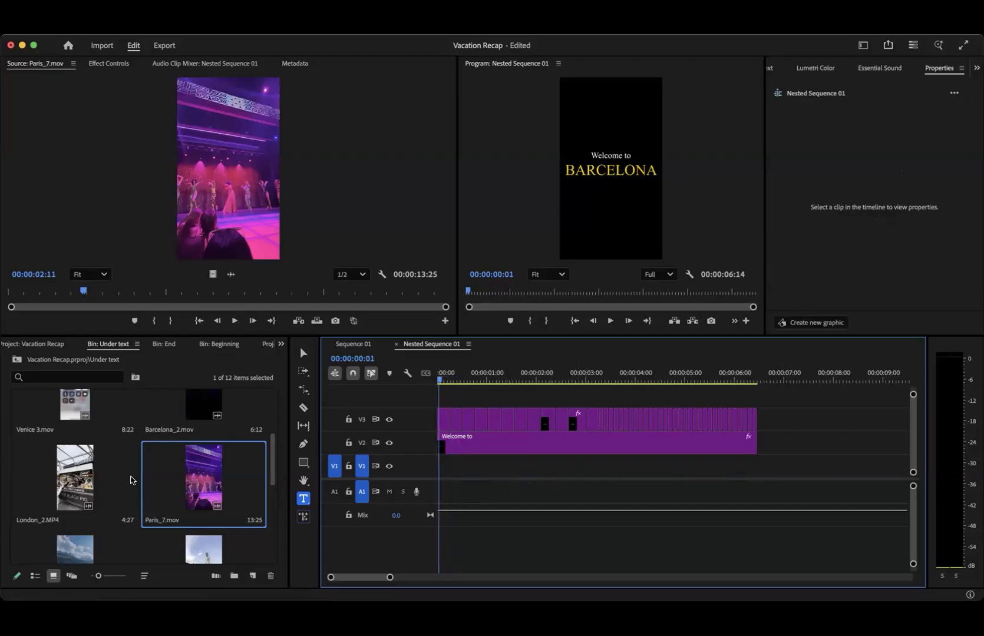
{"action": "scroll", "coordinate": [131, 480], "scroll_direction": "up", "scroll_amount": 3}
{"action": "scroll", "coordinate": [177, 465], "scroll_direction": "down", "scroll_amount": 6}
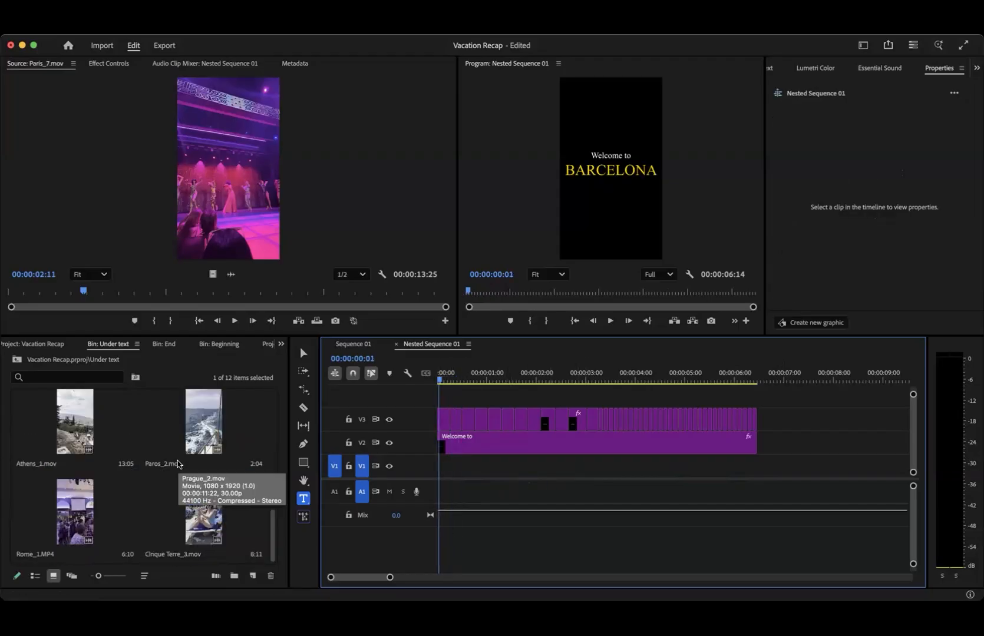
{"action": "left_click_drag", "start_coordinate": [274, 526], "coordinate": [277, 472]}
{"action": "scroll", "coordinate": [253, 456], "scroll_direction": "up", "scroll_amount": 6}
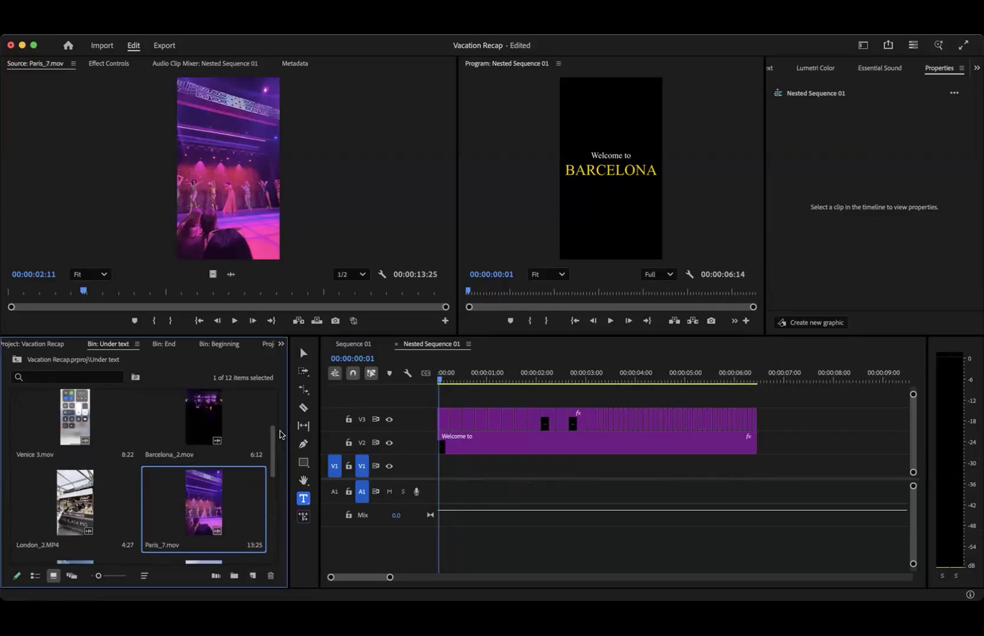
{"action": "left_click", "coordinate": [198, 441]}
{"action": "double_click", "coordinate": [199, 441]}
{"action": "left_click_drag", "start_coordinate": [99, 289], "coordinate": [35, 290]}
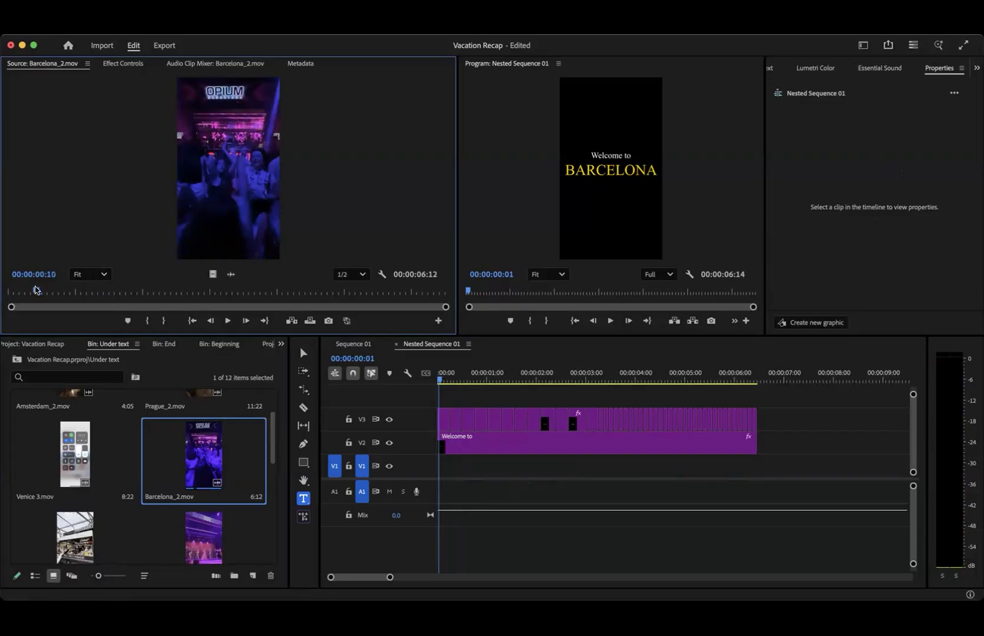
{"action": "key", "text": "i"}
{"action": "key", "text": "space"}
{"action": "key", "text": "o"}
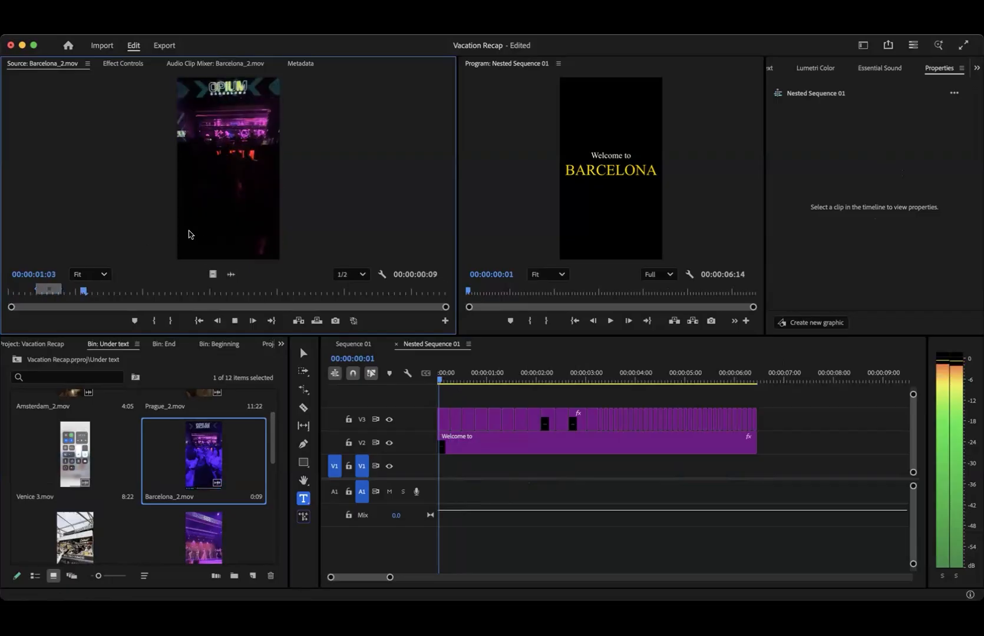
{"action": "key", "text": "space"}
- Place the marked Barcelona_2.mov section at the start of V1 and trim it to the end of the Barcelona title
{"action": "left_click_drag", "start_coordinate": [439, 424], "coordinate": [438, 466]}
{"action": "scroll", "coordinate": [437, 466], "scroll_direction": "up", "scroll_amount": 6}
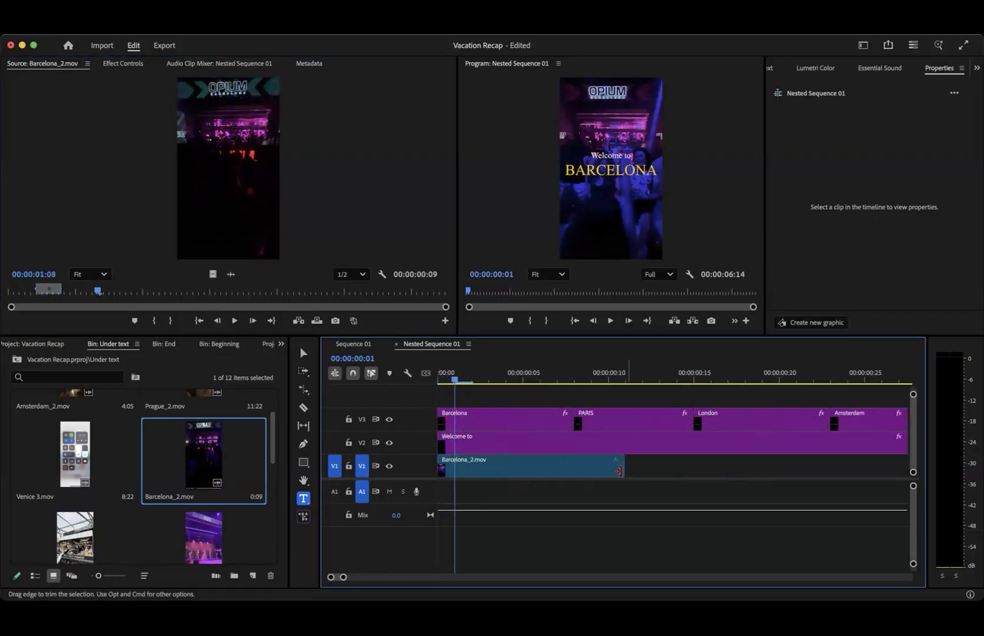
{"action": "left_click_drag", "start_coordinate": [598, 471], "coordinate": [571, 470]}
{"action": "left_click", "coordinate": [437, 373]}
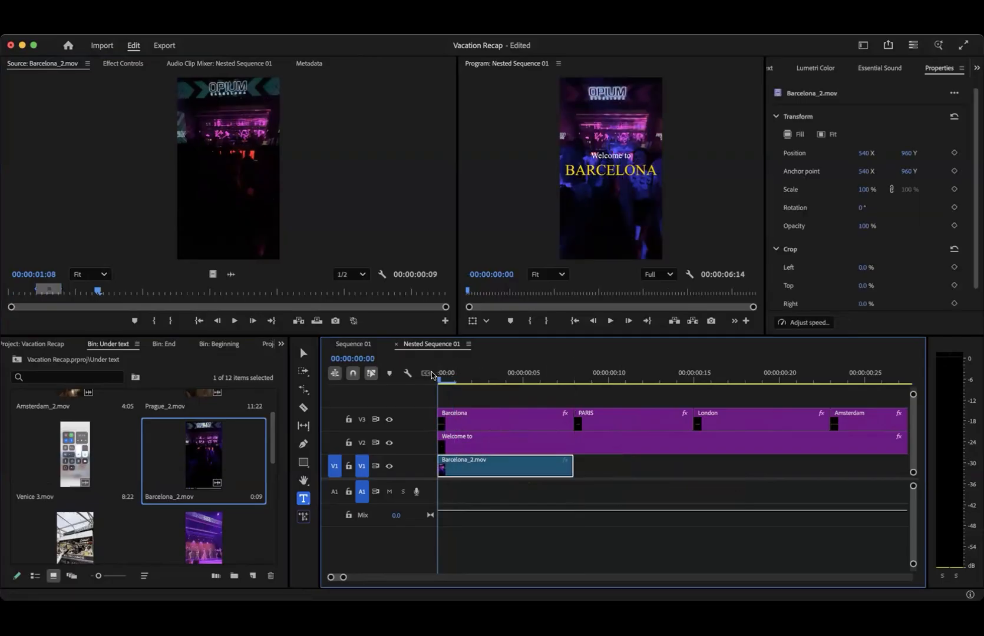
- Play and scrub through the nested sequence to check the Barcelona clip and the order of the following place-name titles
{"action": "key", "text": "space"}
{"action": "key", "text": "space"}
{"action": "left_click_drag", "start_coordinate": [524, 376], "coordinate": [686, 385]}
{"action": "left_click", "coordinate": [518, 387]}
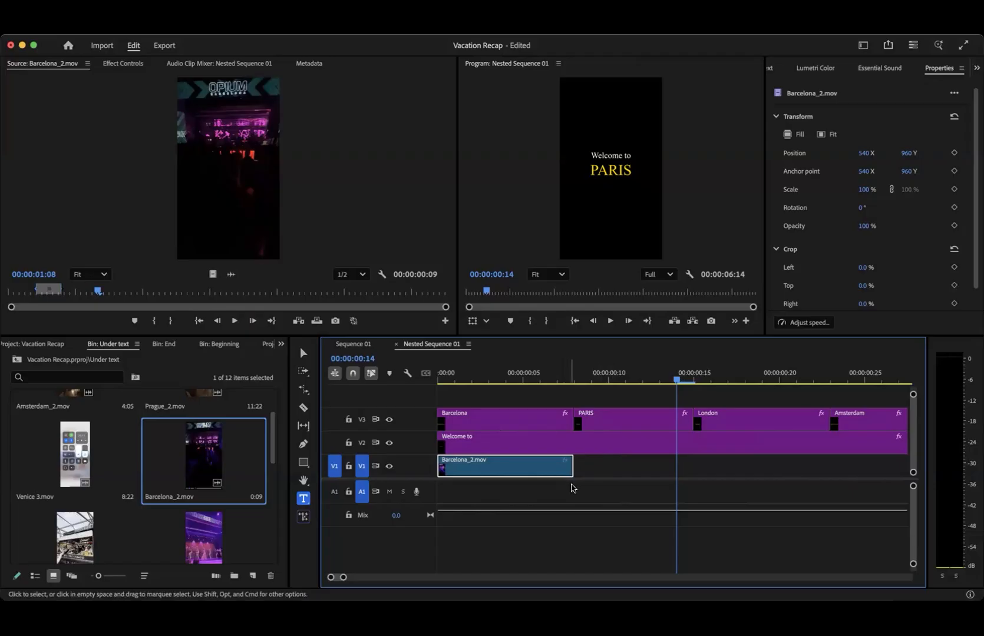
{"action": "scroll", "coordinate": [572, 484], "scroll_direction": "down", "scroll_amount": 5}
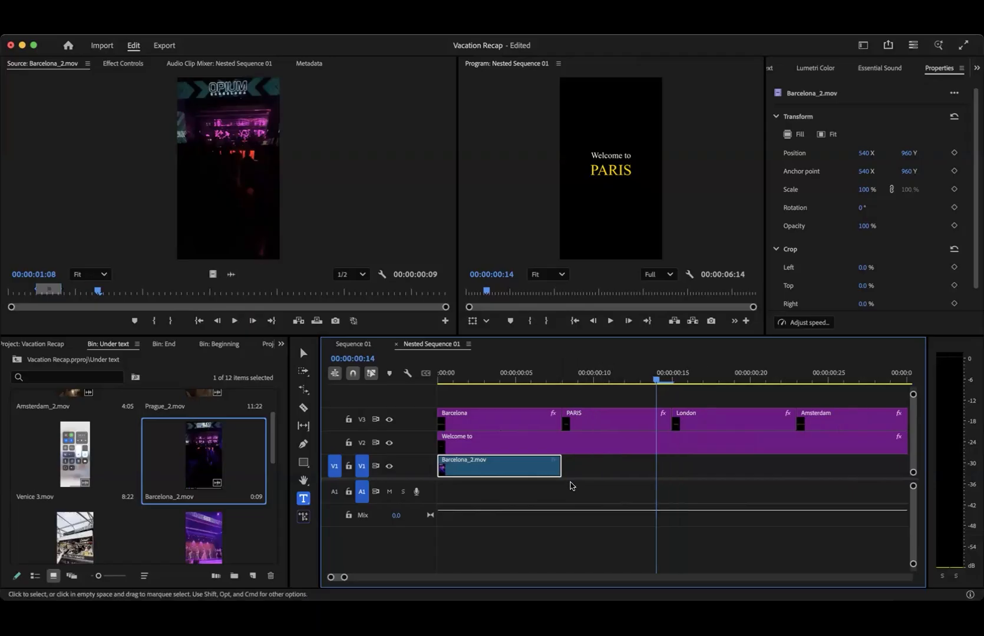
{"action": "left_click_drag", "start_coordinate": [479, 372], "coordinate": [645, 370]}
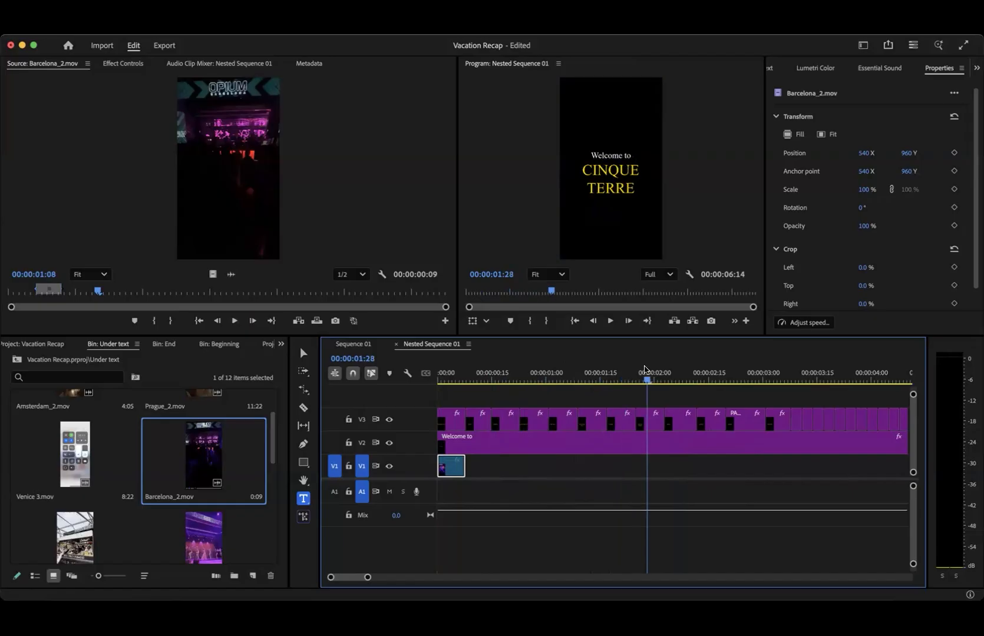
{"action": "scroll", "coordinate": [185, 455], "scroll_direction": "up", "scroll_amount": 2}
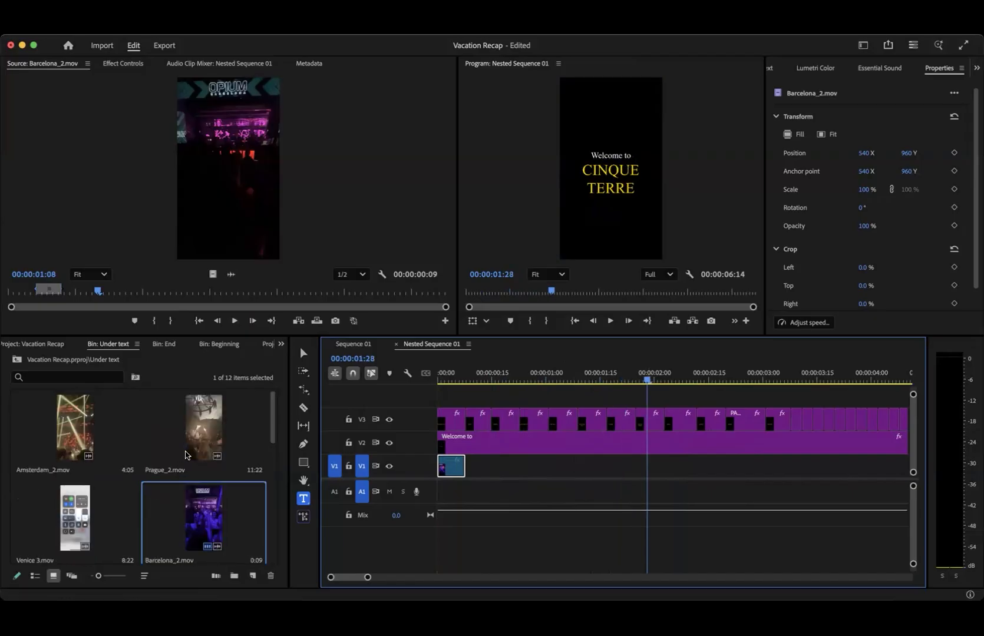
{"action": "scroll", "coordinate": [186, 455], "scroll_direction": "down", "scroll_amount": 5}
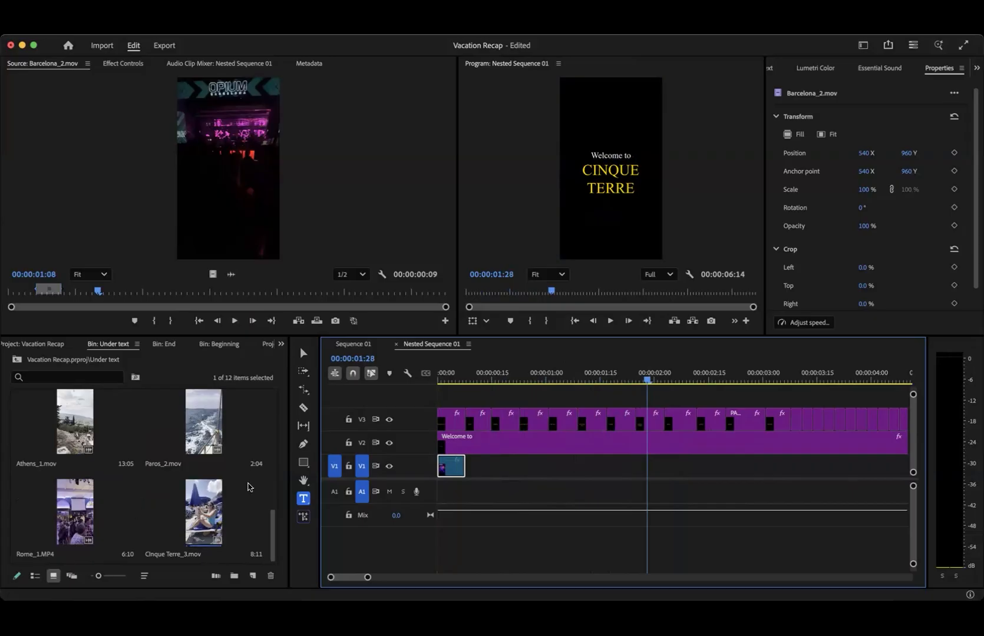
- Mark a 21-frame section of Paris_7.mov ending at 00:00:01:25 and place it on V1 beneath the Paris title
{"action": "left_click_drag", "start_coordinate": [475, 380], "coordinate": [480, 379]}
{"action": "scroll", "coordinate": [125, 472], "scroll_direction": "up", "scroll_amount": 8}
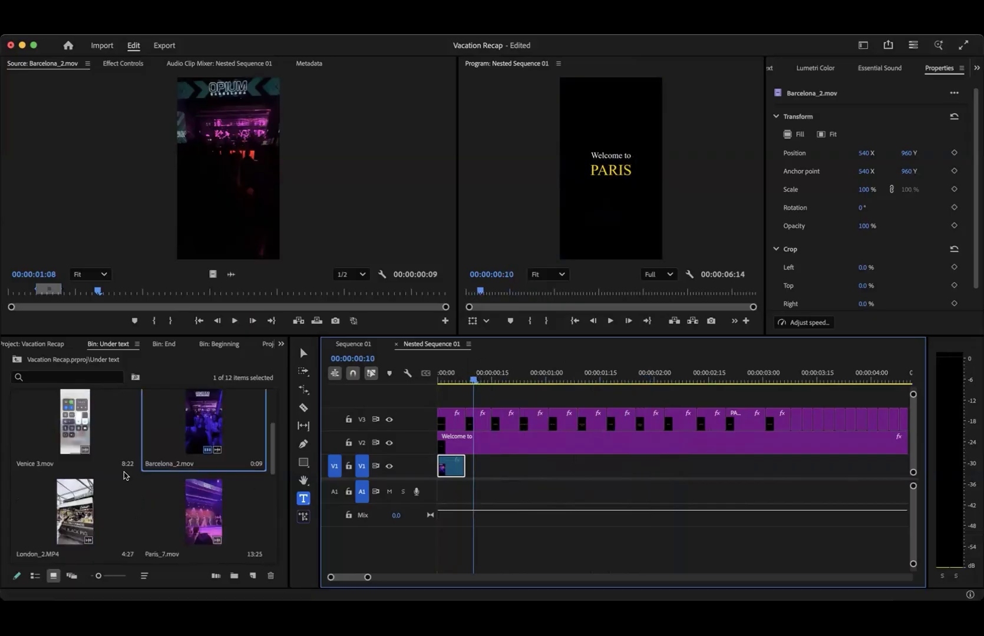
{"action": "left_click_drag", "start_coordinate": [273, 428], "coordinate": [262, 481]}
{"action": "left_click", "coordinate": [180, 460]}
{"action": "double_click", "coordinate": [180, 460]}
{"action": "key", "text": "space"}
{"action": "key", "text": "space"}
{"action": "key", "text": "o"}
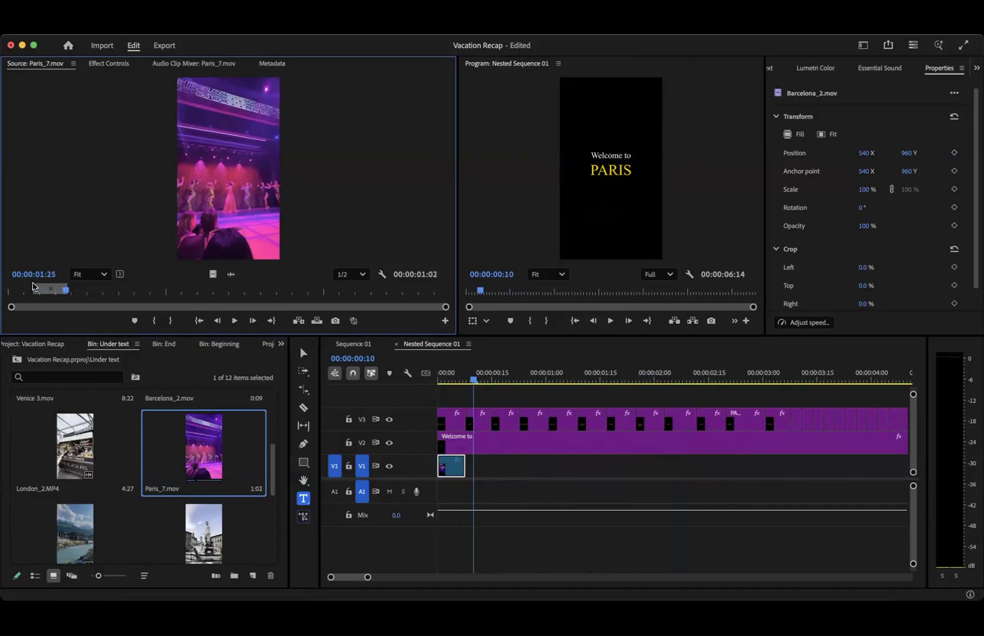
{"action": "left_click_drag", "start_coordinate": [227, 191], "coordinate": [478, 469]}
- Mark a 15-frame section of London_2.MP4 starting at 00:00:00:09 and fit it on V1 beneath the London title
{"action": "left_click", "coordinate": [496, 382]}
{"action": "double_click", "coordinate": [75, 446]}
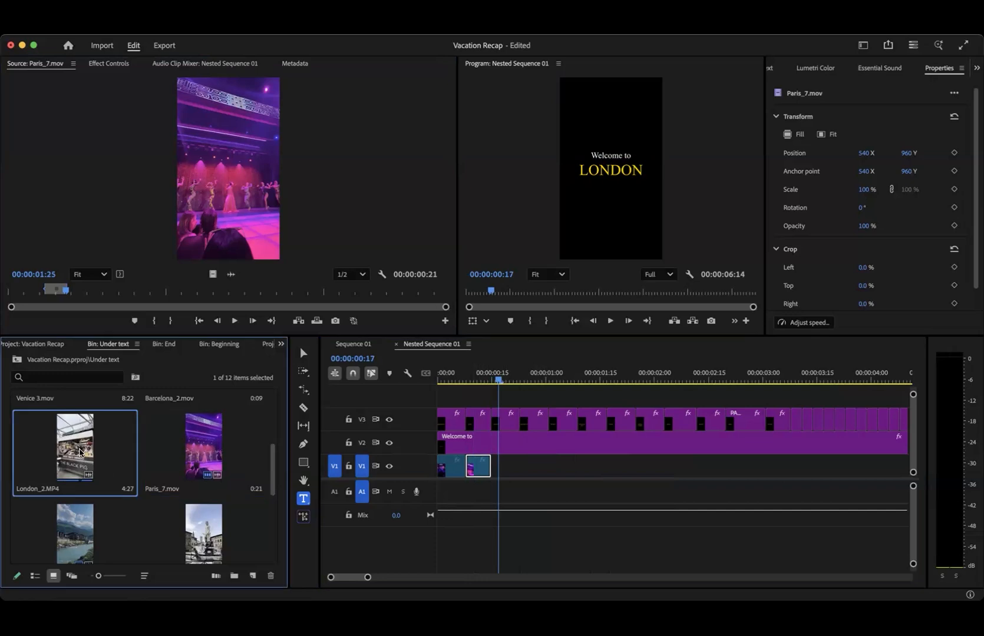
{"action": "key", "text": "space"}
{"action": "left_click_drag", "start_coordinate": [141, 293], "coordinate": [35, 288]}
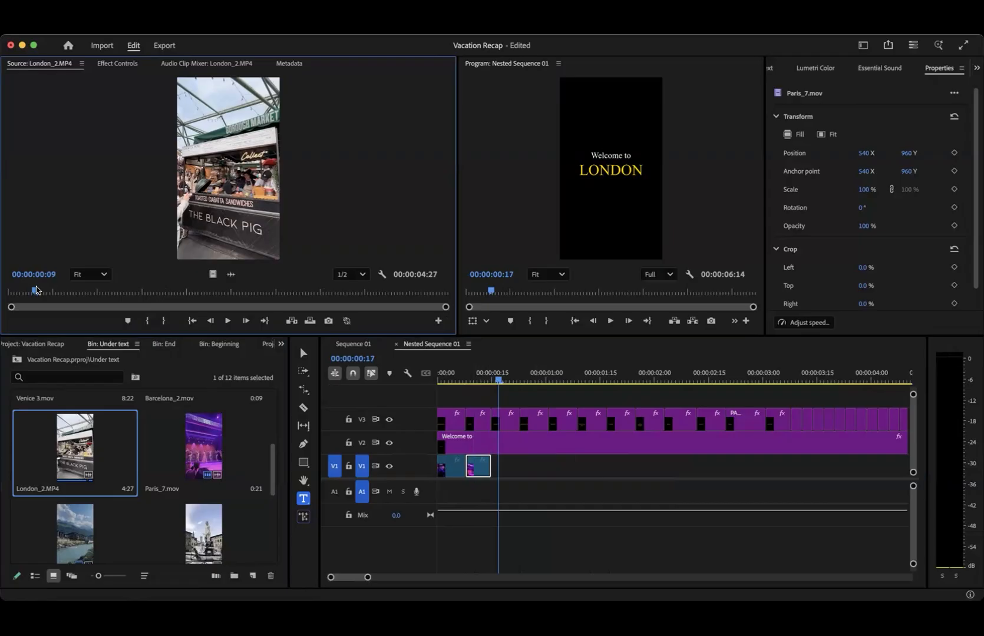
{"action": "key", "text": "i"}
{"action": "key", "text": "space"}
{"action": "key", "text": "space"}
{"action": "key", "text": "o"}
{"action": "left_click_drag", "start_coordinate": [487, 498], "coordinate": [520, 472]}
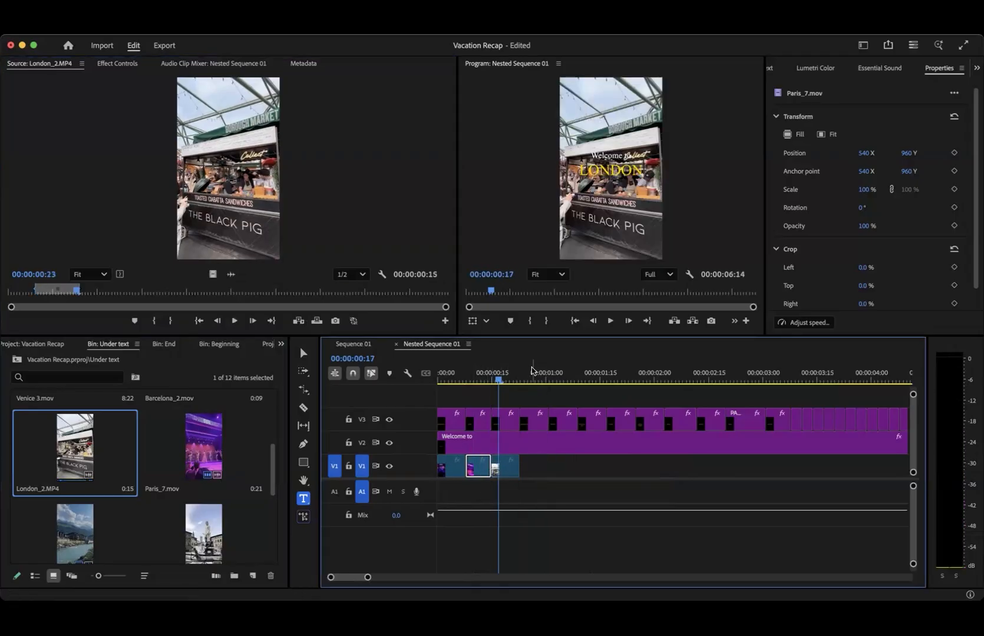
- Mark a 20-frame section of Amsterdam_2.mov ending at 00:00:01:17 and fit it on V1 beneath the Amsterdam title
{"action": "left_click", "coordinate": [532, 370]}
{"action": "scroll", "coordinate": [147, 459], "scroll_direction": "up", "scroll_amount": 5}
{"action": "double_click", "coordinate": [75, 427]}
{"action": "key", "text": "space"}
{"action": "key", "text": "i"}
{"action": "key", "text": "space"}
{"action": "key", "text": "o"}
{"action": "left_click_drag", "start_coordinate": [162, 156], "coordinate": [533, 468]}
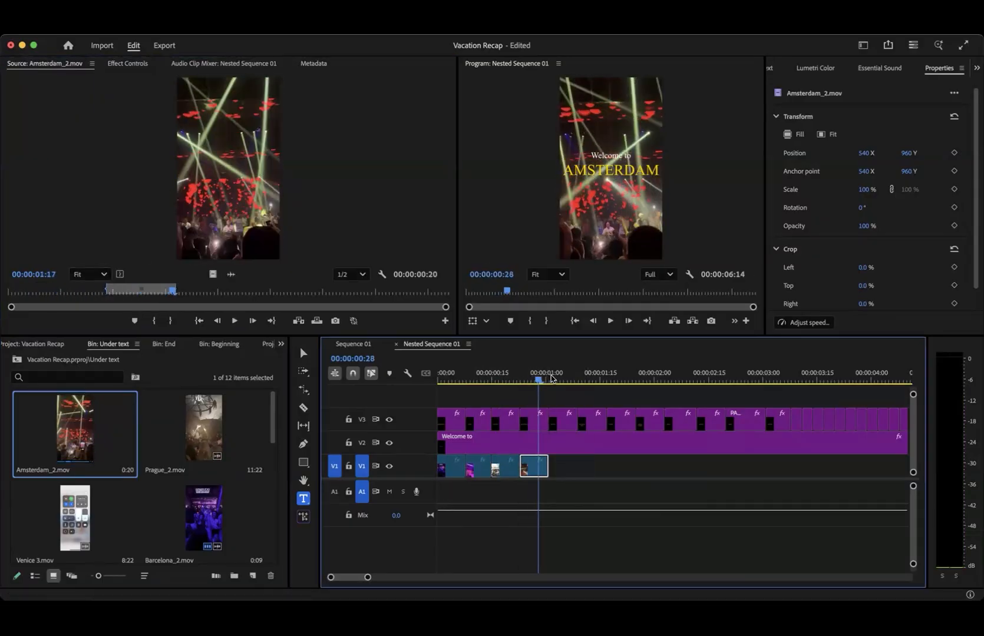
- Mark the section of Prague_2.mov ending at 00:00:05:09 and fit it on V1 beneath the Prague title
{"action": "left_click", "coordinate": [553, 379]}
{"action": "double_click", "coordinate": [194, 426]}
{"action": "key", "text": "space"}
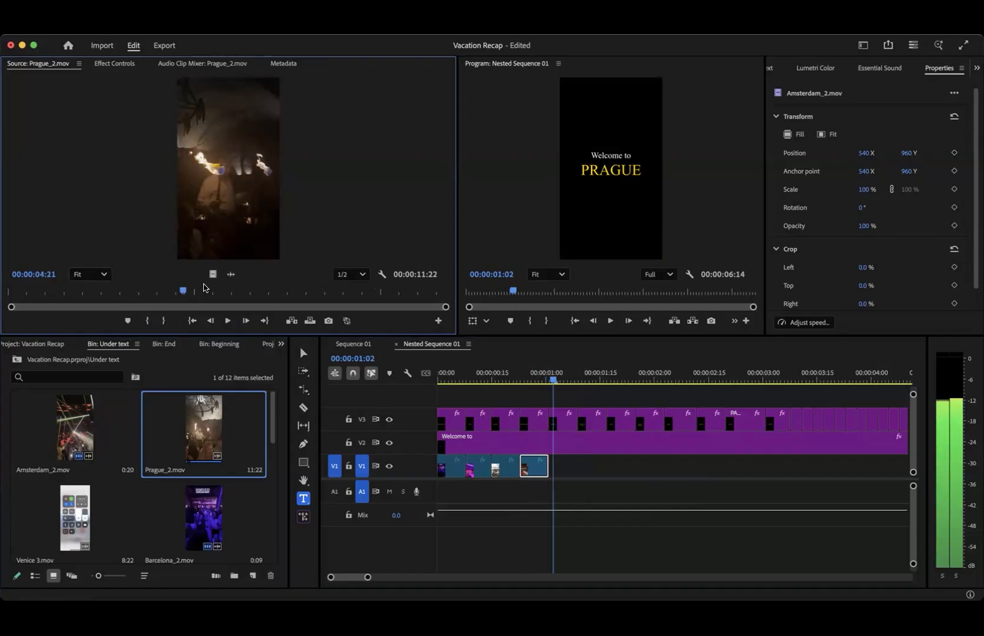
{"action": "left_click", "coordinate": [168, 289]}
{"action": "key", "text": "i"}
{"action": "key", "text": "o"}
{"action": "left_click_drag", "start_coordinate": [198, 203], "coordinate": [553, 467]}
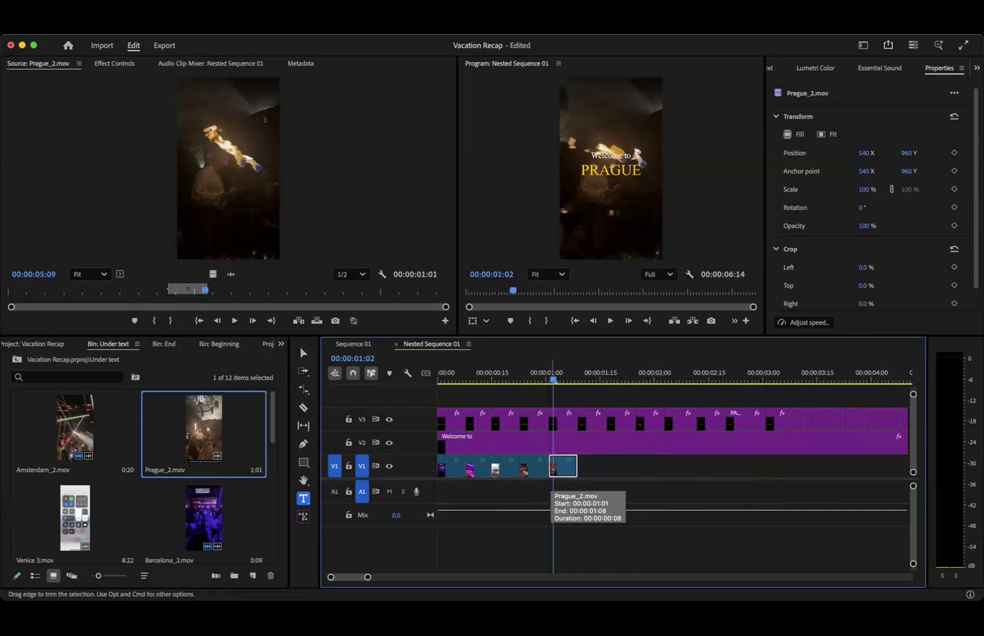
- Move to The Swiss Alps title at 00:00:01:10 and open Switzerland_1.mov from the Under text bin
{"action": "left_click_drag", "start_coordinate": [576, 380], "coordinate": [581, 380]}
{"action": "scroll", "coordinate": [108, 484], "scroll_direction": "down", "scroll_amount": 5}
{"action": "left_click_drag", "start_coordinate": [273, 535], "coordinate": [274, 445]}
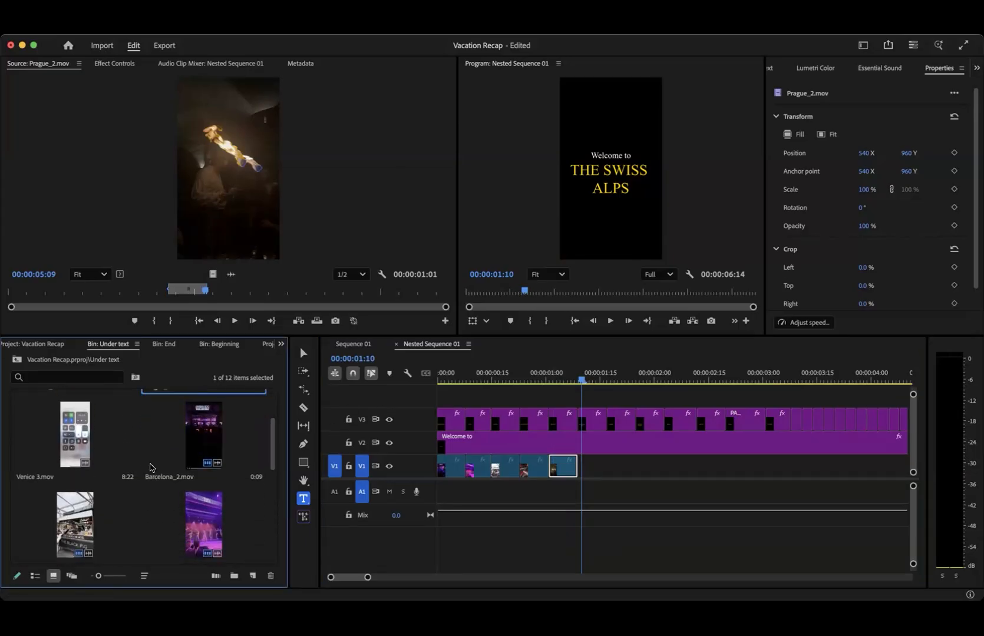
{"action": "scroll", "coordinate": [273, 465], "scroll_direction": "down", "scroll_amount": 3}
{"action": "left_click_drag", "start_coordinate": [272, 498], "coordinate": [273, 505]}
{"action": "double_click", "coordinate": [69, 405]}
- Mark a 14-frame section of Switzerland_1.mov and fit it on V1 beneath The Swiss Alps title
{"action": "left_click_drag", "start_coordinate": [171, 289], "coordinate": [243, 277]}
{"action": "left_click", "coordinate": [240, 292]}
{"action": "key", "text": "i"}
{"action": "key", "text": "space"}
{"action": "key", "text": "o"}
{"action": "key", "text": "space"}
{"action": "left_click_drag", "start_coordinate": [244, 197], "coordinate": [604, 470]}
- Place a 26-frame section of Venice 3.mov on V1 beneath the Venice title, trim it to the title and scale it to 139%
{"action": "left_click_drag", "start_coordinate": [585, 379], "coordinate": [611, 380]}
{"action": "scroll", "coordinate": [159, 500], "scroll_direction": "down", "scroll_amount": 3}
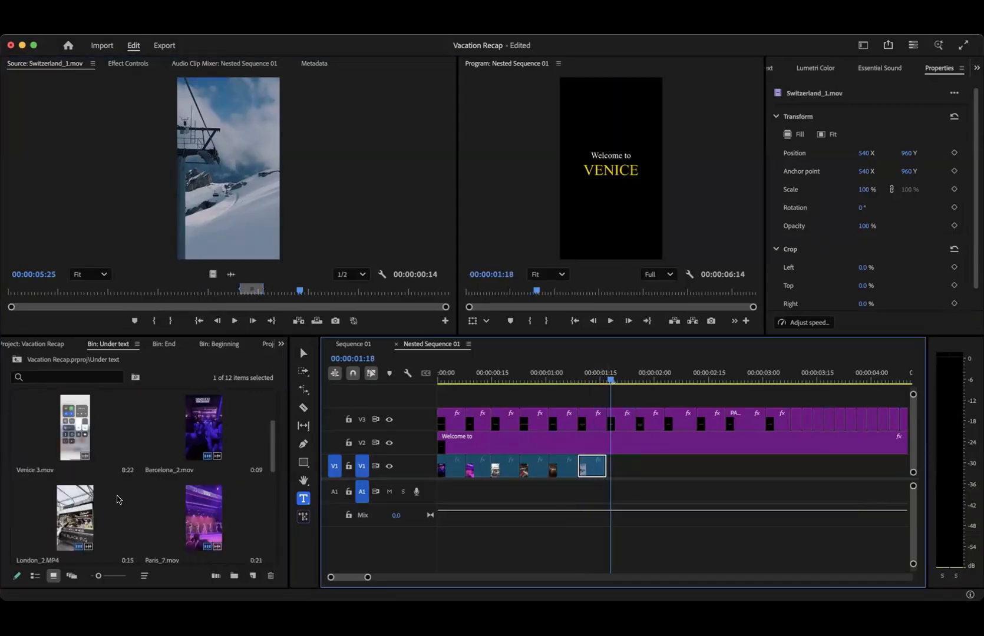
{"action": "double_click", "coordinate": [64, 446]}
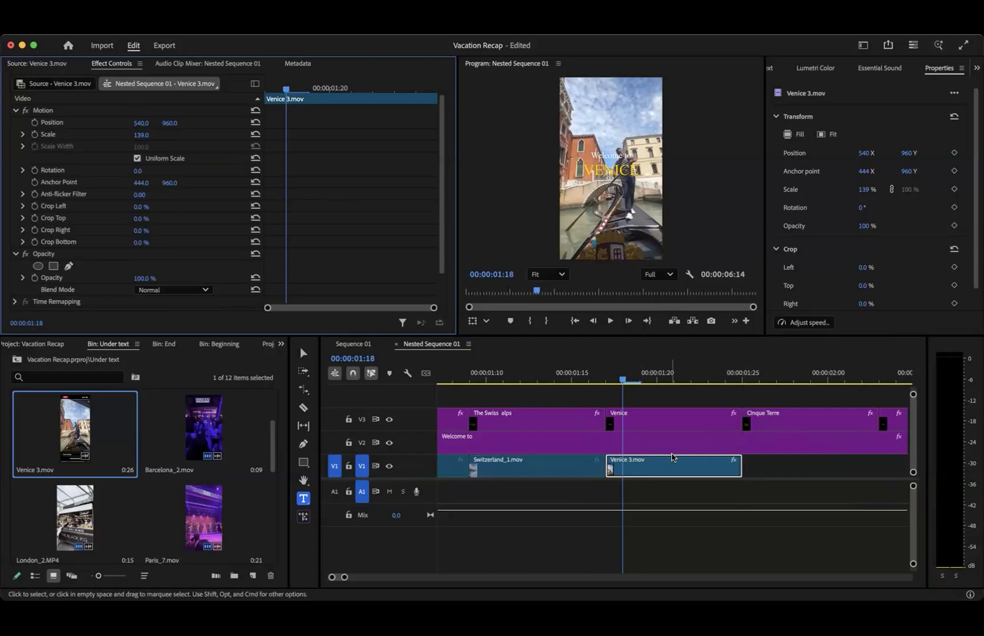
{"action": "scroll", "coordinate": [673, 459], "scroll_direction": "down", "scroll_amount": 5}
- Move to the Cinque Terre title at 00:00:01:25 and open Cinque Terre_3.mov from the Under text bin
{"action": "left_click_drag", "start_coordinate": [553, 381], "coordinate": [549, 380]}
{"action": "scroll", "coordinate": [558, 452], "scroll_direction": "up", "scroll_amount": 5}
{"action": "left_click", "coordinate": [510, 379]}
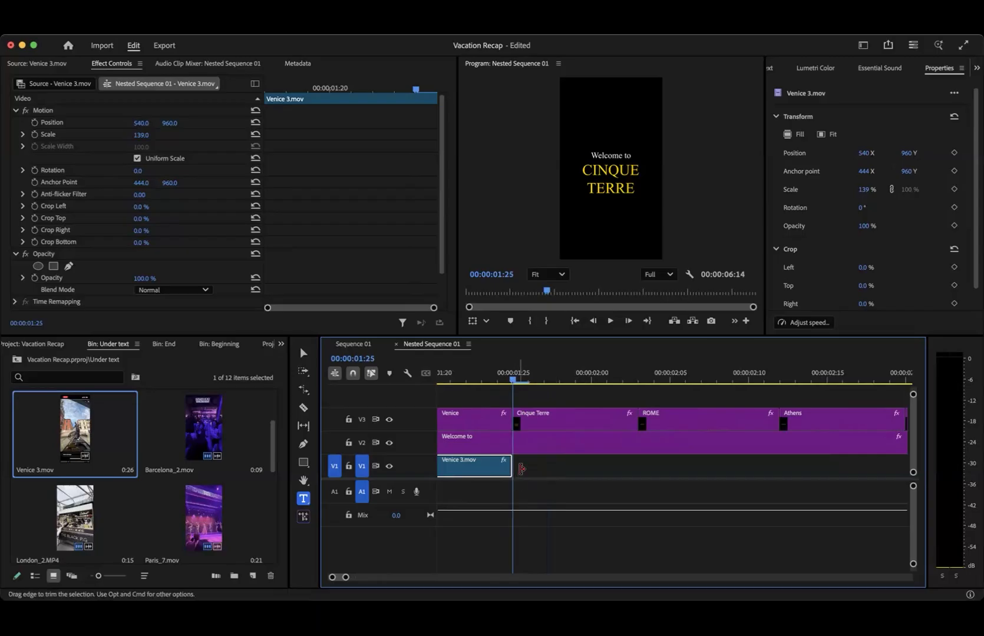
{"action": "scroll", "coordinate": [519, 471], "scroll_direction": "down", "scroll_amount": 5}
{"action": "scroll", "coordinate": [271, 430], "scroll_direction": "up", "scroll_amount": 3}
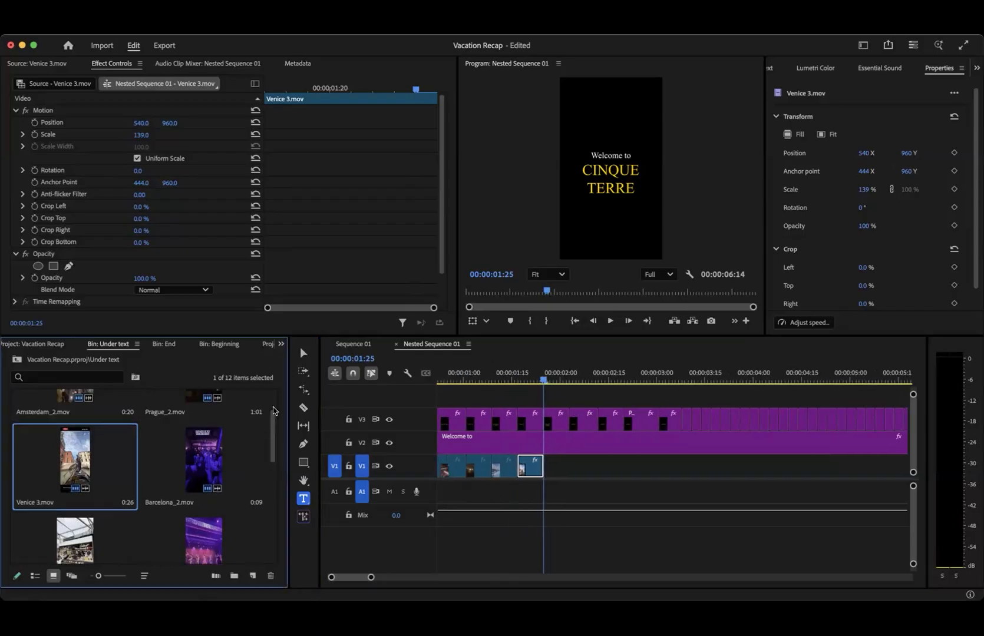
{"action": "left_click_drag", "start_coordinate": [271, 422], "coordinate": [273, 476]}
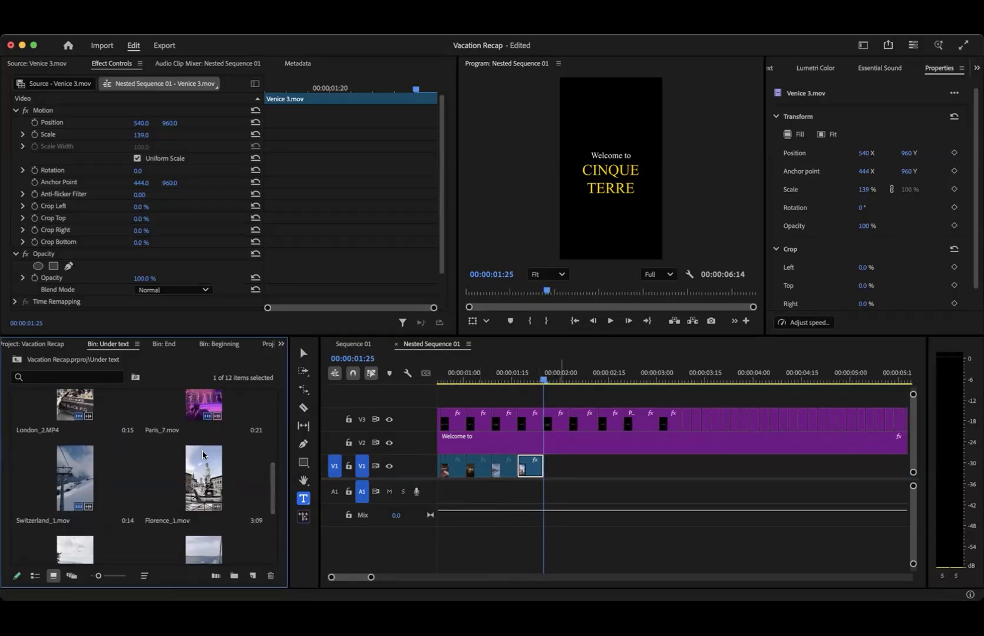
{"action": "scroll", "coordinate": [128, 495], "scroll_direction": "up", "scroll_amount": 3}
{"action": "scroll", "coordinate": [129, 494], "scroll_direction": "down", "scroll_amount": 6}
{"action": "double_click", "coordinate": [203, 511]}
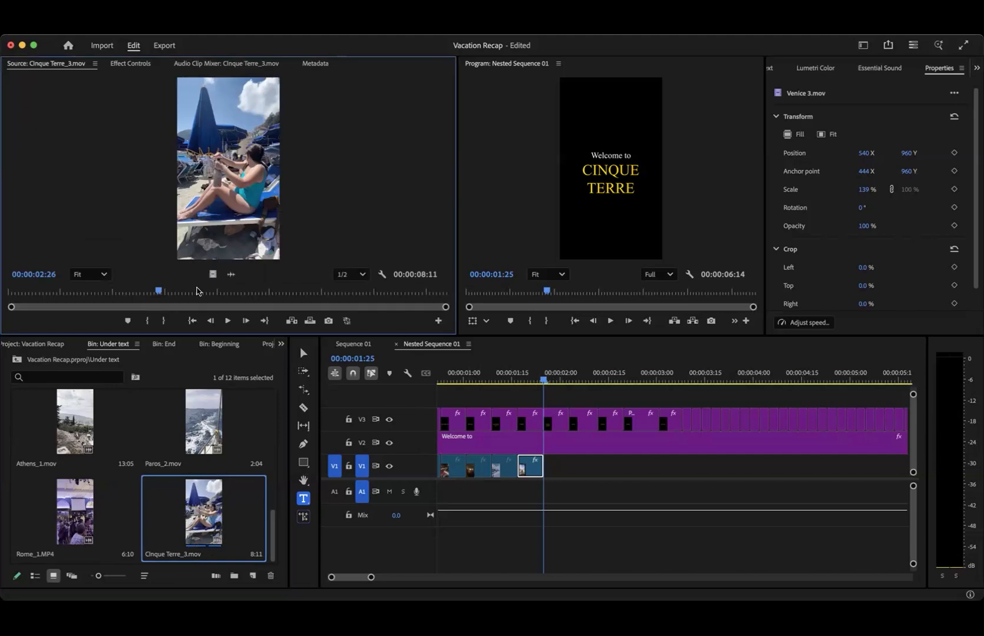
- Mark a 21-frame section of Cinque Terre_3.mov, place it on V1 after the Venice clip and trim it to the Cinque Terre title
{"action": "left_click", "coordinate": [285, 288]}
{"action": "key", "text": "i"}
{"action": "key", "text": "o"}
{"action": "left_click_drag", "start_coordinate": [344, 158], "coordinate": [570, 469]}
{"action": "left_click_drag", "start_coordinate": [638, 464], "coordinate": [568, 464]}
- Move to the Rome title at 00:00:02:05 and open Rome_1.MP4 from the Under text bin
{"action": "left_click_drag", "start_coordinate": [543, 379], "coordinate": [575, 380]}
{"action": "scroll", "coordinate": [162, 455], "scroll_direction": "up", "scroll_amount": 5}
{"action": "scroll", "coordinate": [162, 452], "scroll_direction": "down", "scroll_amount": 5}
{"action": "scroll", "coordinate": [155, 458], "scroll_direction": "up", "scroll_amount": 5}
{"action": "scroll", "coordinate": [107, 497], "scroll_direction": "down", "scroll_amount": 5}
{"action": "double_click", "coordinate": [63, 509]}
- Mark a 24-frame section of Rome_1.MP4 ending at 00:00:03:09 and fit it on V1 beneath the Rome title
{"action": "mouse_move", "coordinate": [198, 291]}
{"action": "left_mouse_down"}
{"action": "mouse_move", "coordinate": [221, 295]}
{"action": "mouse_move", "coordinate": [183, 294]}
{"action": "left_mouse_up"}
{"action": "key", "text": "i"}
{"action": "key", "text": "space"}
{"action": "key", "text": "space"}
{"action": "key", "text": "o"}
{"action": "left_click_drag", "start_coordinate": [303, 184], "coordinate": [580, 467]}
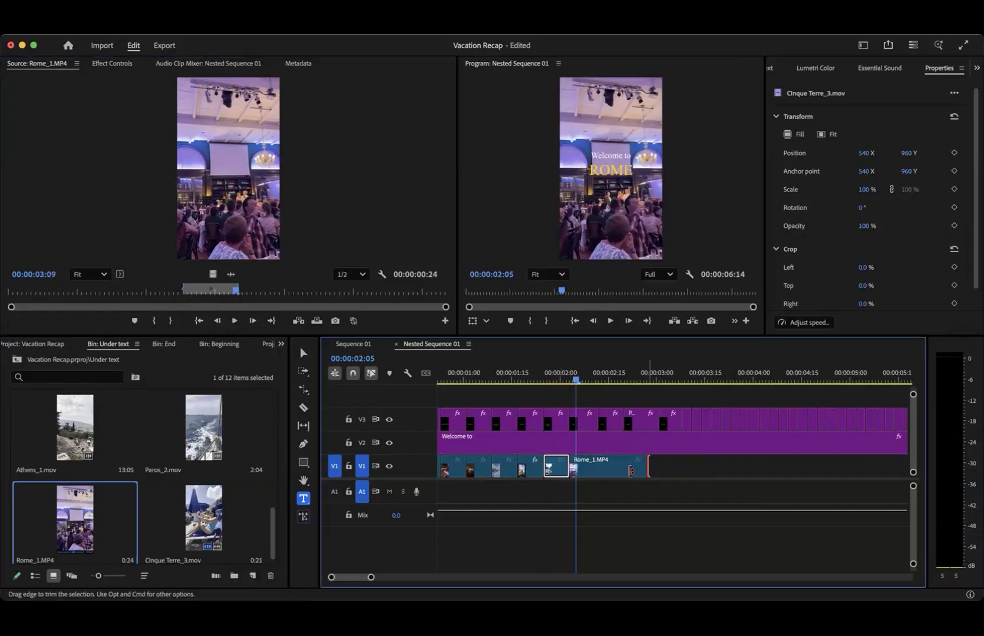
- Mark a 20-frame section of Athens_1.mov ending at 00:00:04:11, place it on V1 and trim it to the Athens title
{"action": "left_click_drag", "start_coordinate": [603, 374], "coordinate": [607, 375]}
{"action": "double_click", "coordinate": [40, 407]}
{"action": "left_click_drag", "start_coordinate": [122, 293], "coordinate": [131, 294]}
{"action": "key", "text": "i"}
{"action": "key", "text": "space"}
{"action": "key", "text": "space"}
{"action": "key", "text": "o"}
{"action": "left_click_drag", "start_coordinate": [299, 257], "coordinate": [599, 473]}
{"action": "left_click_drag", "start_coordinate": [660, 473], "coordinate": [623, 473]}
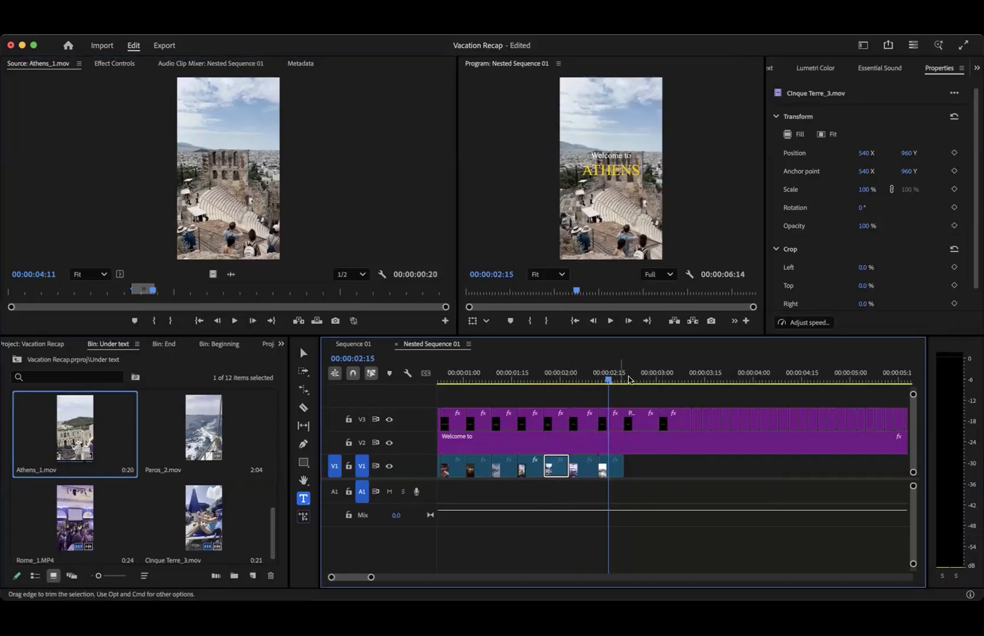
- Mark an 18-frame section of Paros_2.mov ending at 00:00:01:11, place it on V1 and trim it to the Paros title
{"action": "left_click_drag", "start_coordinate": [630, 378], "coordinate": [636, 380]}
{"action": "scroll", "coordinate": [232, 512], "scroll_direction": "up", "scroll_amount": 10}
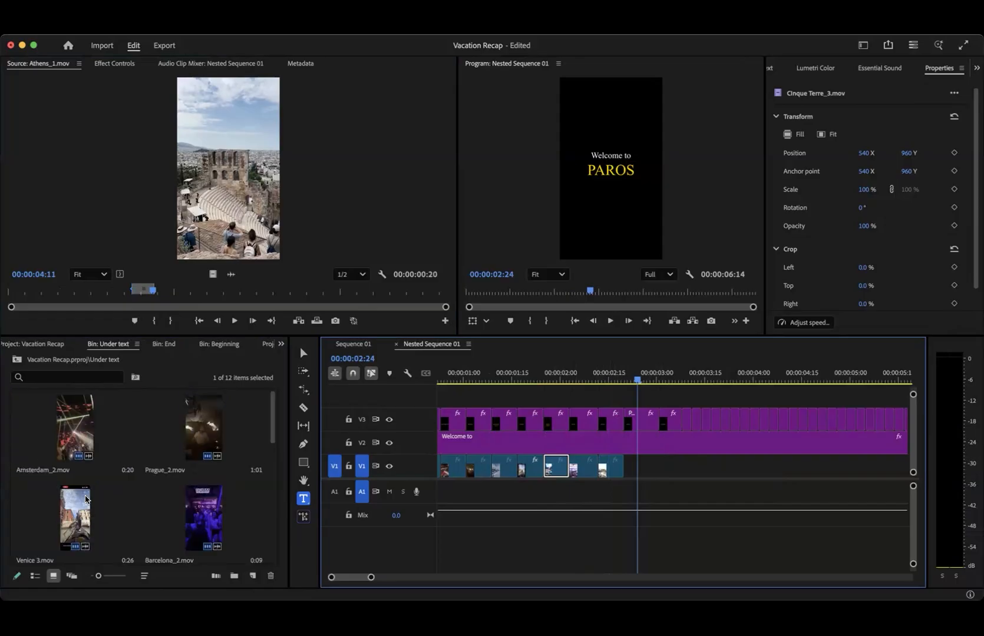
{"action": "left_click_drag", "start_coordinate": [272, 438], "coordinate": [271, 445]}
{"action": "scroll", "coordinate": [265, 486], "scroll_direction": "down", "scroll_amount": 3}
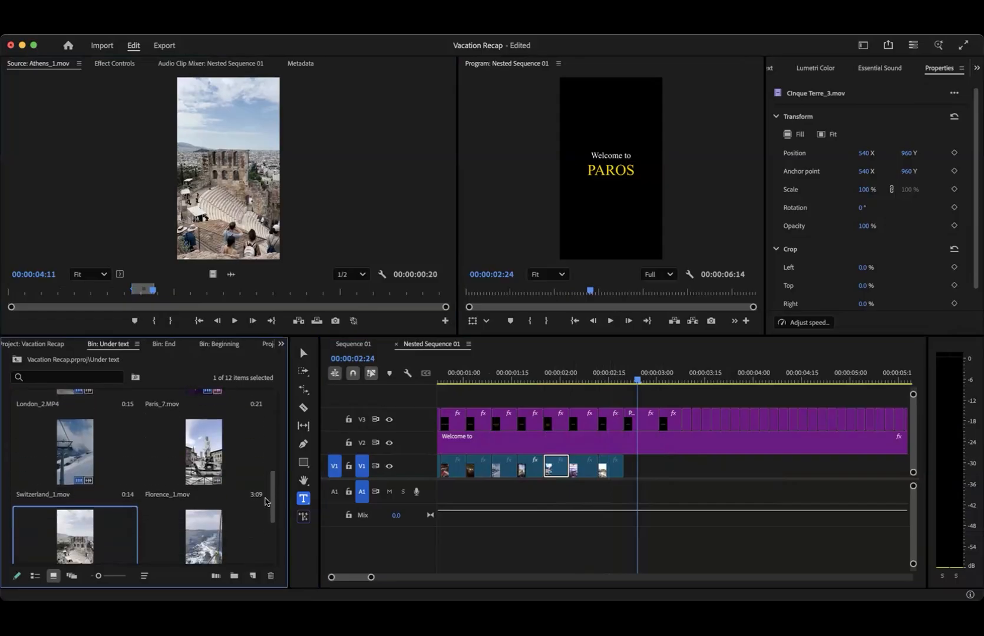
{"action": "double_click", "coordinate": [204, 498]}
{"action": "left_click_drag", "start_coordinate": [170, 288], "coordinate": [289, 290]}
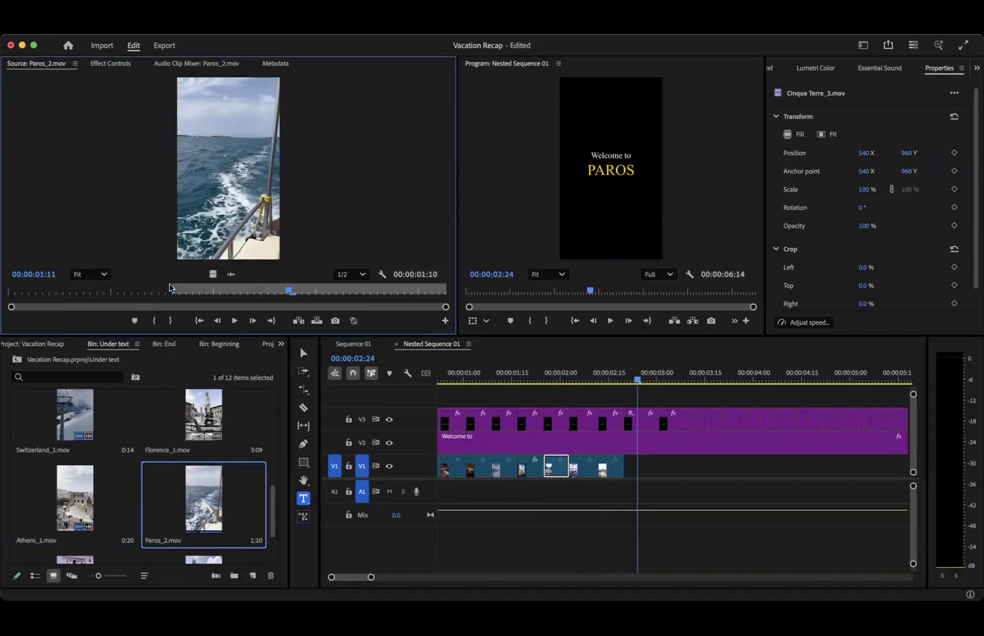
{"action": "key", "text": "o"}
{"action": "left_click_drag", "start_coordinate": [213, 274], "coordinate": [627, 469]}
{"action": "left_click_drag", "start_coordinate": [681, 470], "coordinate": [659, 470]}
- Play the nested sequence from the start to review the footage beneath the place-name titles
{"action": "left_click_drag", "start_coordinate": [638, 380], "coordinate": [675, 382]}
{"action": "left_click_drag", "start_coordinate": [601, 394], "coordinate": [407, 380]}
{"action": "scroll", "coordinate": [485, 446], "scroll_direction": "down", "scroll_amount": 2}
{"action": "scroll", "coordinate": [485, 448], "scroll_direction": "down", "scroll_amount": 3}
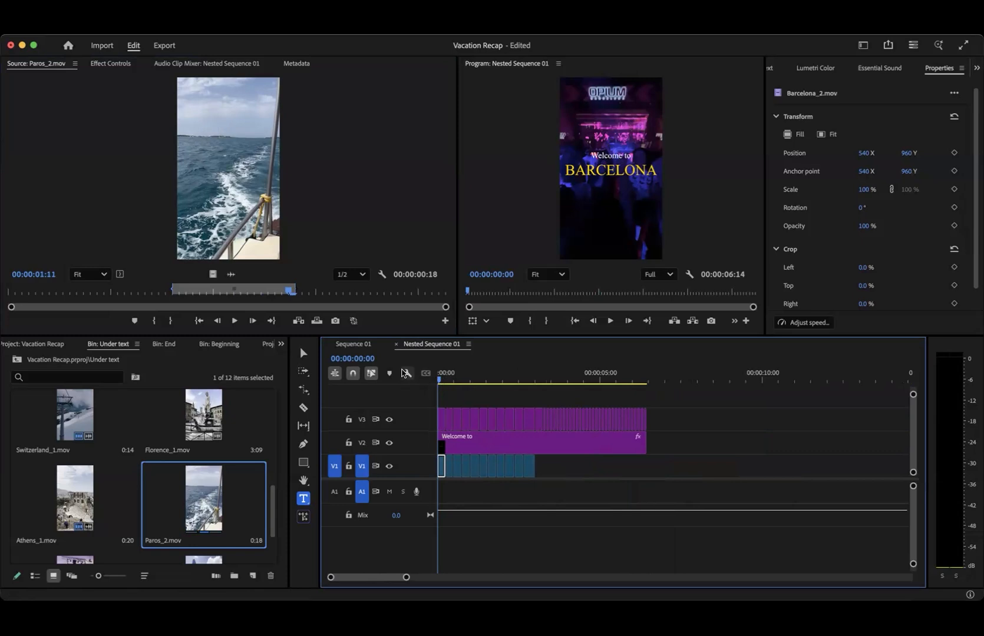
{"action": "key", "text": "space"}
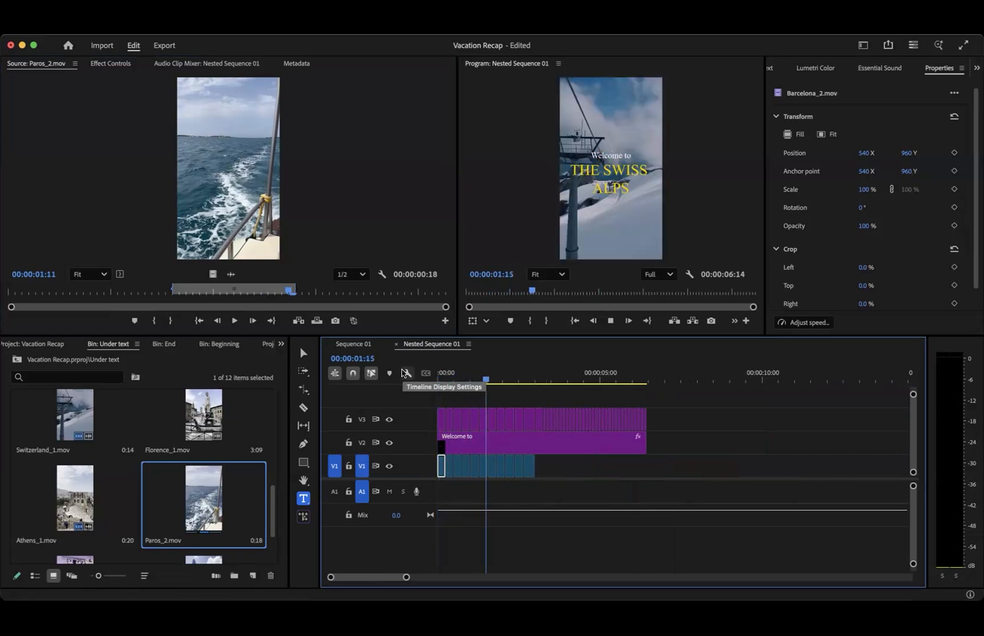
{"action": "key", "text": "space"}
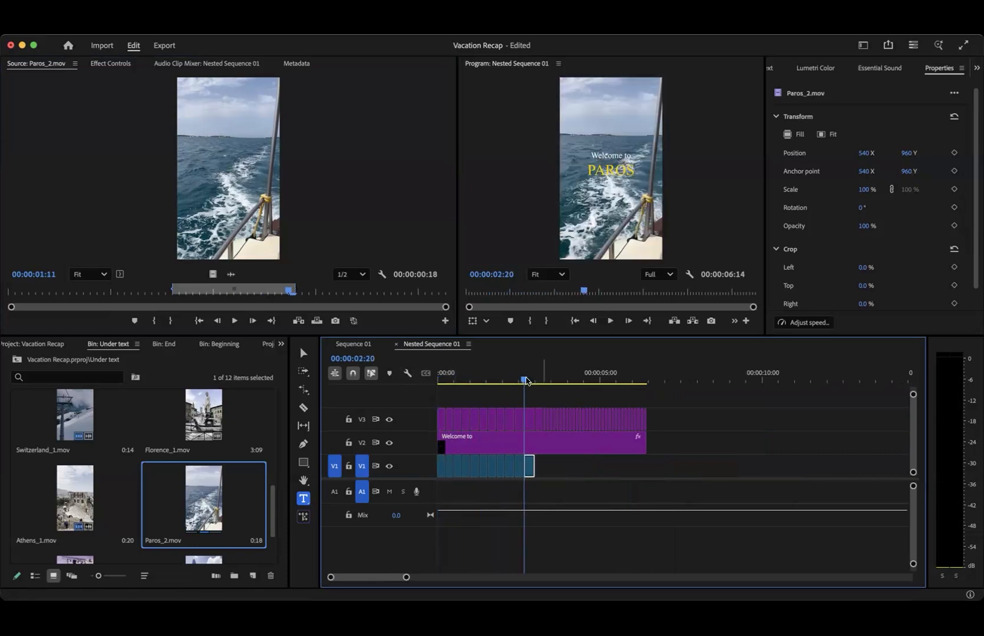
- Copy all the footage clips on V1 and paste them at 00:00:03:00, where the EUROPE titles begin
{"action": "left_click_drag", "start_coordinate": [525, 381], "coordinate": [543, 389]}
{"action": "left_click_drag", "start_coordinate": [463, 417], "coordinate": [540, 430]}
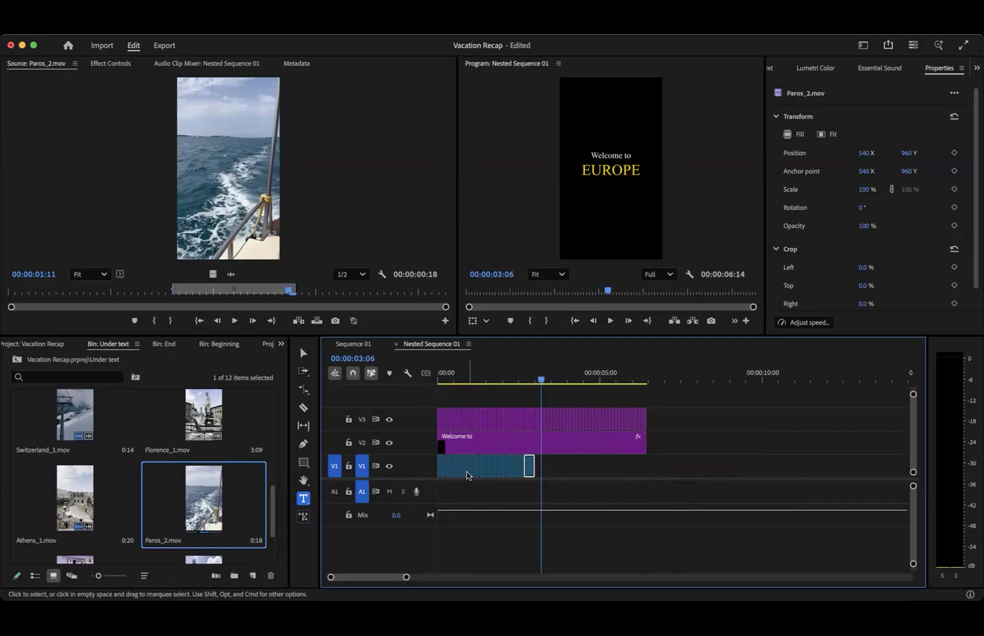
{"action": "scroll", "coordinate": [469, 499], "scroll_direction": "up", "scroll_amount": 5}
{"action": "scroll", "coordinate": [470, 500], "scroll_direction": "down", "scroll_amount": 5}
{"action": "left_click_drag", "start_coordinate": [544, 469], "coordinate": [428, 468]}
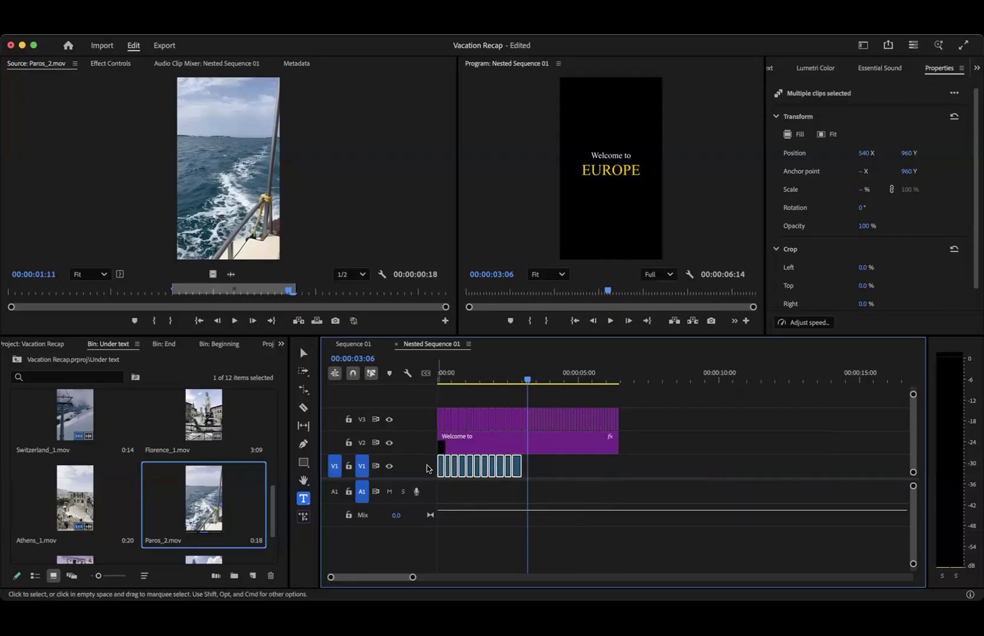
{"action": "left_click_drag", "start_coordinate": [526, 379], "coordinate": [522, 381]}
{"action": "key", "text": "super+v"}
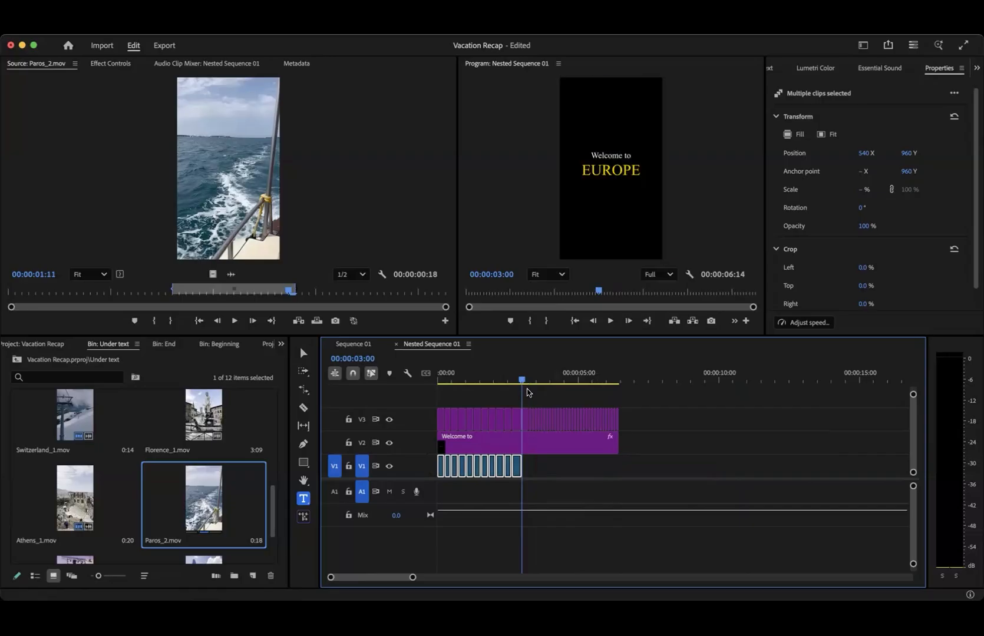
{"action": "scroll", "coordinate": [533, 499], "scroll_direction": "up", "scroll_amount": 6}
{"action": "scroll", "coordinate": [534, 498], "scroll_direction": "left", "scroll_amount": 3}
{"action": "left_click_drag", "start_coordinate": [515, 467], "coordinate": [517, 467]}
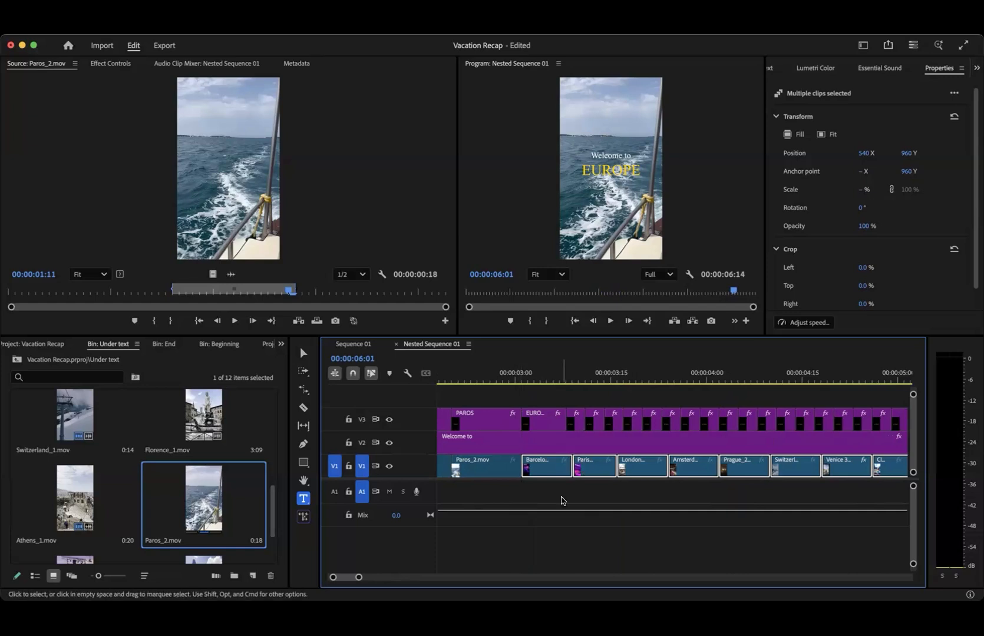
- Shorten the pasted V1 clips to match the EUROPE title flashes above and move them together to close the gaps
{"action": "left_click", "coordinate": [562, 501]}
{"action": "left_click_drag", "start_coordinate": [591, 469], "coordinate": [609, 471]}
{"action": "left_click_drag", "start_coordinate": [638, 472], "coordinate": [678, 468]}
{"action": "mouse_move", "coordinate": [736, 478]}
{"action": "left_mouse_down"}
{"action": "mouse_move", "coordinate": [706, 479]}
{"action": "mouse_move", "coordinate": [717, 464]}
{"action": "mouse_move", "coordinate": [742, 473]}
{"action": "left_mouse_up"}
{"action": "scroll", "coordinate": [716, 466], "scroll_direction": "down", "scroll_amount": 3}
{"action": "scroll", "coordinate": [722, 470], "scroll_direction": "up", "scroll_amount": 3}
{"action": "scroll", "coordinate": [742, 473], "scroll_direction": "down", "scroll_amount": 3}
{"action": "left_click_drag", "start_coordinate": [661, 466], "coordinate": [625, 465]}
{"action": "mouse_move", "coordinate": [680, 469]}
{"action": "left_mouse_down"}
{"action": "mouse_move", "coordinate": [642, 470]}
{"action": "mouse_move", "coordinate": [664, 471]}
{"action": "left_mouse_up"}
{"action": "left_click_drag", "start_coordinate": [733, 471], "coordinate": [683, 472]}
{"action": "left_click_drag", "start_coordinate": [765, 473], "coordinate": [703, 474]}
{"action": "key", "text": "minus"}
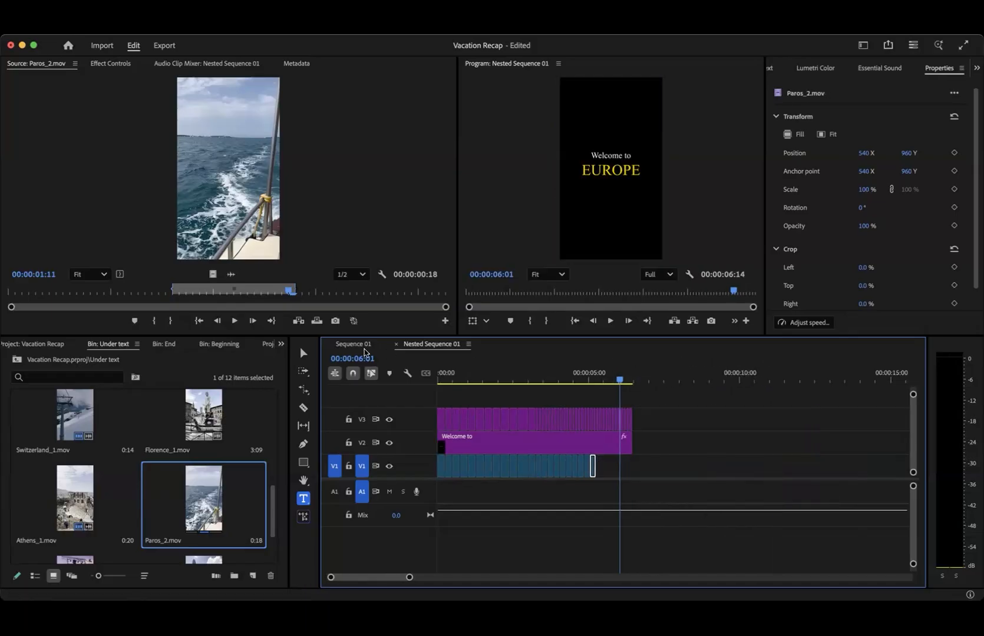
- Play Sequence 01 to check the nested clip against the music, then reopen Nested Sequence 01
{"action": "left_click", "coordinate": [364, 348]}
{"action": "left_click", "coordinate": [486, 378]}
{"action": "key", "text": "space"}
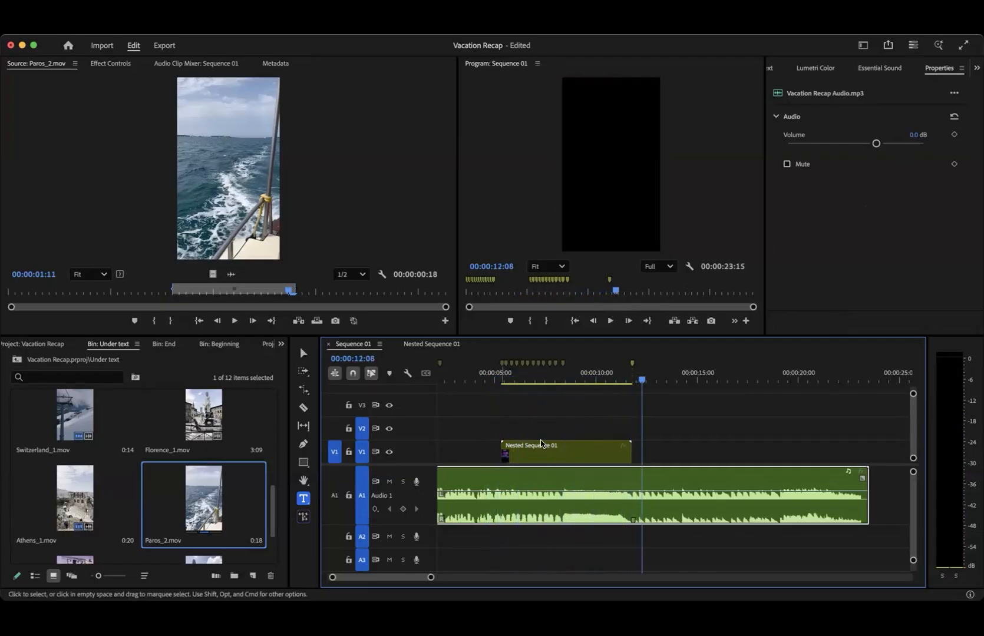
{"action": "double_click", "coordinate": [523, 457]}
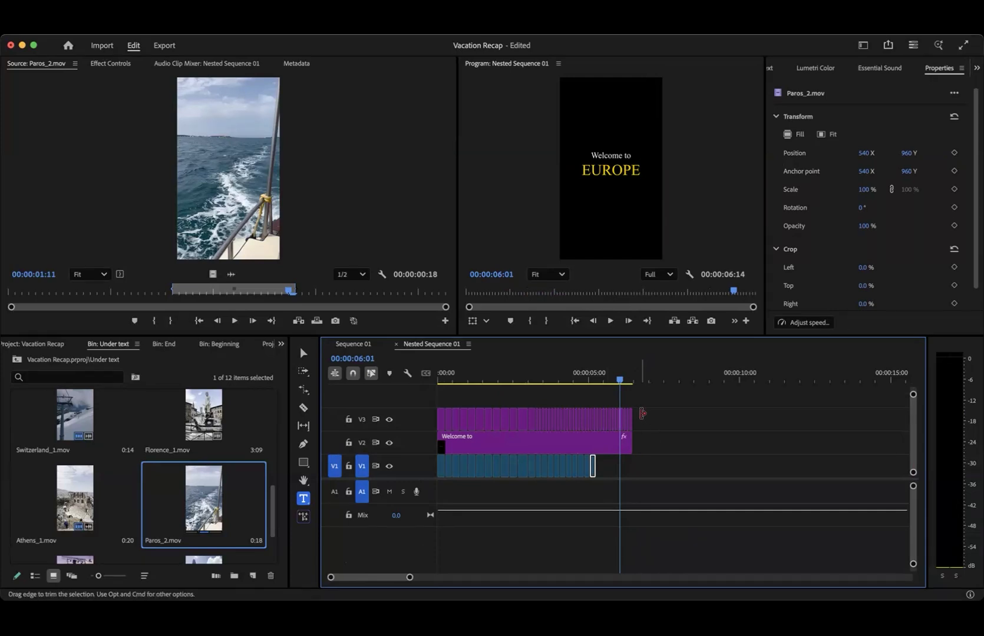
- Delete the title clips on V2 and V3 that extend past the end of the V1 footage
{"action": "left_click_drag", "start_coordinate": [657, 419], "coordinate": [596, 451]}
{"action": "key", "text": "Delete"}
- Review the flashing EUROPE titles over the Paris, London, Amsterdam and Prague clips in the nested sequence
{"action": "key", "text": "minus"}
{"action": "scroll", "coordinate": [505, 451], "scroll_direction": "up", "scroll_amount": 10}
{"action": "scroll", "coordinate": [506, 452], "scroll_direction": "left", "scroll_amount": 5}
{"action": "scroll", "coordinate": [626, 455], "scroll_direction": "right", "scroll_amount": 6}
{"action": "scroll", "coordinate": [513, 468], "scroll_direction": "left", "scroll_amount": 5}
{"action": "scroll", "coordinate": [514, 468], "scroll_direction": "left", "scroll_amount": 6}
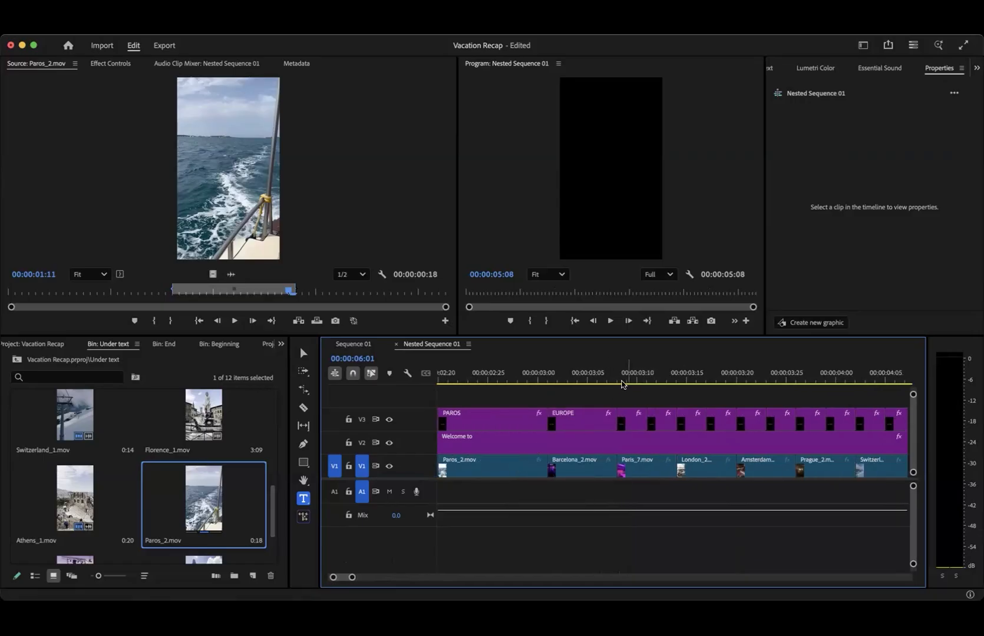
{"action": "left_click", "coordinate": [630, 382]}
{"action": "left_click_drag", "start_coordinate": [631, 377], "coordinate": [726, 377]}
{"action": "left_click", "coordinate": [632, 383]}
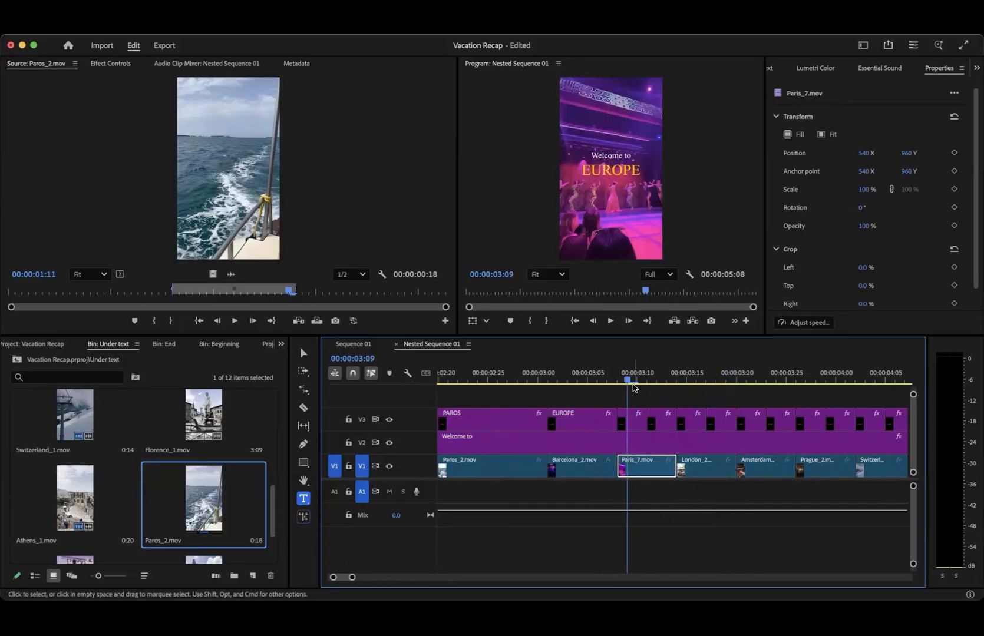
{"action": "left_click", "coordinate": [632, 422]}
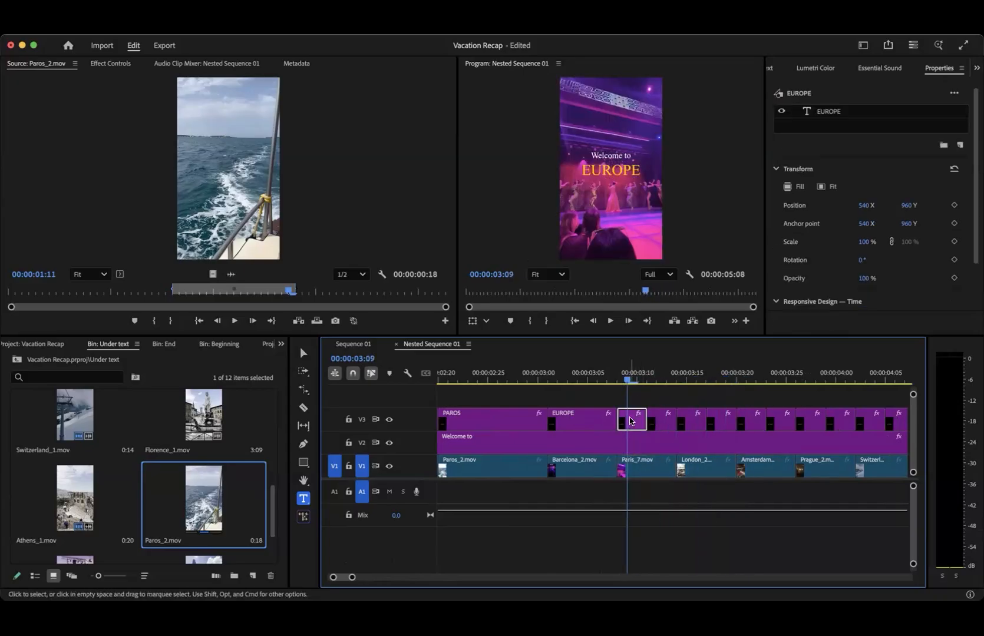
{"action": "left_click_drag", "start_coordinate": [642, 380], "coordinate": [697, 380]}
{"action": "left_click", "coordinate": [662, 421]}
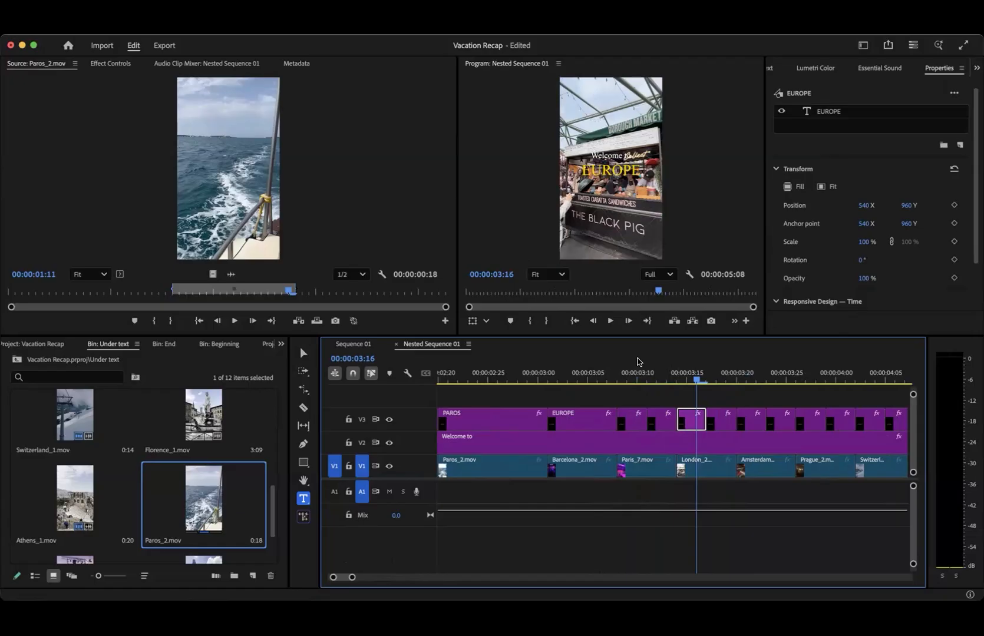
{"action": "left_click_drag", "start_coordinate": [637, 380], "coordinate": [823, 397]}
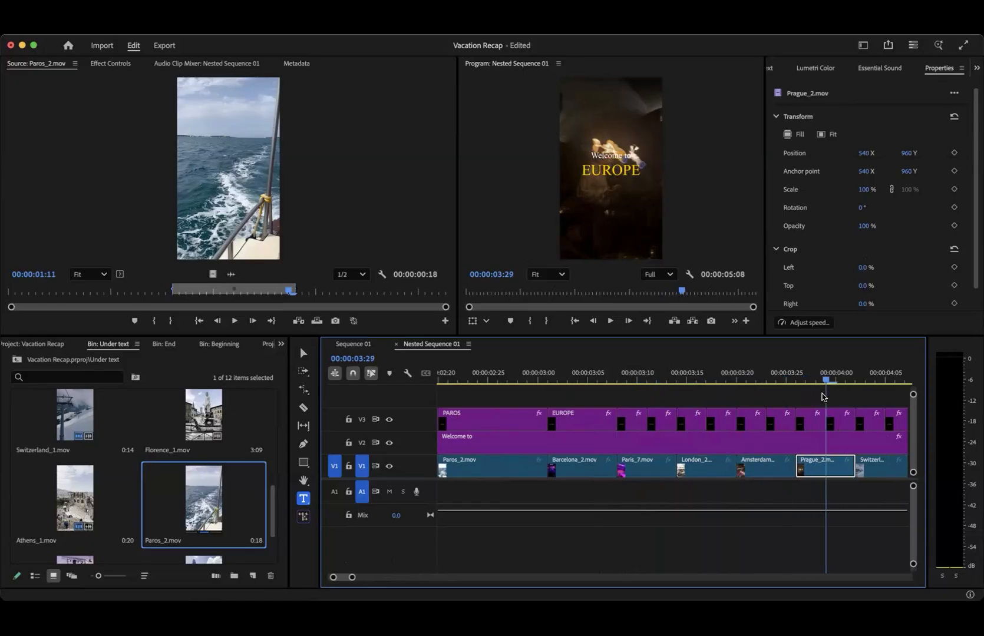
- Select the second EUROPE title over Paris_7.mov, set its horizontal anchor point to 537 and select its text for editing
{"action": "left_click", "coordinate": [634, 375]}
{"action": "mouse_move", "coordinate": [645, 377]}
{"action": "left_mouse_down"}
{"action": "mouse_move", "coordinate": [676, 380]}
{"action": "mouse_move", "coordinate": [656, 380]}
{"action": "left_mouse_up"}
{"action": "left_click", "coordinate": [661, 419]}
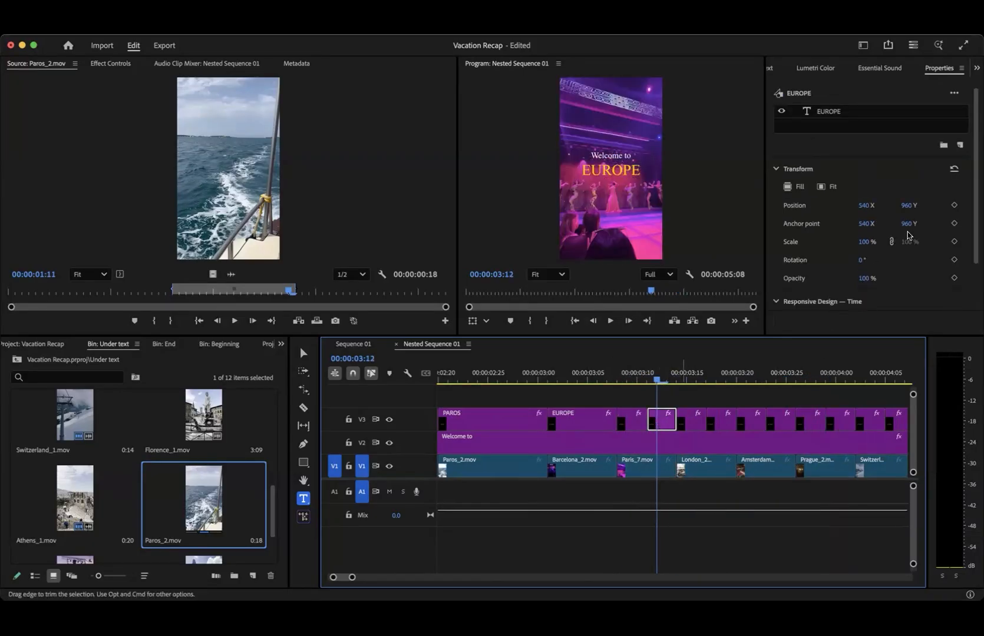
{"action": "left_click_drag", "start_coordinate": [868, 223], "coordinate": [864, 223]}
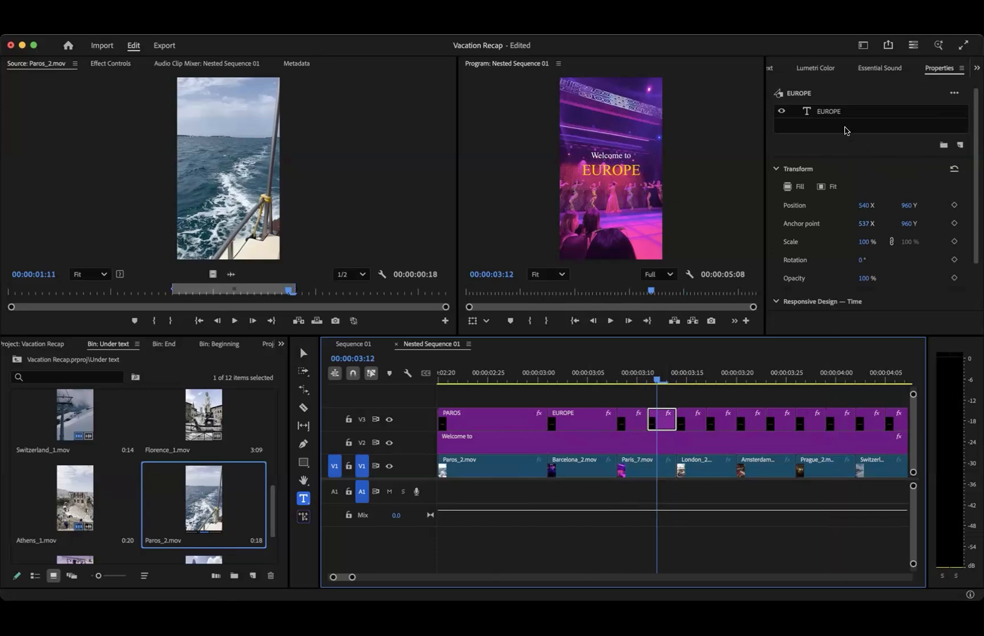
{"action": "left_click", "coordinate": [607, 168]}
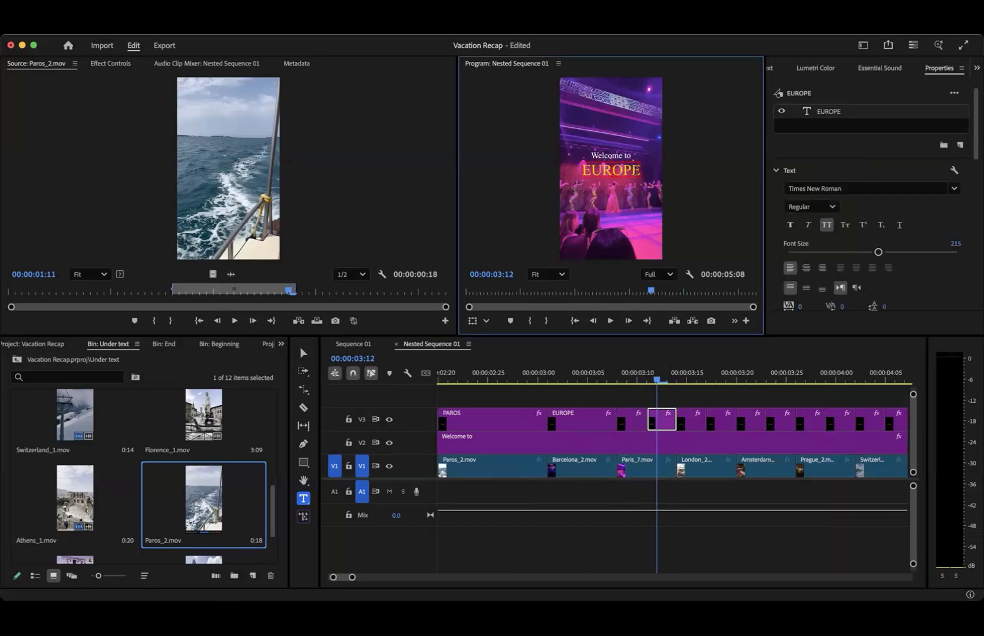
{"action": "double_click", "coordinate": [623, 170]}
- Browse the installed fonts and the Adobe Fonts library for alternative typefaces for the EUROPE title
{"action": "left_click", "coordinate": [875, 190]}
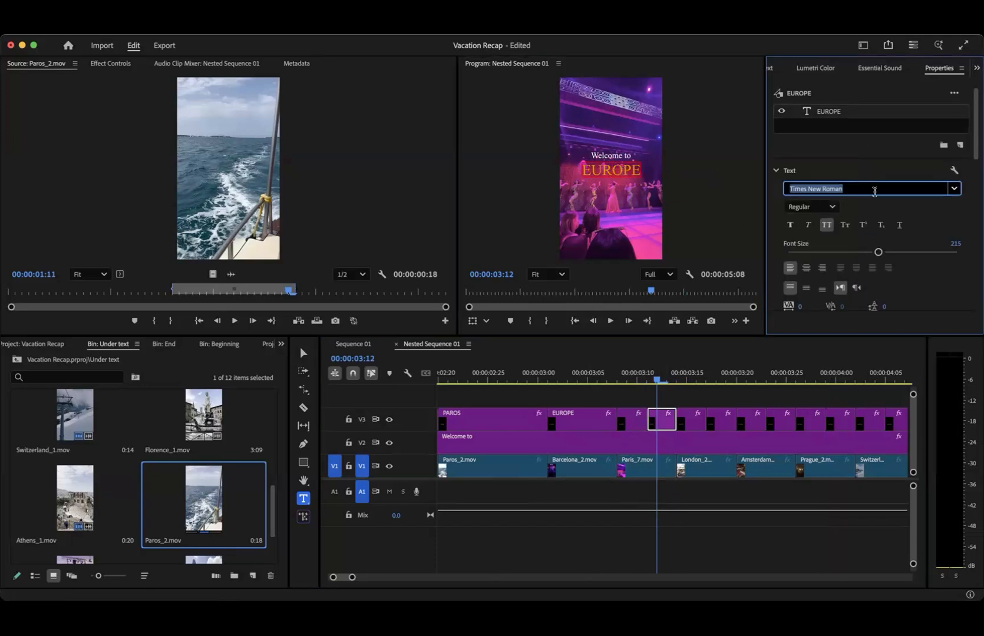
{"action": "scroll", "coordinate": [845, 341], "scroll_direction": "down", "scroll_amount": 15}
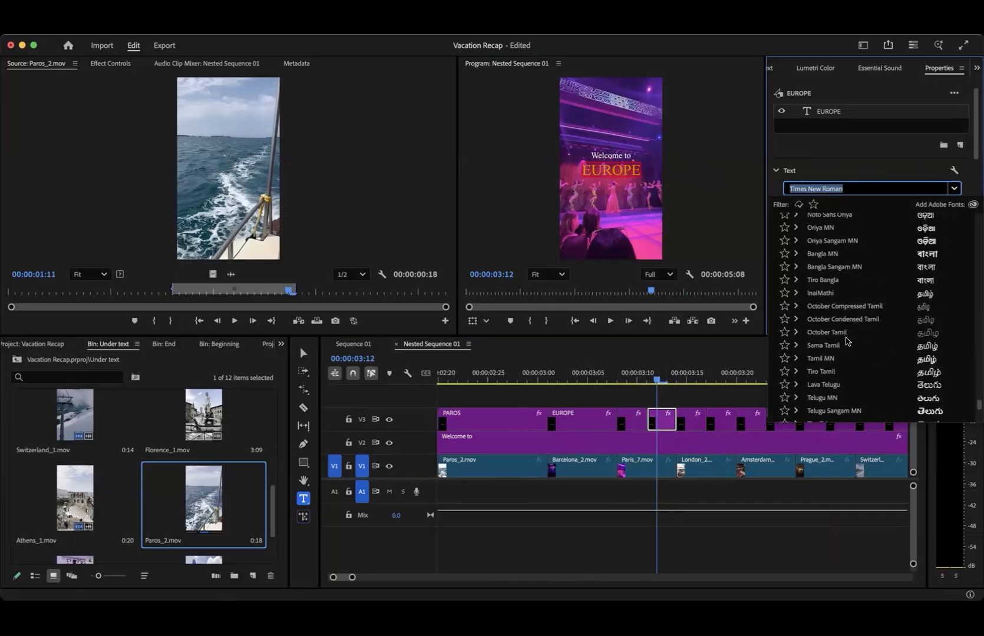
{"action": "scroll", "coordinate": [845, 338], "scroll_direction": "down", "scroll_amount": 3}
{"action": "scroll", "coordinate": [846, 338], "scroll_direction": "down", "scroll_amount": 20}
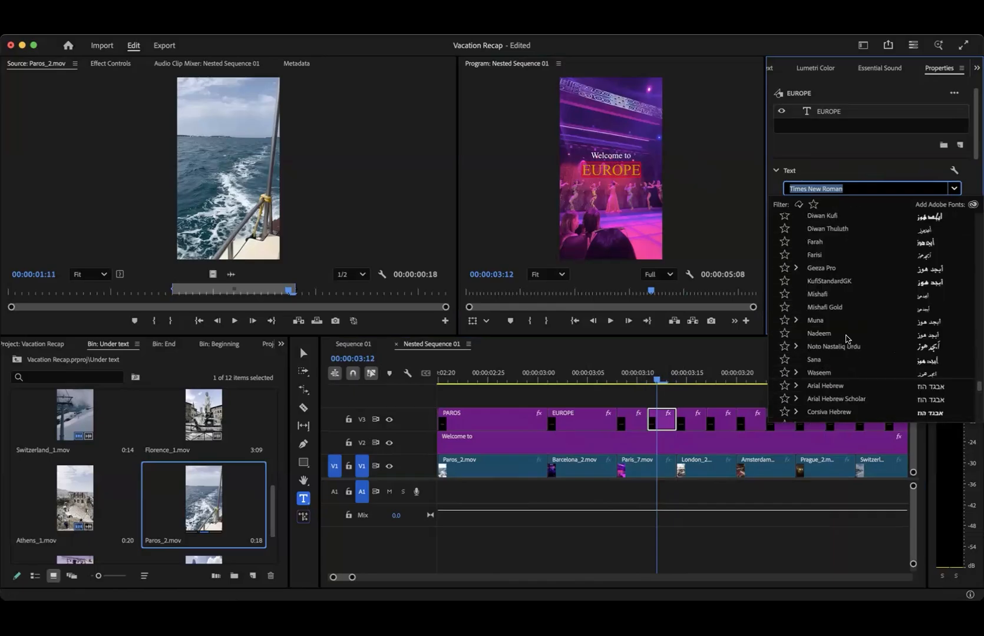
{"action": "scroll", "coordinate": [846, 338], "scroll_direction": "up", "scroll_amount": 20}
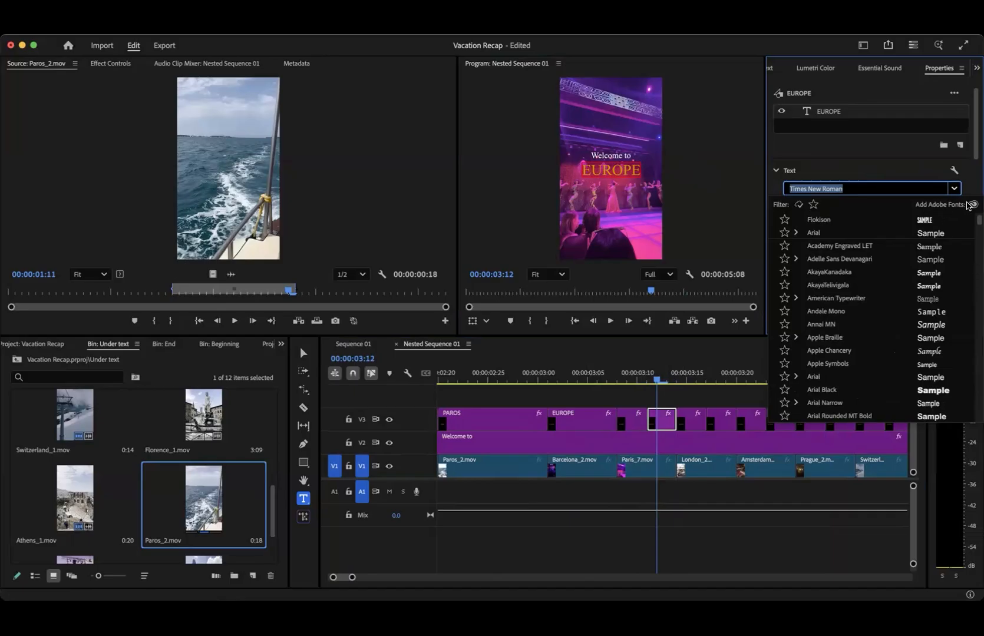
{"action": "left_click", "coordinate": [970, 205]}
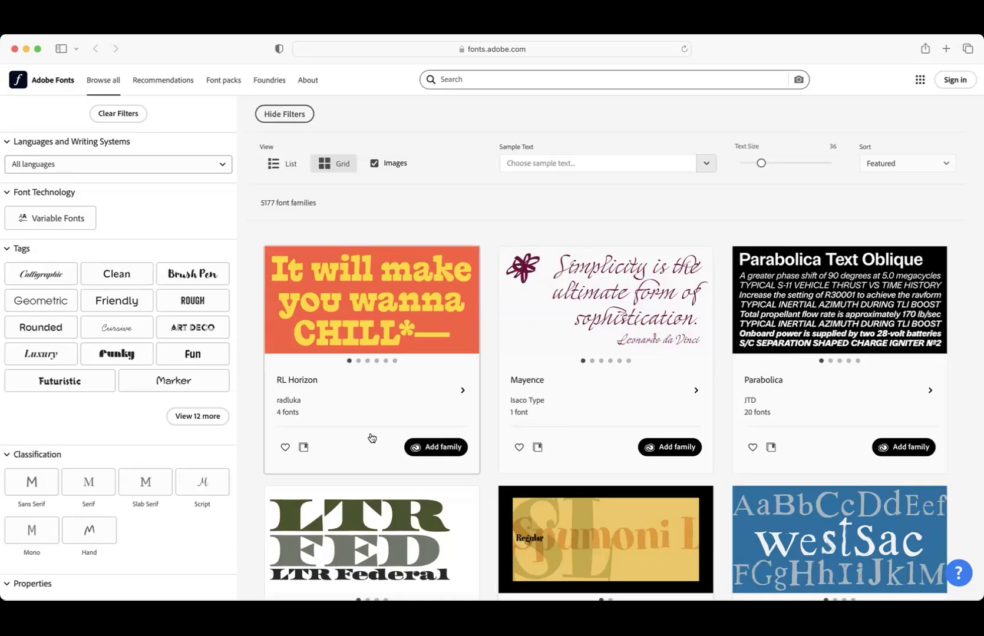
{"action": "scroll", "coordinate": [372, 438], "scroll_direction": "down", "scroll_amount": 20}
{"action": "scroll", "coordinate": [370, 436], "scroll_direction": "up", "scroll_amount": 15}
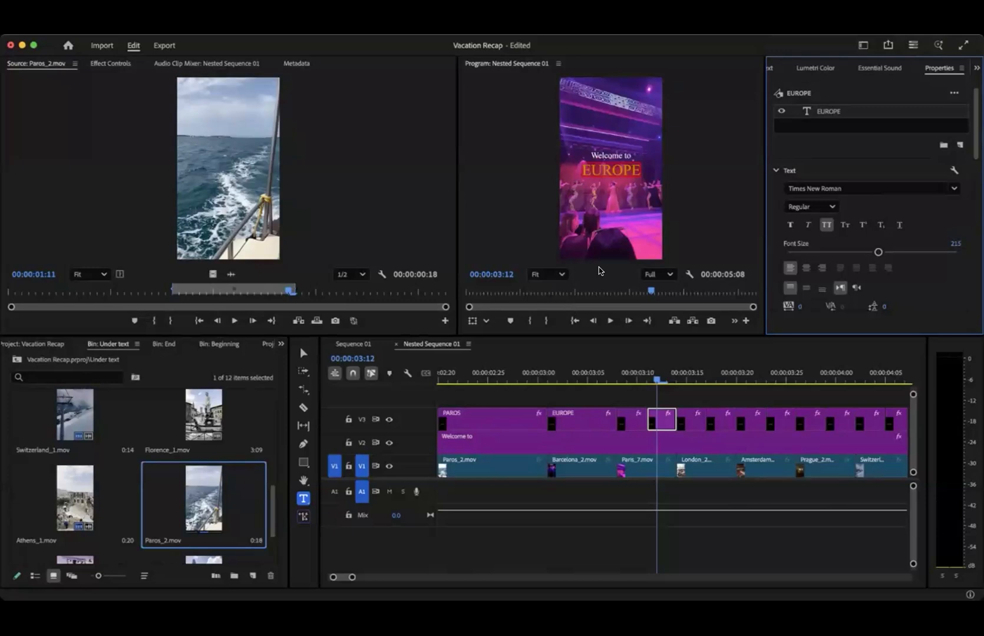
- Change the font of the second EUROPE title over Paris_7.mov to Impact
{"action": "left_click", "coordinate": [958, 190]}
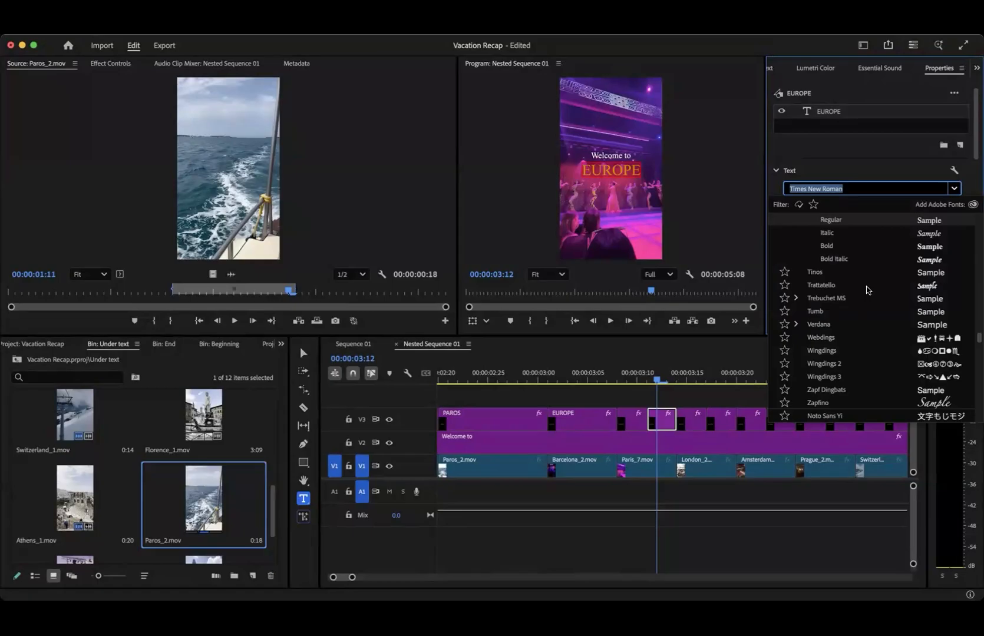
{"action": "scroll", "coordinate": [866, 290], "scroll_direction": "down", "scroll_amount": 1}
{"action": "scroll", "coordinate": [866, 290], "scroll_direction": "up", "scroll_amount": 10}
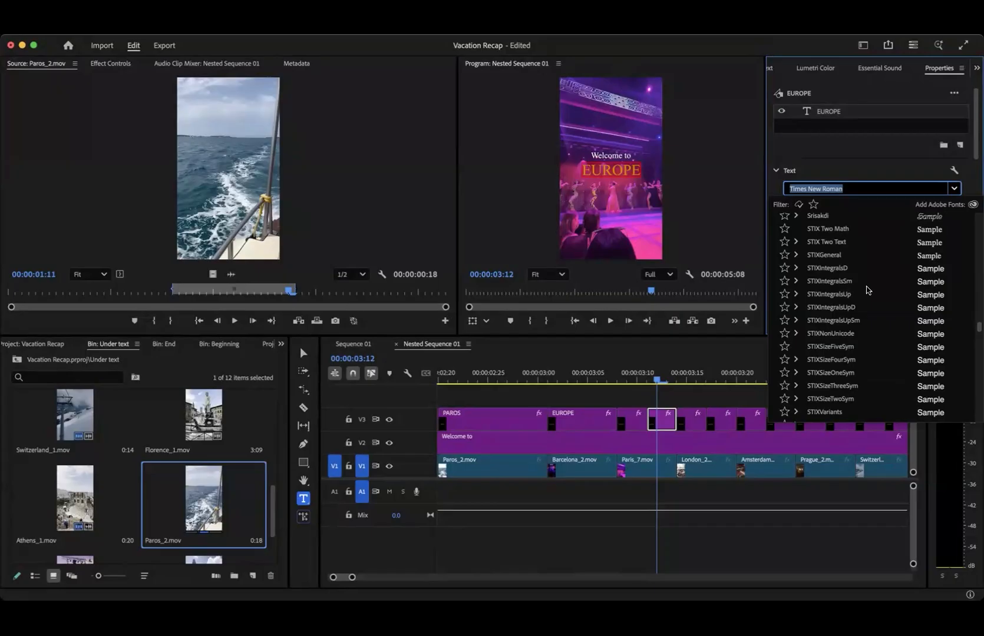
{"action": "scroll", "coordinate": [866, 290], "scroll_direction": "up", "scroll_amount": 10}
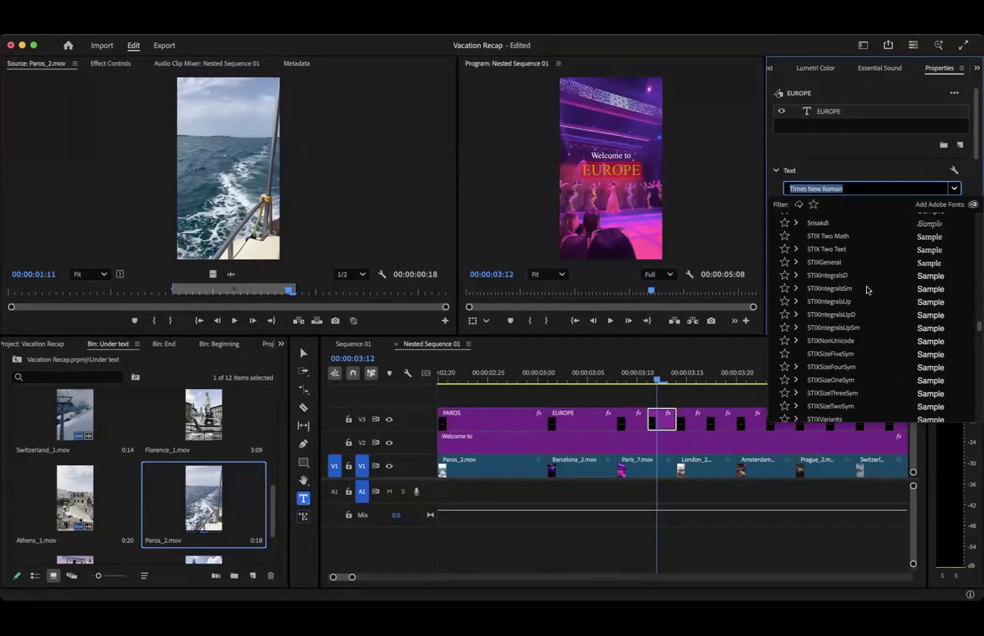
{"action": "scroll", "coordinate": [866, 290], "scroll_direction": "up", "scroll_amount": 10}
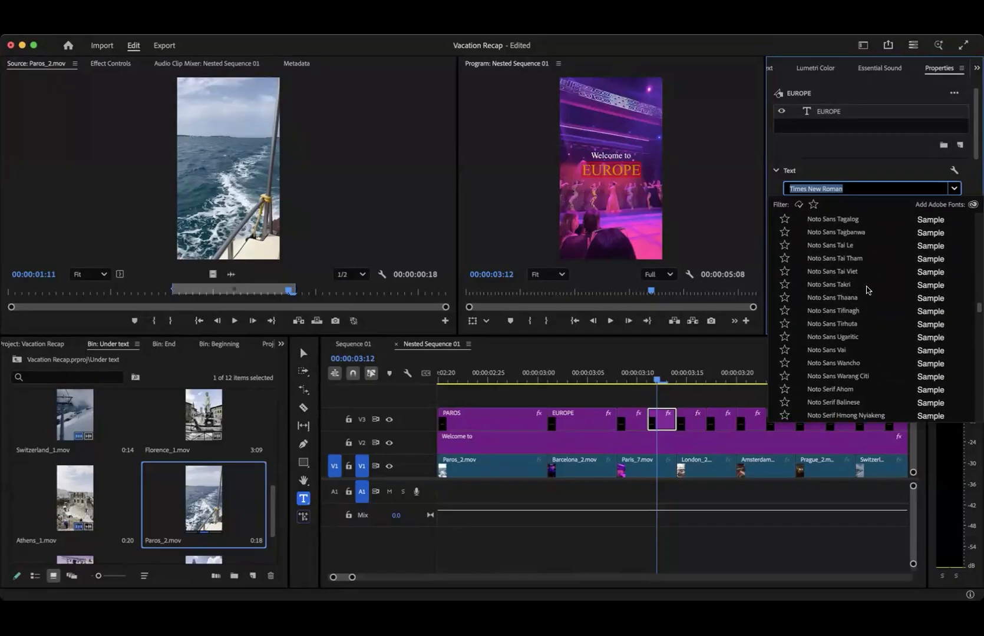
{"action": "scroll", "coordinate": [865, 289], "scroll_direction": "up", "scroll_amount": 10}
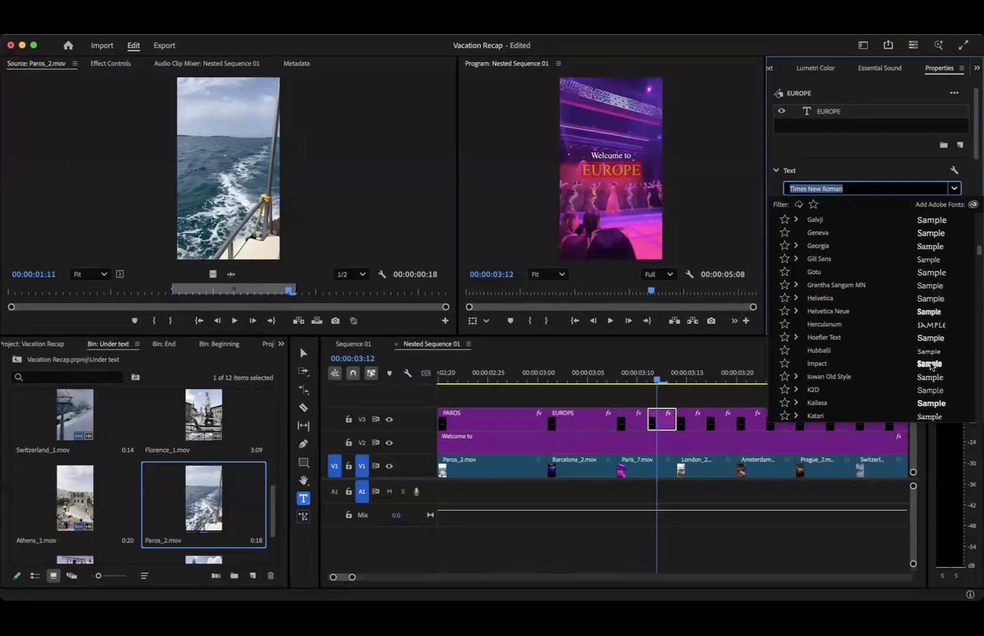
{"action": "left_click", "coordinate": [930, 364]}
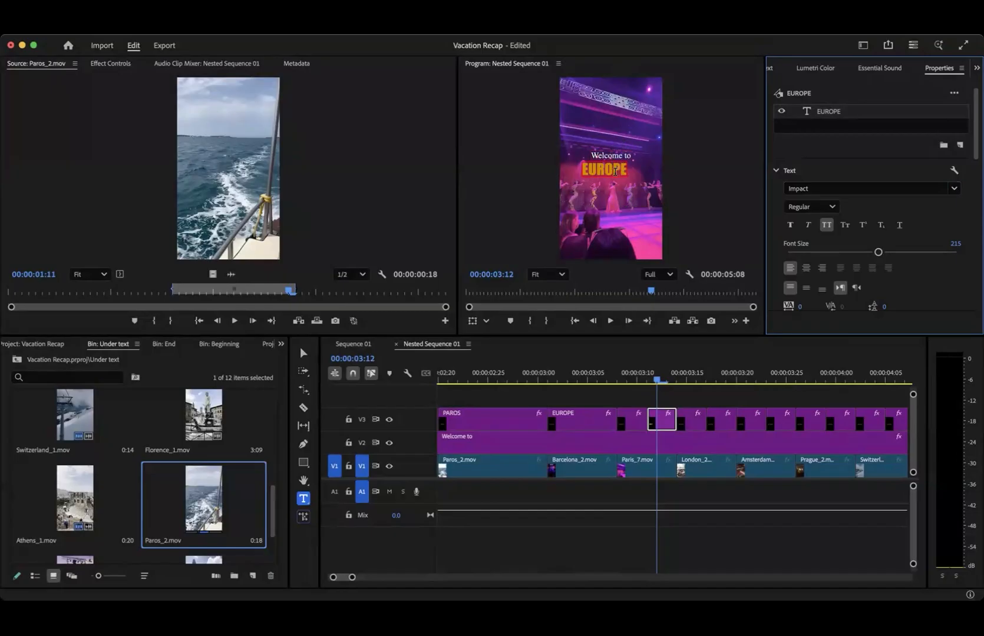
- Scale the Impact EUROPE title to 93% and center it horizontally in the frame beneath "Welcome to"
{"action": "left_click", "coordinate": [303, 352]}
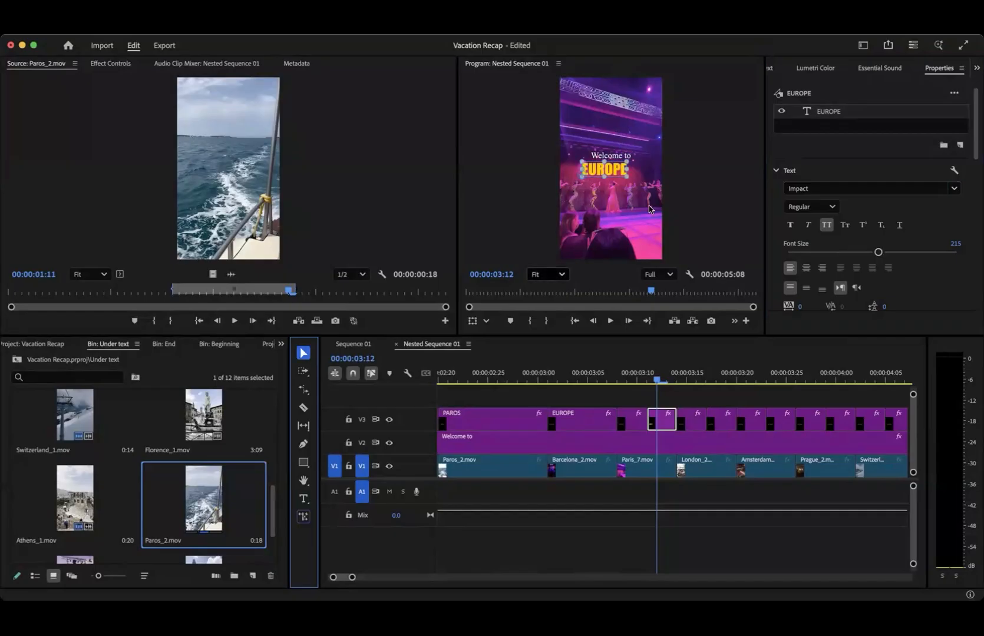
{"action": "mouse_move", "coordinate": [625, 176]}
{"action": "left_mouse_down"}
{"action": "mouse_move", "coordinate": [635, 180]}
{"action": "mouse_move", "coordinate": [624, 171]}
{"action": "left_mouse_up"}
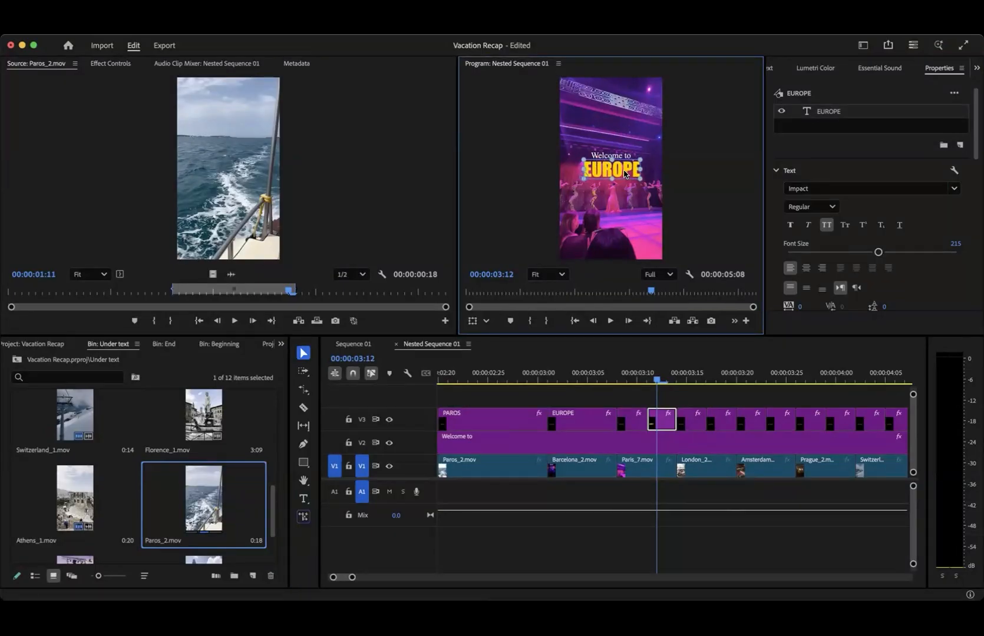
{"action": "scroll", "coordinate": [861, 230], "scroll_direction": "down", "scroll_amount": 8}
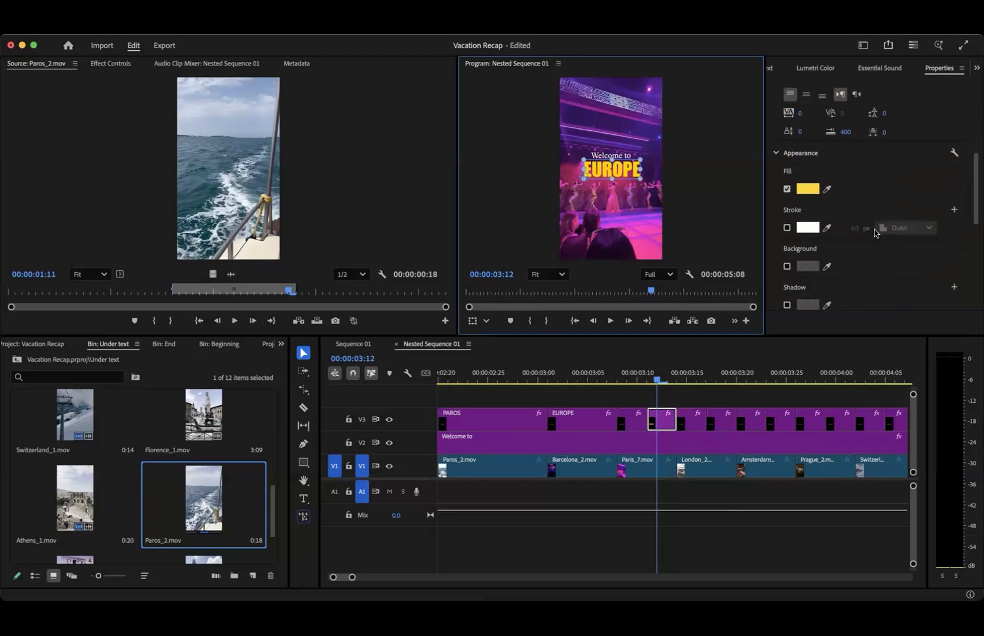
{"action": "scroll", "coordinate": [861, 228], "scroll_direction": "down", "scroll_amount": 4}
{"action": "left_click", "coordinate": [880, 118]}
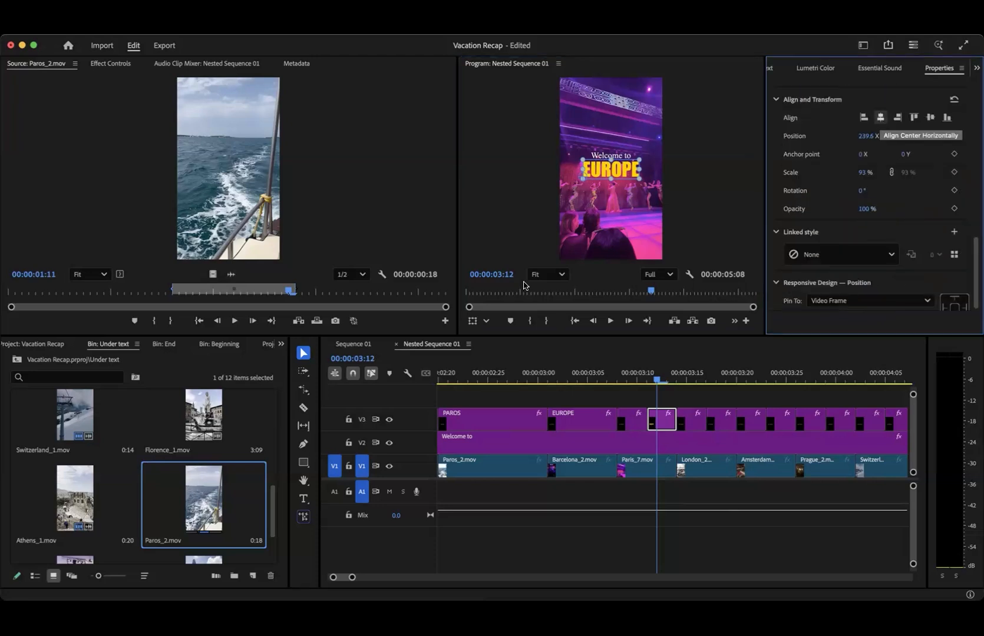
- Change the font of the first EUROPE title over the London clip to Snell Roundhand in the Black style
{"action": "mouse_move", "coordinate": [654, 381]}
{"action": "left_mouse_down"}
{"action": "mouse_move", "coordinate": [637, 381]}
{"action": "mouse_move", "coordinate": [660, 383]}
{"action": "mouse_move", "coordinate": [639, 383]}
{"action": "mouse_move", "coordinate": [648, 386]}
{"action": "left_mouse_up"}
{"action": "left_click", "coordinate": [662, 384]}
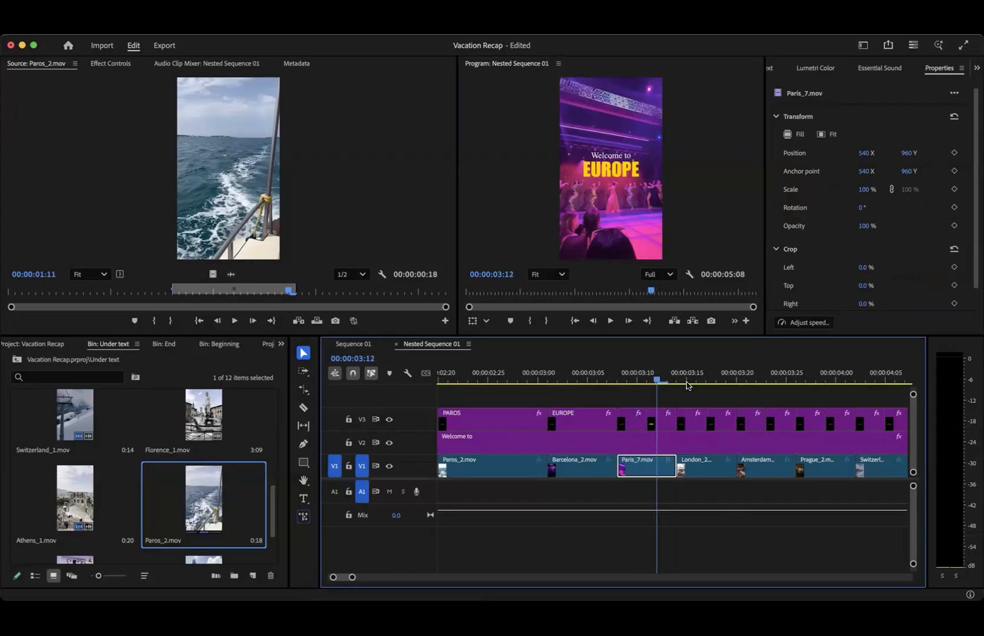
{"action": "left_click", "coordinate": [685, 383]}
{"action": "left_click", "coordinate": [694, 422]}
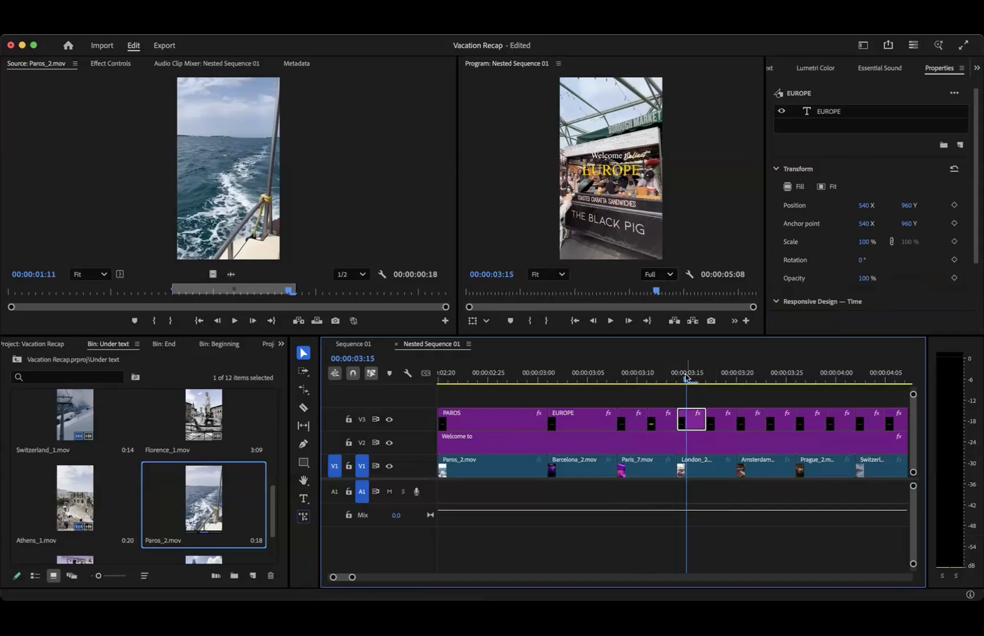
{"action": "left_click", "coordinate": [627, 176]}
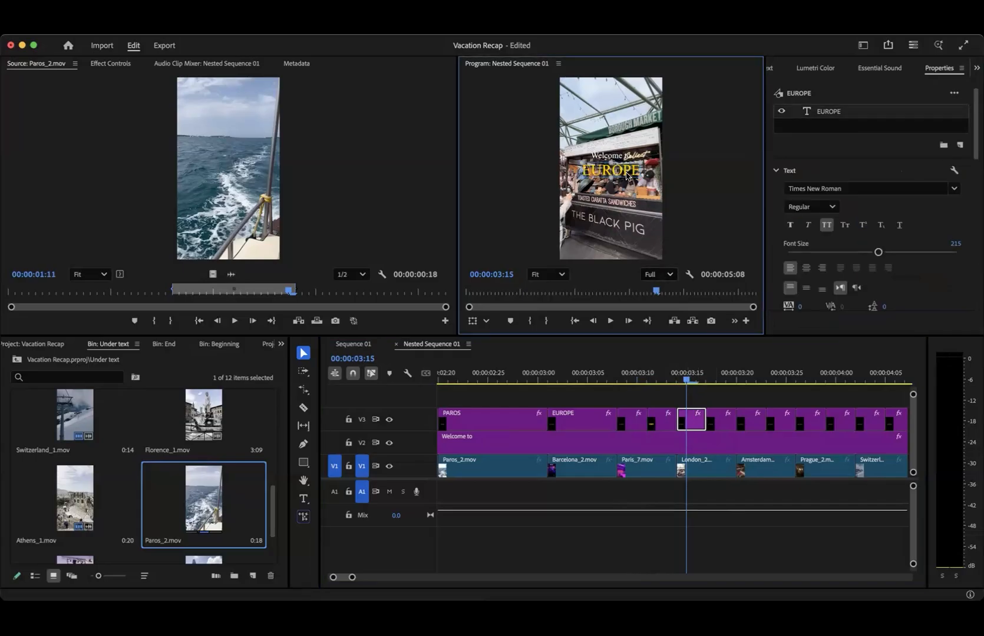
{"action": "left_click", "coordinate": [952, 189]}
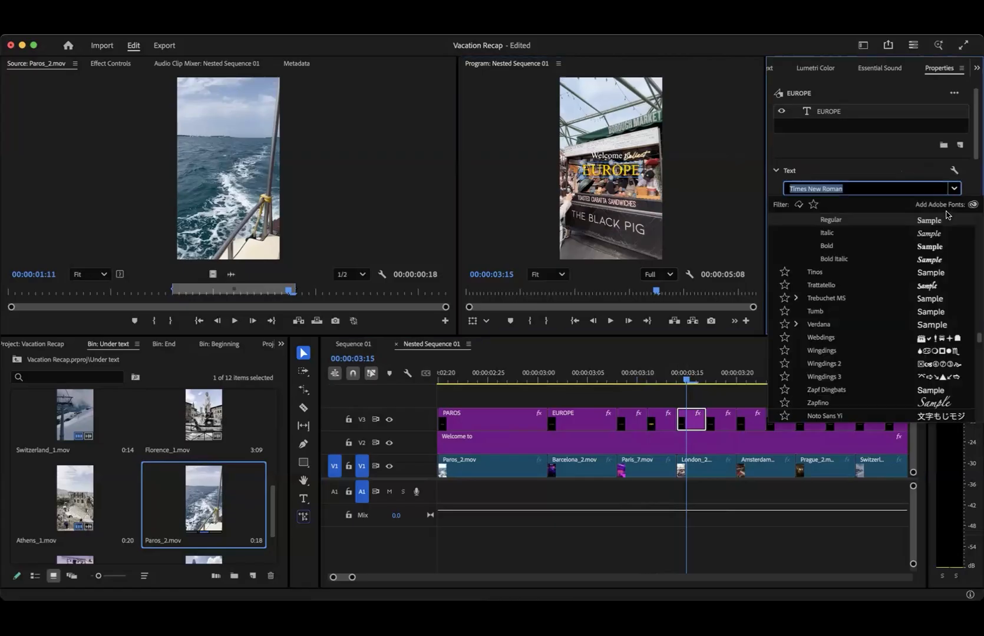
{"action": "scroll", "coordinate": [874, 324], "scroll_direction": "up", "scroll_amount": 10}
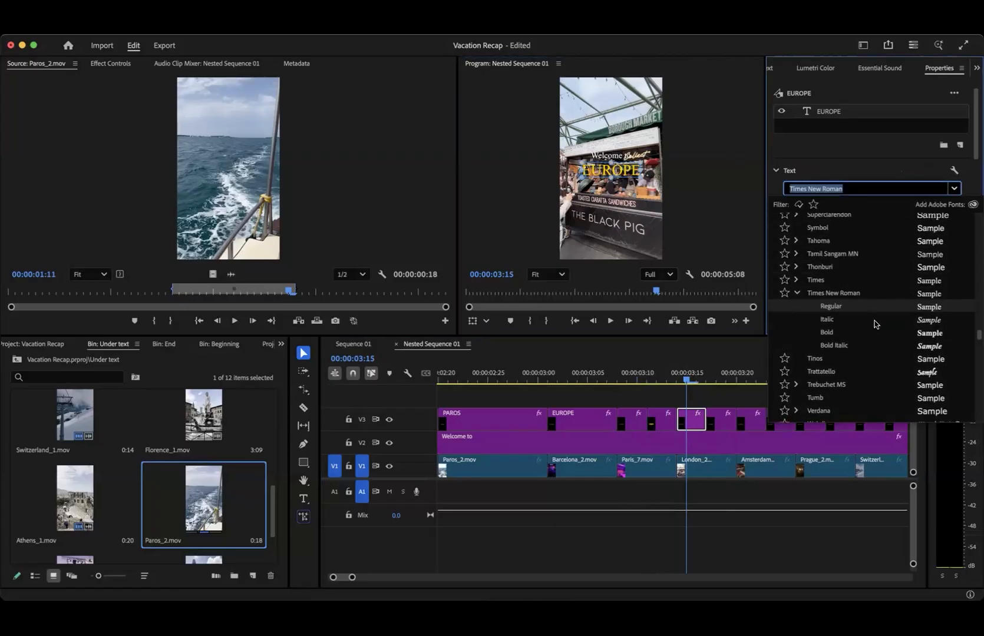
{"action": "left_click", "coordinate": [930, 271]}
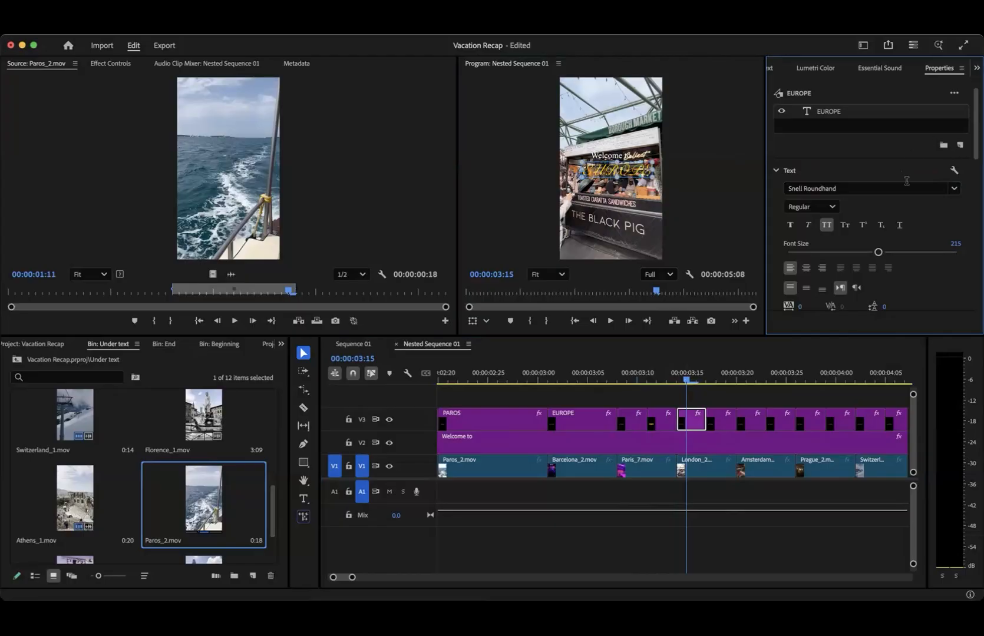
{"action": "left_click", "coordinate": [954, 189]}
{"action": "scroll", "coordinate": [925, 277], "scroll_direction": "up", "scroll_amount": 2}
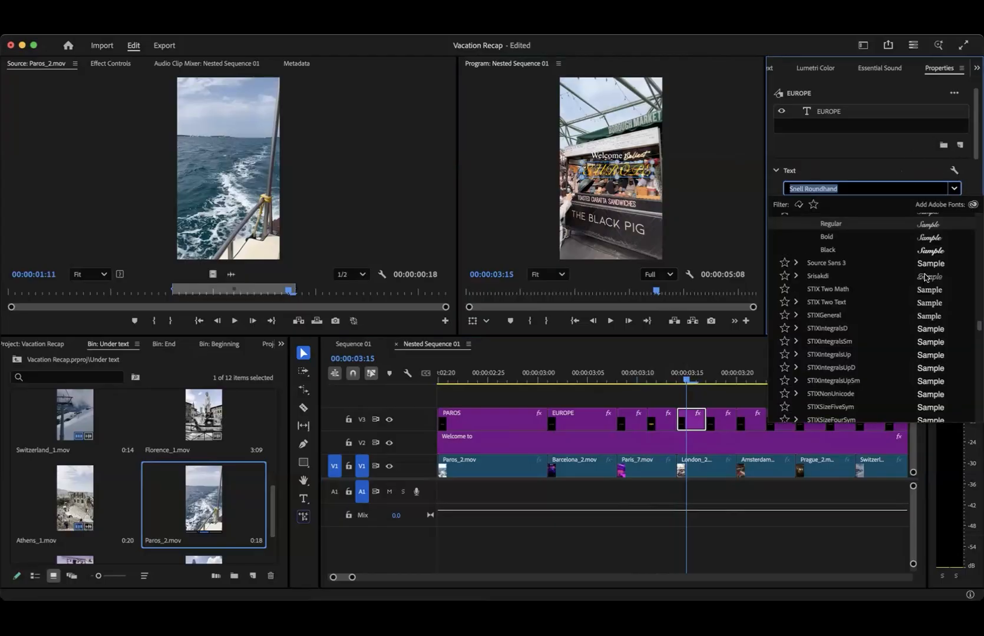
{"action": "left_click", "coordinate": [932, 260]}
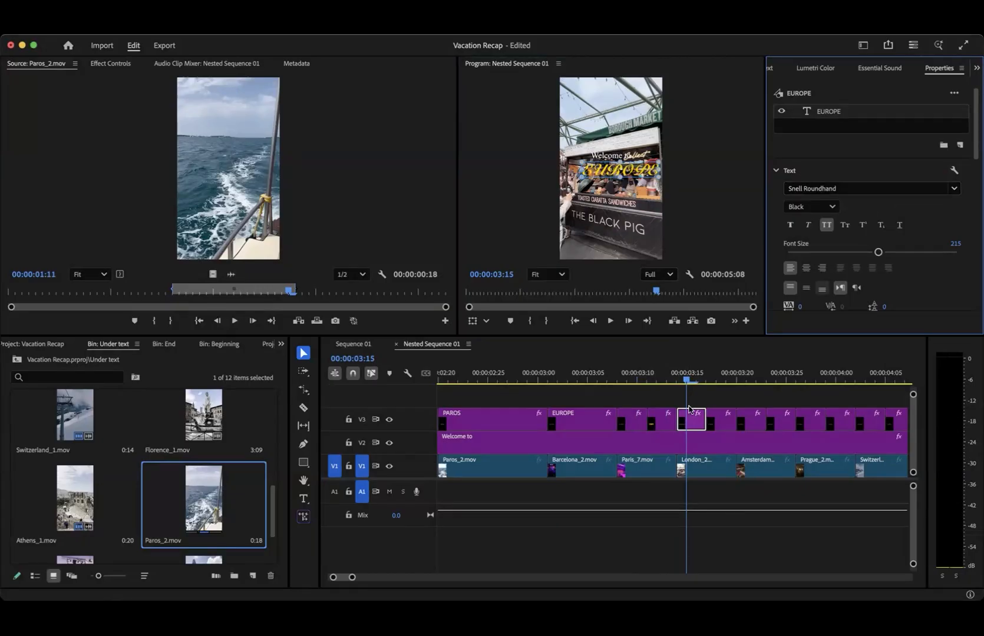
- Return to Sequence 01 and play it from the nested clip's start to check the titles against the music
{"action": "scroll", "coordinate": [612, 499], "scroll_direction": "down", "scroll_amount": 5}
{"action": "scroll", "coordinate": [612, 499], "scroll_direction": "down", "scroll_amount": 4}
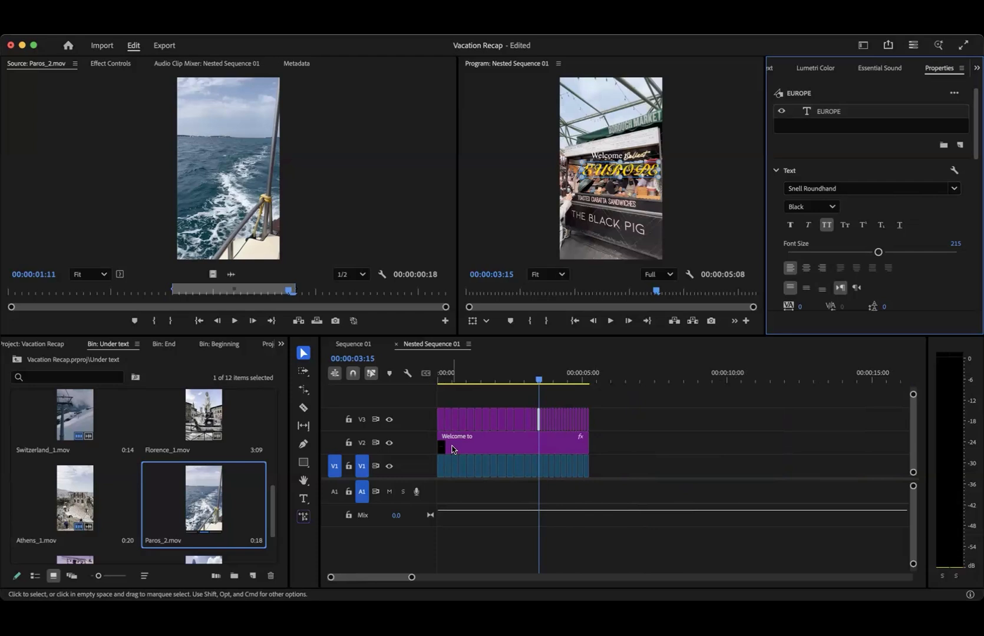
{"action": "left_click", "coordinate": [357, 348]}
{"action": "scroll", "coordinate": [522, 381], "scroll_direction": "down", "scroll_amount": 5}
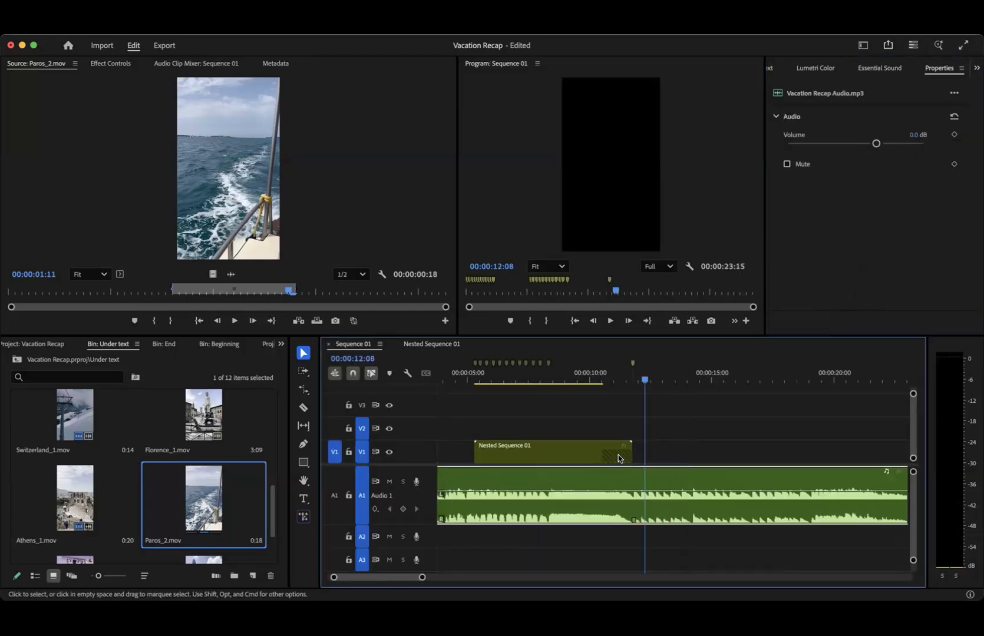
{"action": "left_click_drag", "start_coordinate": [522, 382], "coordinate": [482, 381]}
{"action": "key", "text": "space"}
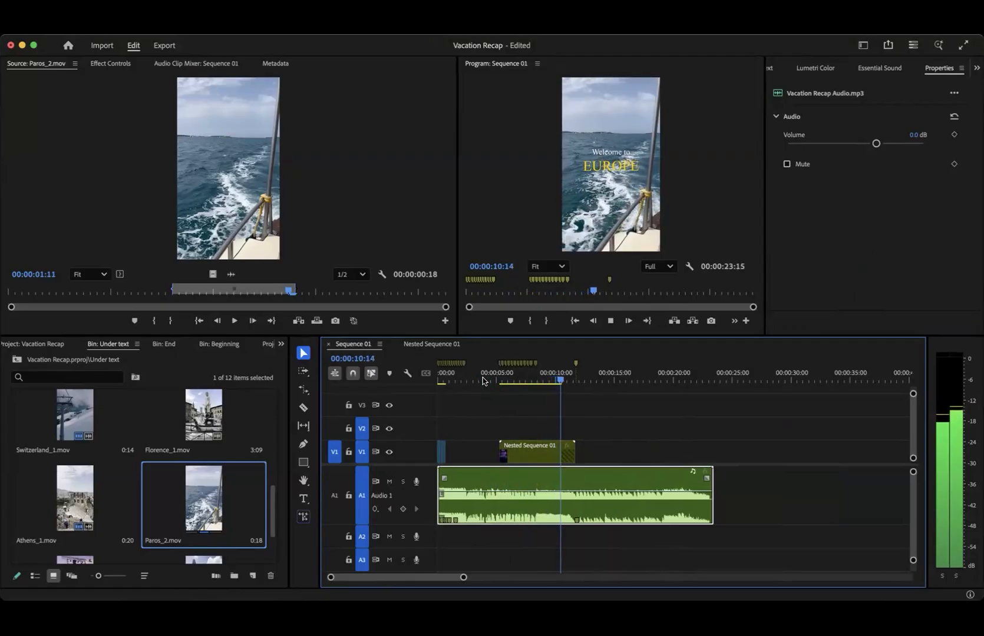
- Finish playing the nested clip in Sequence 01, and check the footage and titles near the end inside Nested Sequence 01
{"action": "key", "text": "space"}
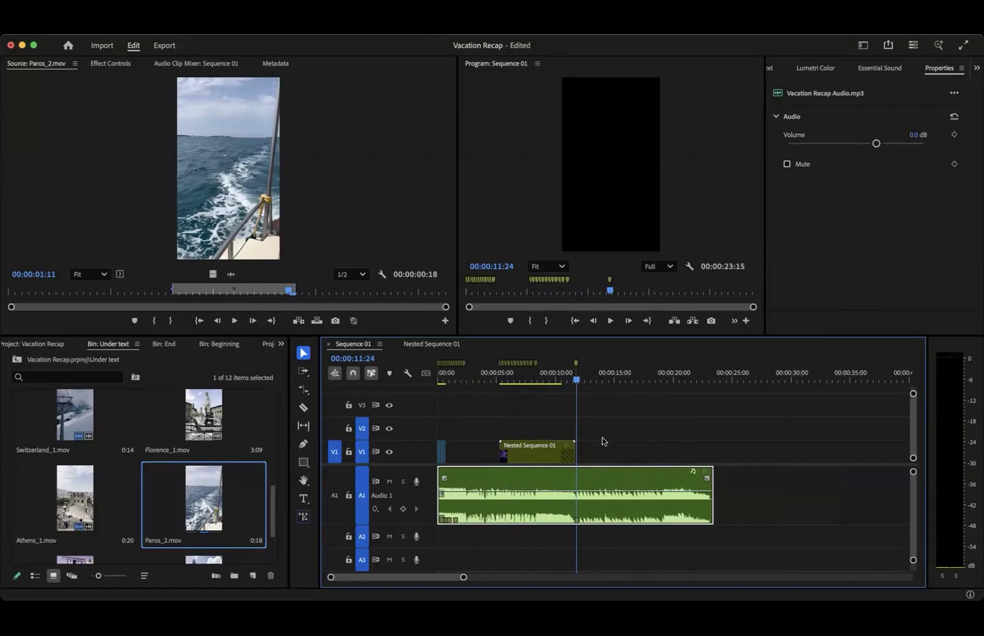
{"action": "double_click", "coordinate": [540, 454]}
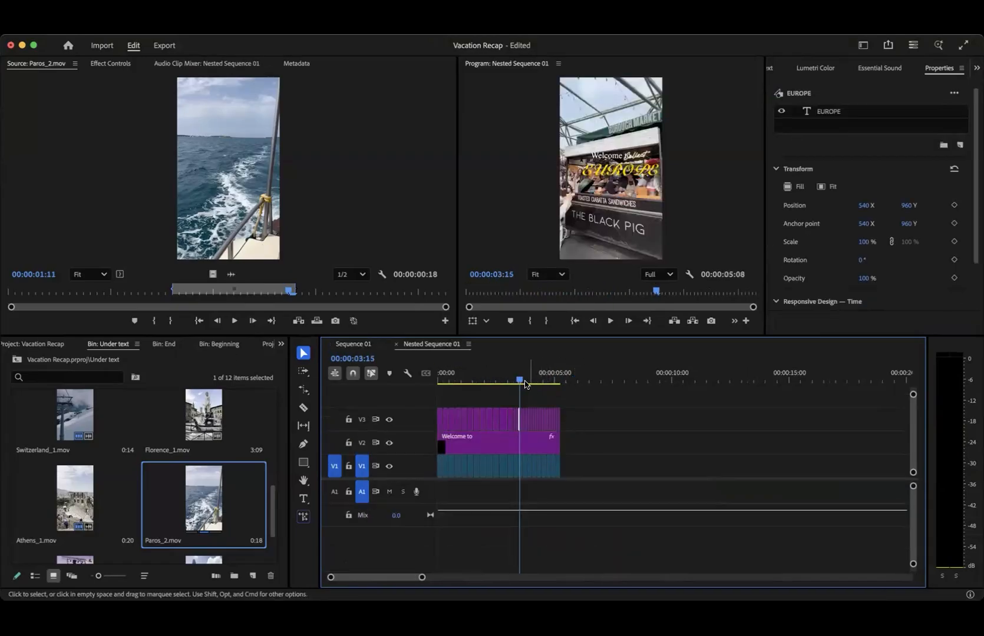
{"action": "left_click_drag", "start_coordinate": [524, 384], "coordinate": [548, 383]}
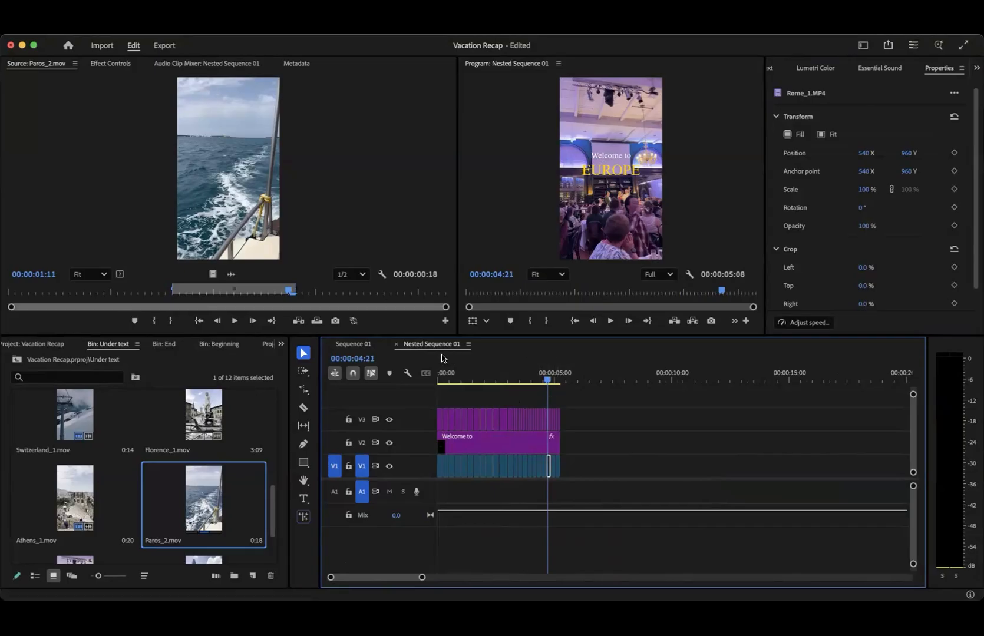
{"action": "left_click", "coordinate": [357, 345]}
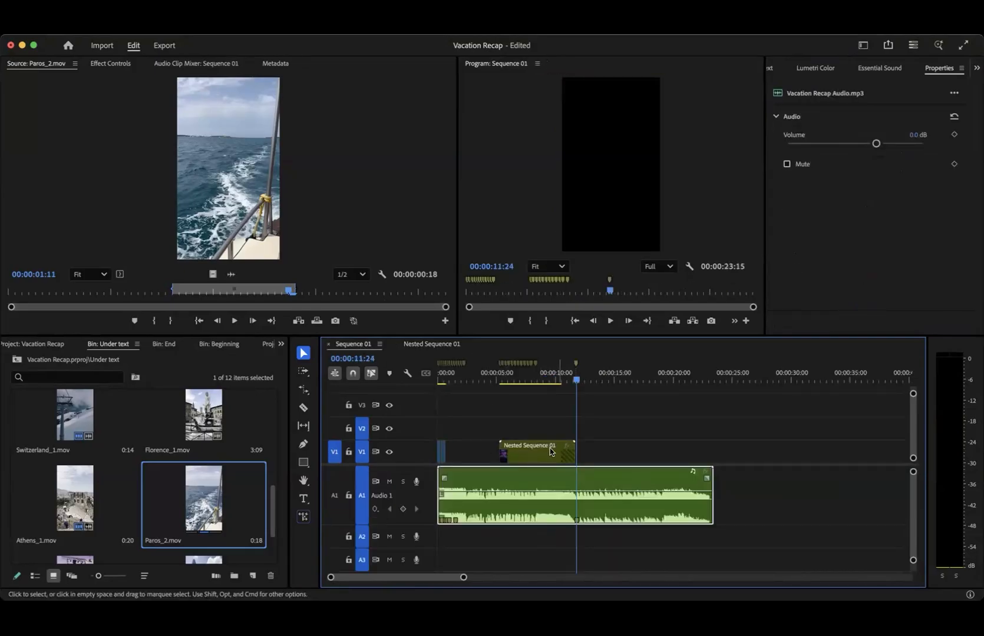
- Select Nested Sequence 01 on the Sequence 01 timeline and bring up the effects library
{"action": "scroll", "coordinate": [575, 458], "scroll_direction": "up", "scroll_amount": 5}
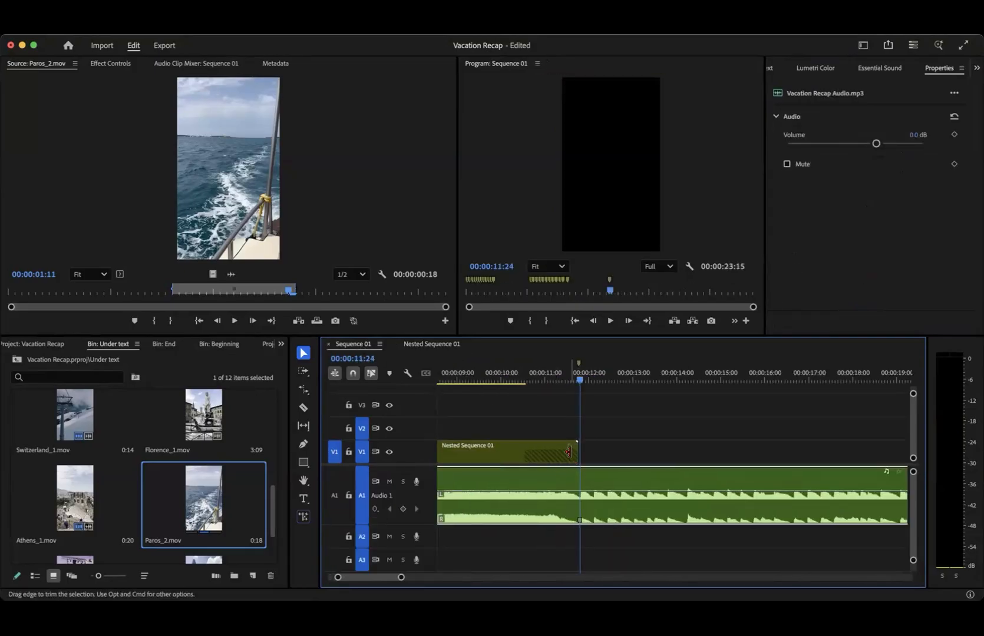
{"action": "left_click", "coordinate": [551, 452]}
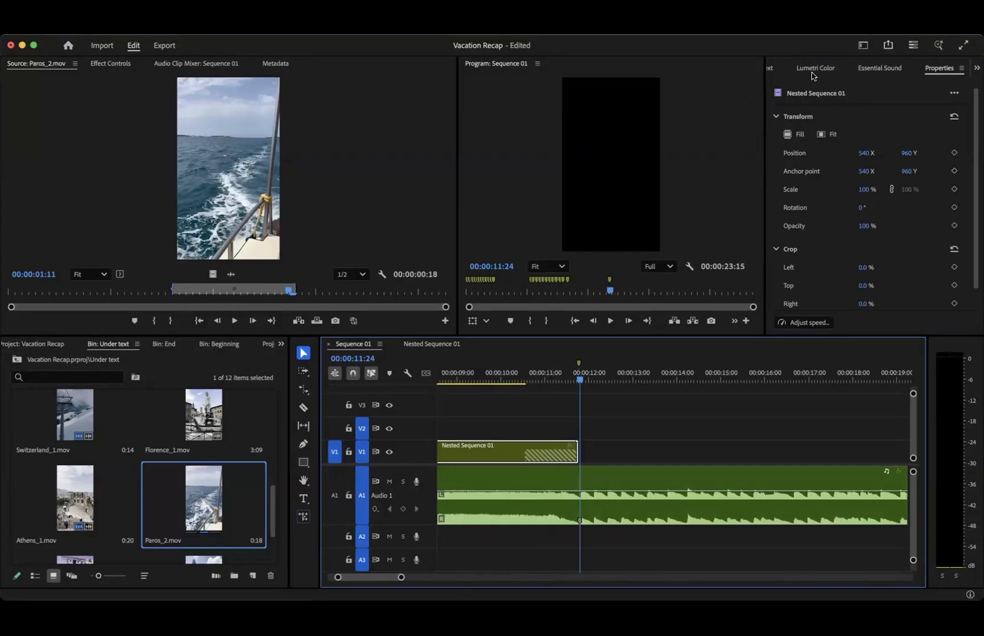
{"action": "left_click", "coordinate": [770, 68]}
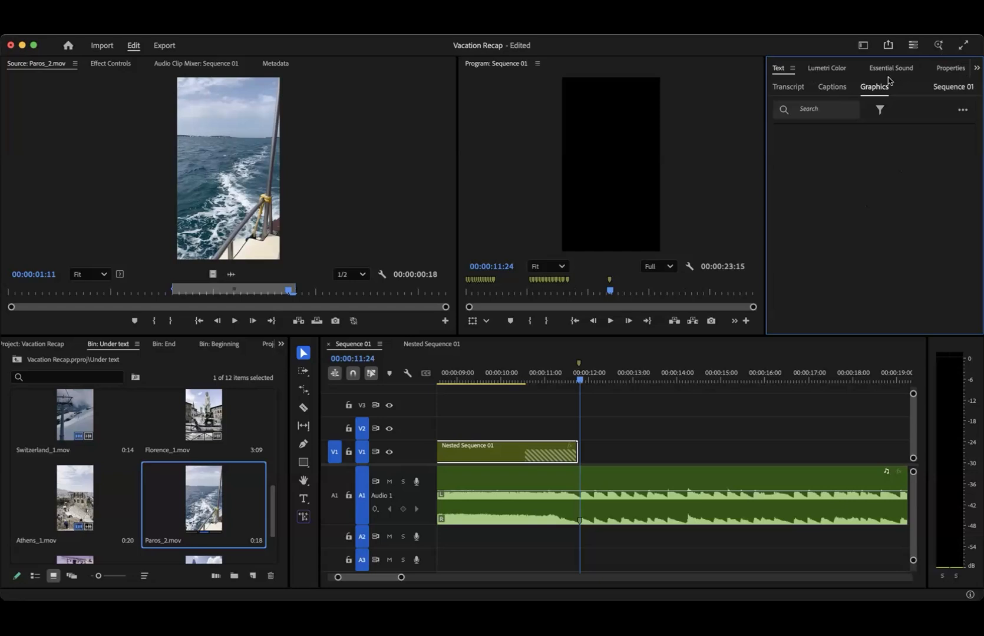
{"action": "left_click", "coordinate": [818, 68]}
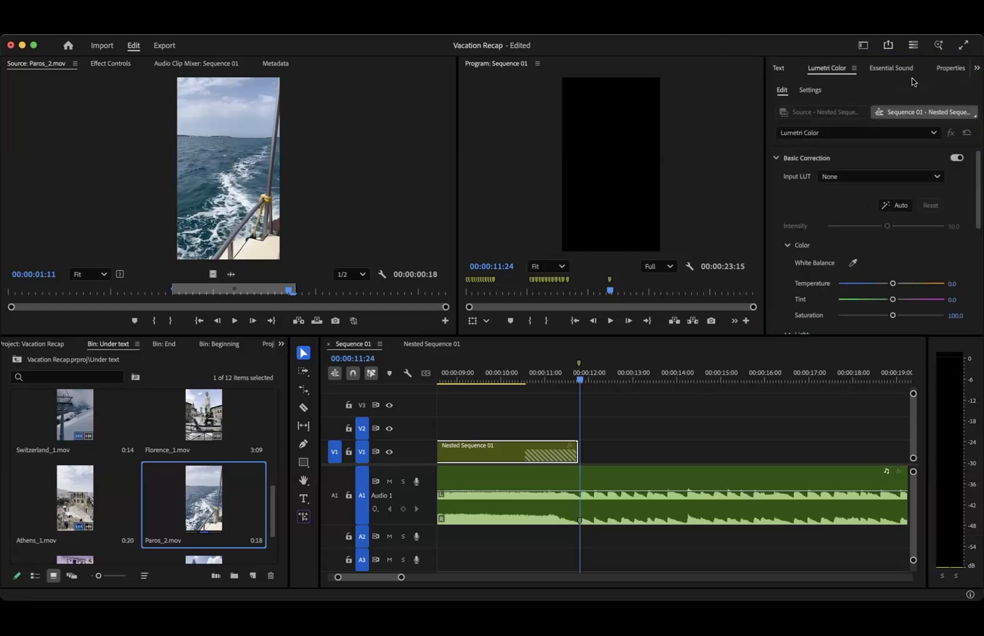
{"action": "left_click", "coordinate": [910, 68]}
{"action": "scroll", "coordinate": [863, 71], "scroll_direction": "up", "scroll_amount": 3}
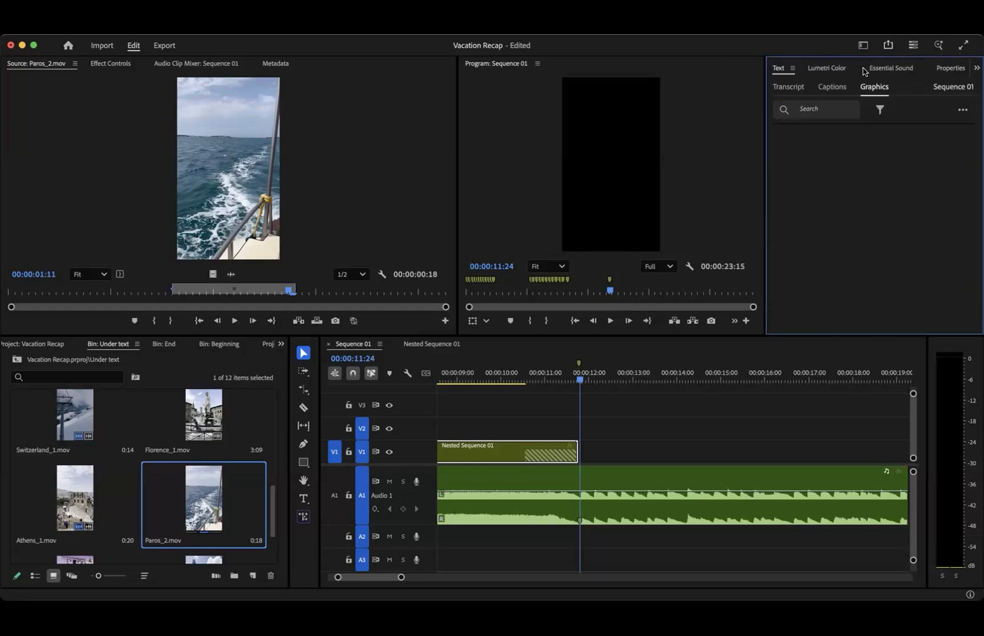
{"action": "scroll", "coordinate": [228, 350], "scroll_direction": "down", "scroll_amount": 9}
{"action": "right_click", "coordinate": [228, 350]}
{"action": "left_click", "coordinate": [156, 345]}
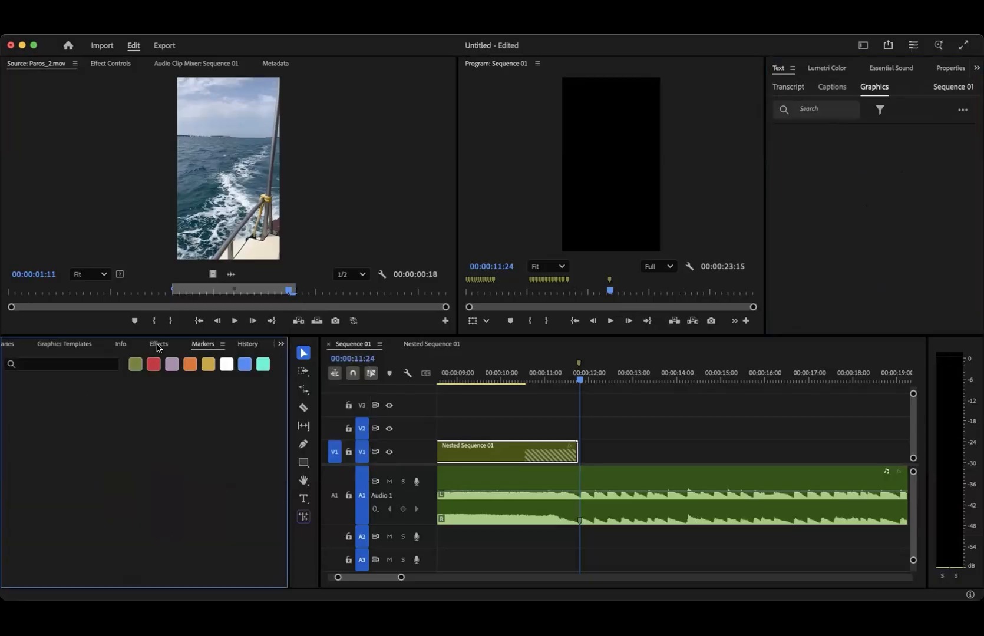
{"action": "left_click", "coordinate": [158, 345]}
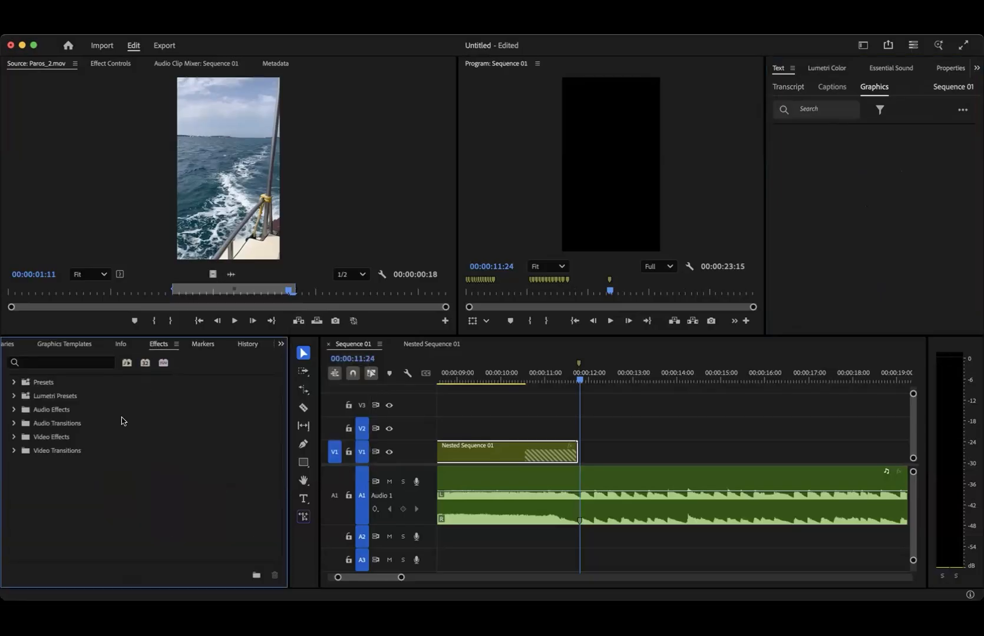
- Apply the Barn Doors wipe transition to the end of Nested Sequence 01
{"action": "left_click", "coordinate": [14, 450]}
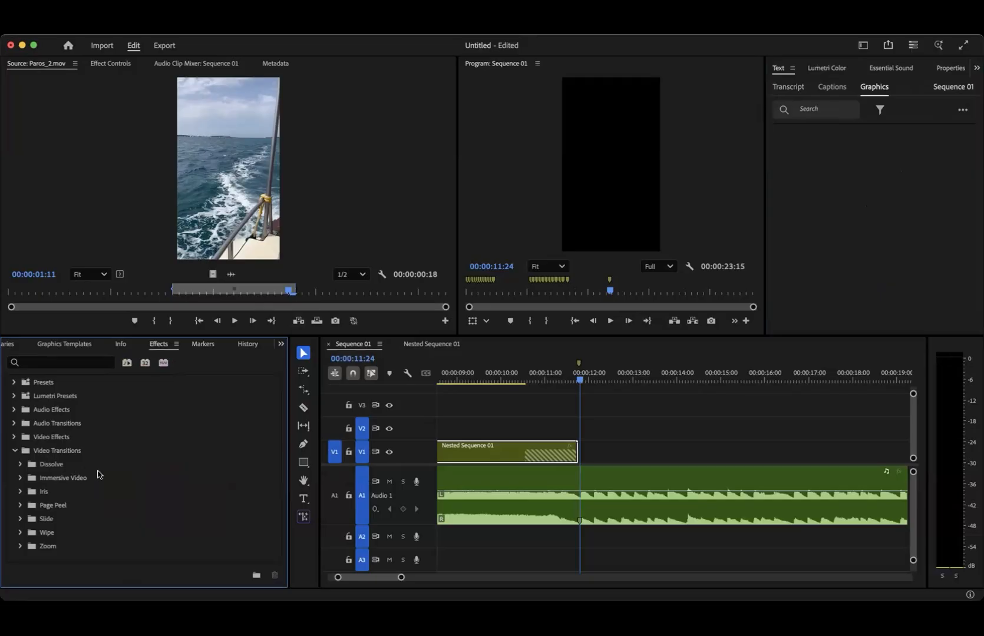
{"action": "left_click", "coordinate": [20, 533]}
{"action": "scroll", "coordinate": [20, 533], "scroll_direction": "down", "scroll_amount": 2}
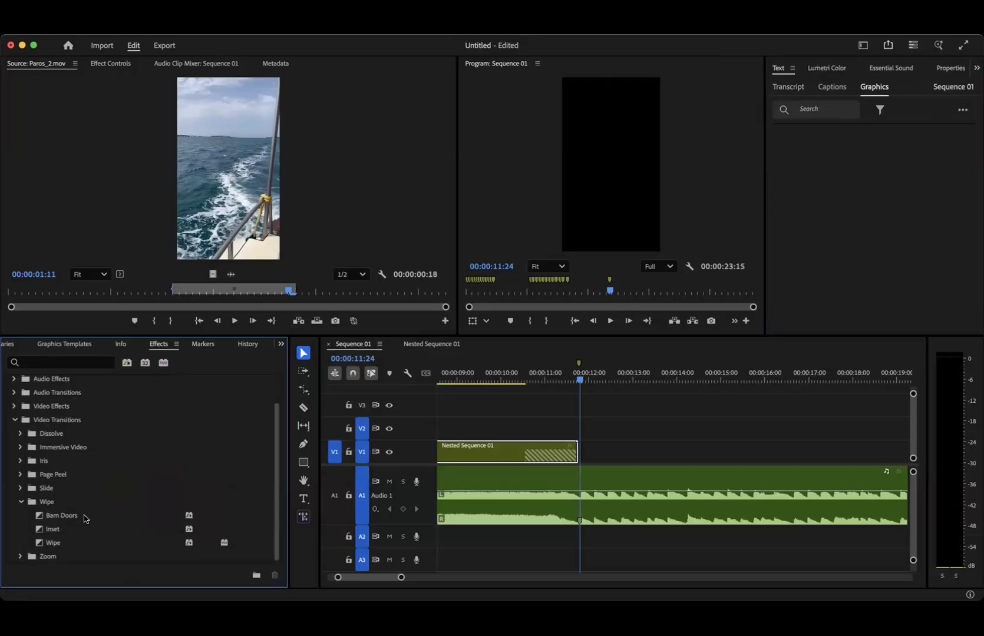
{"action": "left_click", "coordinate": [58, 518]}
{"action": "left_click_drag", "start_coordinate": [386, 495], "coordinate": [504, 461]}
- Lengthen the Barn Doors transition so it begins at 00:00:08:21, giving it a duration of 00:00:03:01
{"action": "key", "text": "minus"}
{"action": "key", "text": "minus"}
{"action": "key", "text": "minus"}
{"action": "left_click", "coordinate": [494, 382]}
{"action": "left_click_drag", "start_coordinate": [494, 381], "coordinate": [499, 382]}
{"action": "left_click_drag", "start_coordinate": [511, 457], "coordinate": [499, 456]}
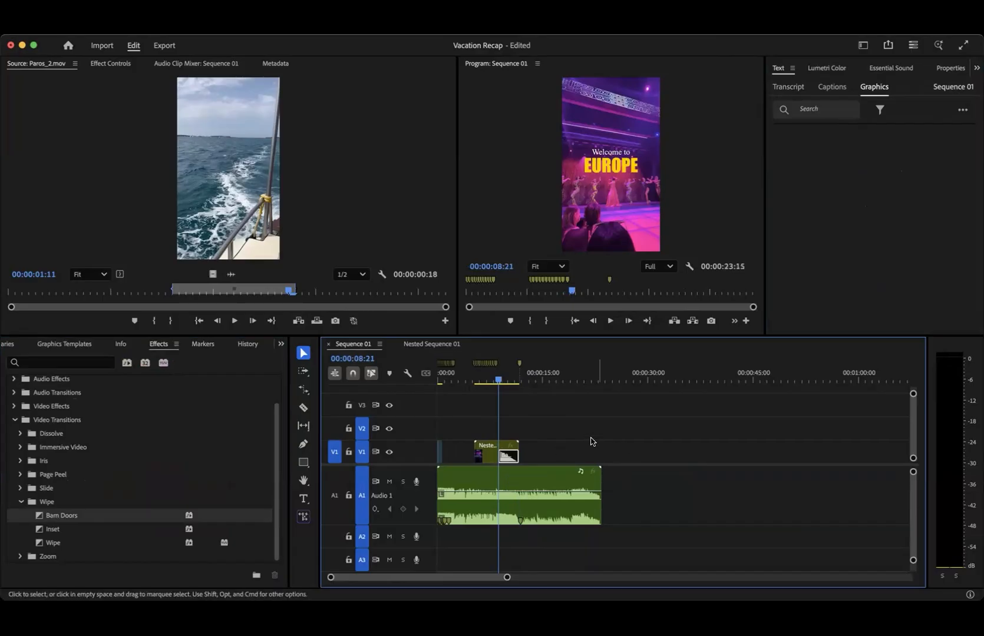
- Set the Barn Doors transition's direction to Vertical and turn on Reverse
{"action": "left_click_drag", "start_coordinate": [497, 382], "coordinate": [503, 380]}
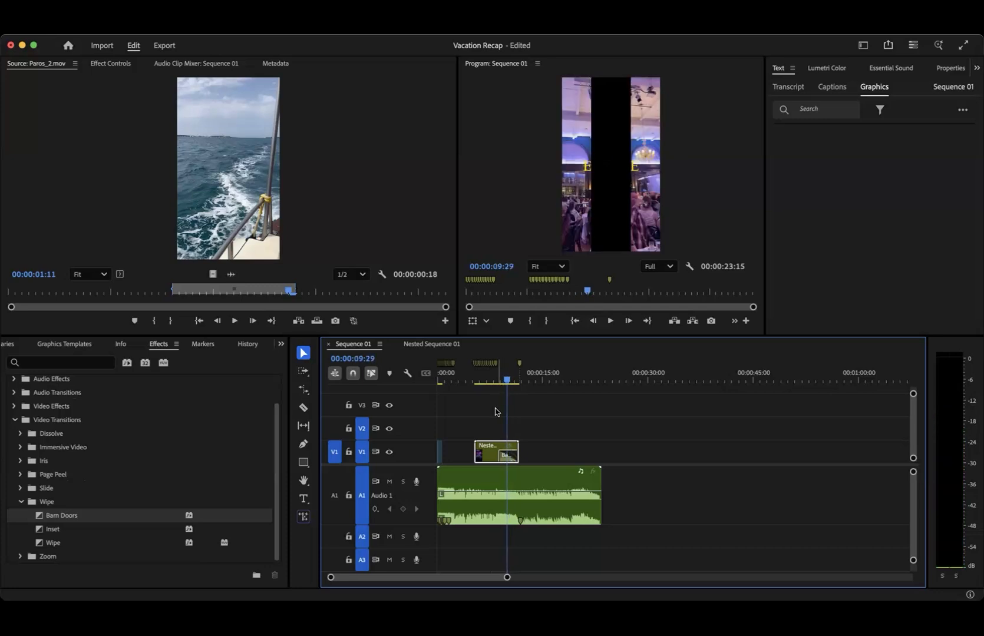
{"action": "left_click", "coordinate": [111, 63]}
{"action": "scroll", "coordinate": [96, 191], "scroll_direction": "down", "scroll_amount": 2}
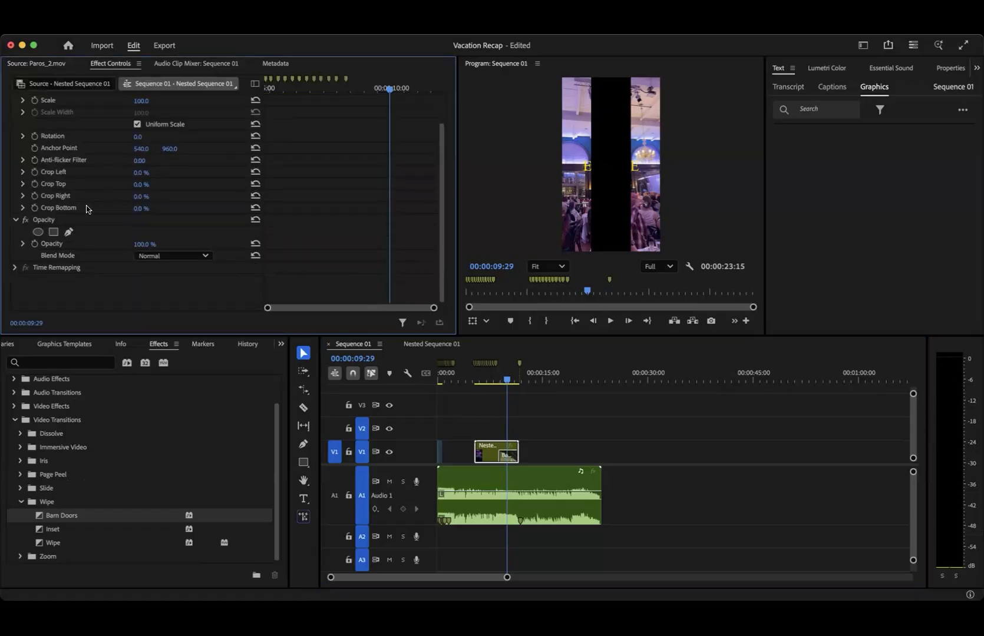
{"action": "left_click", "coordinate": [486, 460]}
{"action": "scroll", "coordinate": [202, 201], "scroll_direction": "up", "scroll_amount": 1}
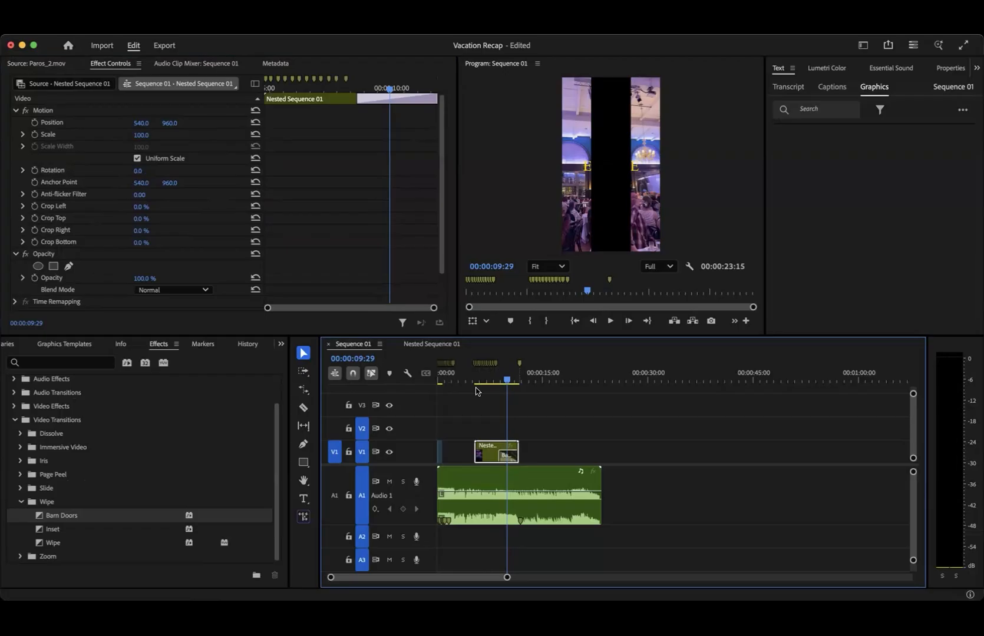
{"action": "left_click", "coordinate": [508, 455]}
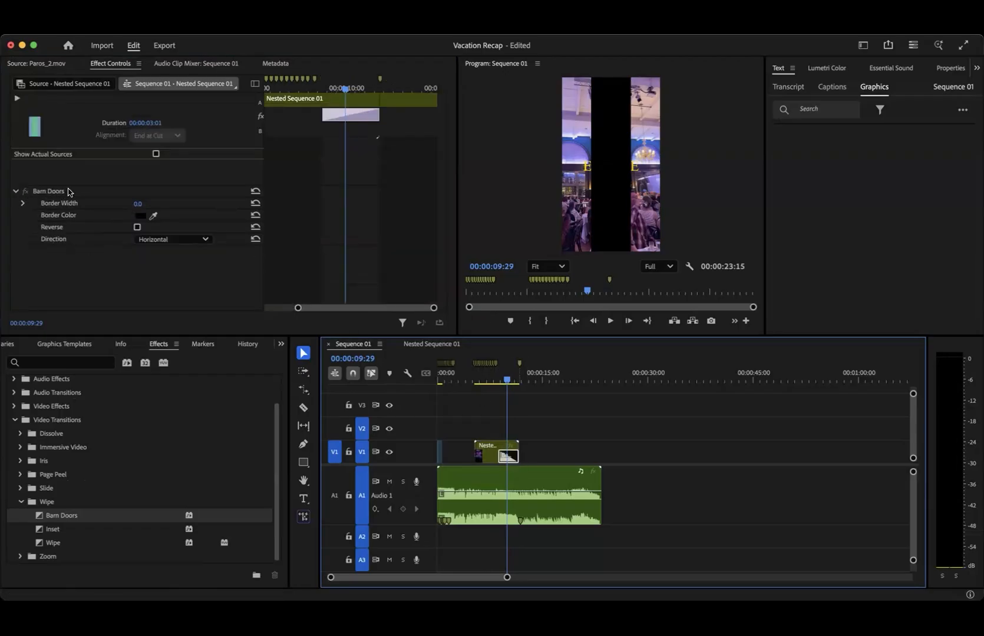
{"action": "left_click", "coordinate": [159, 241]}
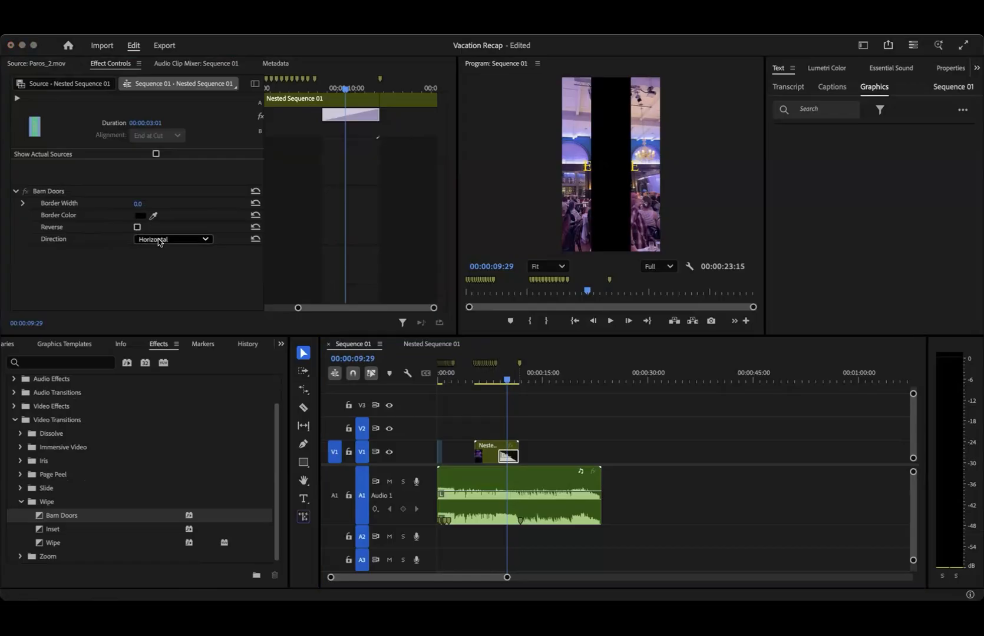
{"action": "key", "text": "Down"}
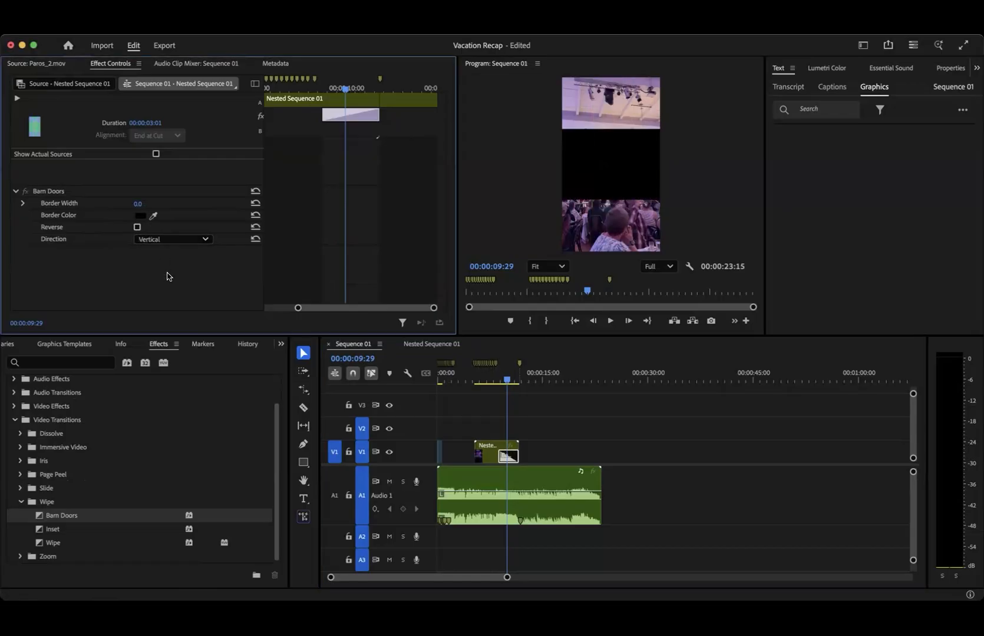
{"action": "left_click", "coordinate": [138, 228]}
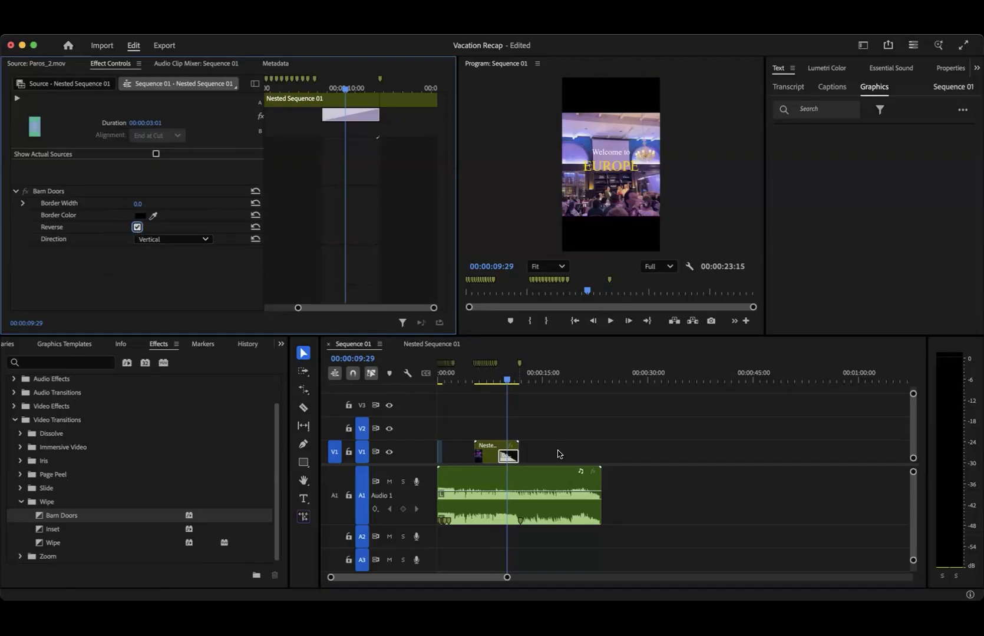
- Trim the end of Nested Sequence 01 back to 00:00:10:17, where the picture has gone fully black
{"action": "mouse_move", "coordinate": [505, 380]}
{"action": "left_mouse_down"}
{"action": "mouse_move", "coordinate": [488, 381]}
{"action": "mouse_move", "coordinate": [517, 382]}
{"action": "left_mouse_up"}
{"action": "scroll", "coordinate": [511, 439], "scroll_direction": "up", "scroll_amount": 3}
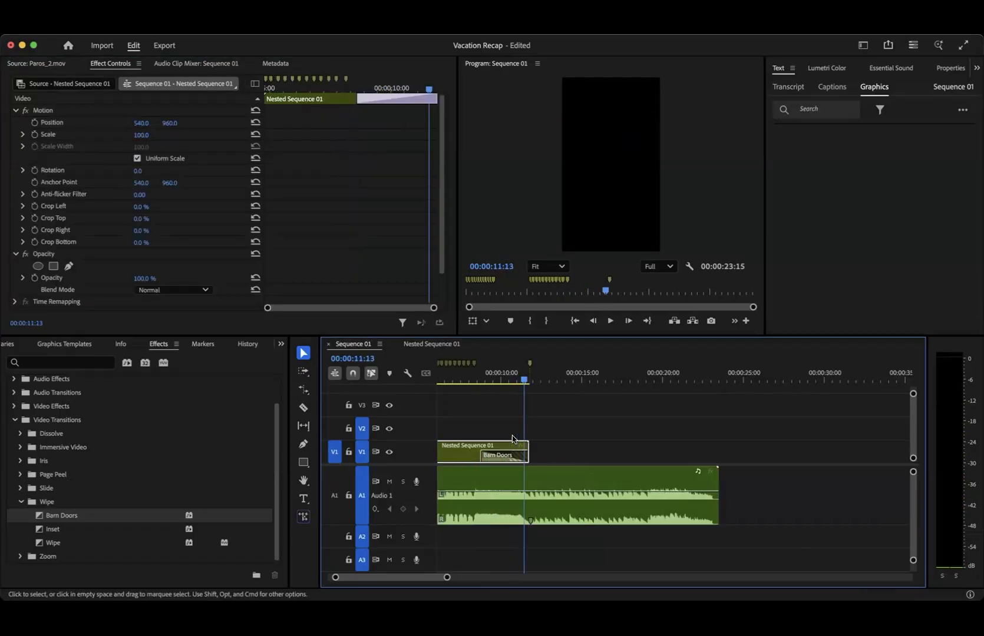
{"action": "scroll", "coordinate": [511, 439], "scroll_direction": "up", "scroll_amount": 3}
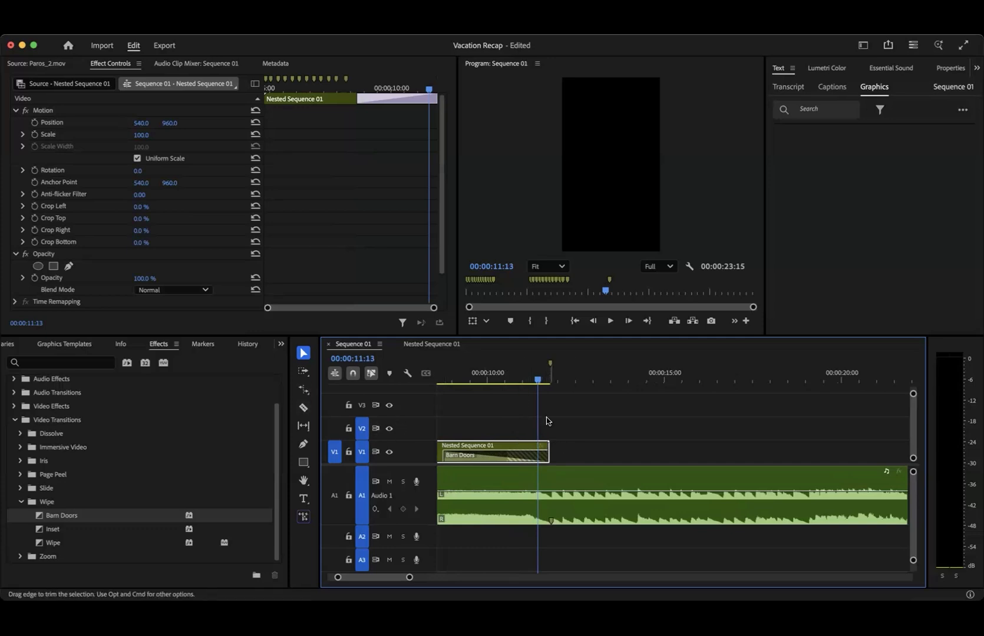
{"action": "left_click_drag", "start_coordinate": [537, 380], "coordinate": [524, 380]}
{"action": "left_click_drag", "start_coordinate": [518, 379], "coordinate": [505, 377]}
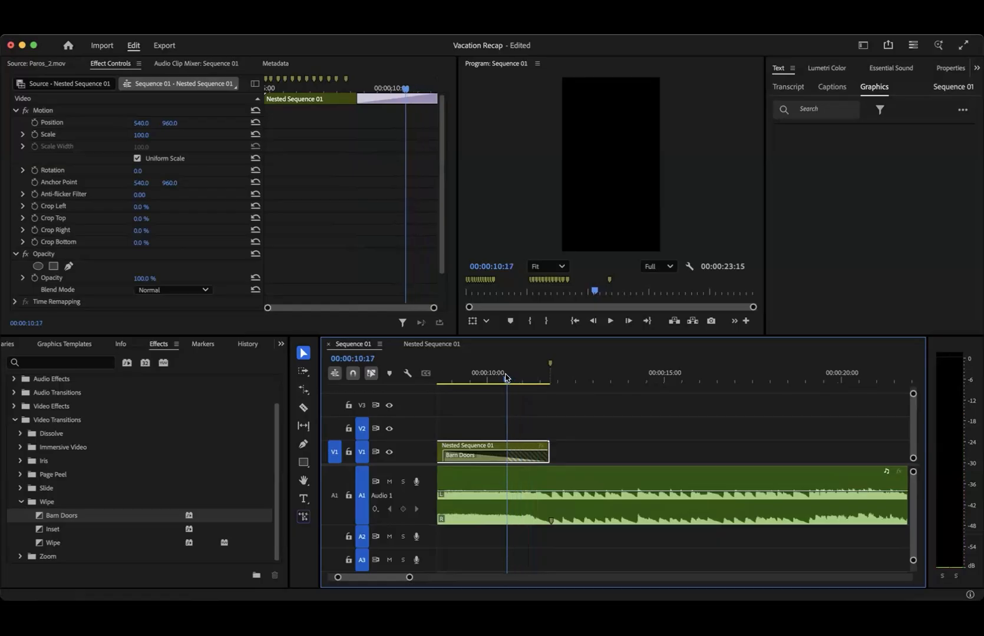
{"action": "left_click_drag", "start_coordinate": [546, 445], "coordinate": [506, 447]}
- Play back the end of the nested clip to check the Barn Doors closing against the music
{"action": "key", "text": "minus"}
{"action": "key", "text": "minus"}
{"action": "key", "text": "minus"}
{"action": "mouse_move", "coordinate": [501, 378]}
{"action": "left_mouse_down"}
{"action": "mouse_move", "coordinate": [485, 379]}
{"action": "mouse_move", "coordinate": [515, 372]}
{"action": "left_mouse_up"}
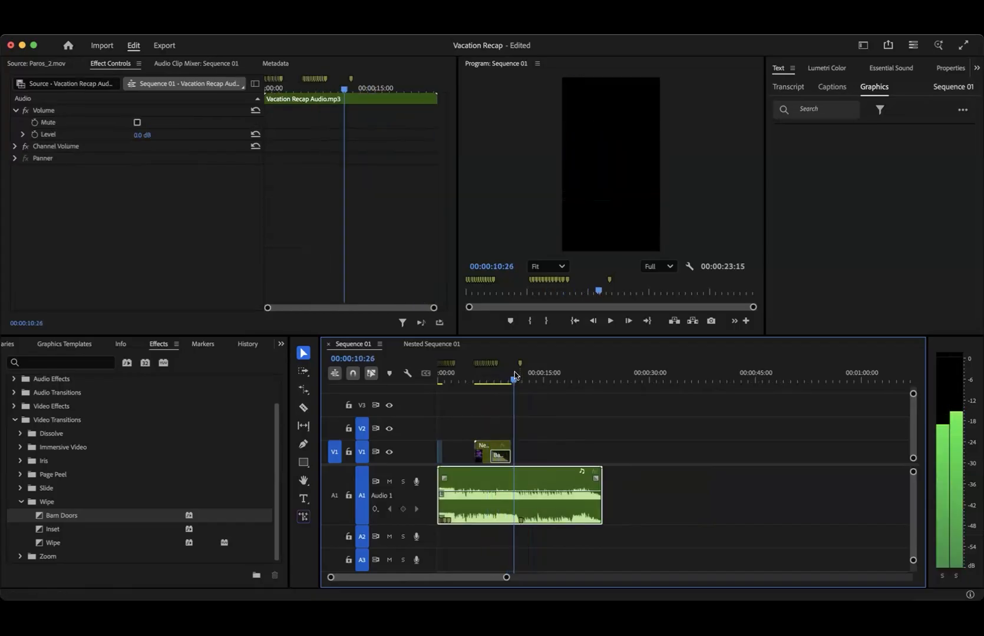
{"action": "key", "text": "equal"}
{"action": "key", "text": "equal"}
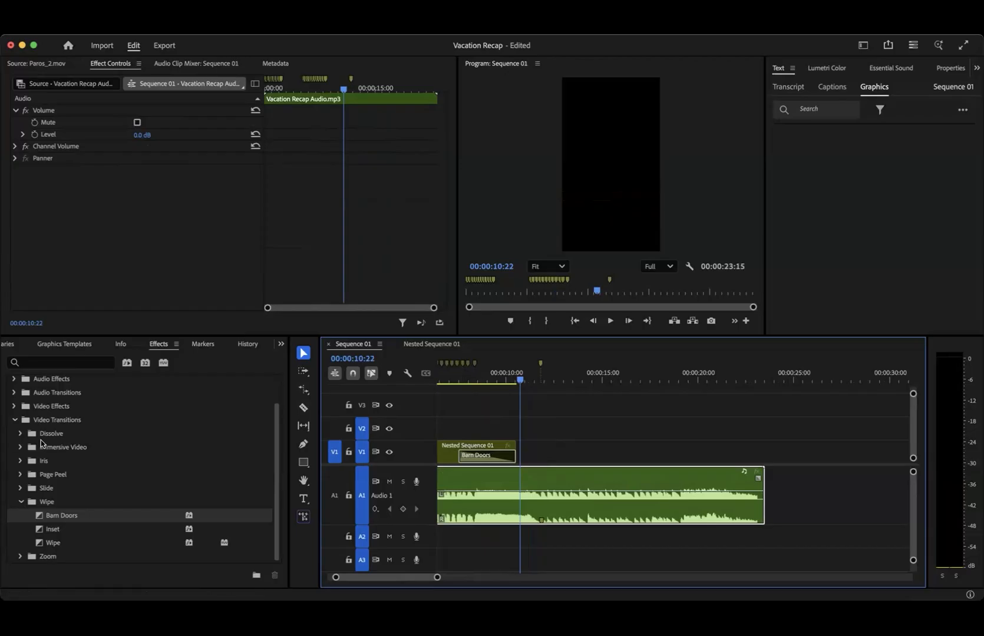
- Browse the Dissolve, Immersive Video and Iris transitions, and look over the video effects categories
{"action": "left_click", "coordinate": [22, 502]}
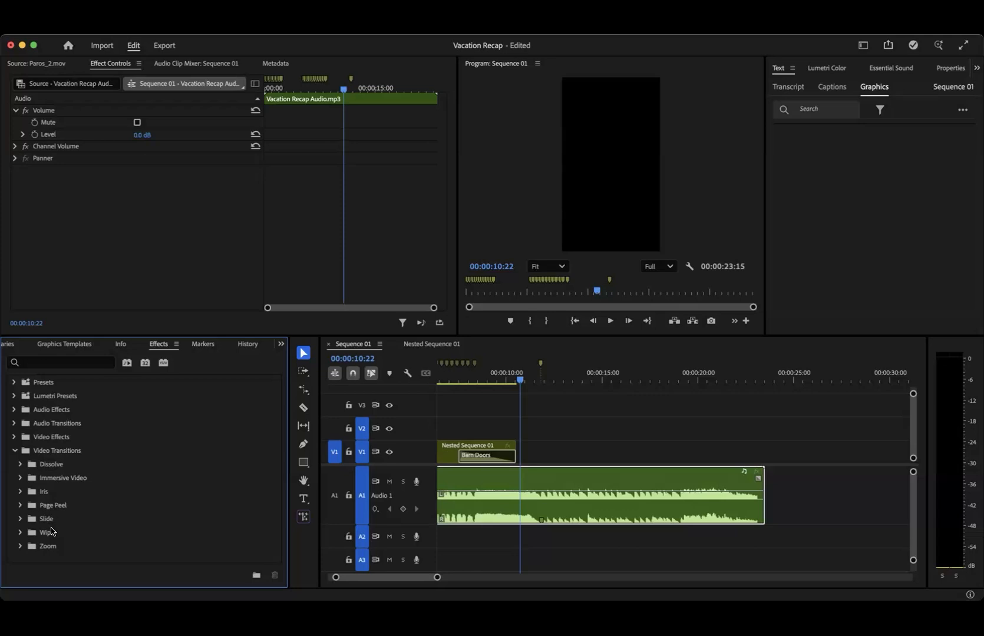
{"action": "left_click", "coordinate": [20, 464]}
{"action": "scroll", "coordinate": [75, 502], "scroll_direction": "down", "scroll_amount": 3}
{"action": "scroll", "coordinate": [75, 503], "scroll_direction": "up", "scroll_amount": 3}
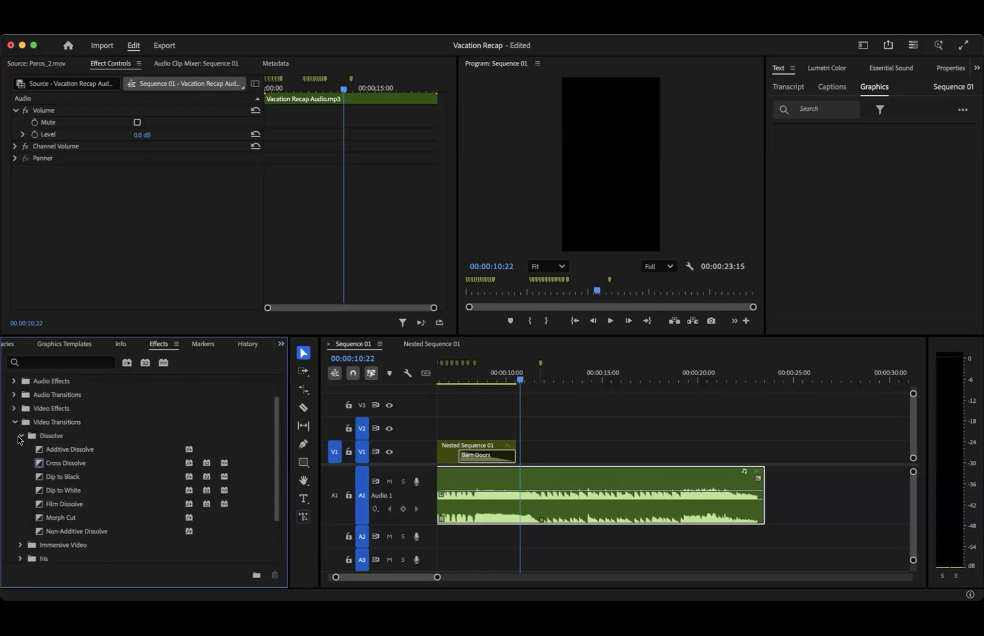
{"action": "left_click", "coordinate": [20, 437]}
{"action": "left_click", "coordinate": [21, 477]}
{"action": "scroll", "coordinate": [23, 471], "scroll_direction": "down", "scroll_amount": 3}
{"action": "scroll", "coordinate": [24, 424], "scroll_direction": "up", "scroll_amount": 2}
{"action": "left_click", "coordinate": [21, 424]}
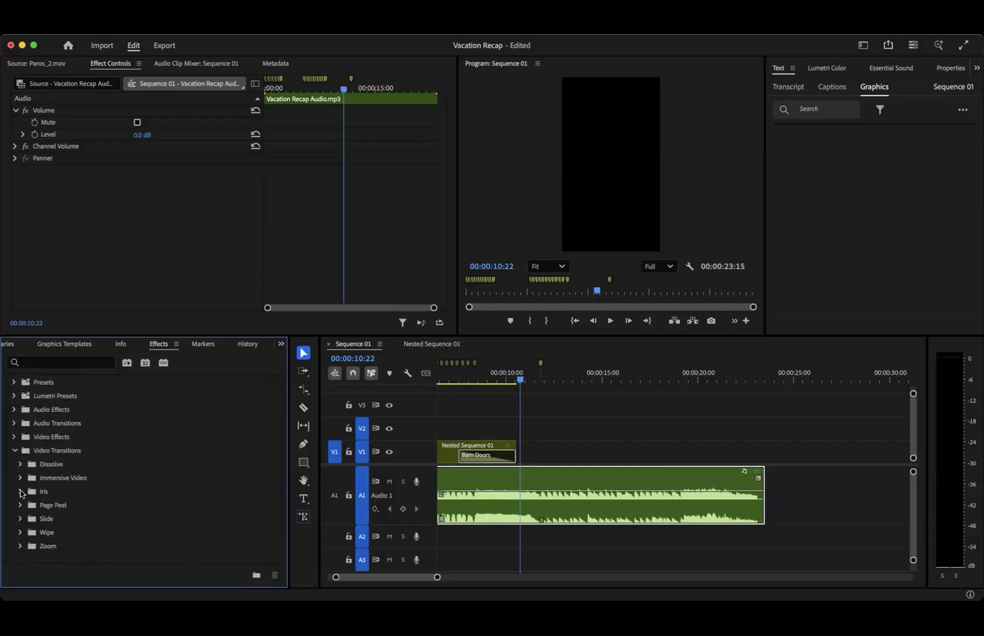
{"action": "left_click", "coordinate": [20, 491]}
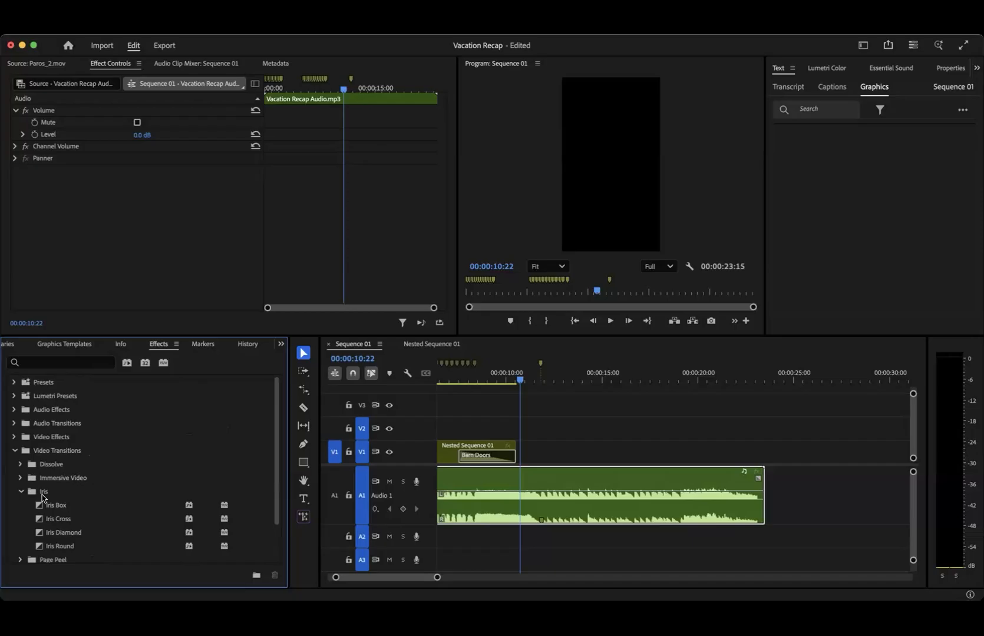
{"action": "scroll", "coordinate": [43, 496], "scroll_direction": "down", "scroll_amount": 2}
{"action": "left_click", "coordinate": [21, 449]}
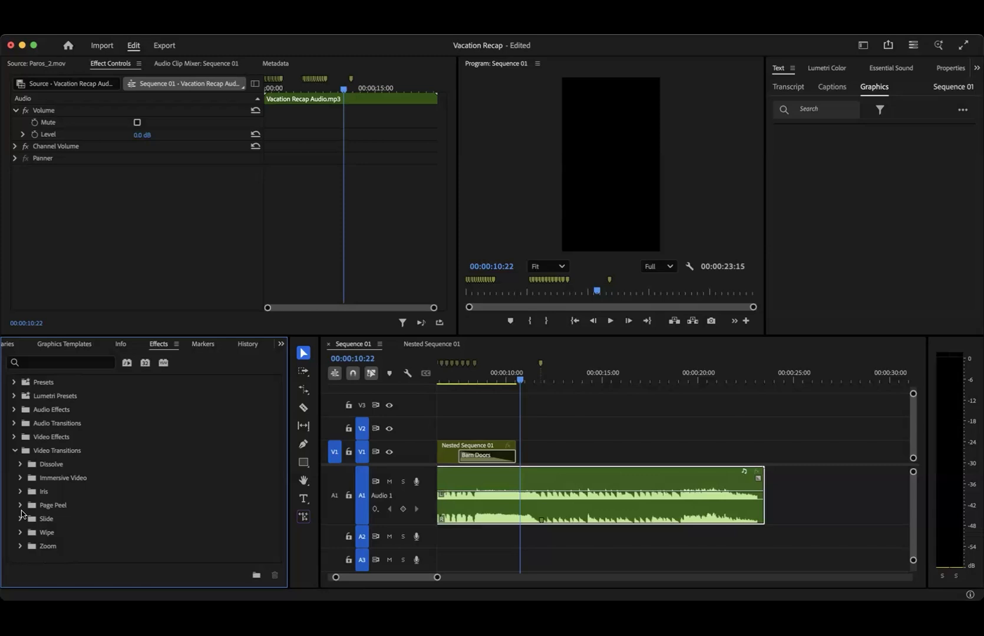
{"action": "left_click", "coordinate": [13, 436]}
{"action": "scroll", "coordinate": [45, 498], "scroll_direction": "down", "scroll_amount": 5}
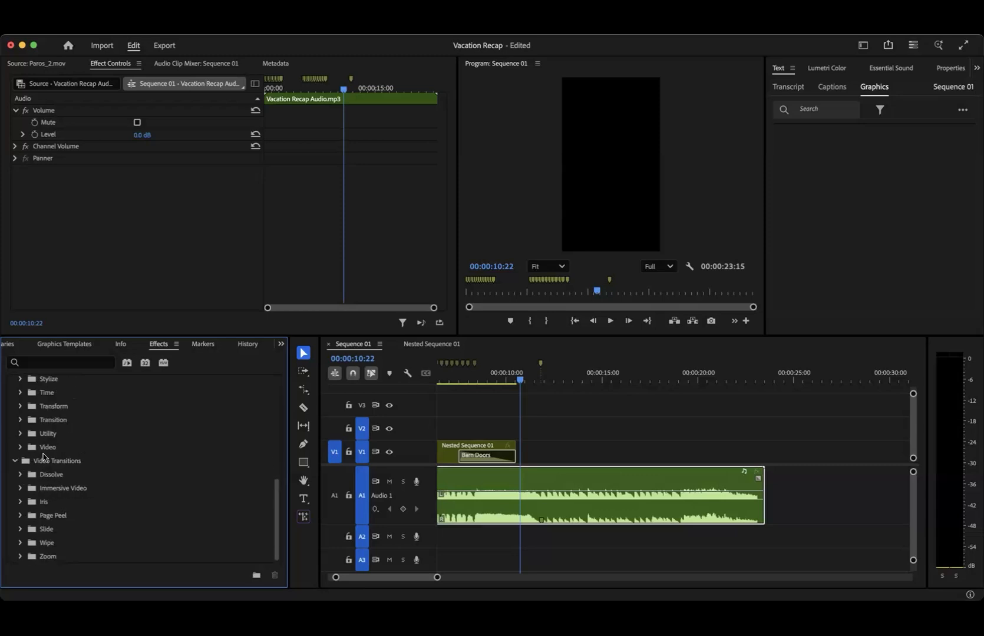
{"action": "scroll", "coordinate": [61, 500], "scroll_direction": "up", "scroll_amount": 2}
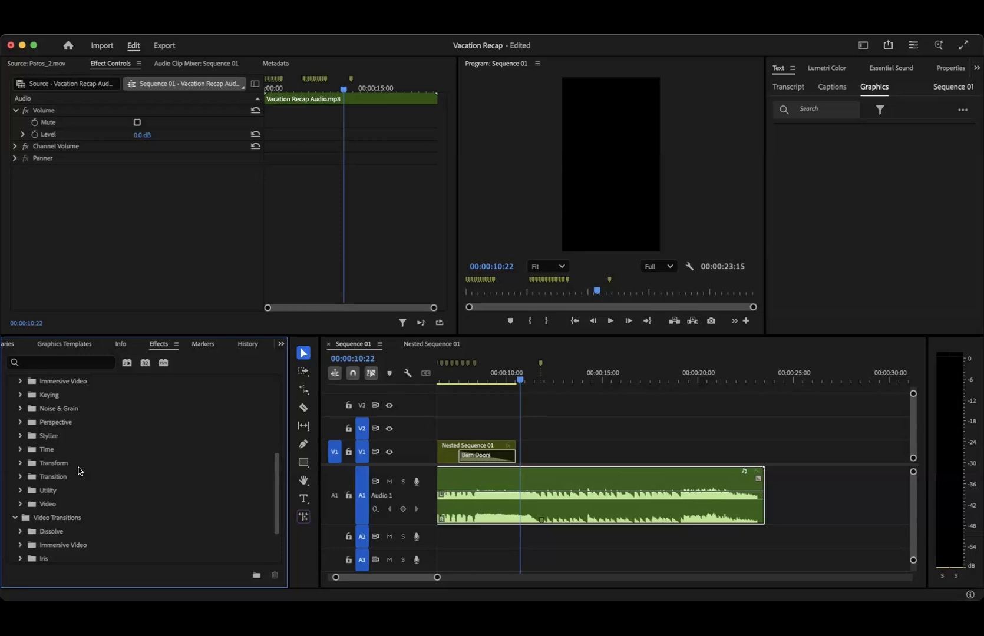
- Position the playhead at 00:00:00:02 on the London_1.MP4 clip at the sequence's start and open that clip's options
{"action": "scroll", "coordinate": [570, 456], "scroll_direction": "down", "scroll_amount": 5}
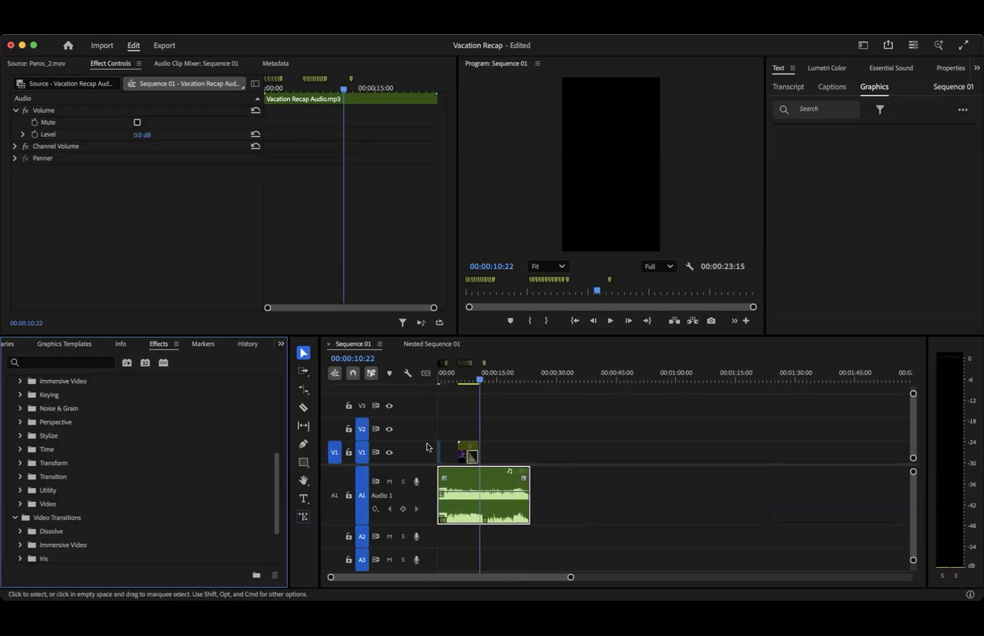
{"action": "scroll", "coordinate": [465, 449], "scroll_direction": "up", "scroll_amount": 10}
{"action": "scroll", "coordinate": [473, 448], "scroll_direction": "left", "scroll_amount": 3}
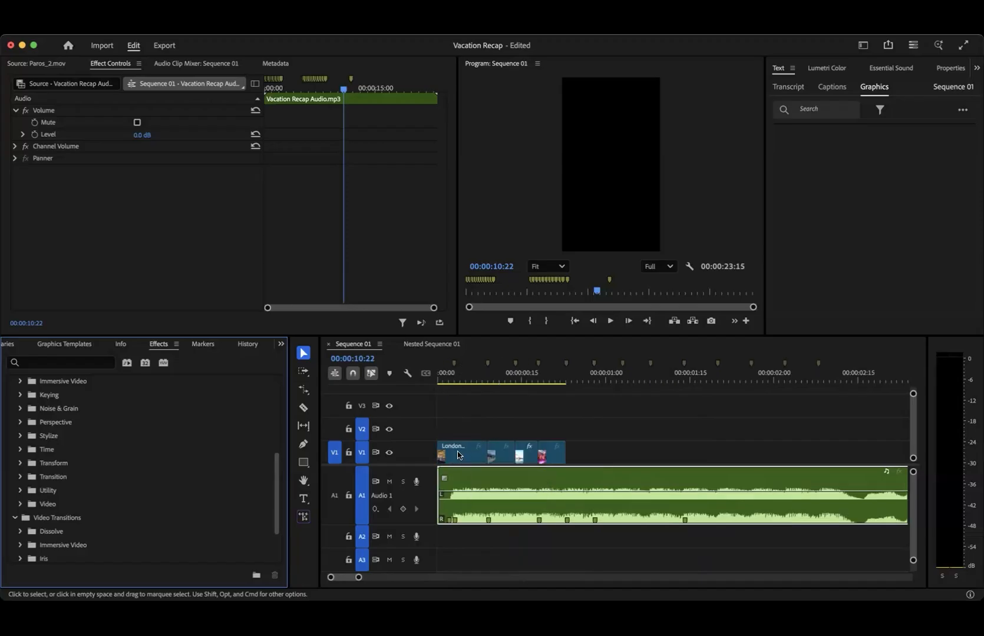
{"action": "left_click", "coordinate": [461, 390]}
{"action": "left_click", "coordinate": [454, 379]}
{"action": "left_click", "coordinate": [450, 378]}
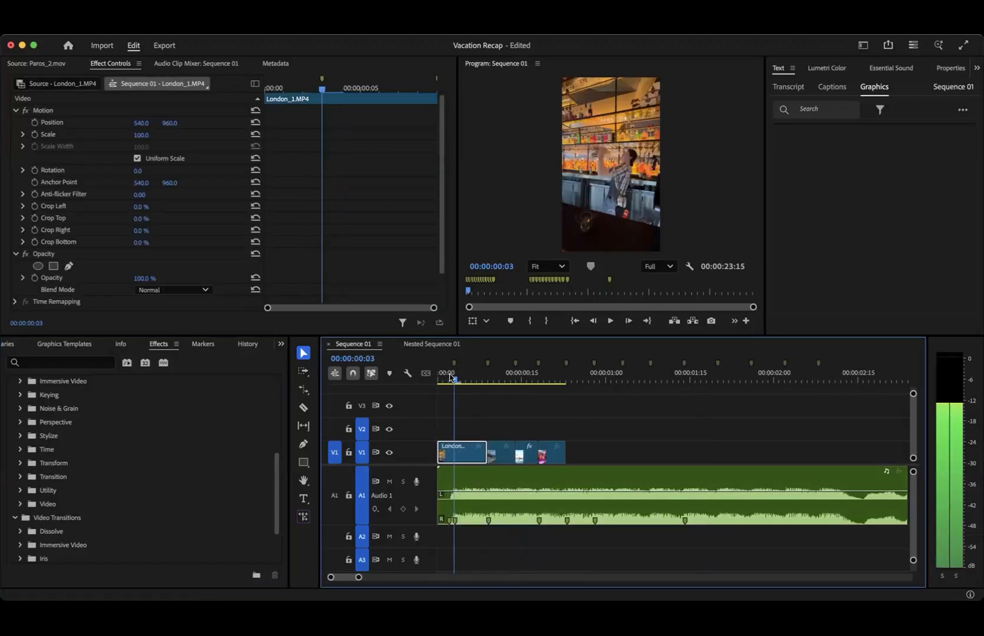
{"action": "right_click", "coordinate": [455, 452]}
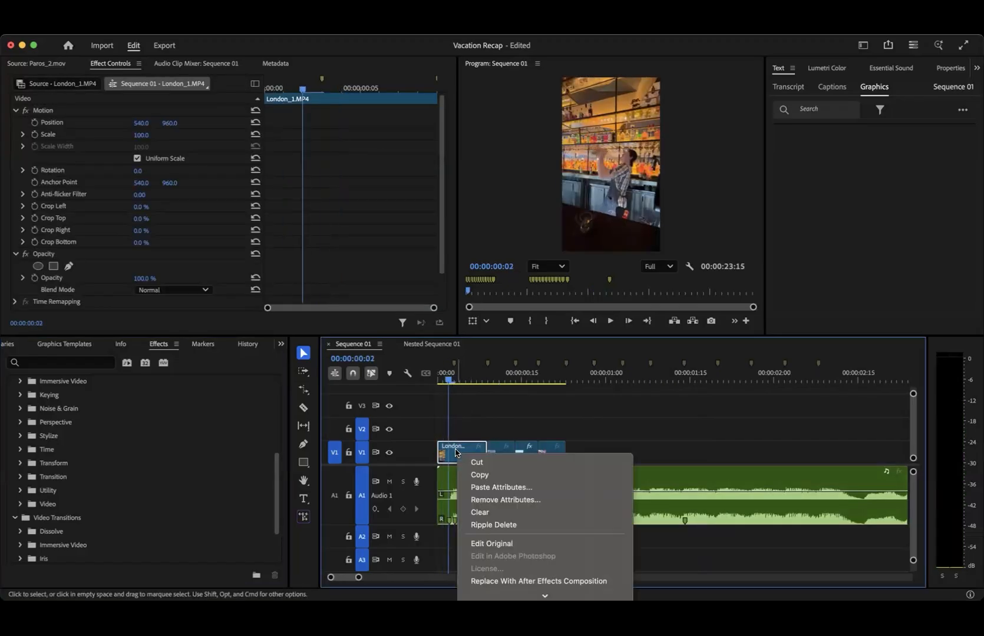
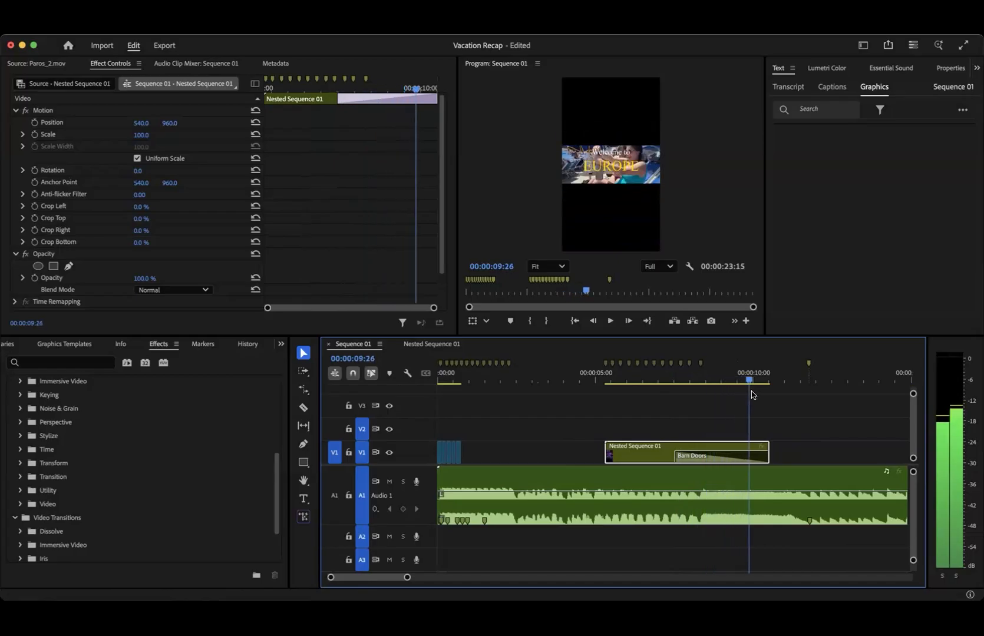
- Scrub back through the Barn Doors closing and check the empty stretch of the sequence around 00:00:03:00
{"action": "left_click_drag", "start_coordinate": [761, 394], "coordinate": [655, 401]}
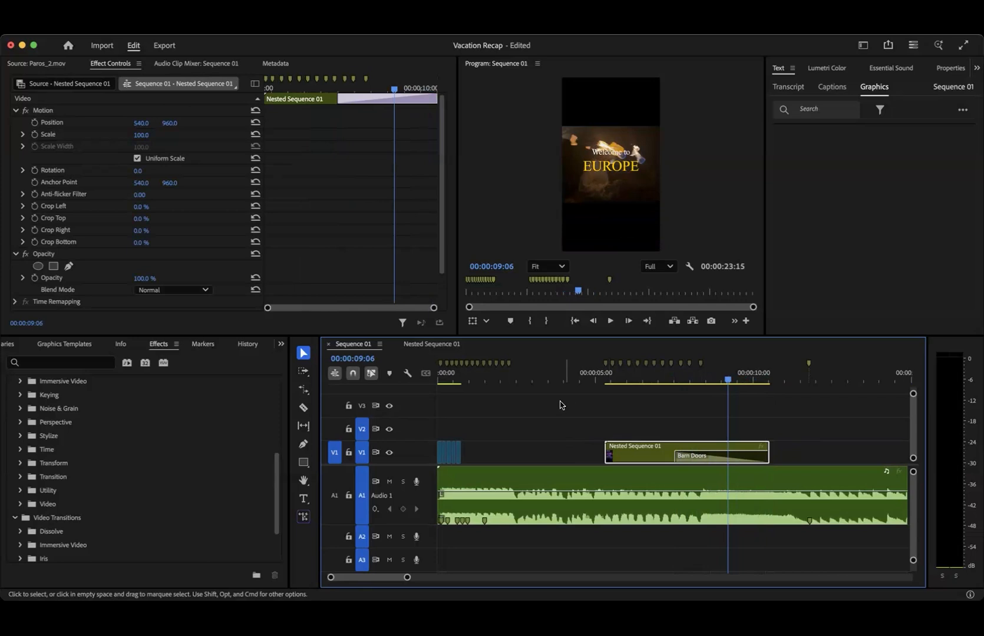
{"action": "scroll", "coordinate": [644, 435], "scroll_direction": "right", "scroll_amount": 6}
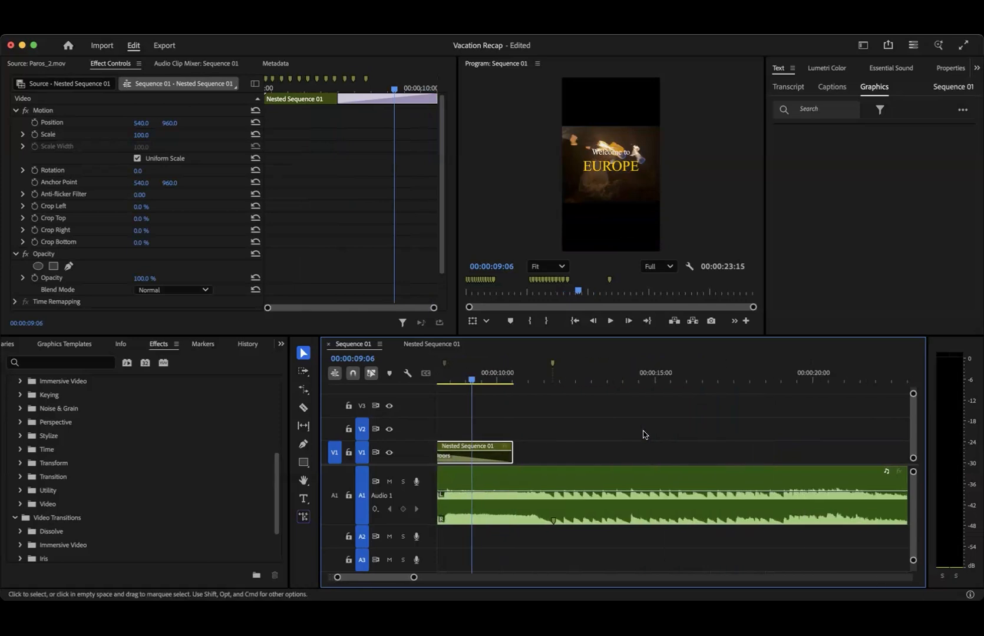
{"action": "scroll", "coordinate": [644, 435], "scroll_direction": "left", "scroll_amount": 4}
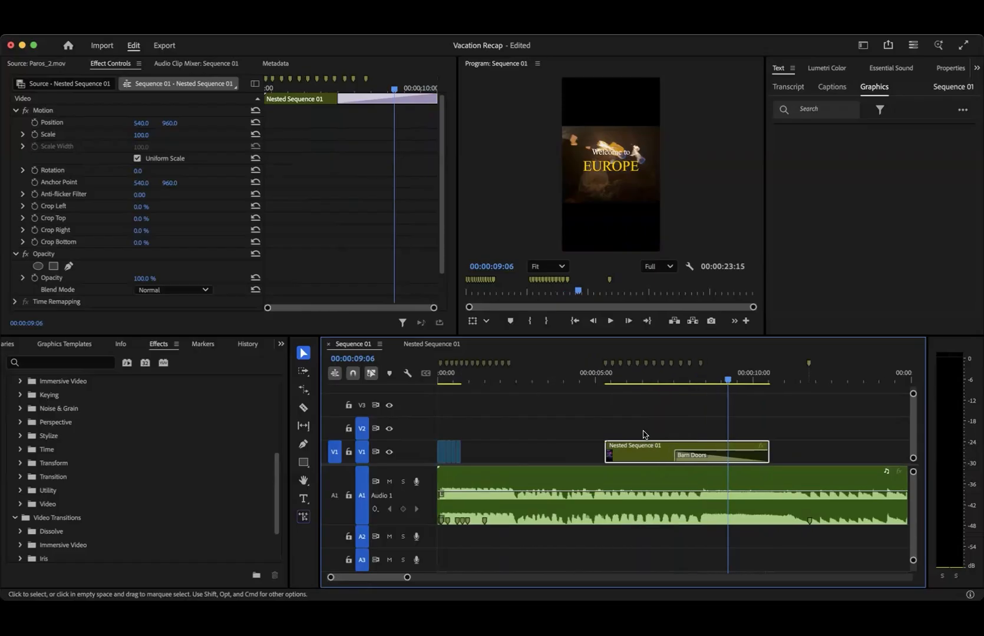
{"action": "left_click_drag", "start_coordinate": [459, 382], "coordinate": [532, 387]}
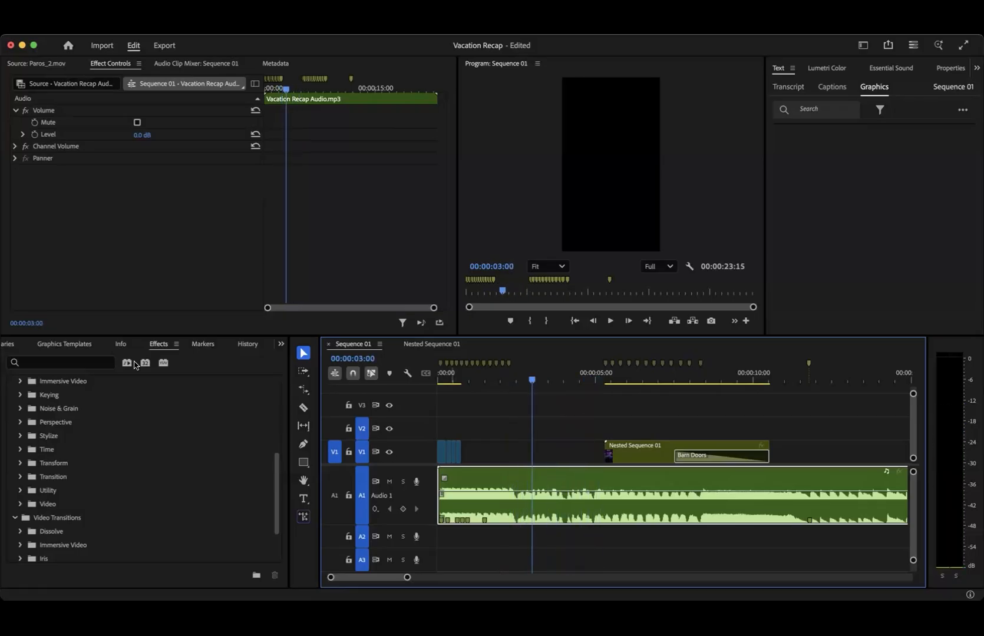
- Mark Switzerland_2.mov from the Beginning bin up to 00:00:04:07 and fit it on V1 from the 00:00:02:08 marker to Nested Sequence 01
{"action": "scroll", "coordinate": [66, 351], "scroll_direction": "left", "scroll_amount": 10}
{"action": "left_click", "coordinate": [65, 350]}
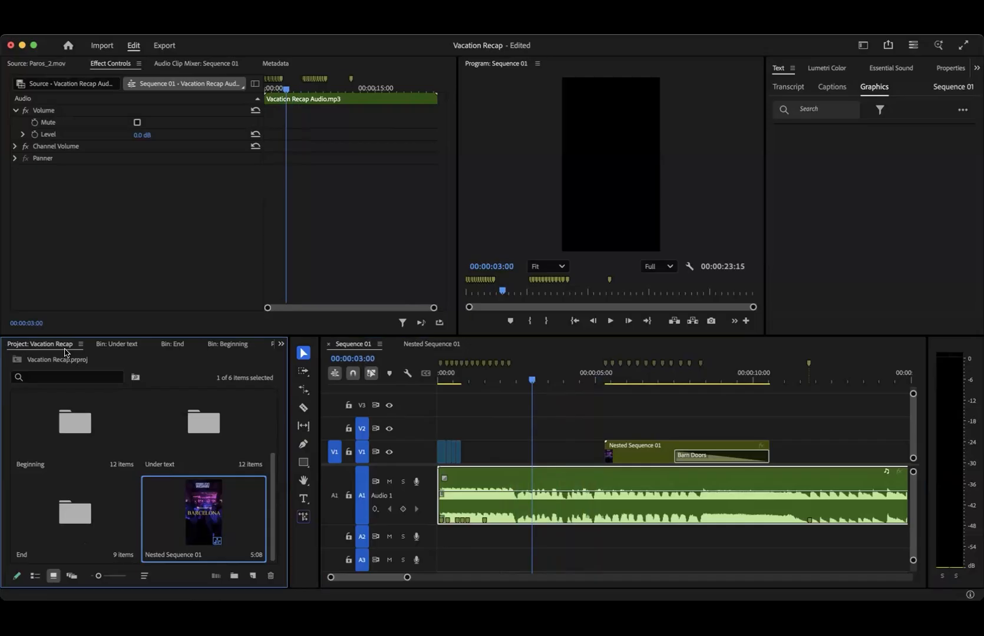
{"action": "double_click", "coordinate": [91, 454]}
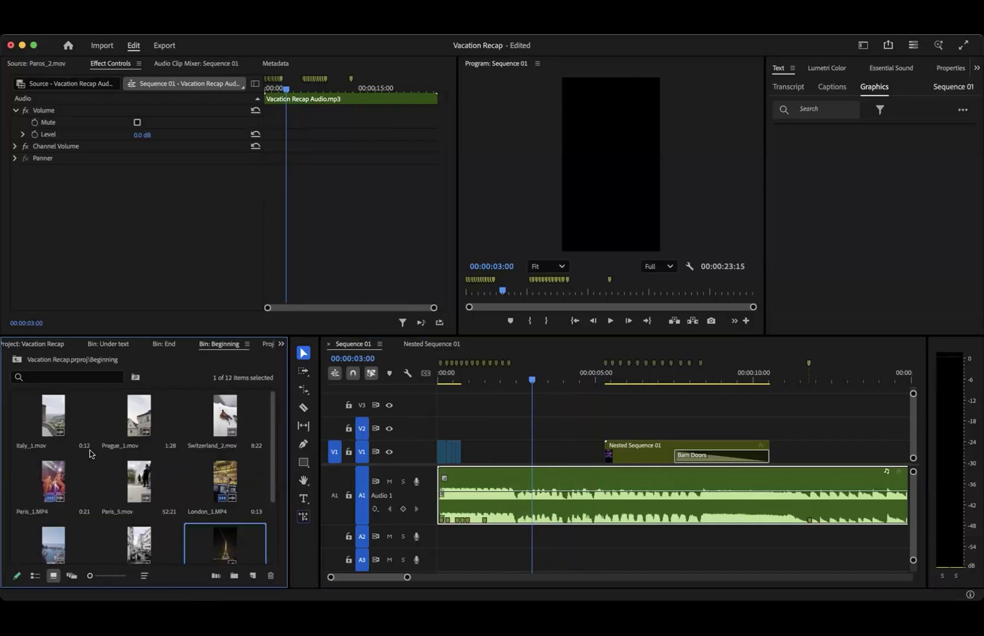
{"action": "scroll", "coordinate": [172, 520], "scroll_direction": "down", "scroll_amount": 3}
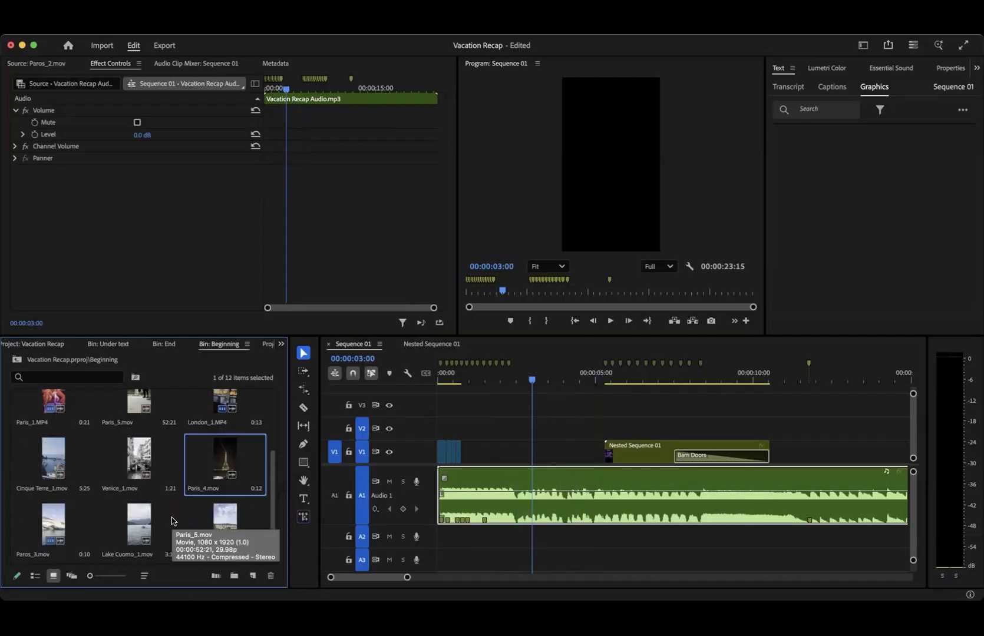
{"action": "scroll", "coordinate": [141, 489], "scroll_direction": "up", "scroll_amount": 1}
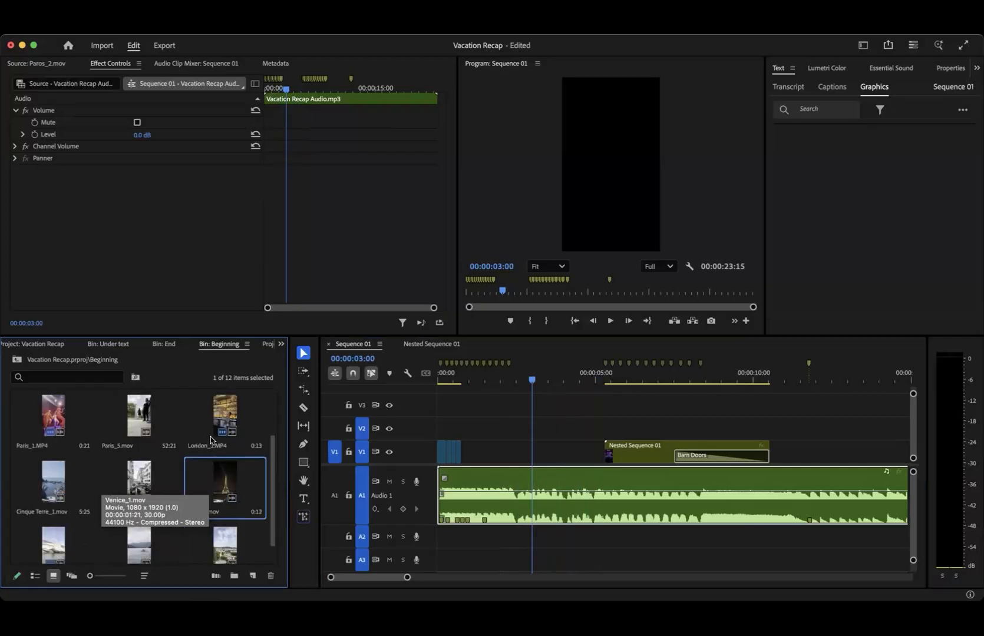
{"action": "scroll", "coordinate": [229, 418], "scroll_direction": "up", "scroll_amount": 2}
{"action": "double_click", "coordinate": [225, 417]}
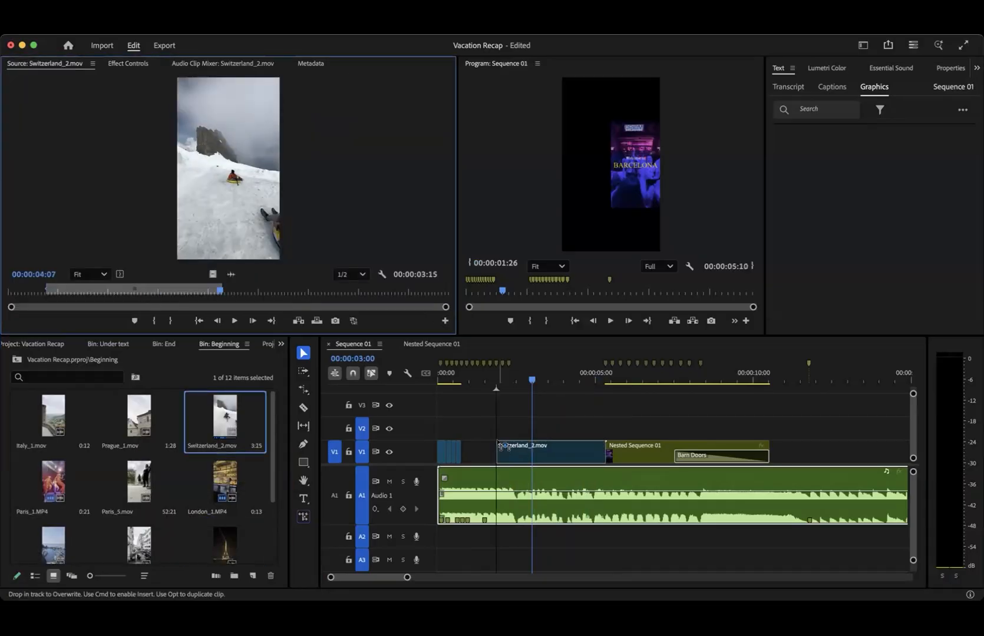
{"action": "left_click_drag", "start_coordinate": [503, 447], "coordinate": [510, 423]}
{"action": "left_click_drag", "start_coordinate": [618, 428], "coordinate": [585, 449]}
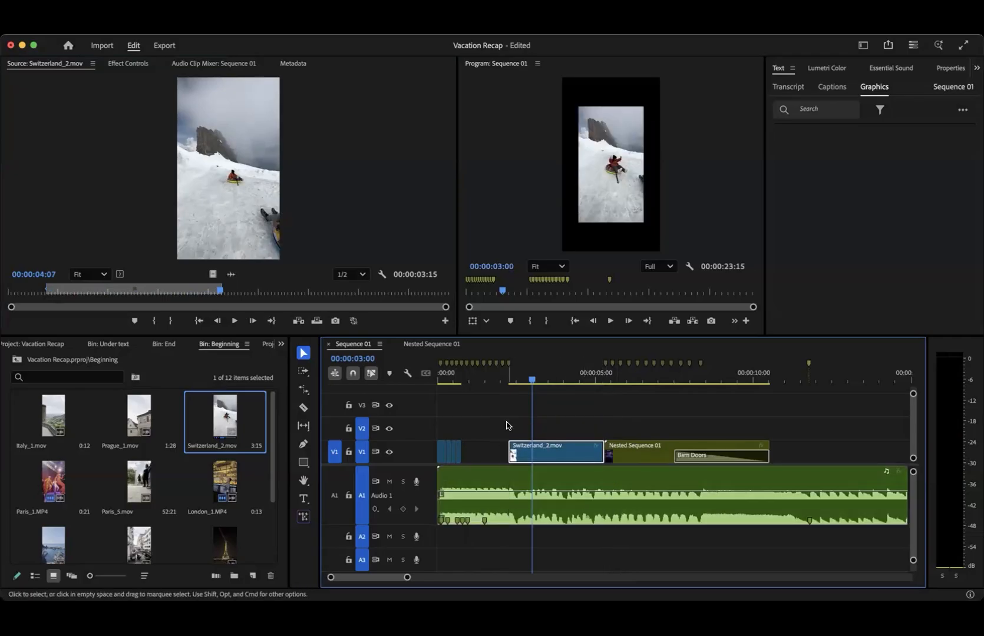
- Scale the Switzerland_2.mov clip to 153 so it fills the vertical frame
{"action": "scroll", "coordinate": [507, 425], "scroll_direction": "up", "scroll_amount": 10}
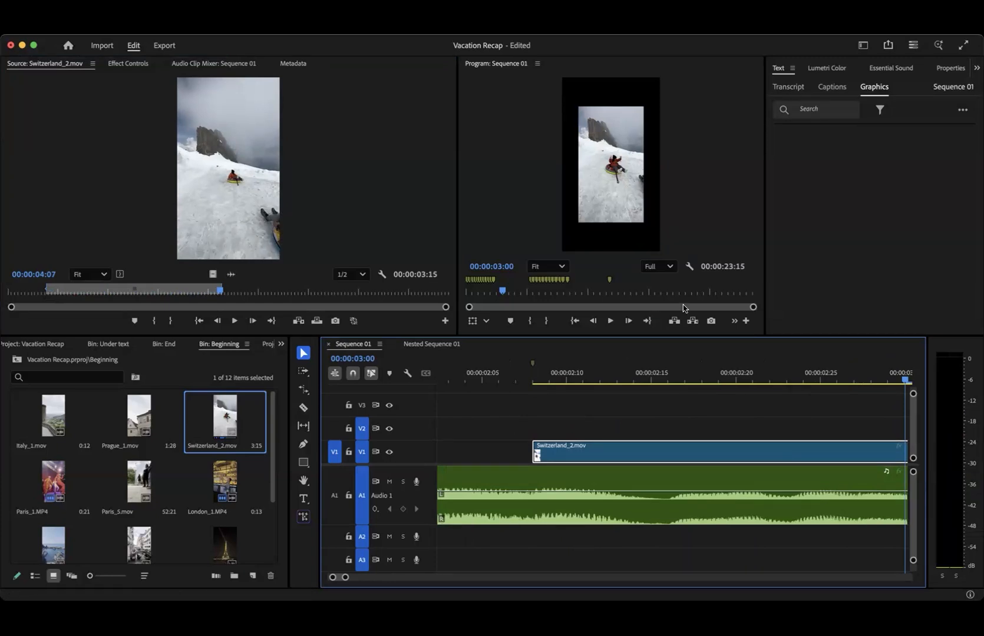
{"action": "left_click", "coordinate": [599, 379]}
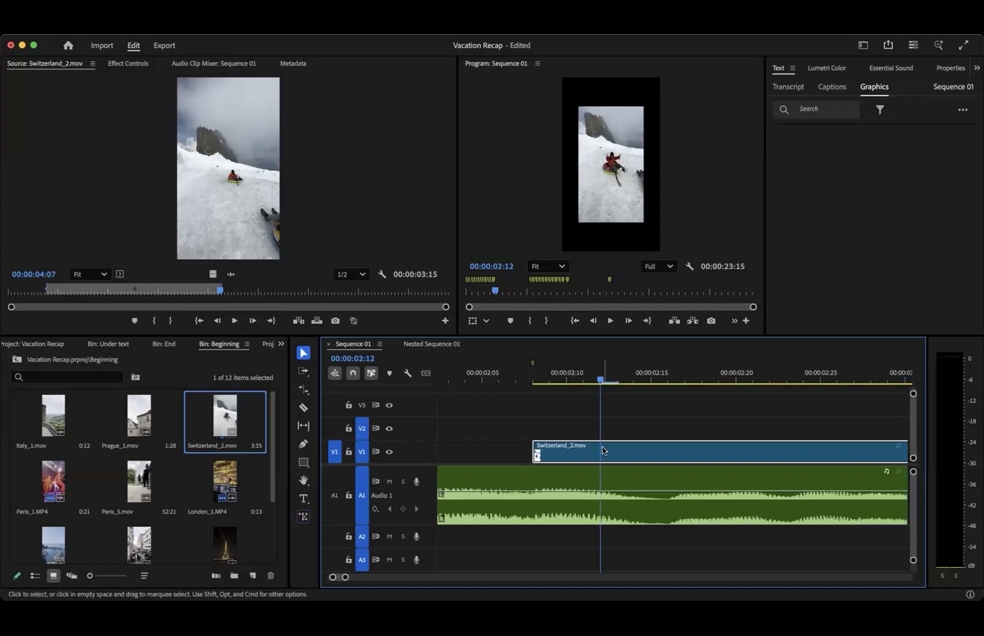
{"action": "left_click", "coordinate": [120, 66]}
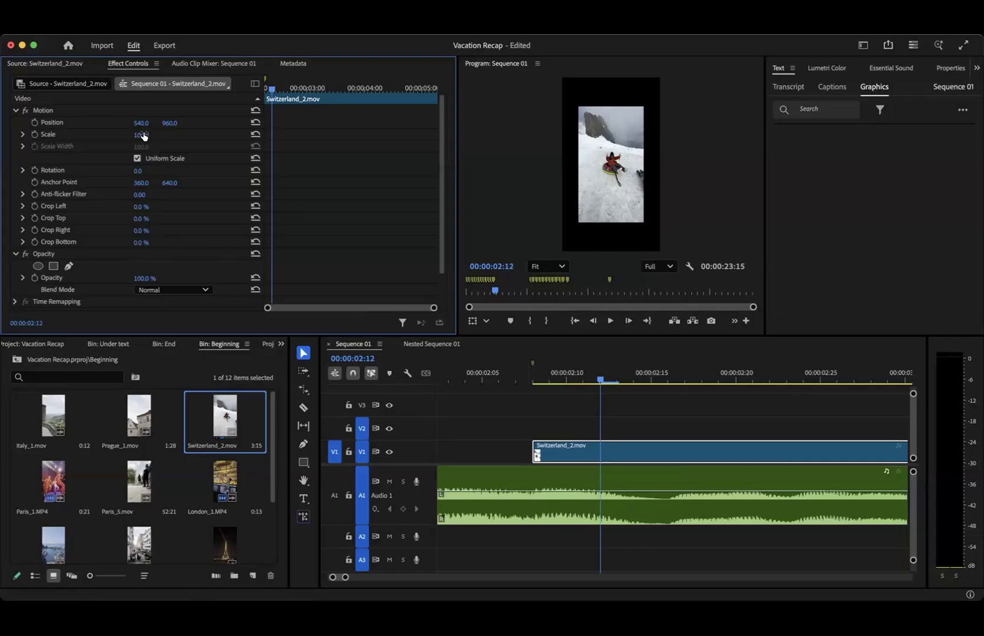
{"action": "left_click_drag", "start_coordinate": [140, 135], "coordinate": [172, 135]}
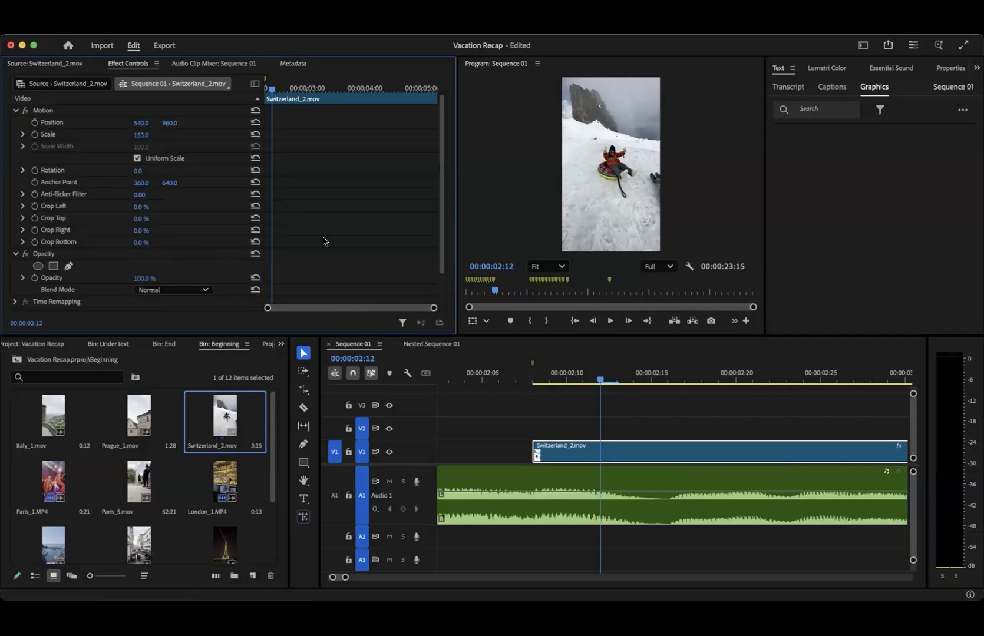
- Play the sequence from the start of the Switzerland_2.mov clip to check it against the music
{"action": "scroll", "coordinate": [587, 493], "scroll_direction": "down", "scroll_amount": 8}
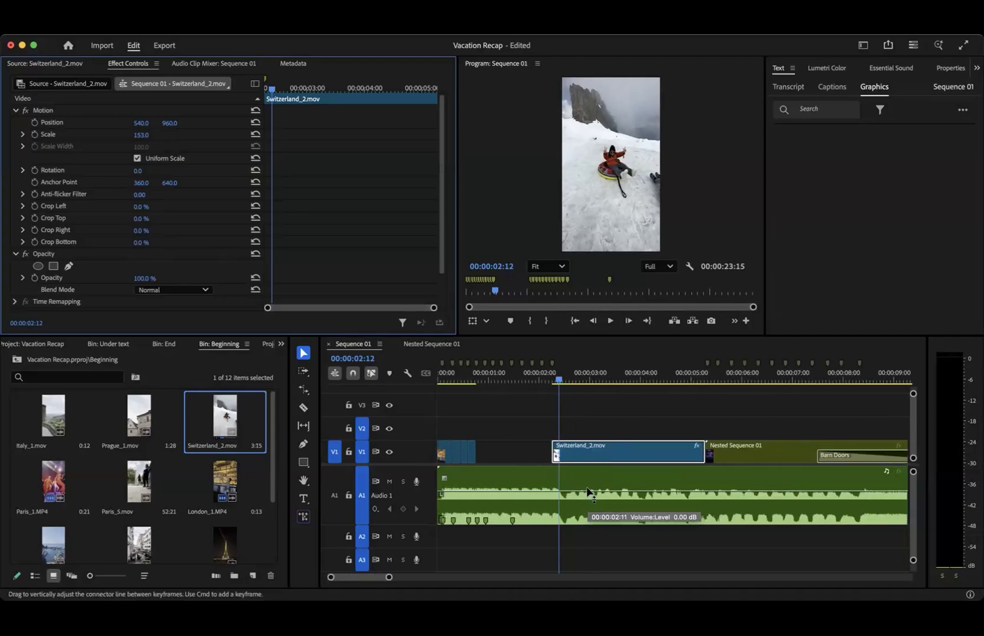
{"action": "scroll", "coordinate": [588, 493], "scroll_direction": "down", "scroll_amount": 1}
{"action": "left_click_drag", "start_coordinate": [548, 380], "coordinate": [539, 378]}
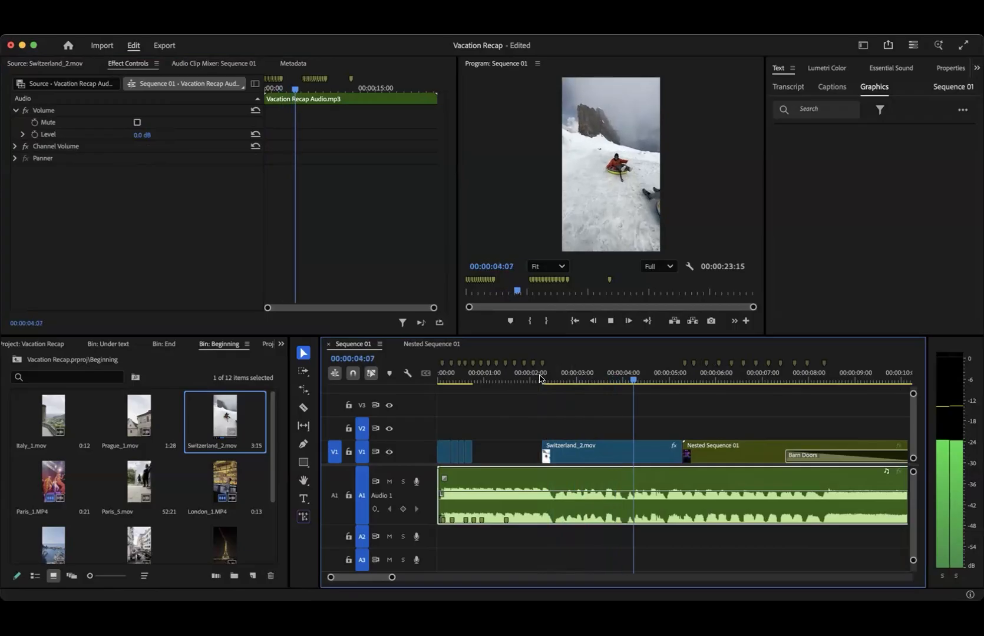
{"action": "key", "text": "space"}
- Play the nested title clip through its Barn Doors ending and into the empty part after it
{"action": "scroll", "coordinate": [635, 462], "scroll_direction": "right", "scroll_amount": 5}
{"action": "scroll", "coordinate": [635, 459], "scroll_direction": "right", "scroll_amount": 3}
{"action": "scroll", "coordinate": [634, 459], "scroll_direction": "down", "scroll_amount": 5}
{"action": "left_click_drag", "start_coordinate": [566, 377], "coordinate": [530, 379]}
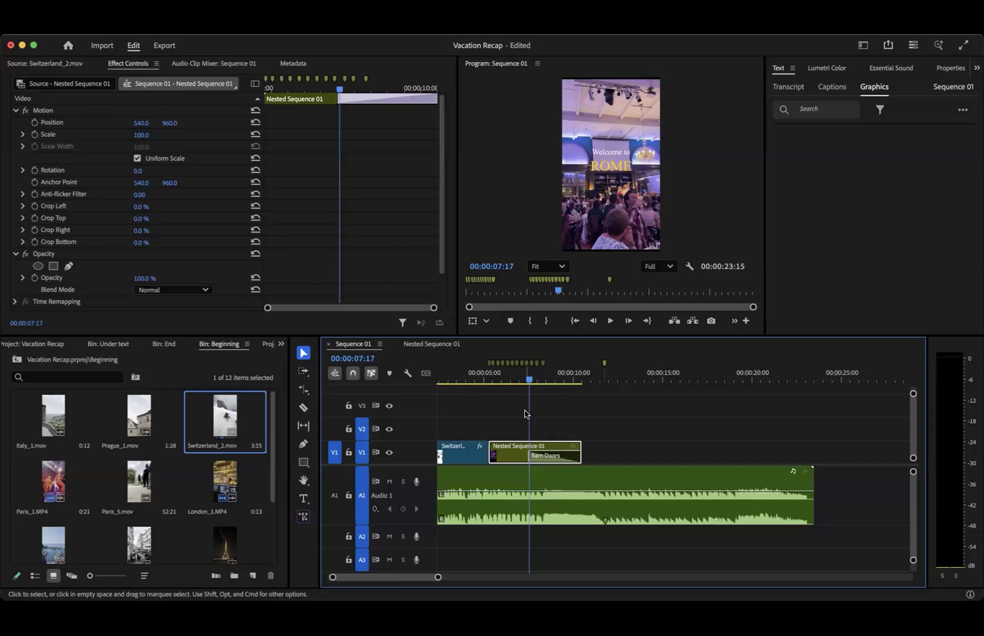
{"action": "key", "text": "space"}
{"action": "left_click", "coordinate": [501, 381]}
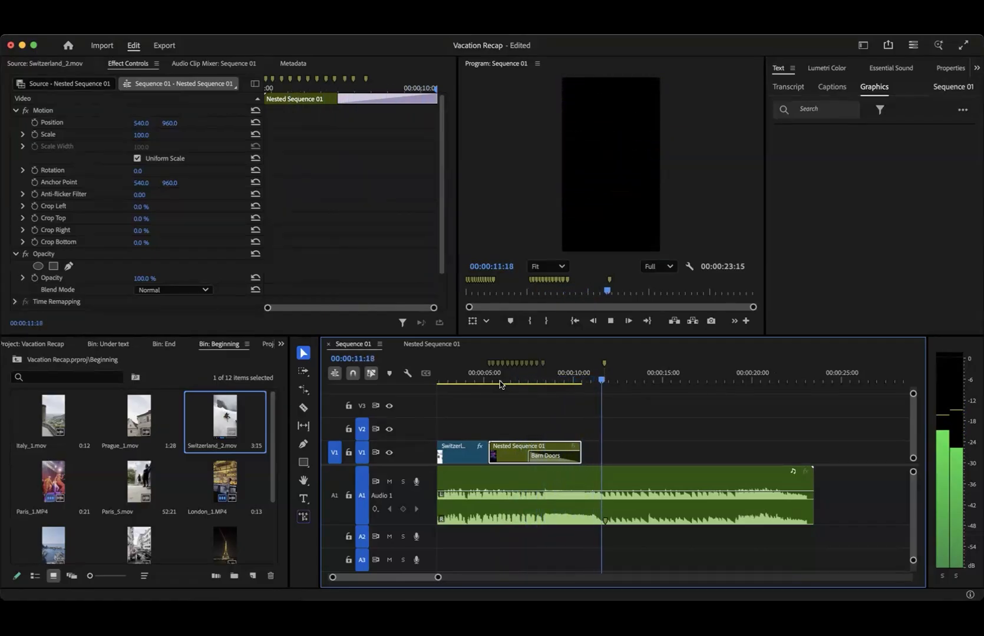
{"action": "key", "text": "space"}
- Open the End bin and add markers on the music beats between about 00:00:11:00 and 00:00:13:15, then play them back
{"action": "mouse_move", "coordinate": [608, 383]}
{"action": "left_mouse_down"}
{"action": "mouse_move", "coordinate": [622, 384]}
{"action": "mouse_move", "coordinate": [604, 382]}
{"action": "left_mouse_up"}
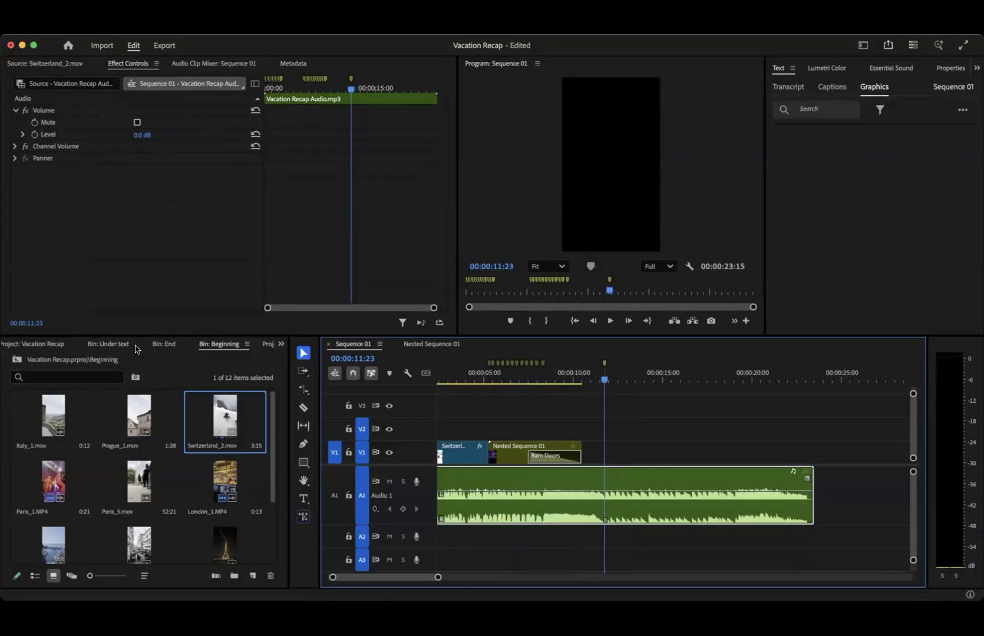
{"action": "left_click", "coordinate": [164, 345]}
{"action": "scroll", "coordinate": [164, 484], "scroll_direction": "down", "scroll_amount": 5}
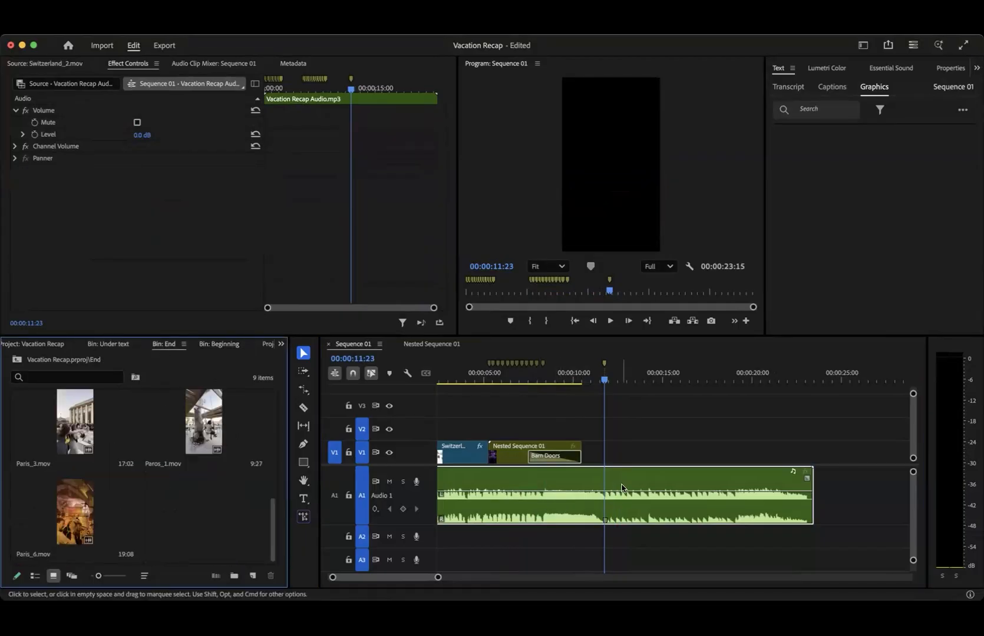
{"action": "scroll", "coordinate": [623, 488], "scroll_direction": "up", "scroll_amount": 5}
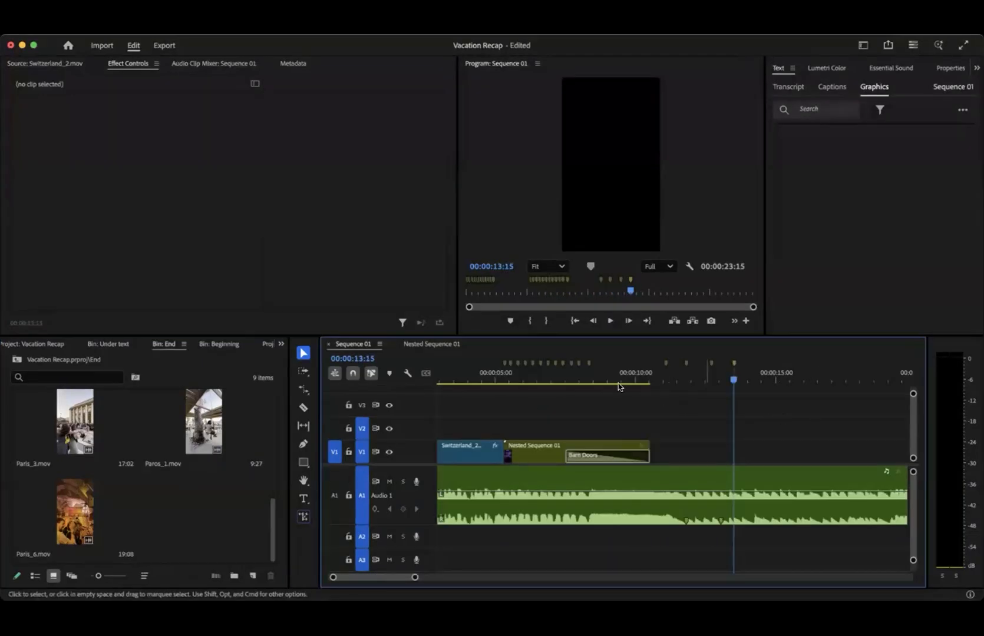
{"action": "left_click", "coordinate": [620, 383]}
{"action": "key", "text": "space"}
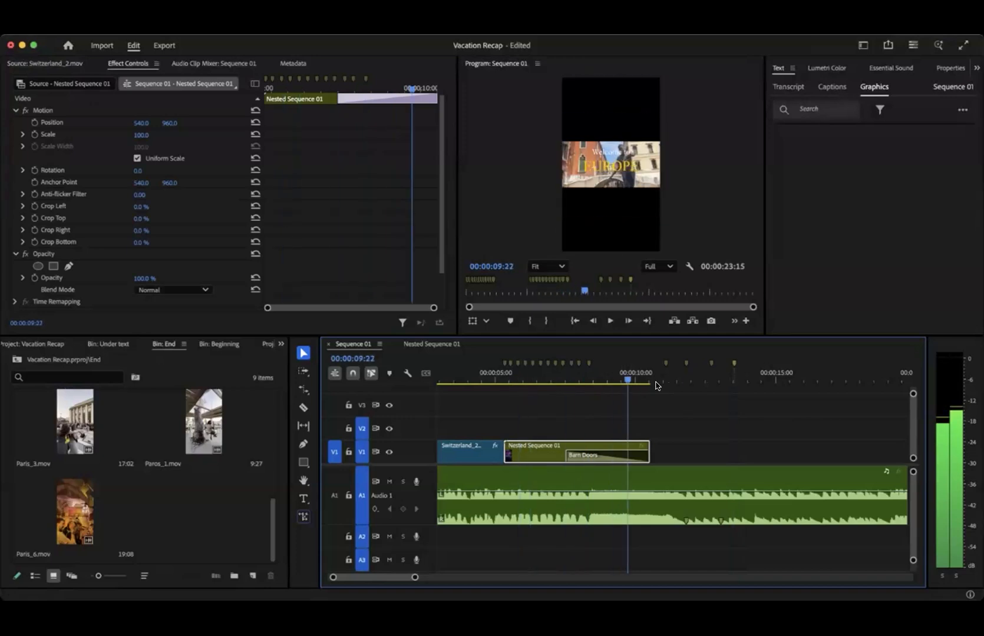
- Load Paros_4.mov from the End bin and mark an excerpt from 00:00:00:15 to 00:00:01:18
{"action": "scroll", "coordinate": [192, 505], "scroll_direction": "up", "scroll_amount": 5}
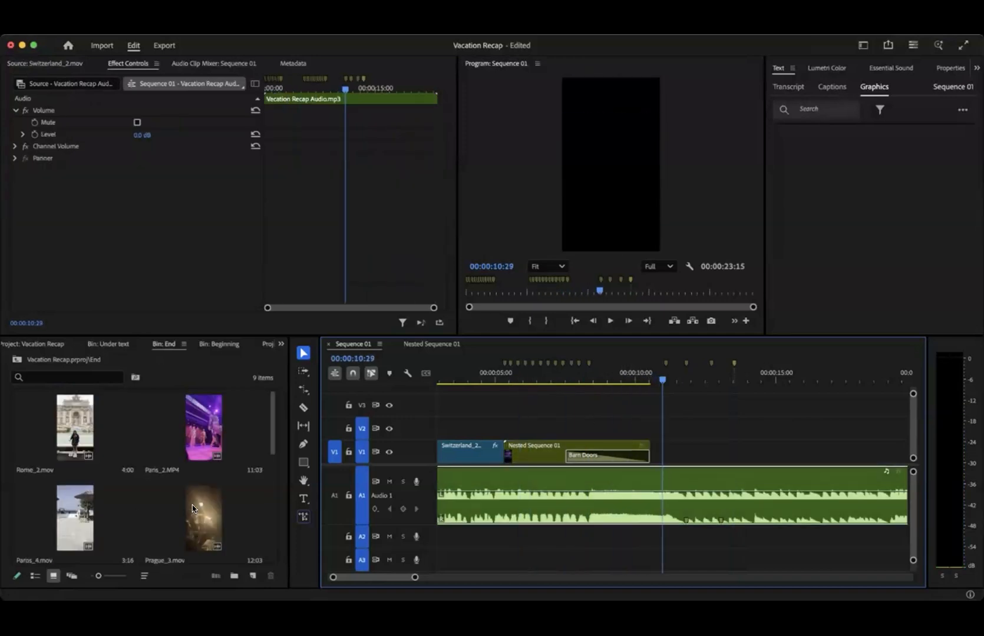
{"action": "scroll", "coordinate": [162, 484], "scroll_direction": "down", "scroll_amount": 5}
{"action": "scroll", "coordinate": [163, 489], "scroll_direction": "up", "scroll_amount": 5}
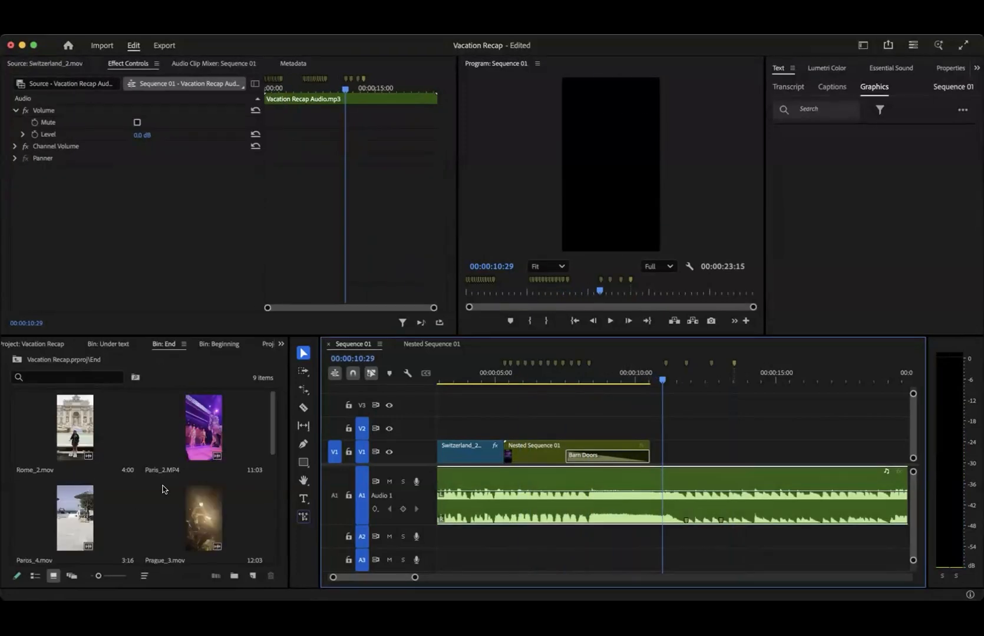
{"action": "double_click", "coordinate": [62, 518]}
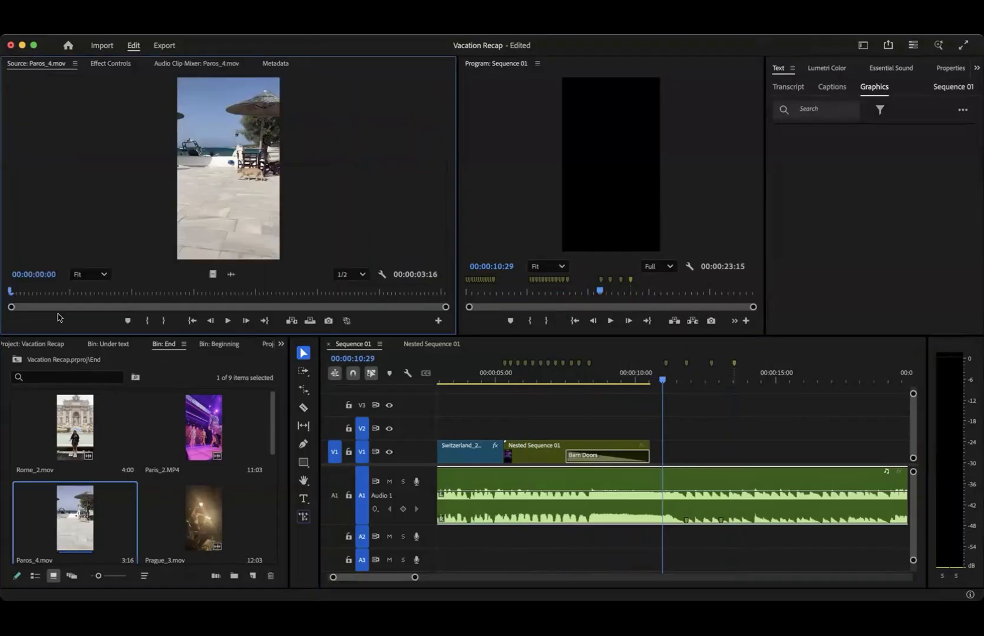
{"action": "key", "text": "space"}
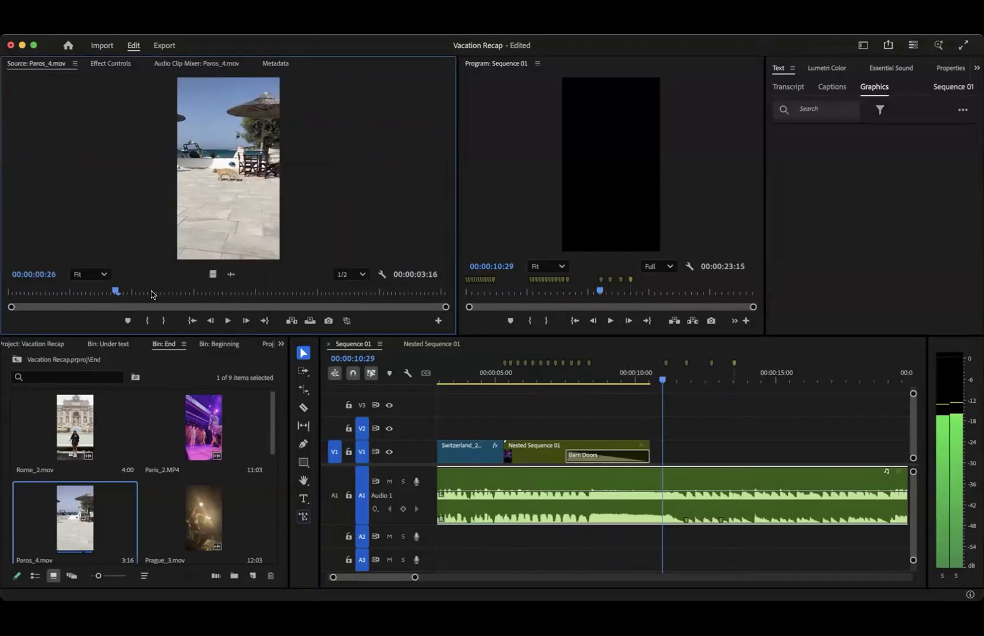
{"action": "left_click_drag", "start_coordinate": [200, 288], "coordinate": [72, 297]}
{"action": "key", "text": "i"}
{"action": "key", "text": "space"}
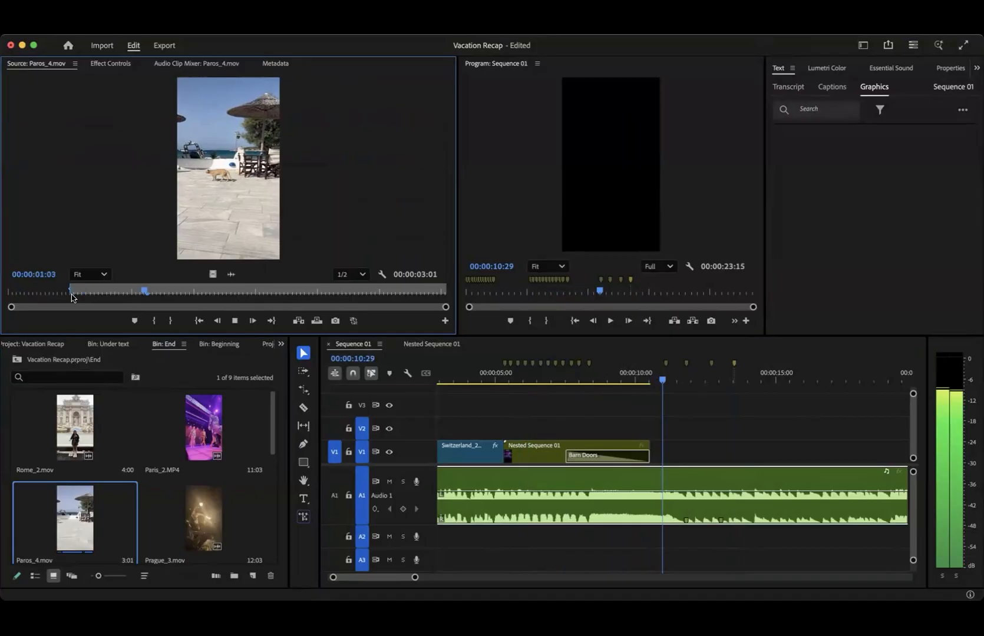
{"action": "key", "text": "o"}
- Place the Paros_4.mov excerpt on V1 at the first marker after the nested clip and trim its end to the following marker
{"action": "left_click_drag", "start_coordinate": [285, 259], "coordinate": [661, 453]}
{"action": "key", "text": "="}
{"action": "key", "text": "="}
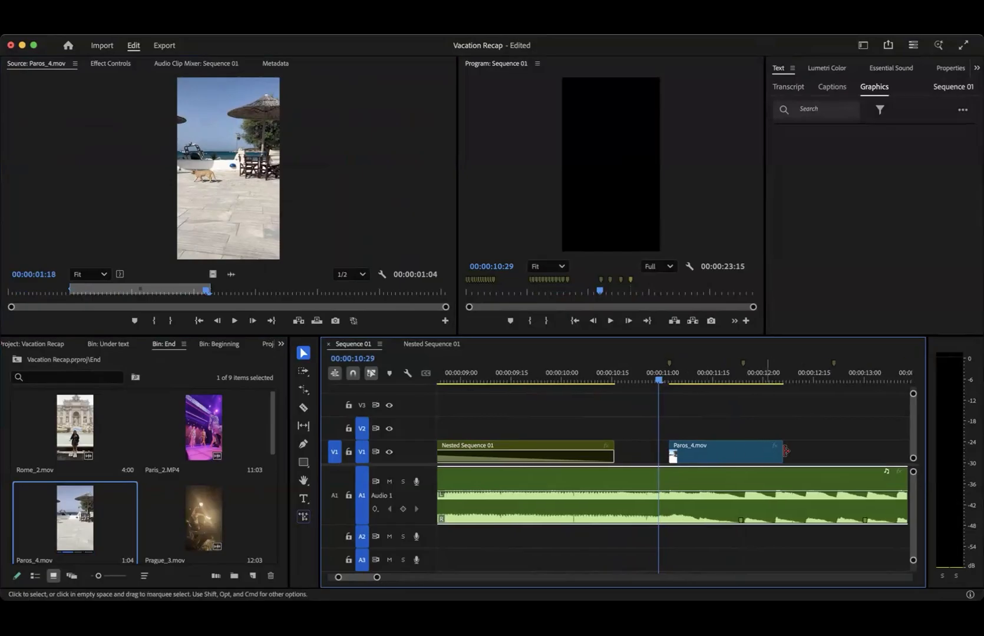
{"action": "left_click_drag", "start_coordinate": [778, 454], "coordinate": [742, 453]}
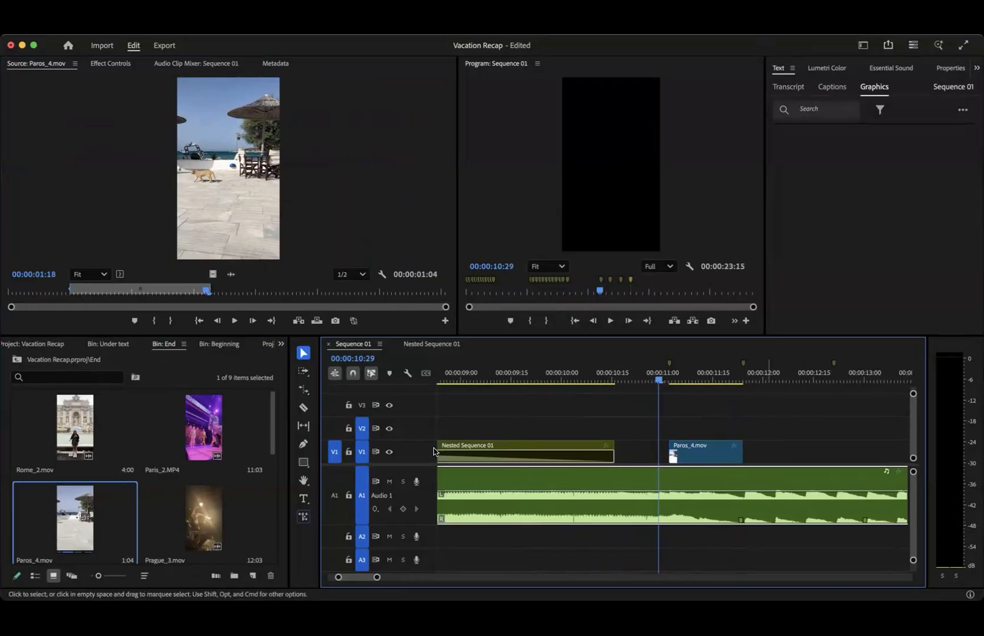
- Mark Prague_3.mov from 00:00:01:22 to 00:00:03:03 and place it directly after Paros_4.mov on V1, ending at the next marker
{"action": "double_click", "coordinate": [199, 524]}
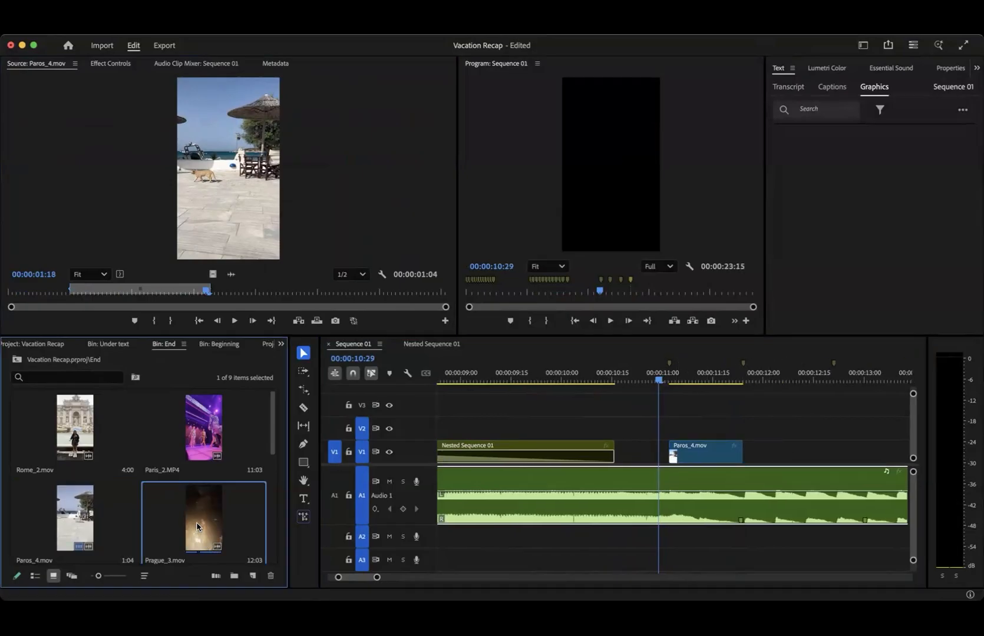
{"action": "left_click_drag", "start_coordinate": [138, 289], "coordinate": [36, 290]}
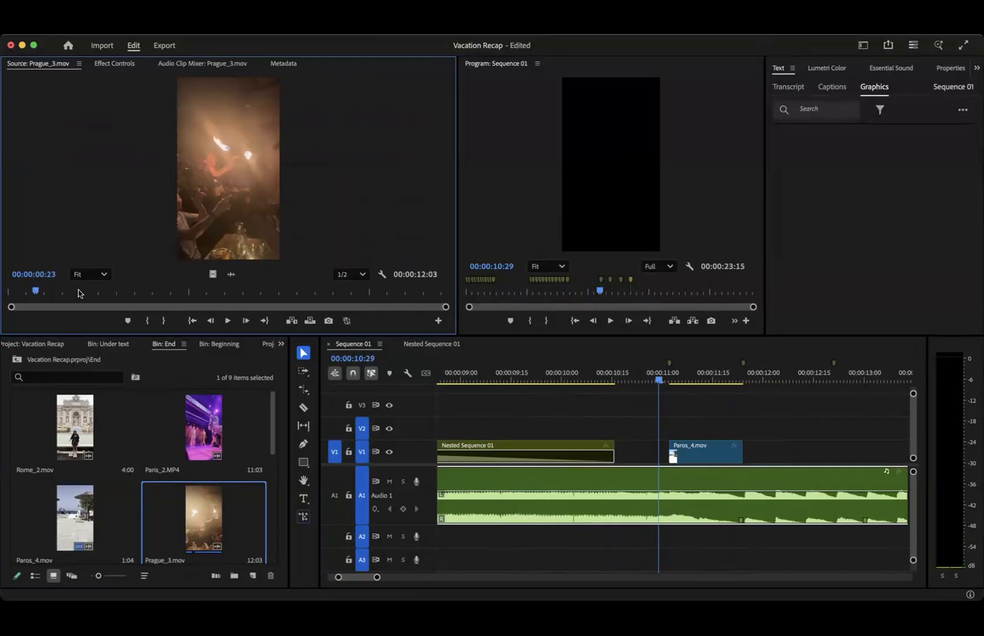
{"action": "left_click_drag", "start_coordinate": [41, 292], "coordinate": [72, 291]}
{"action": "key", "text": "i"}
{"action": "key", "text": "space"}
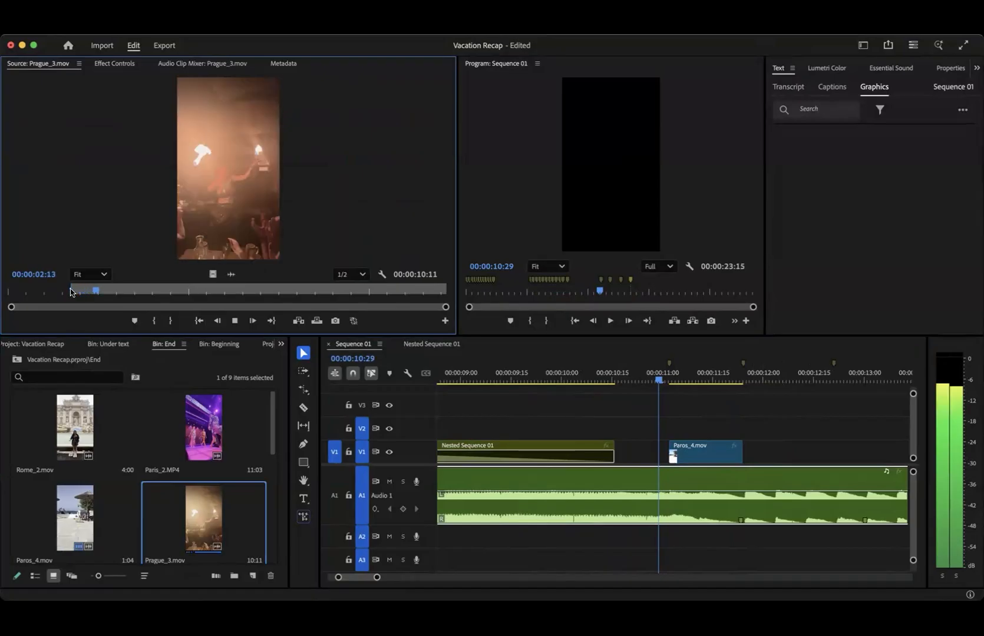
{"action": "key", "text": "space"}
{"action": "key", "text": "o"}
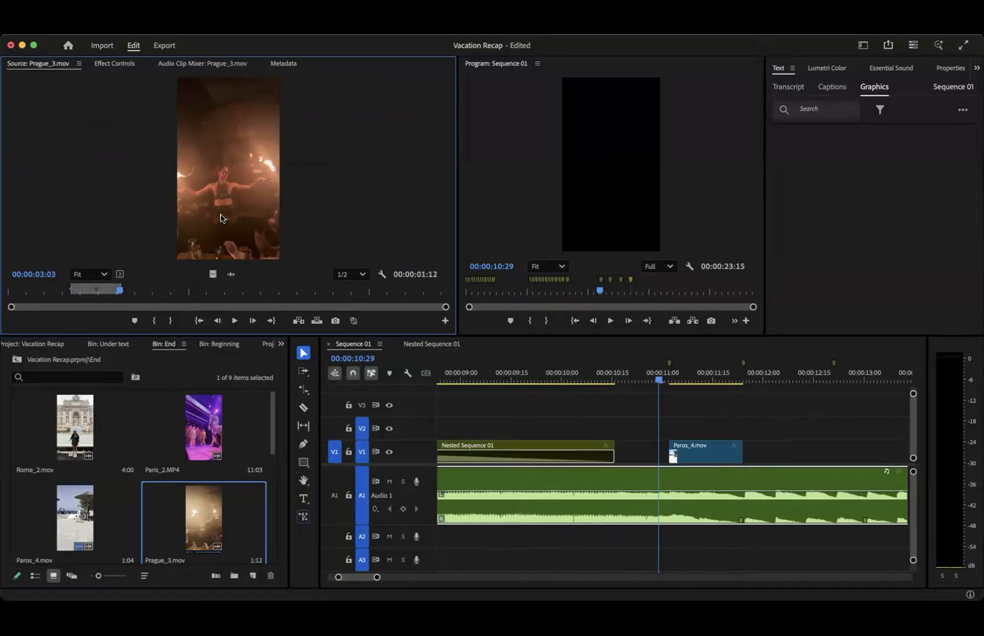
{"action": "left_click_drag", "start_coordinate": [600, 325], "coordinate": [762, 449]}
{"action": "scroll", "coordinate": [744, 454], "scroll_direction": "down", "scroll_amount": 5}
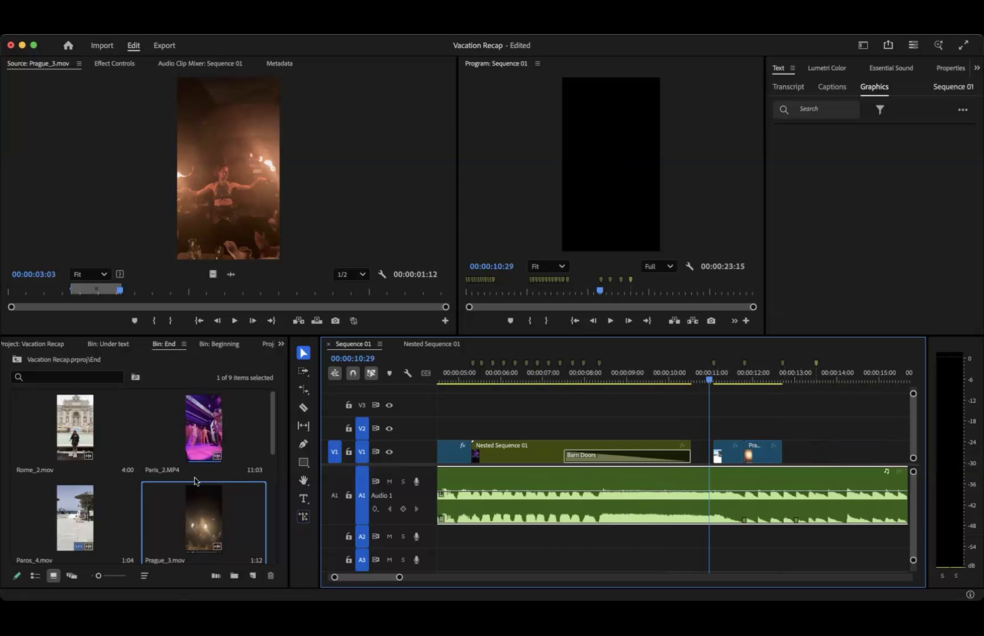
- Load Paris_3.mov from the End bin and mark an excerpt from 00:00:06:29 to 00:00:08:10
{"action": "scroll", "coordinate": [195, 482], "scroll_direction": "down", "scroll_amount": 5}
{"action": "double_click", "coordinate": [75, 422]}
{"action": "left_click_drag", "start_coordinate": [197, 291], "coordinate": [186, 292]}
{"action": "key", "text": "i"}
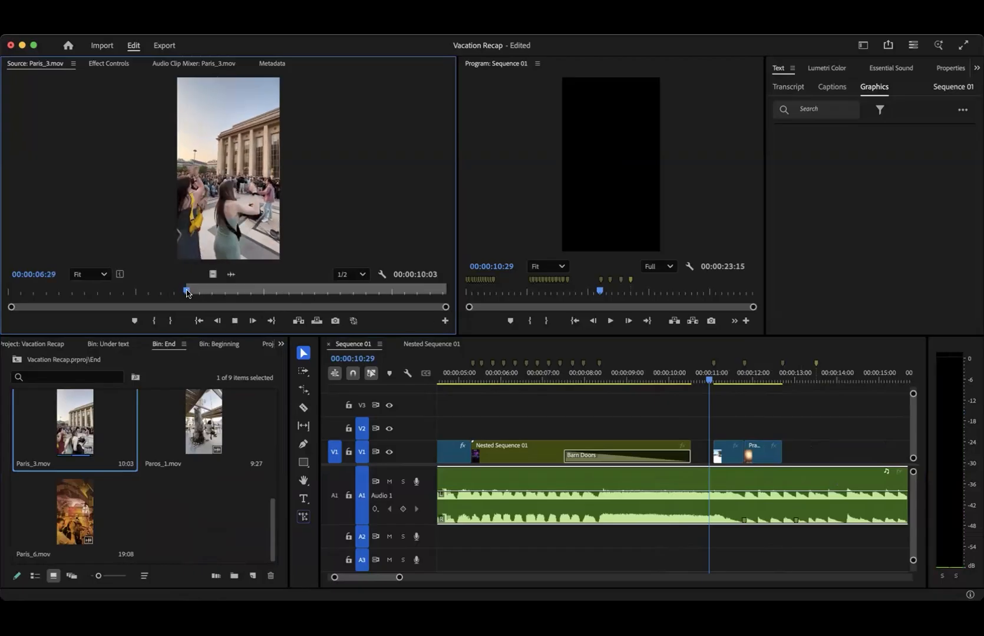
{"action": "key", "text": "space"}
{"action": "key", "text": "o"}
- Place the Paris_3.mov excerpt directly after Prague_3.mov on V1, trim its end to the last marker, and play back the closing clips
{"action": "left_click_drag", "start_coordinate": [212, 274], "coordinate": [780, 446]}
{"action": "left_click_drag", "start_coordinate": [839, 452], "coordinate": [814, 458]}
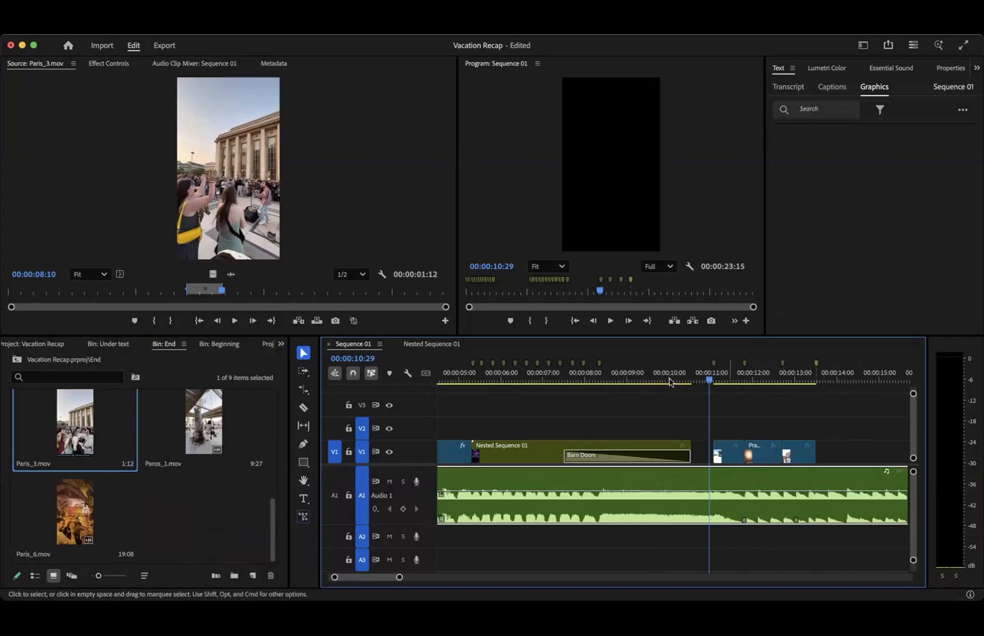
{"action": "key", "text": "space"}
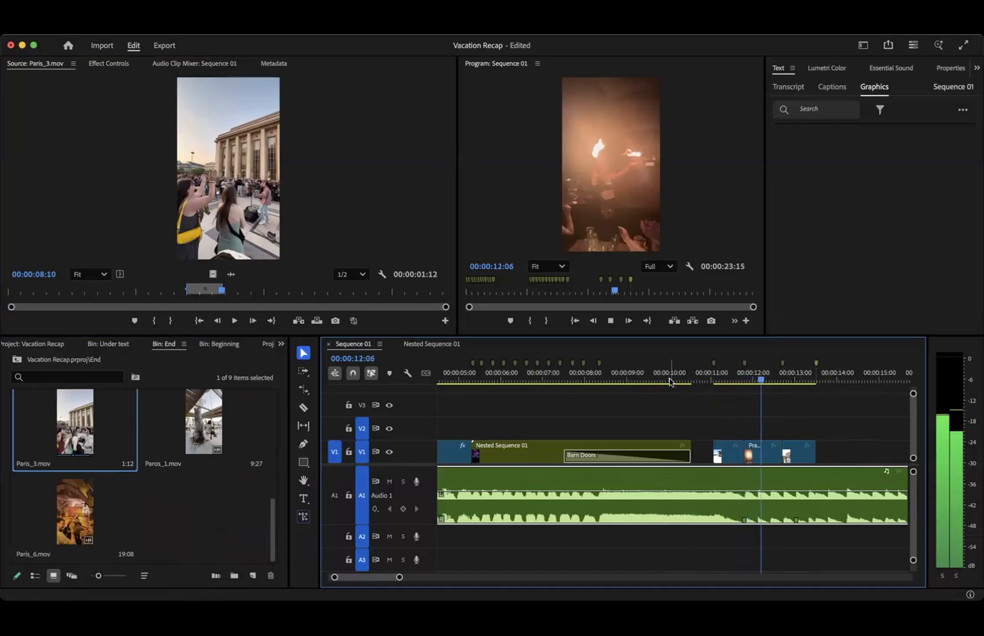
{"action": "key", "text": "space"}
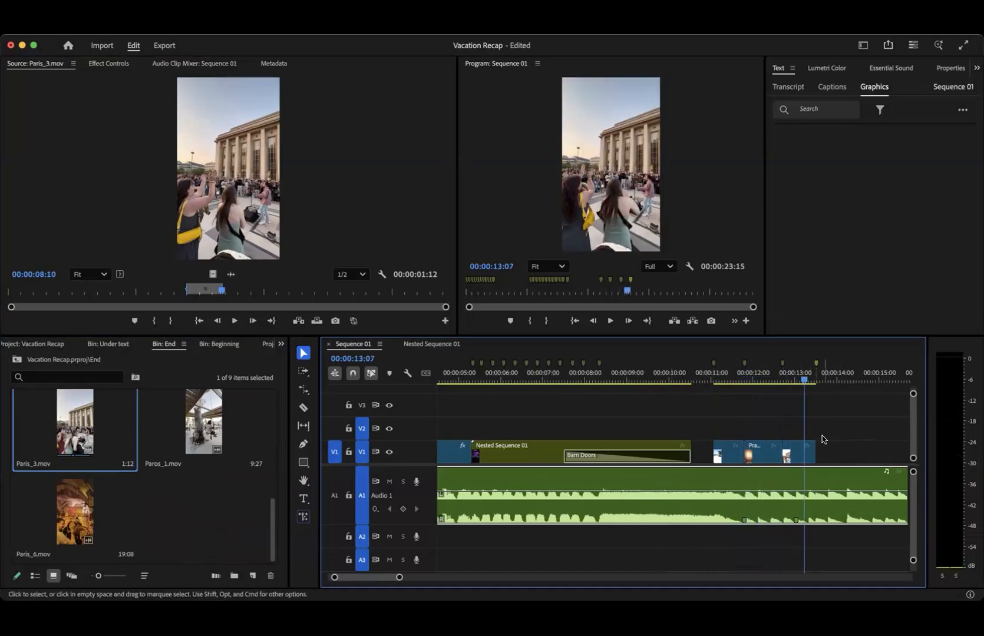
- Move the playhead near the end of the music, load Plane_1.MP4 from the End bin and mark it from 00:00:01:27 to 00:00:02:23
{"action": "key", "text": "minus"}
{"action": "left_click_drag", "start_coordinate": [592, 381], "coordinate": [679, 386]}
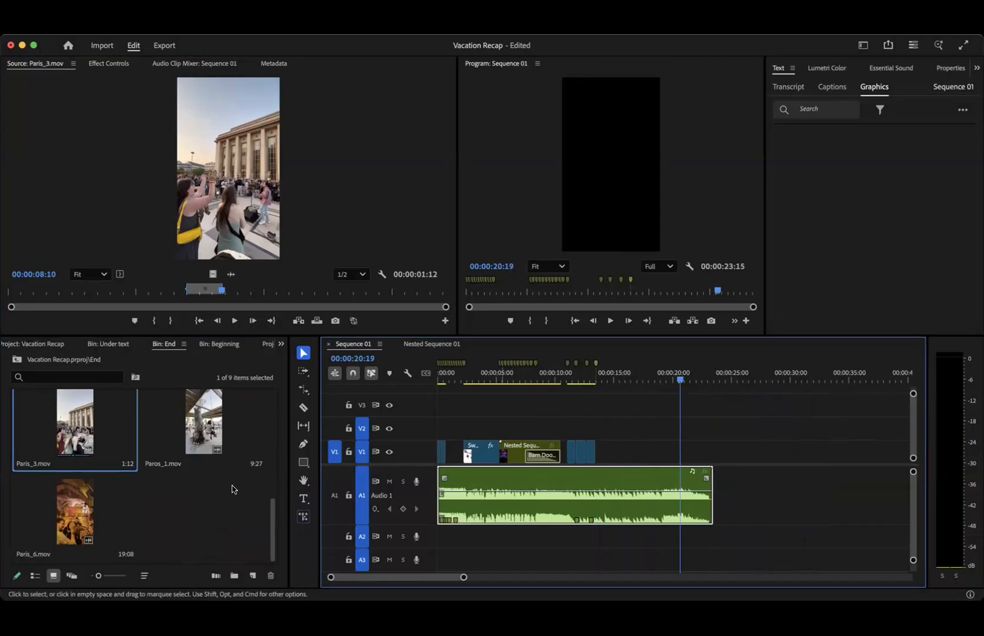
{"action": "scroll", "coordinate": [160, 548], "scroll_direction": "up", "scroll_amount": 5}
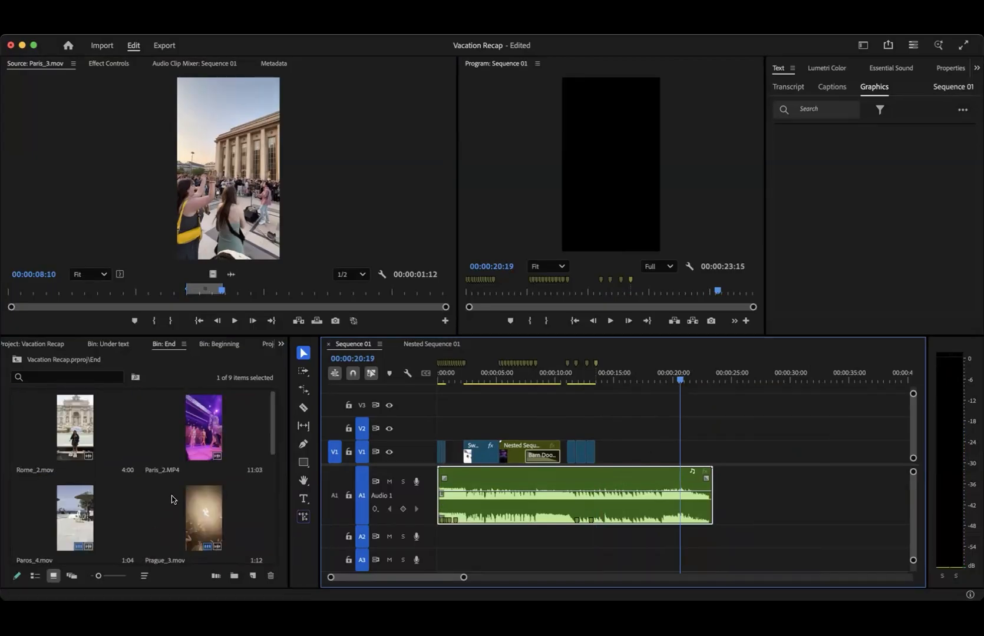
{"action": "left_click_drag", "start_coordinate": [272, 424], "coordinate": [269, 477]}
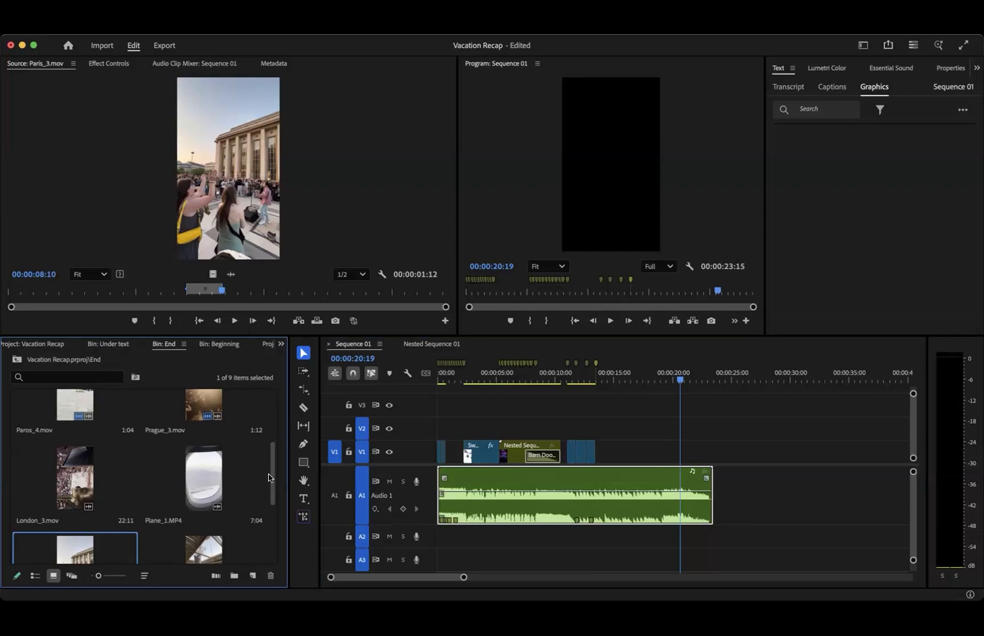
{"action": "double_click", "coordinate": [187, 480]}
{"action": "key", "text": "space"}
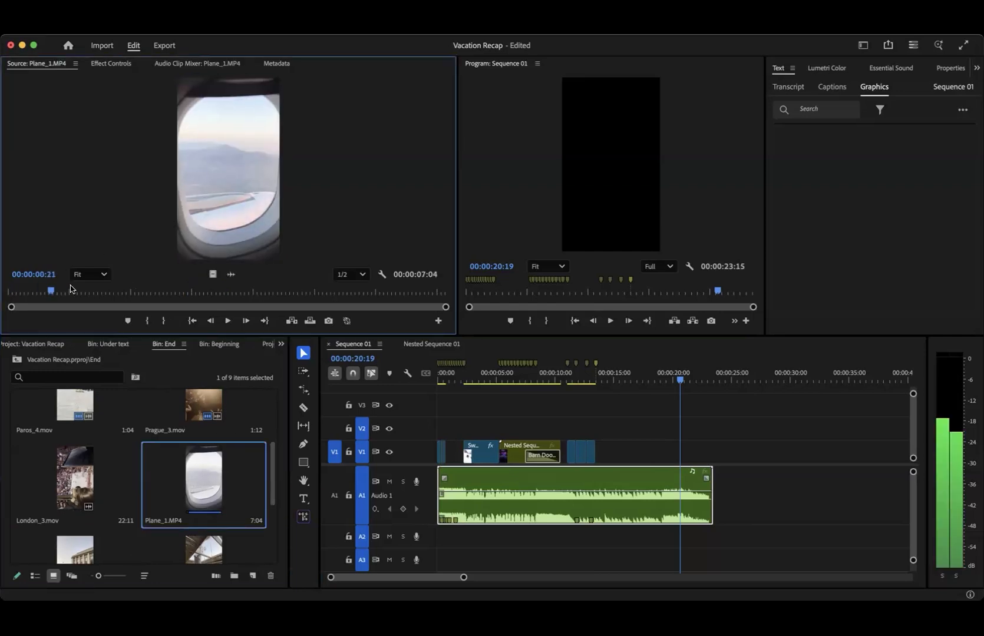
{"action": "left_click_drag", "start_coordinate": [172, 294], "coordinate": [125, 303]}
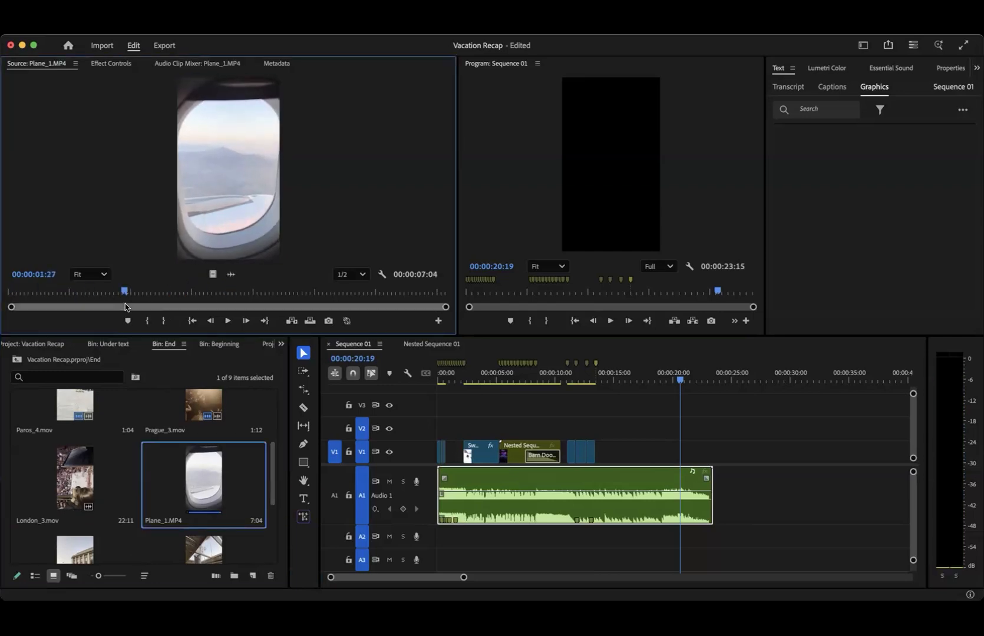
{"action": "key", "text": "i"}
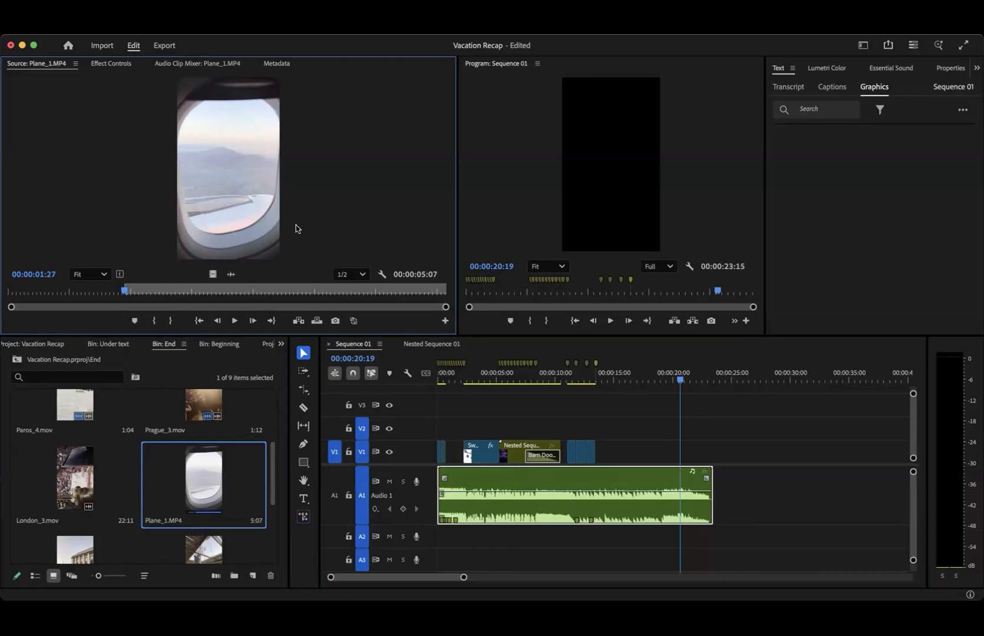
{"action": "key", "text": "space"}
{"action": "key", "text": "space"}
{"action": "key", "text": "o"}
- Place the Plane_1.MP4 excerpt on V1 near the end of the music and align its end with the end of the music track
{"action": "left_click_drag", "start_coordinate": [277, 204], "coordinate": [689, 461]}
{"action": "mouse_move", "coordinate": [692, 461]}
{"action": "left_mouse_down"}
{"action": "mouse_move", "coordinate": [677, 456]}
{"action": "mouse_move", "coordinate": [707, 451]}
{"action": "left_mouse_up"}
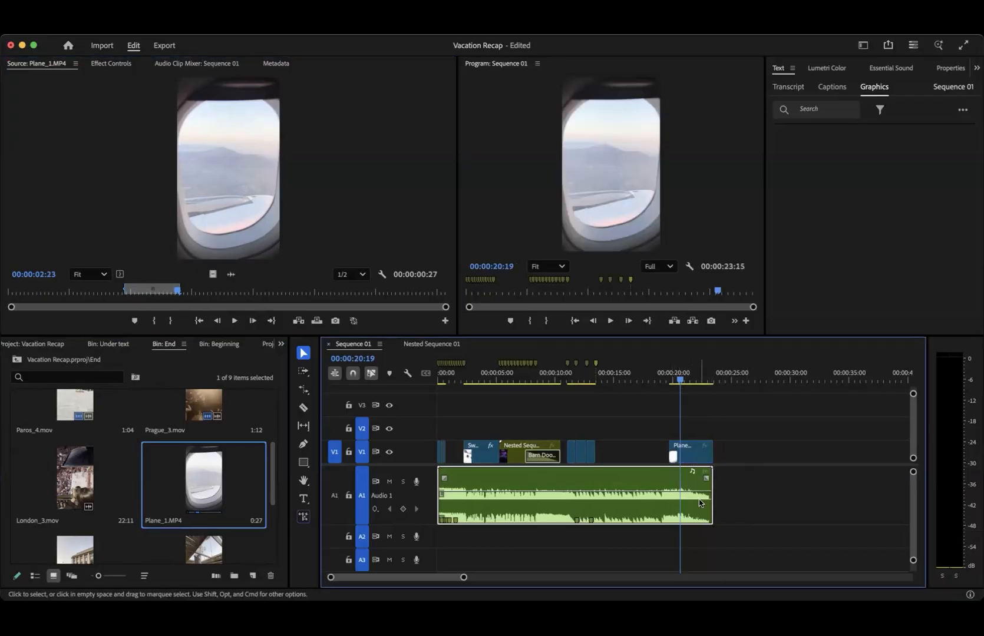
{"action": "scroll", "coordinate": [702, 371], "scroll_direction": "up", "scroll_amount": 5}
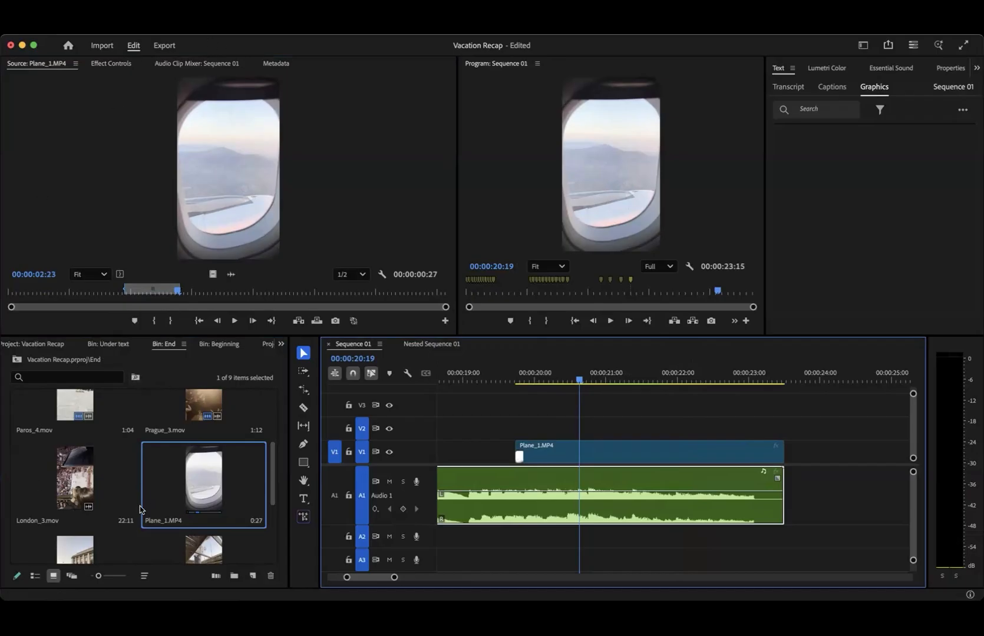
- Apply a Cross Dissolve to the end of Plane_1.MP4 and lengthen it to cover nearly the whole clip
{"action": "scroll", "coordinate": [137, 340], "scroll_direction": "up", "scroll_amount": 2}
{"action": "scroll", "coordinate": [137, 342], "scroll_direction": "down", "scroll_amount": 7}
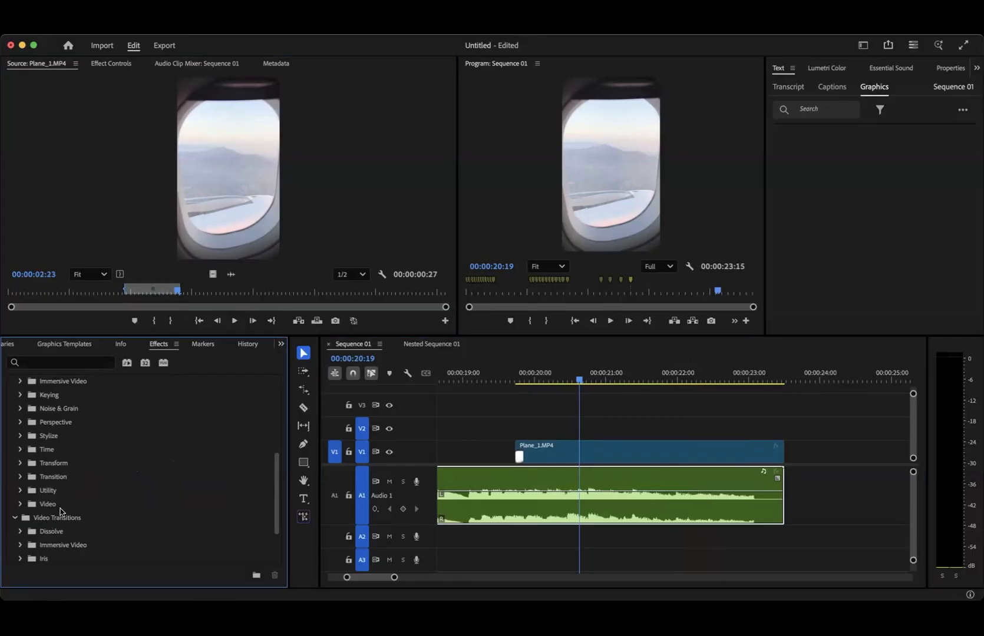
{"action": "scroll", "coordinate": [54, 516], "scroll_direction": "down", "scroll_amount": 3}
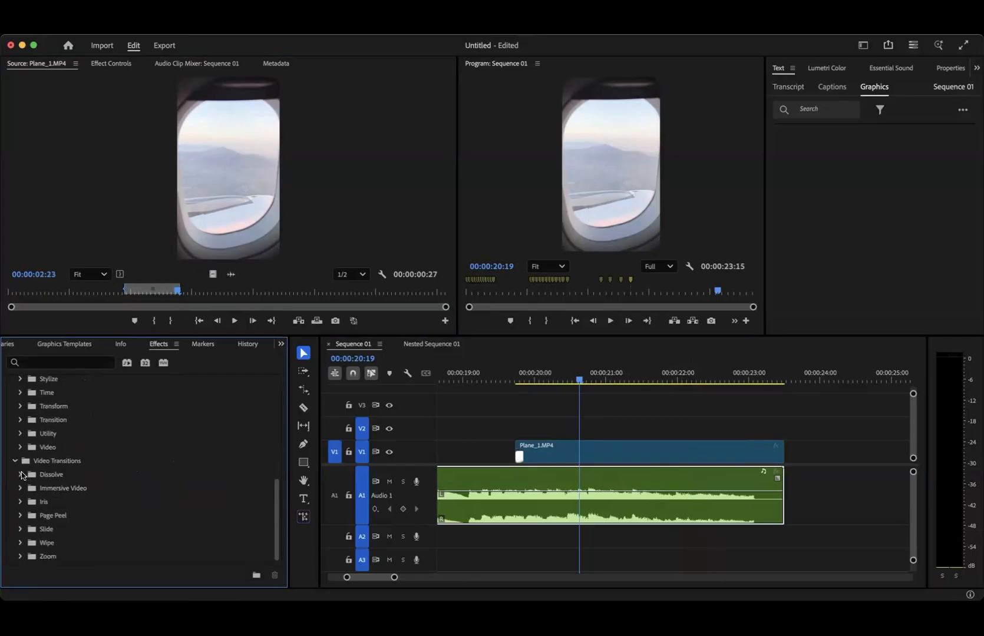
{"action": "left_click", "coordinate": [21, 474]}
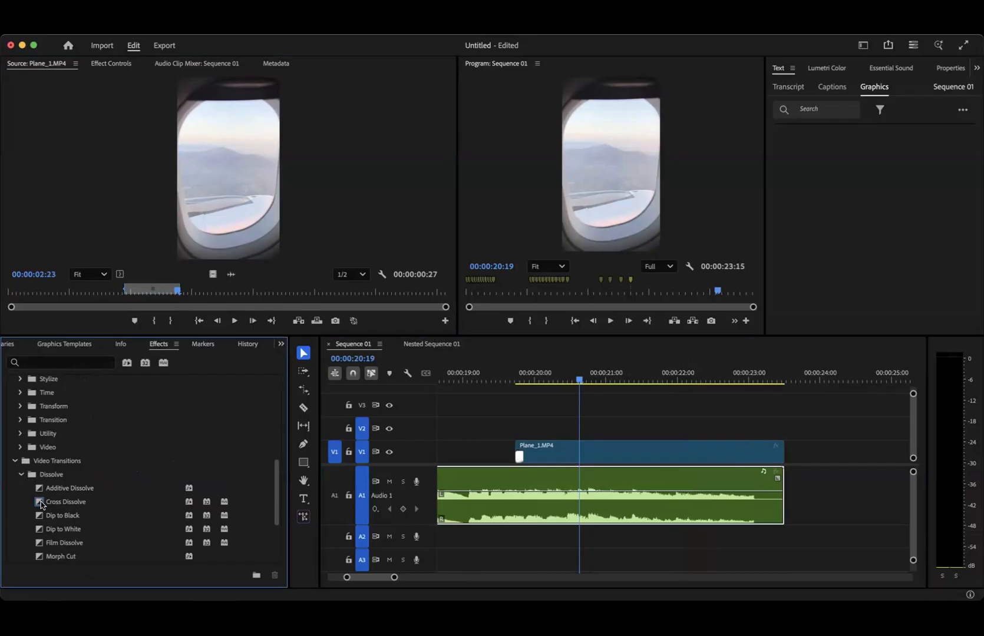
{"action": "left_click_drag", "start_coordinate": [40, 502], "coordinate": [782, 453]}
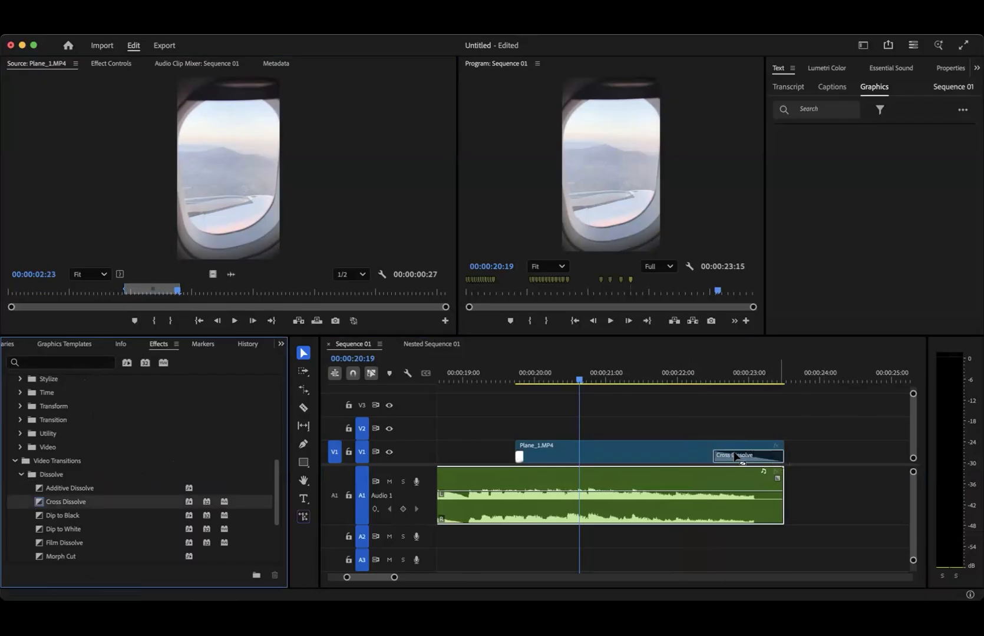
{"action": "left_click_drag", "start_coordinate": [713, 454], "coordinate": [540, 460]}
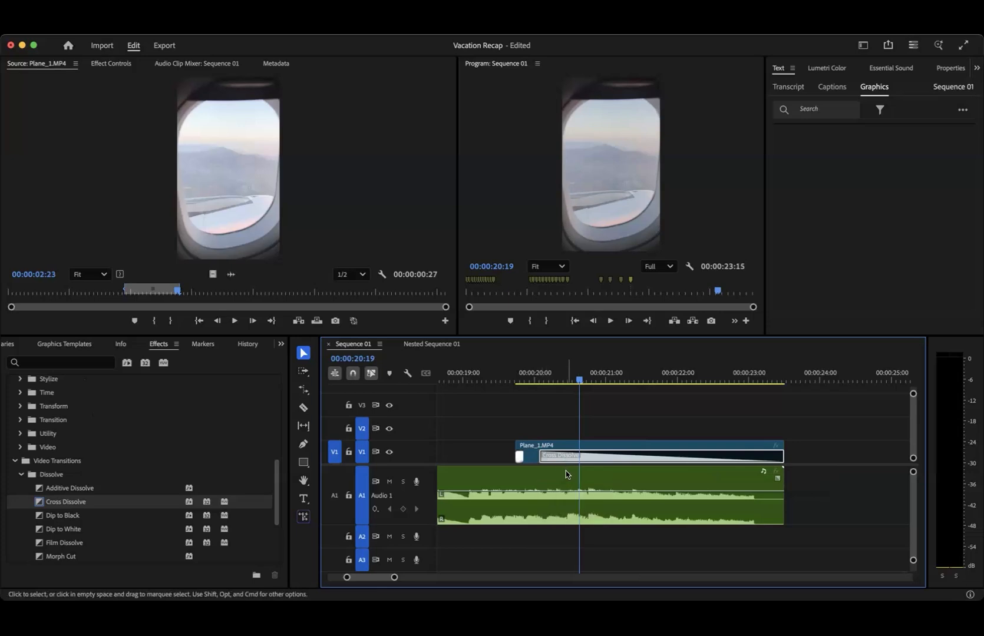
{"action": "left_click", "coordinate": [22, 475]}
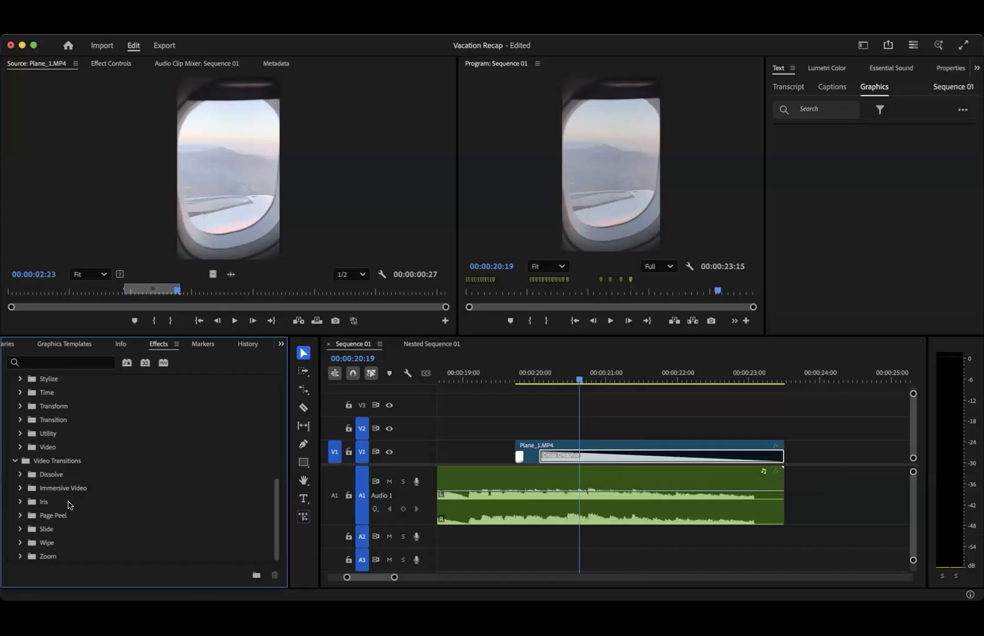
- Import the finished Vacation Recap.MP4 into the project and open it in the Source Monitor
{"action": "scroll", "coordinate": [438, 428], "scroll_direction": "left", "scroll_amount": 10}
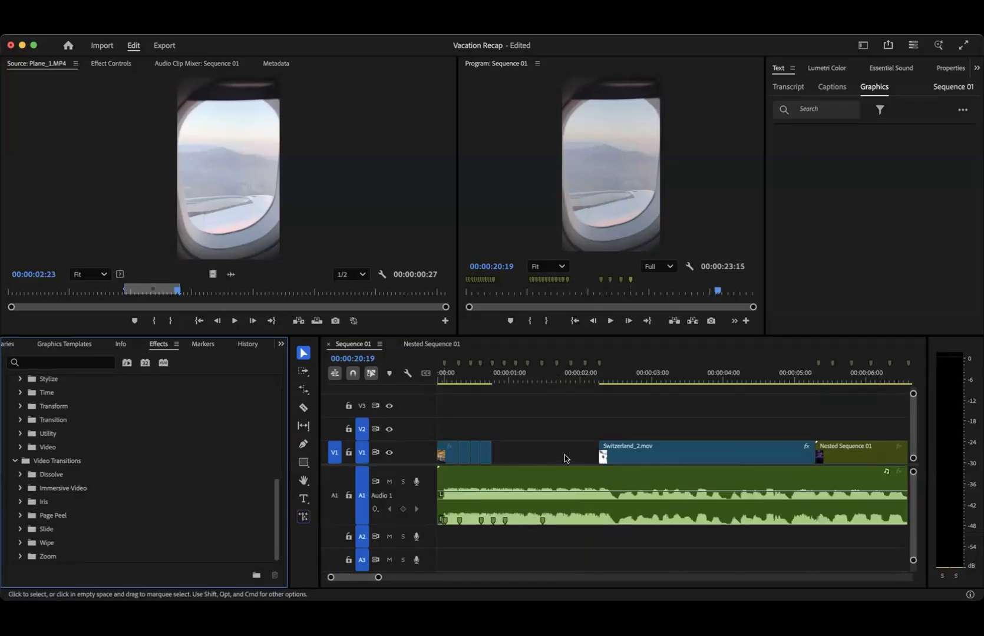
{"action": "scroll", "coordinate": [663, 446], "scroll_direction": "right", "scroll_amount": 10}
{"action": "scroll", "coordinate": [660, 445], "scroll_direction": "right", "scroll_amount": 1}
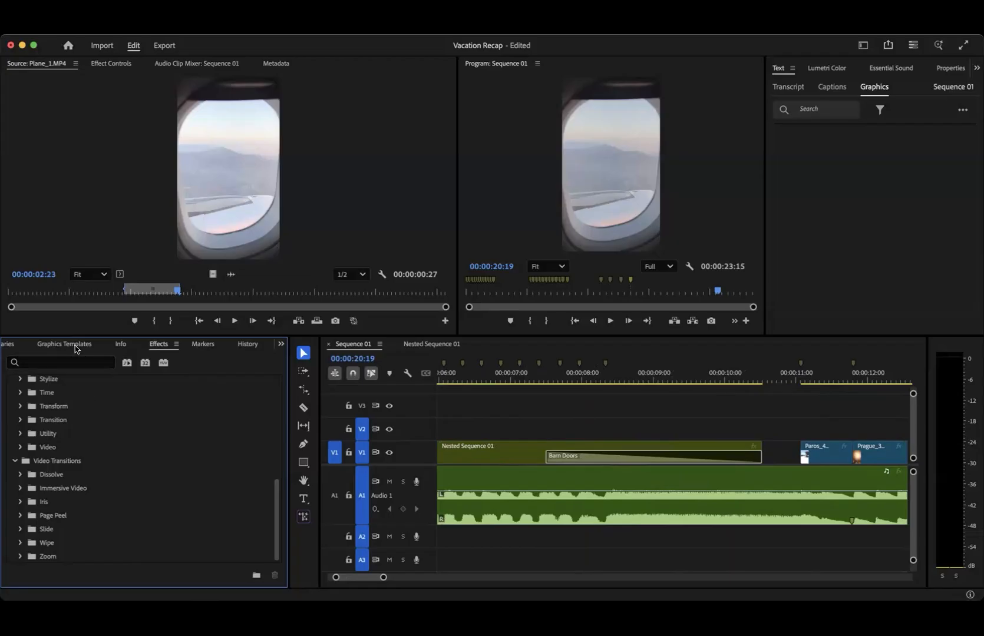
{"action": "scroll", "coordinate": [77, 347], "scroll_direction": "up", "scroll_amount": 10}
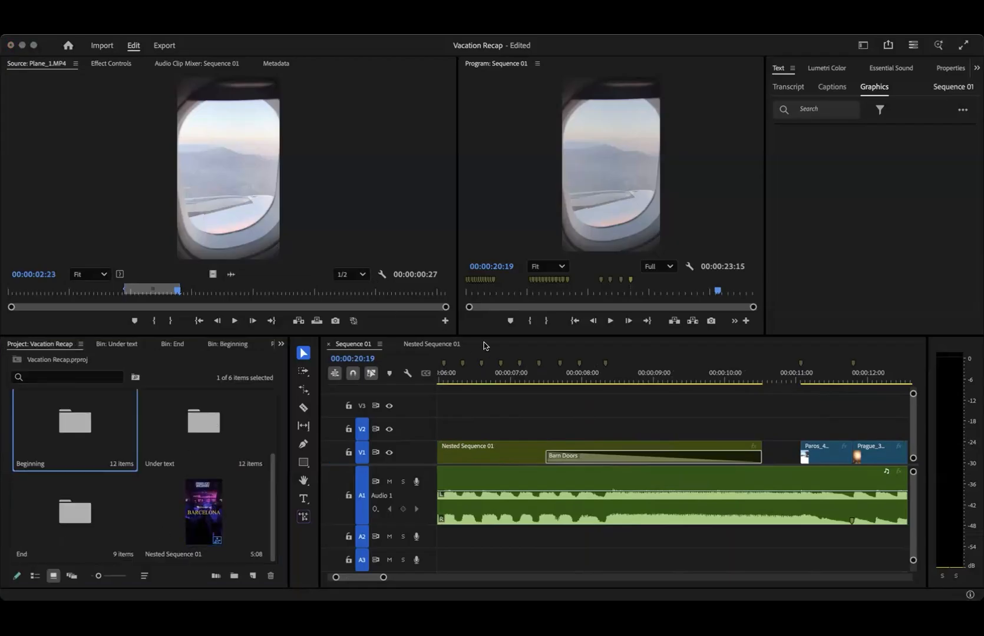
{"action": "left_click_drag", "start_coordinate": [546, 339], "coordinate": [248, 500]}
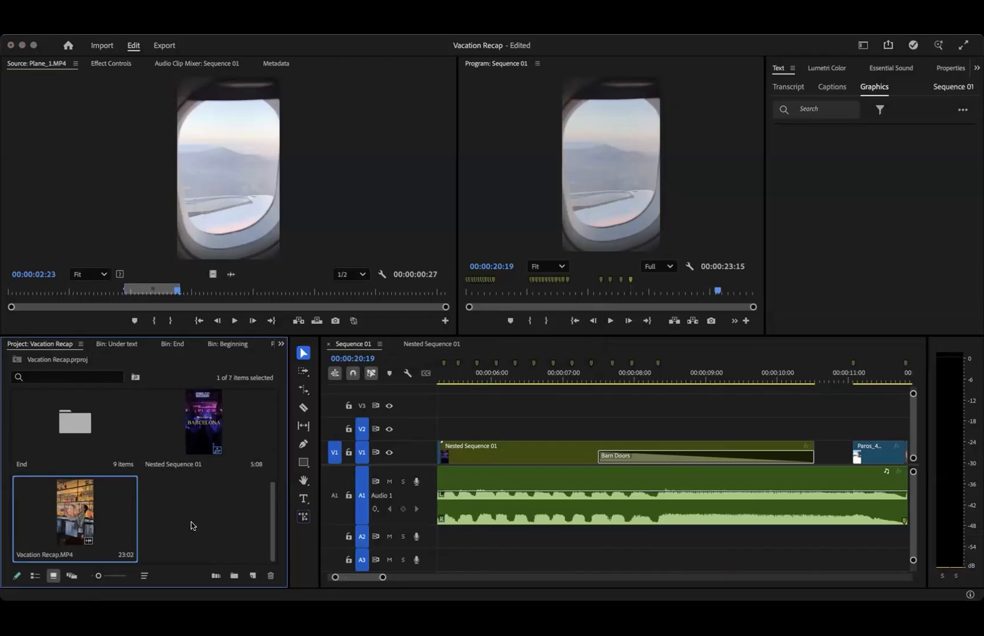
{"action": "double_click", "coordinate": [62, 505]}
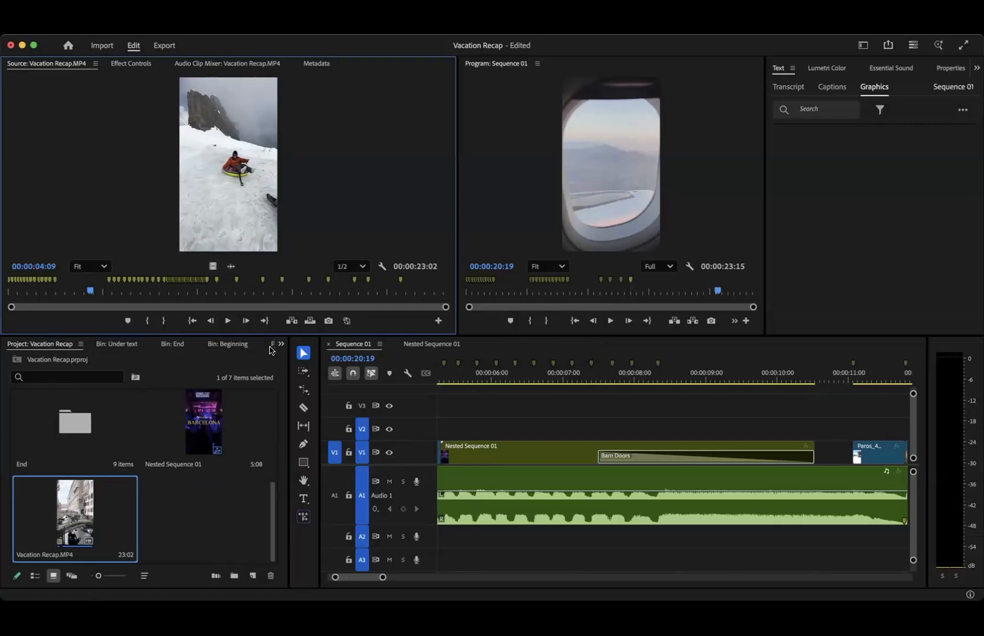
- Enlarge the Source Monitor to fill the window and play Vacation Recap.MP4 from 00:00:00:00
{"action": "left_click_drag", "start_coordinate": [90, 290], "coordinate": [10, 296]}
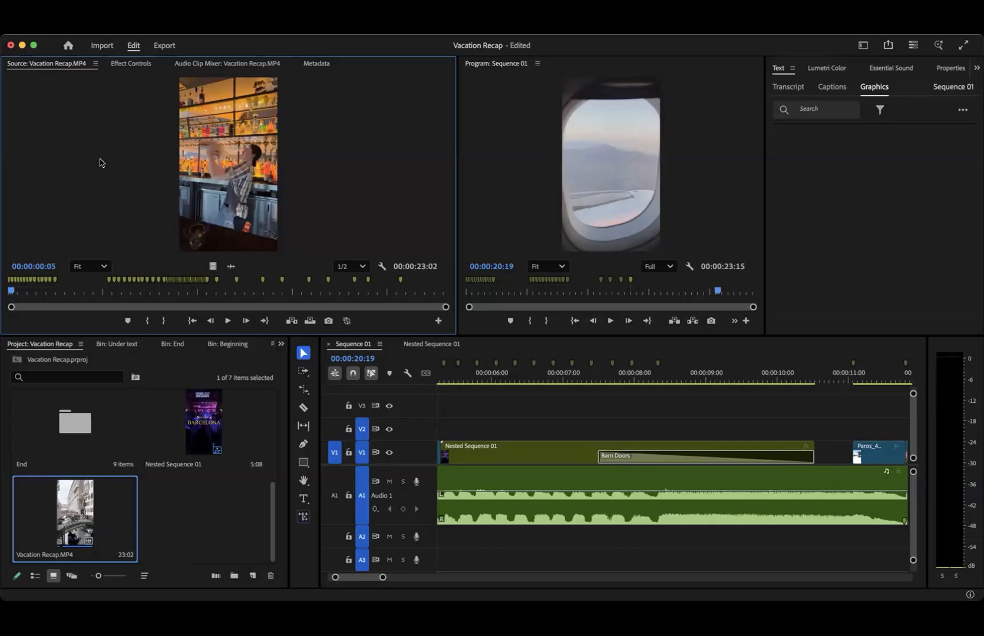
{"action": "key", "text": "grave"}
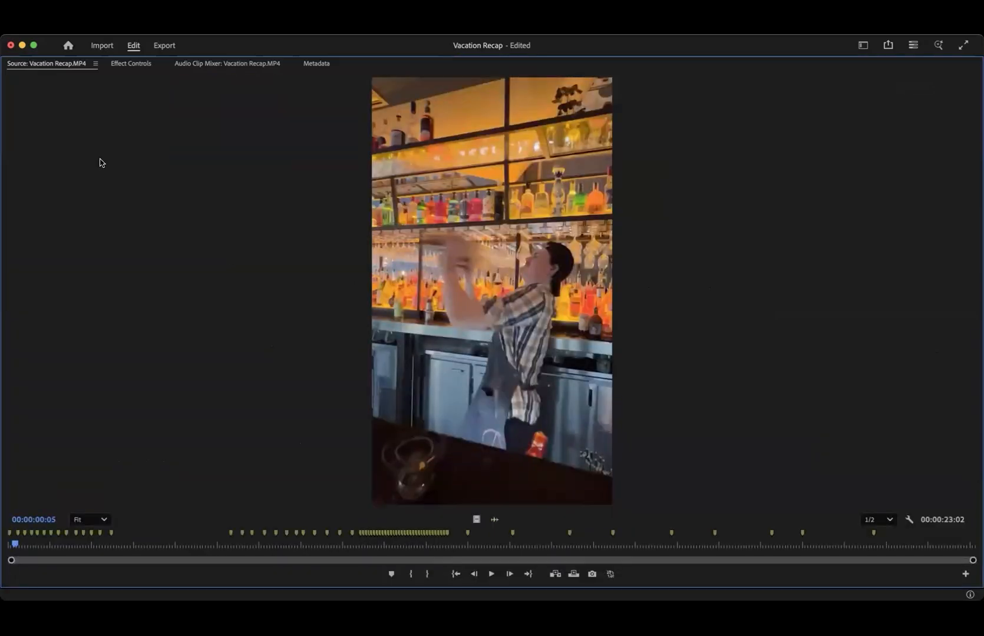
{"action": "key", "text": "grave"}
{"action": "key", "text": "grave"}
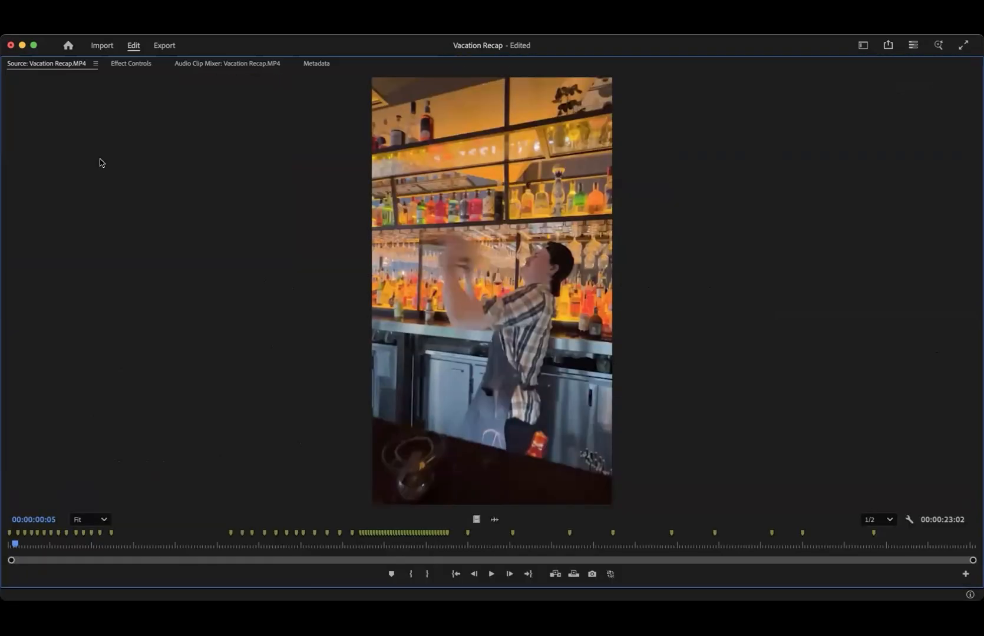
{"action": "key", "text": "grave"}
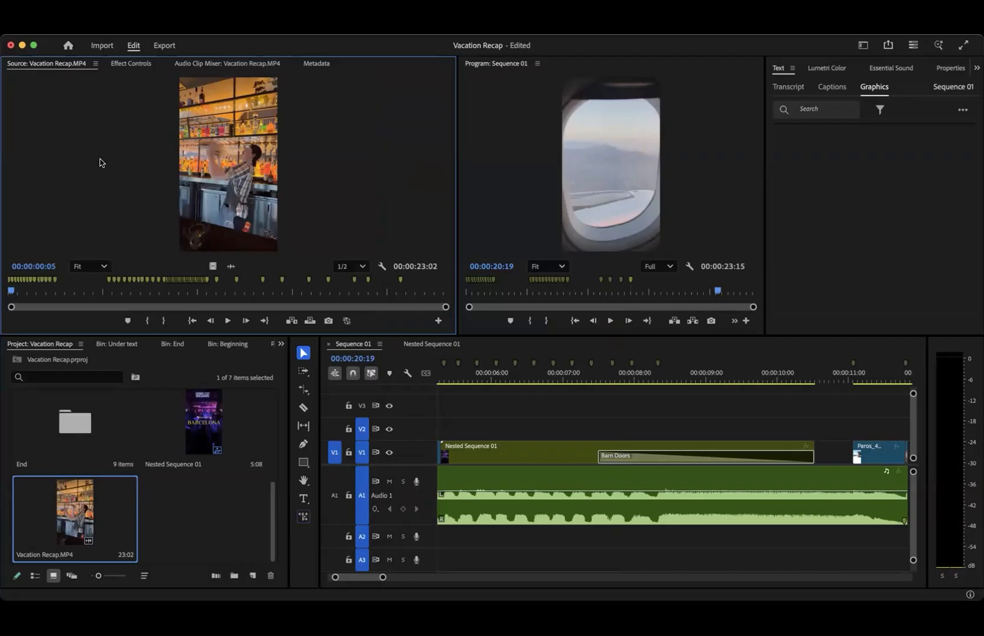
{"action": "key", "text": "grave"}
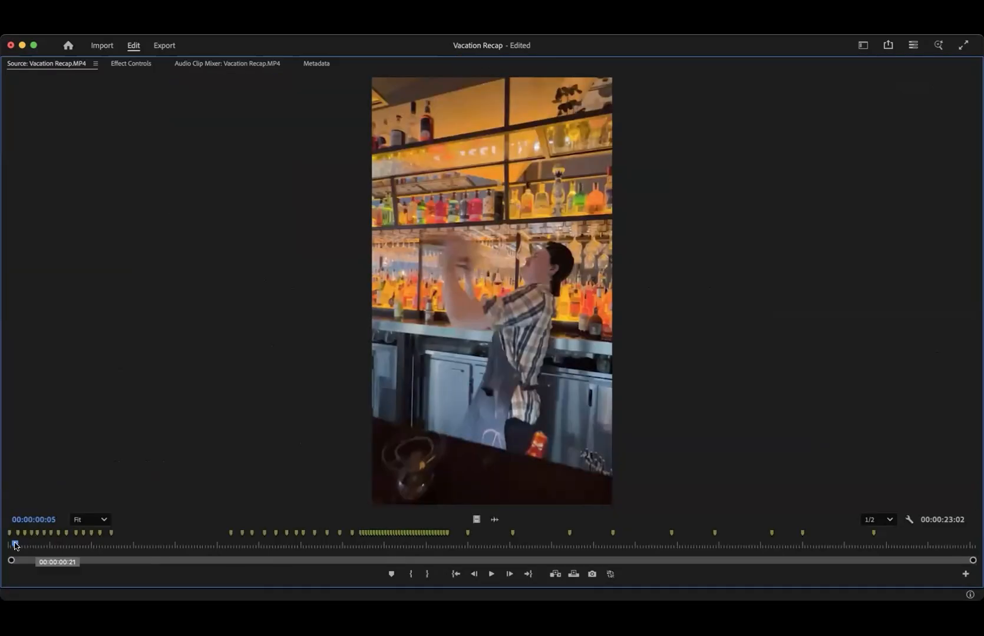
{"action": "left_click_drag", "start_coordinate": [16, 546], "coordinate": [3, 543]}
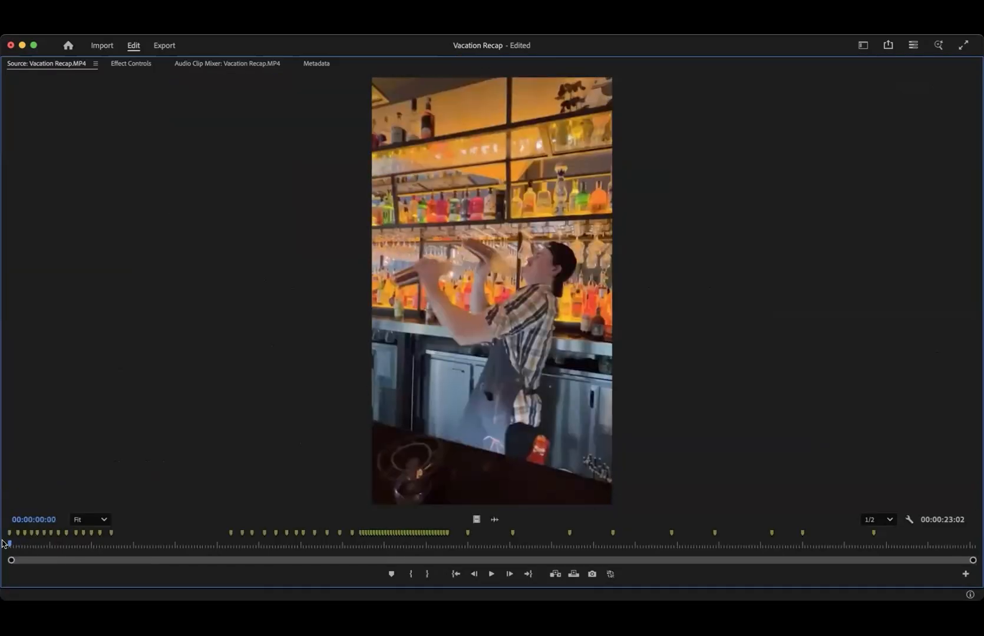
{"action": "key", "text": "space"}
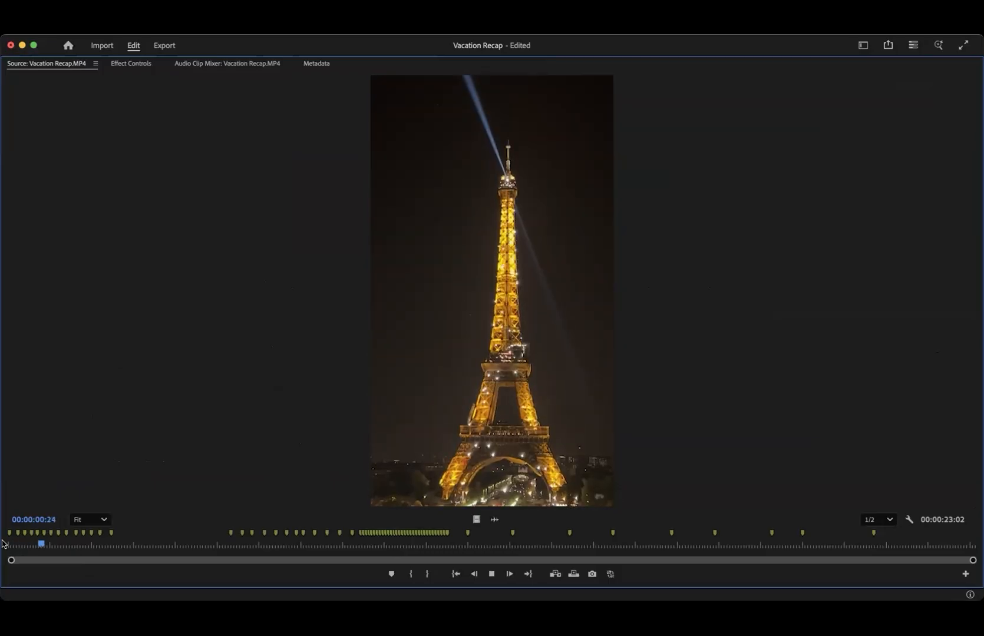